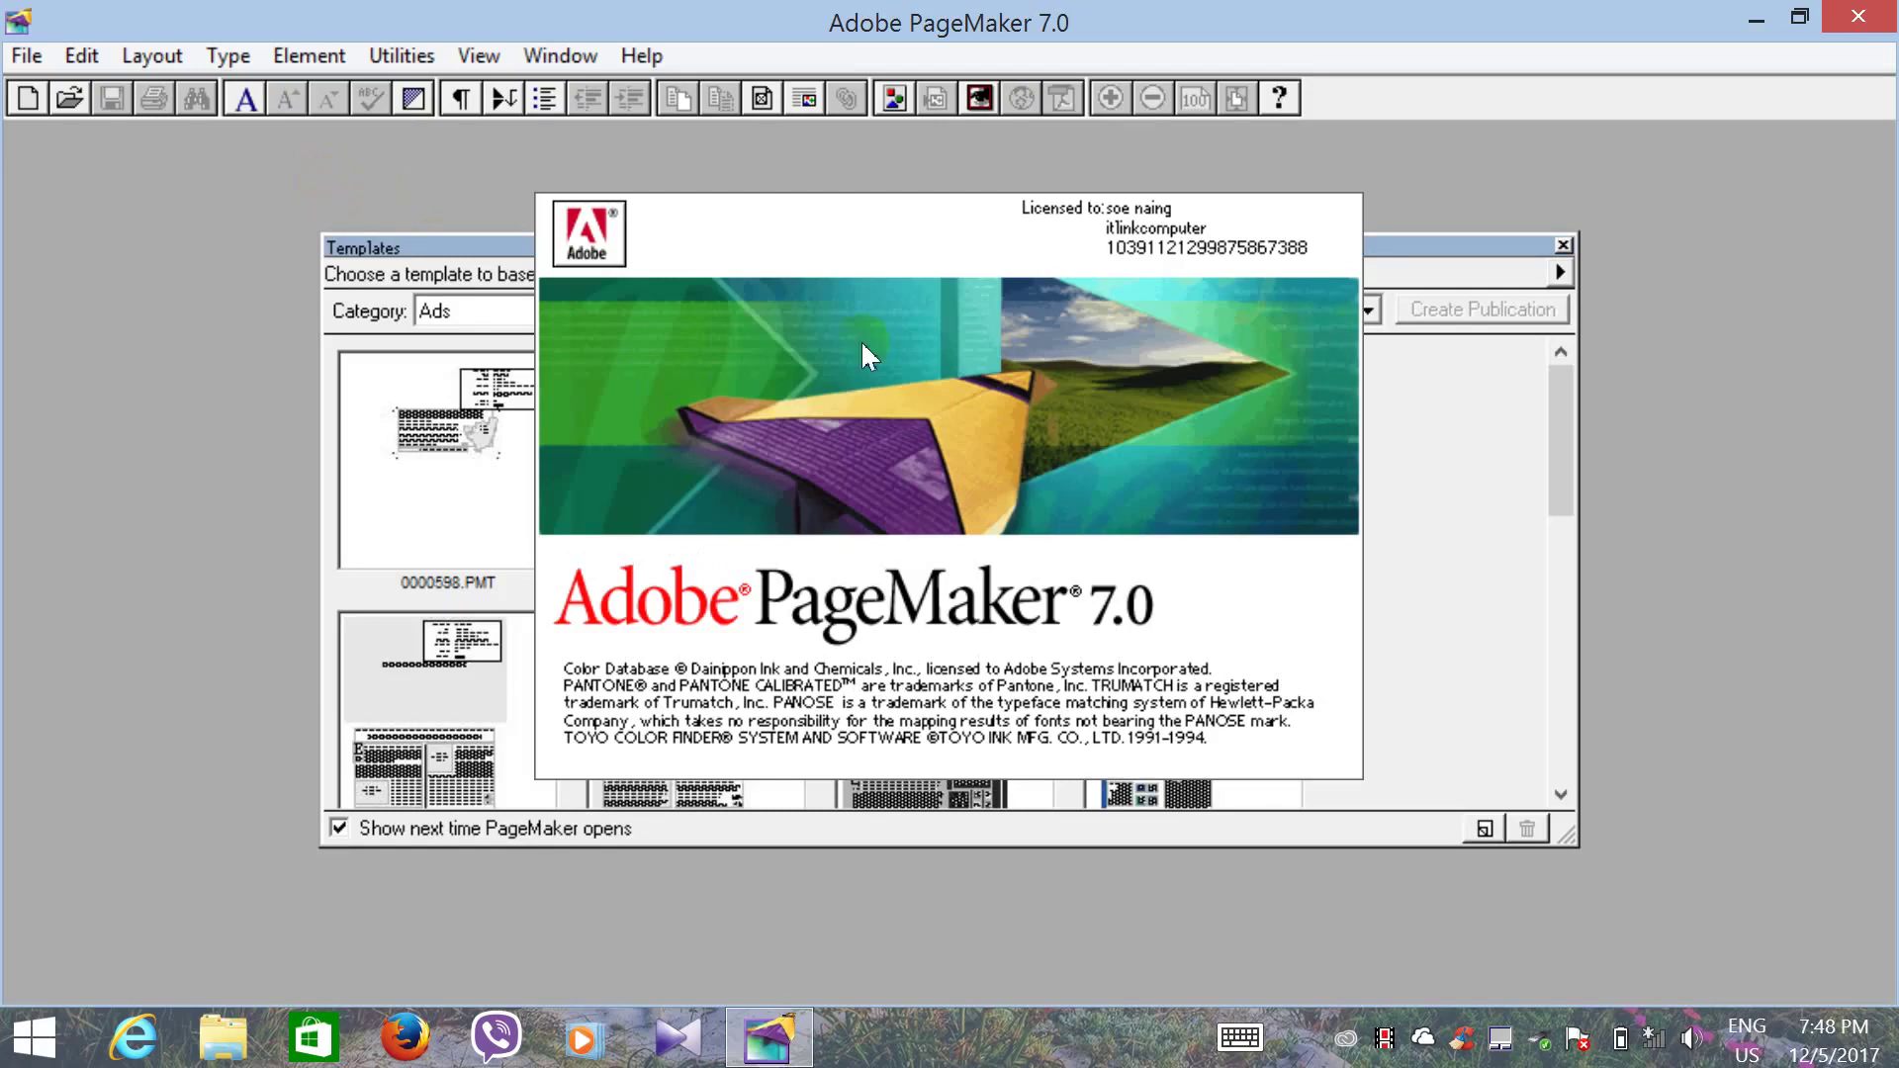
Step: Dismiss the template chooser and create a new A4 publication in tall orientation, single-sided, with 7 pages
{"action": "left_click", "coordinate": [1562, 245]}
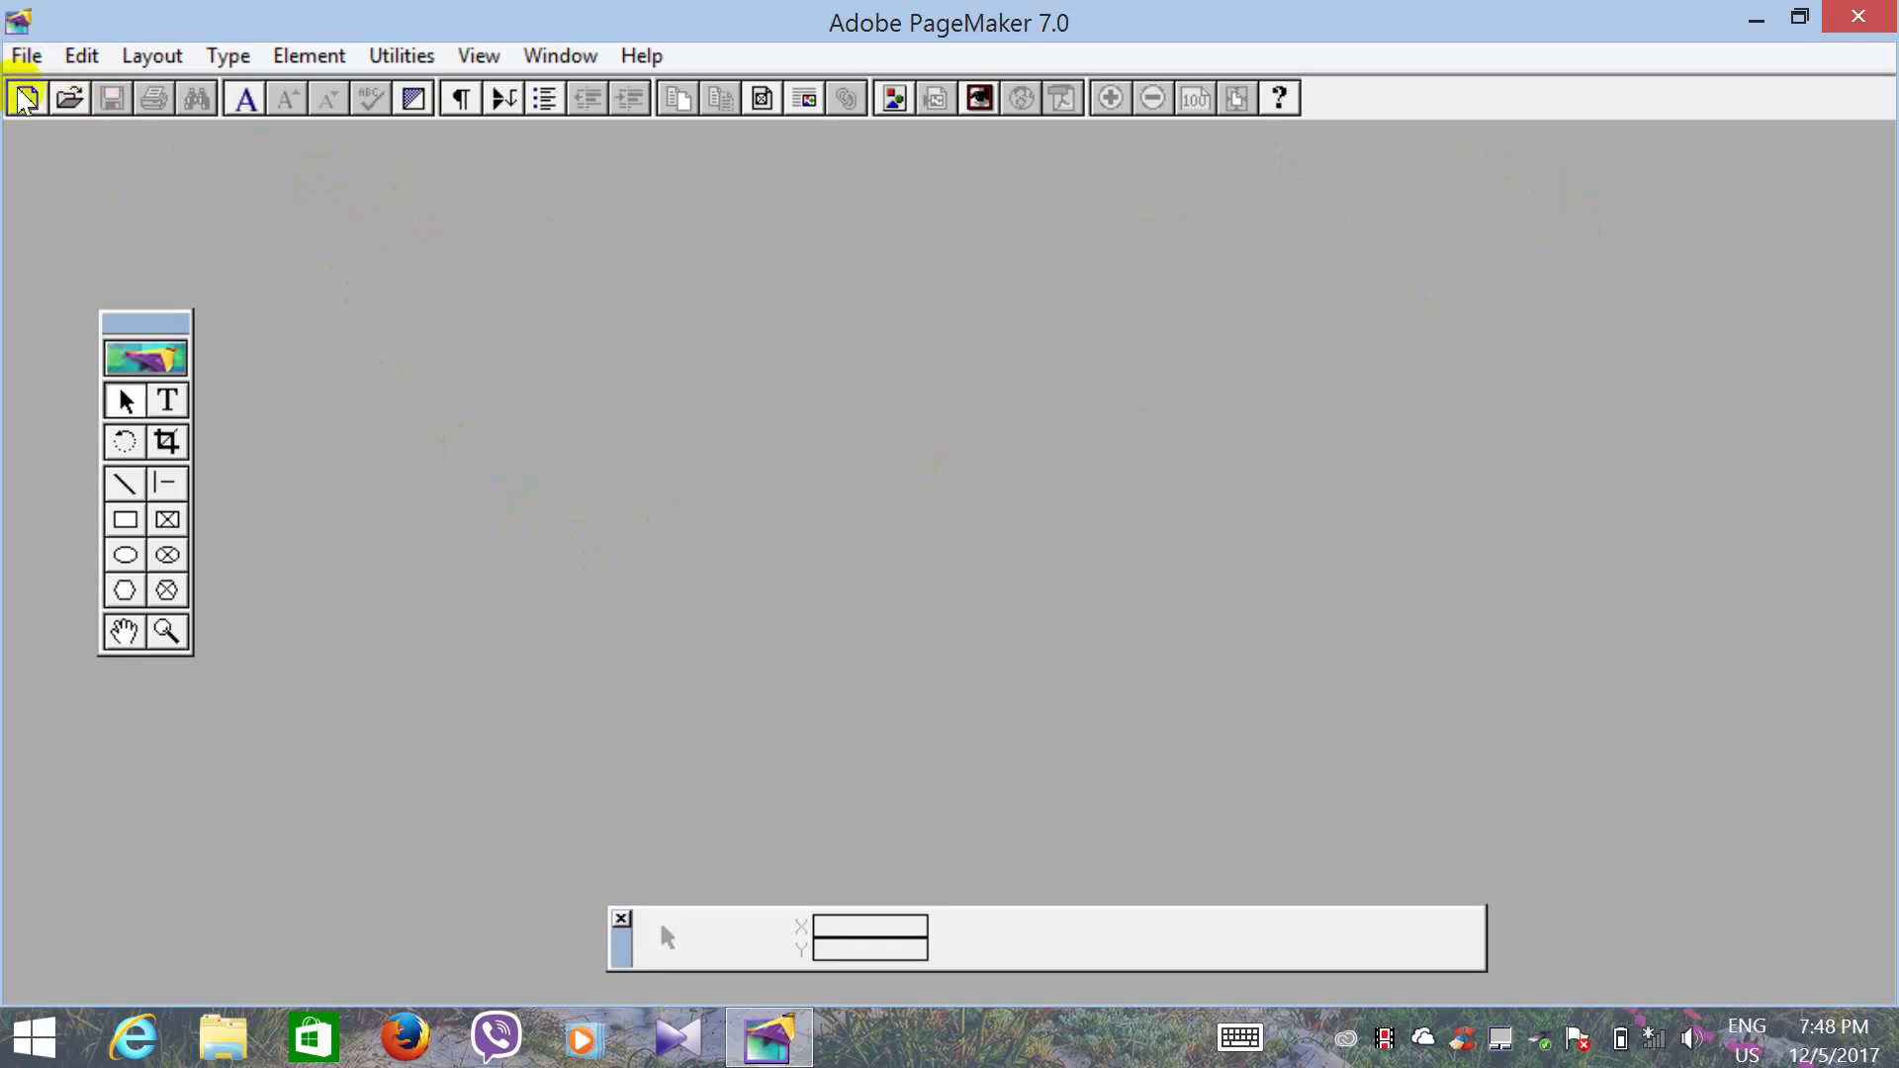
{"action": "left_click", "coordinate": [28, 55]}
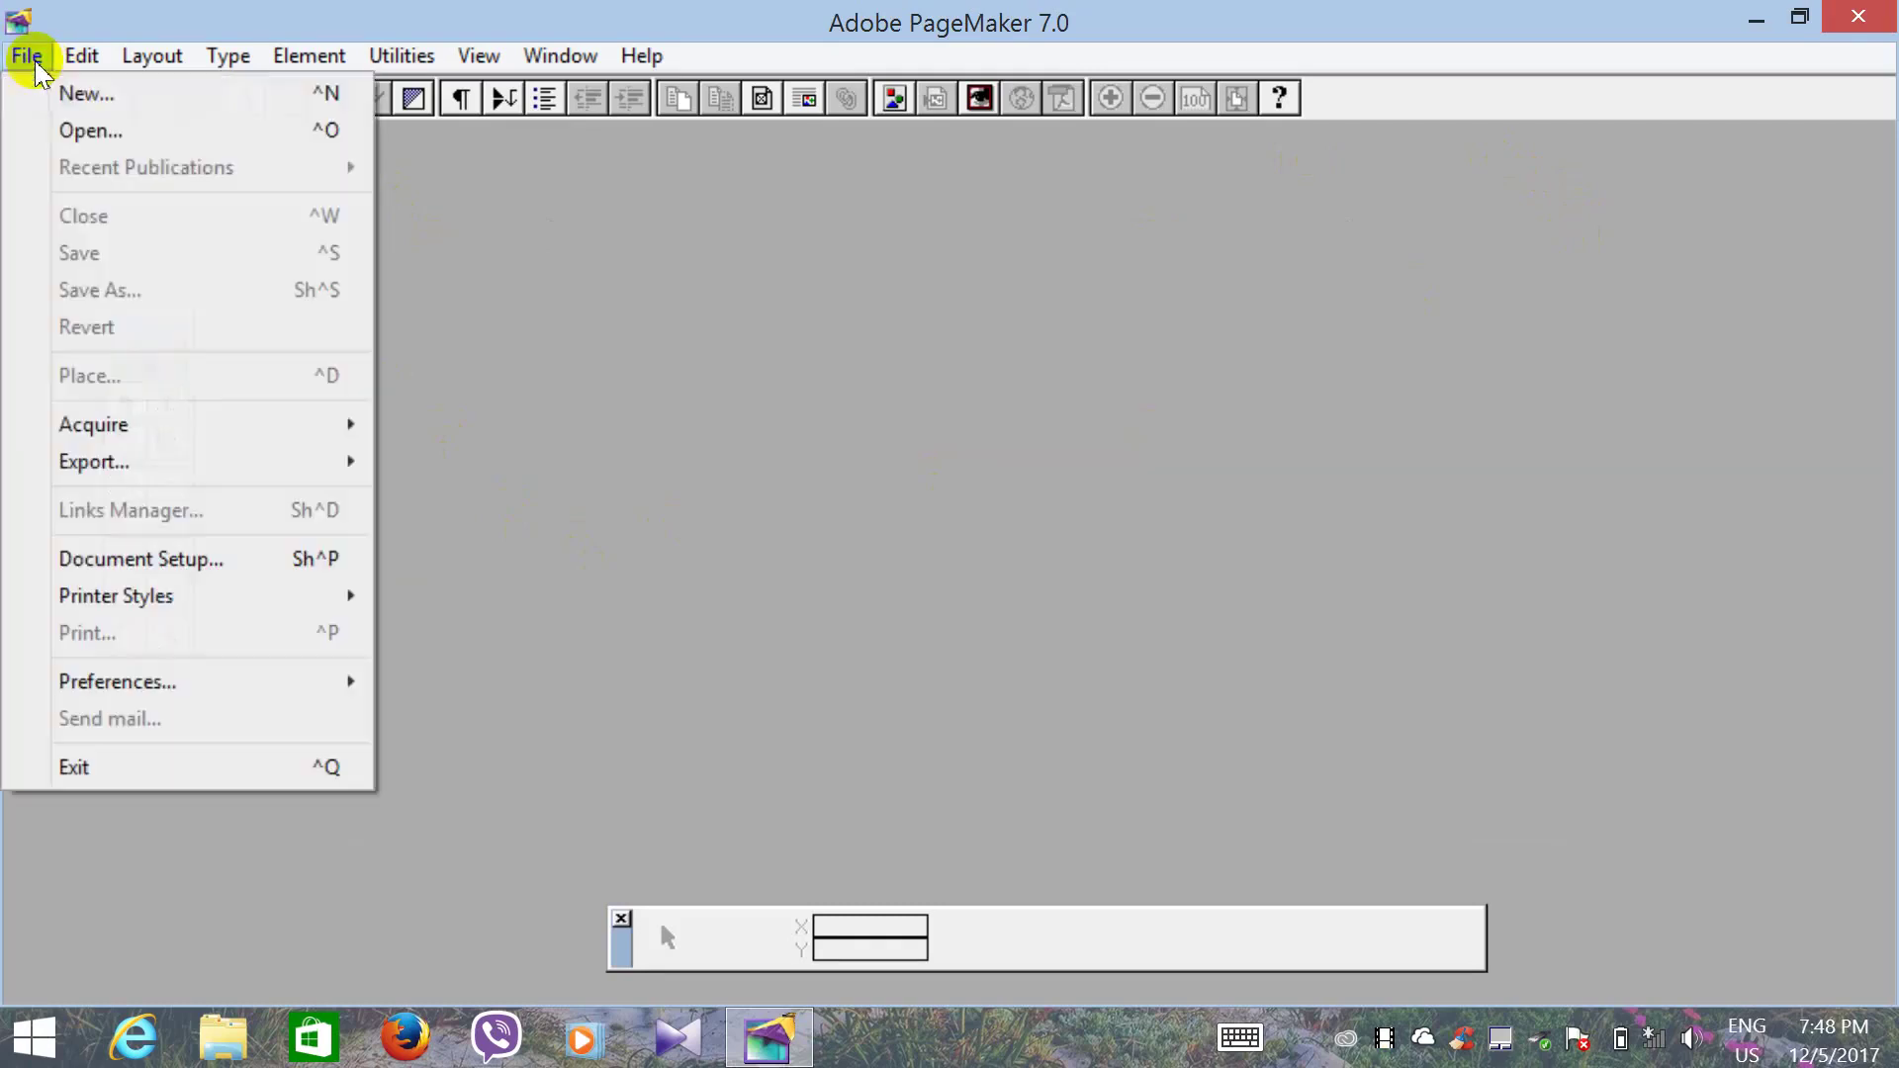
{"action": "left_click", "coordinate": [79, 89]}
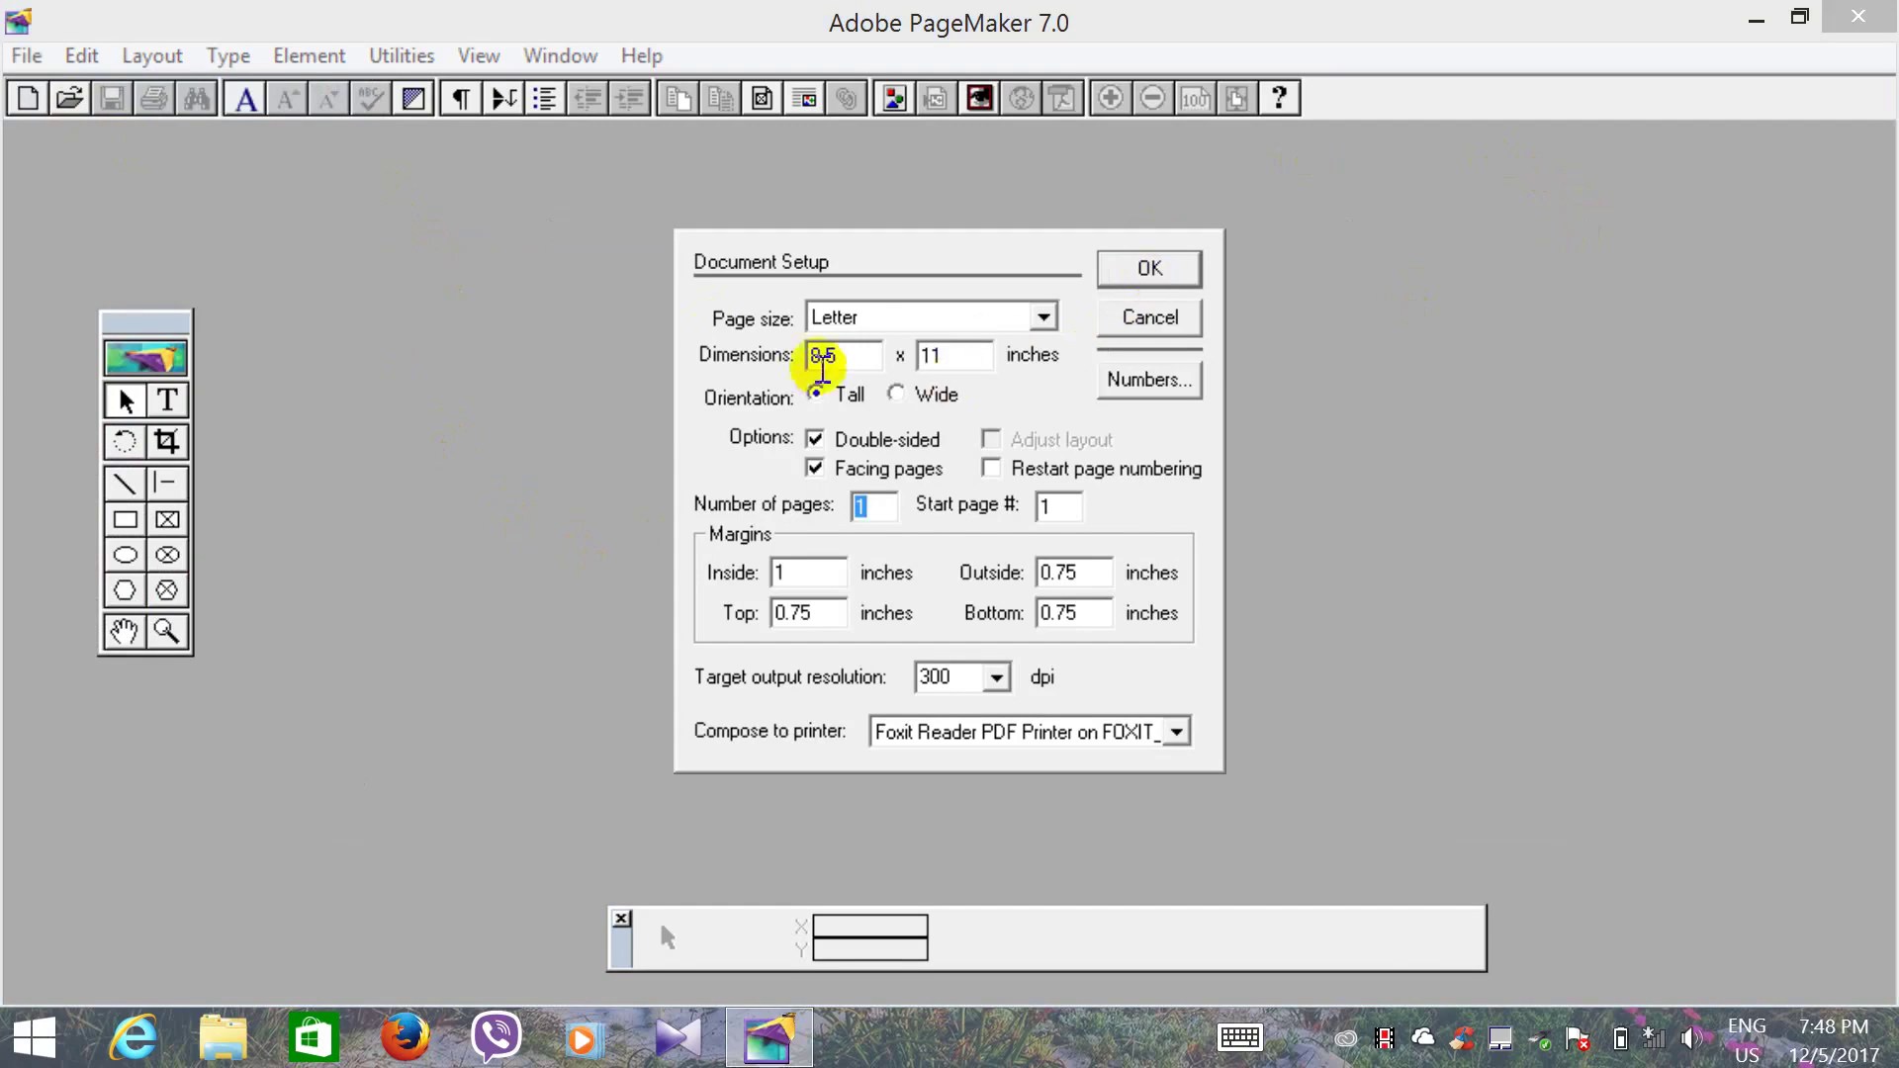
{"action": "left_click", "coordinate": [1043, 316]}
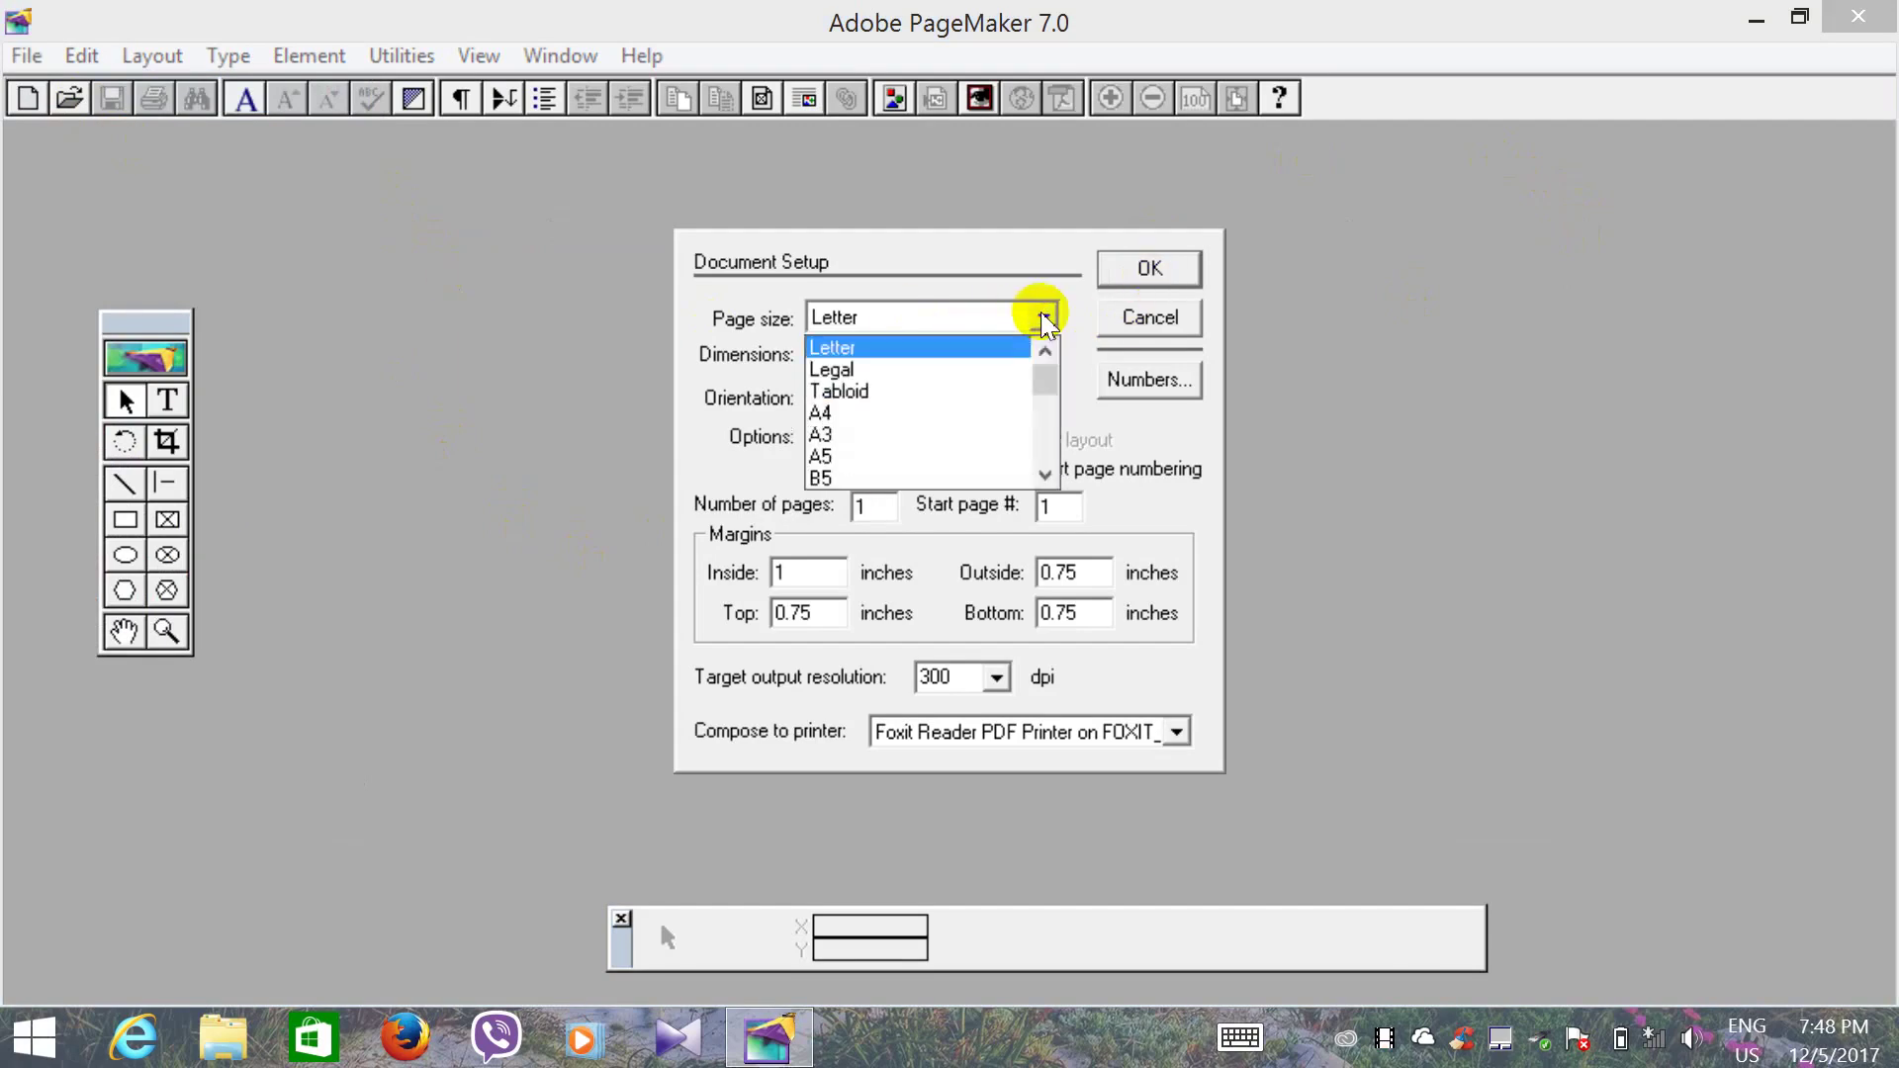
{"action": "left_click", "coordinate": [862, 411]}
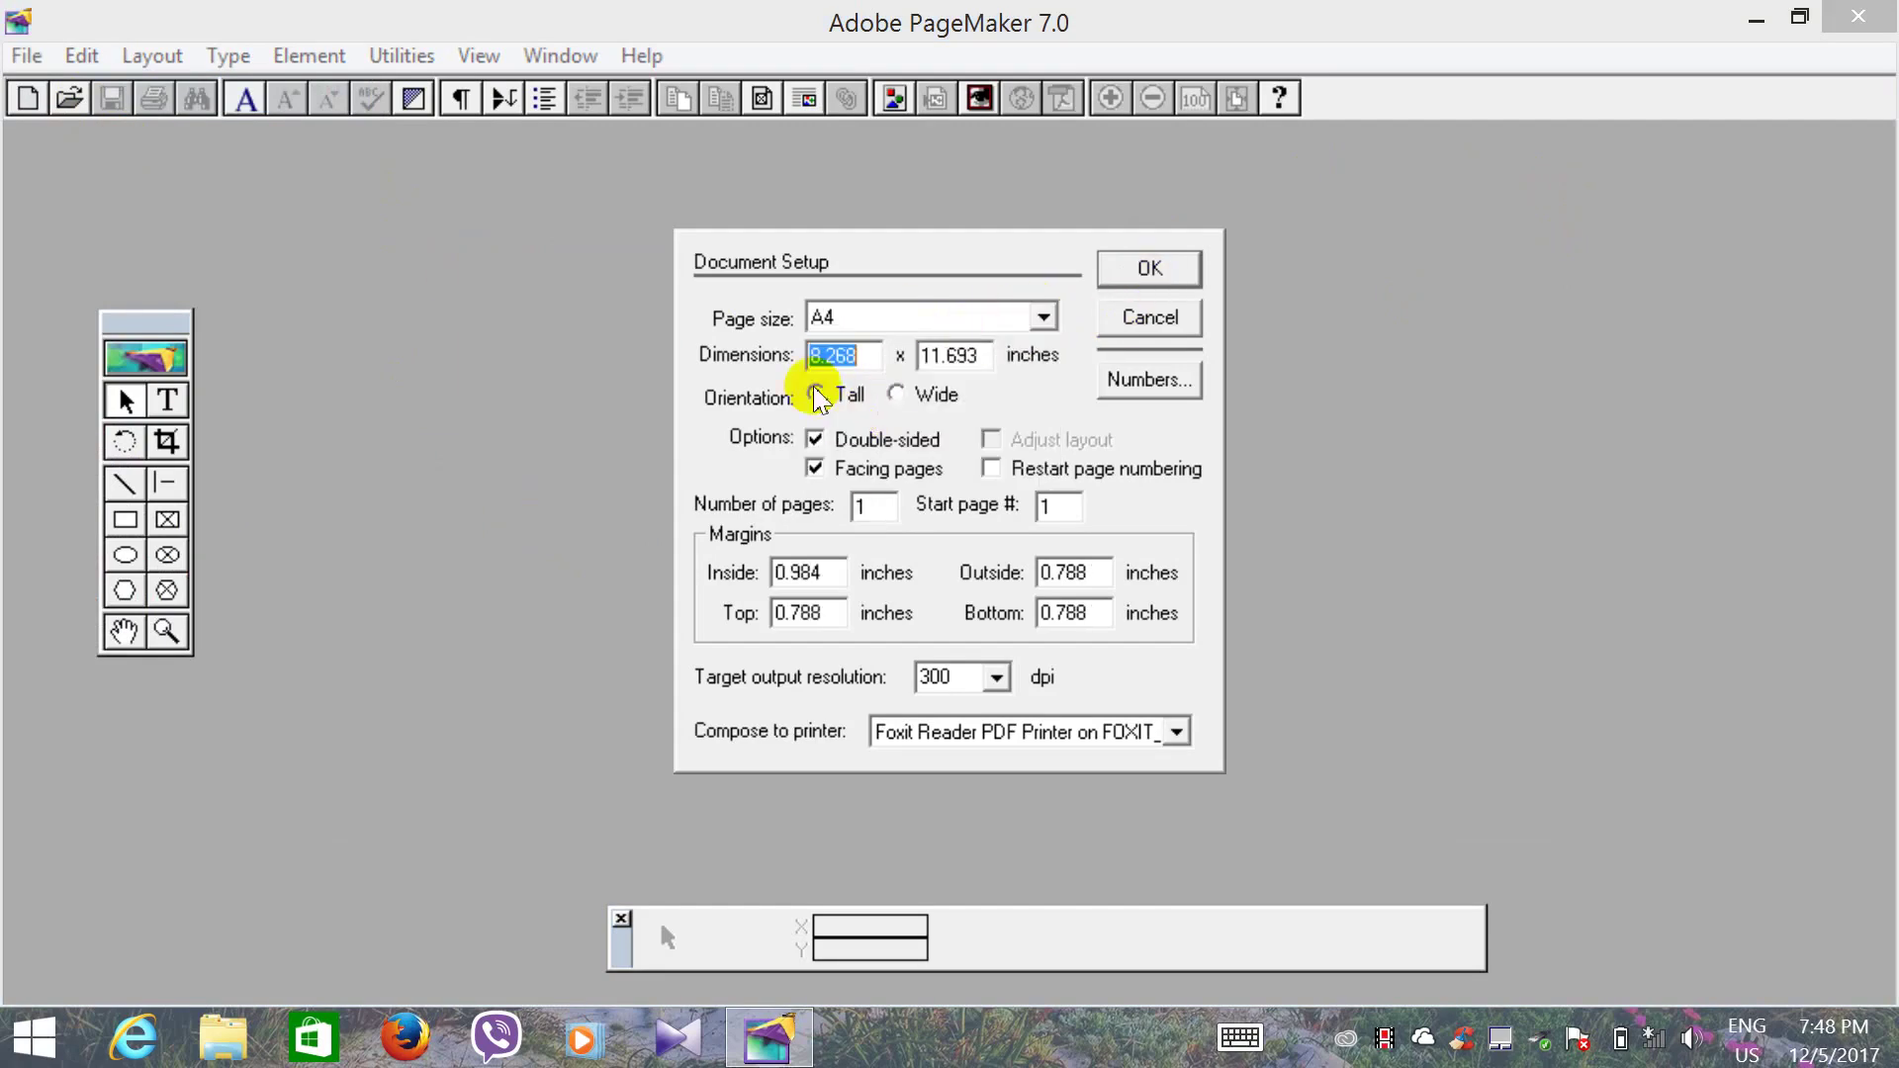
{"action": "left_click", "coordinate": [815, 439]}
{"action": "left_click", "coordinate": [815, 439]}
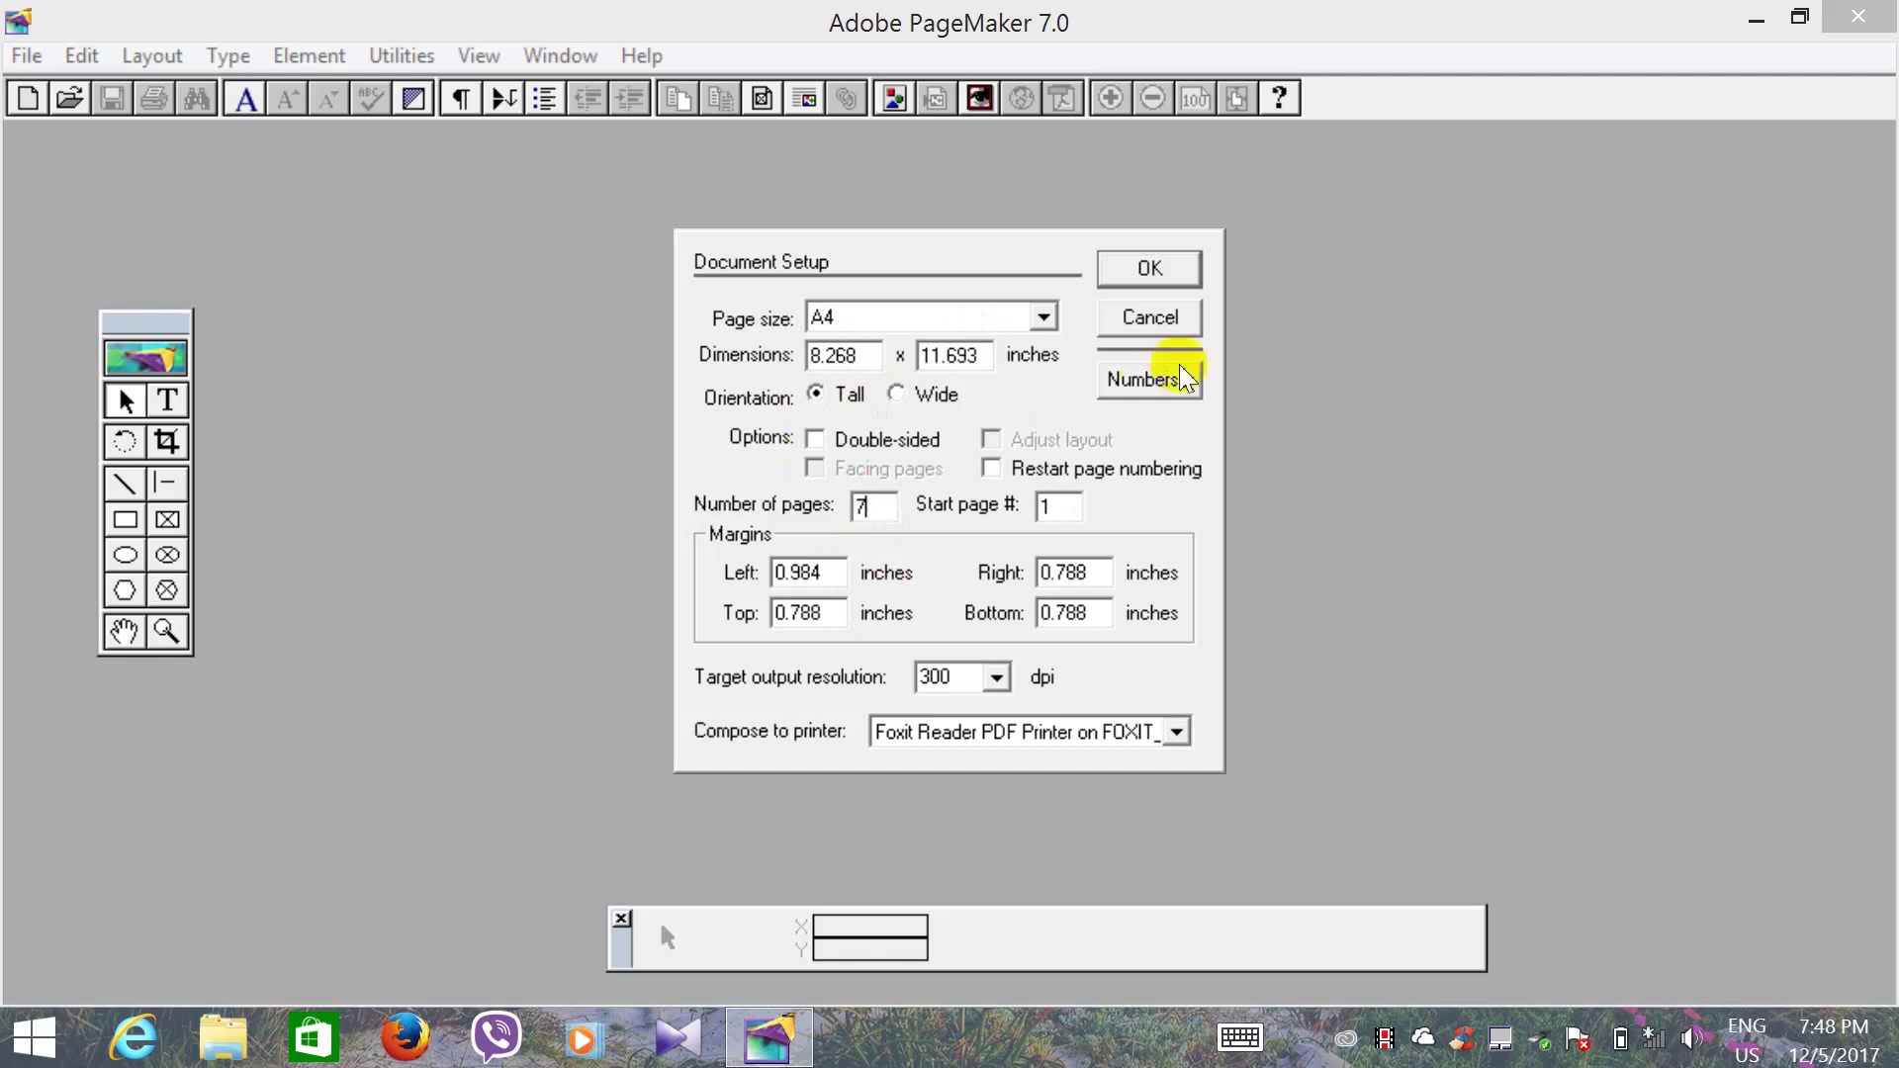
{"action": "left_click", "coordinate": [1157, 269]}
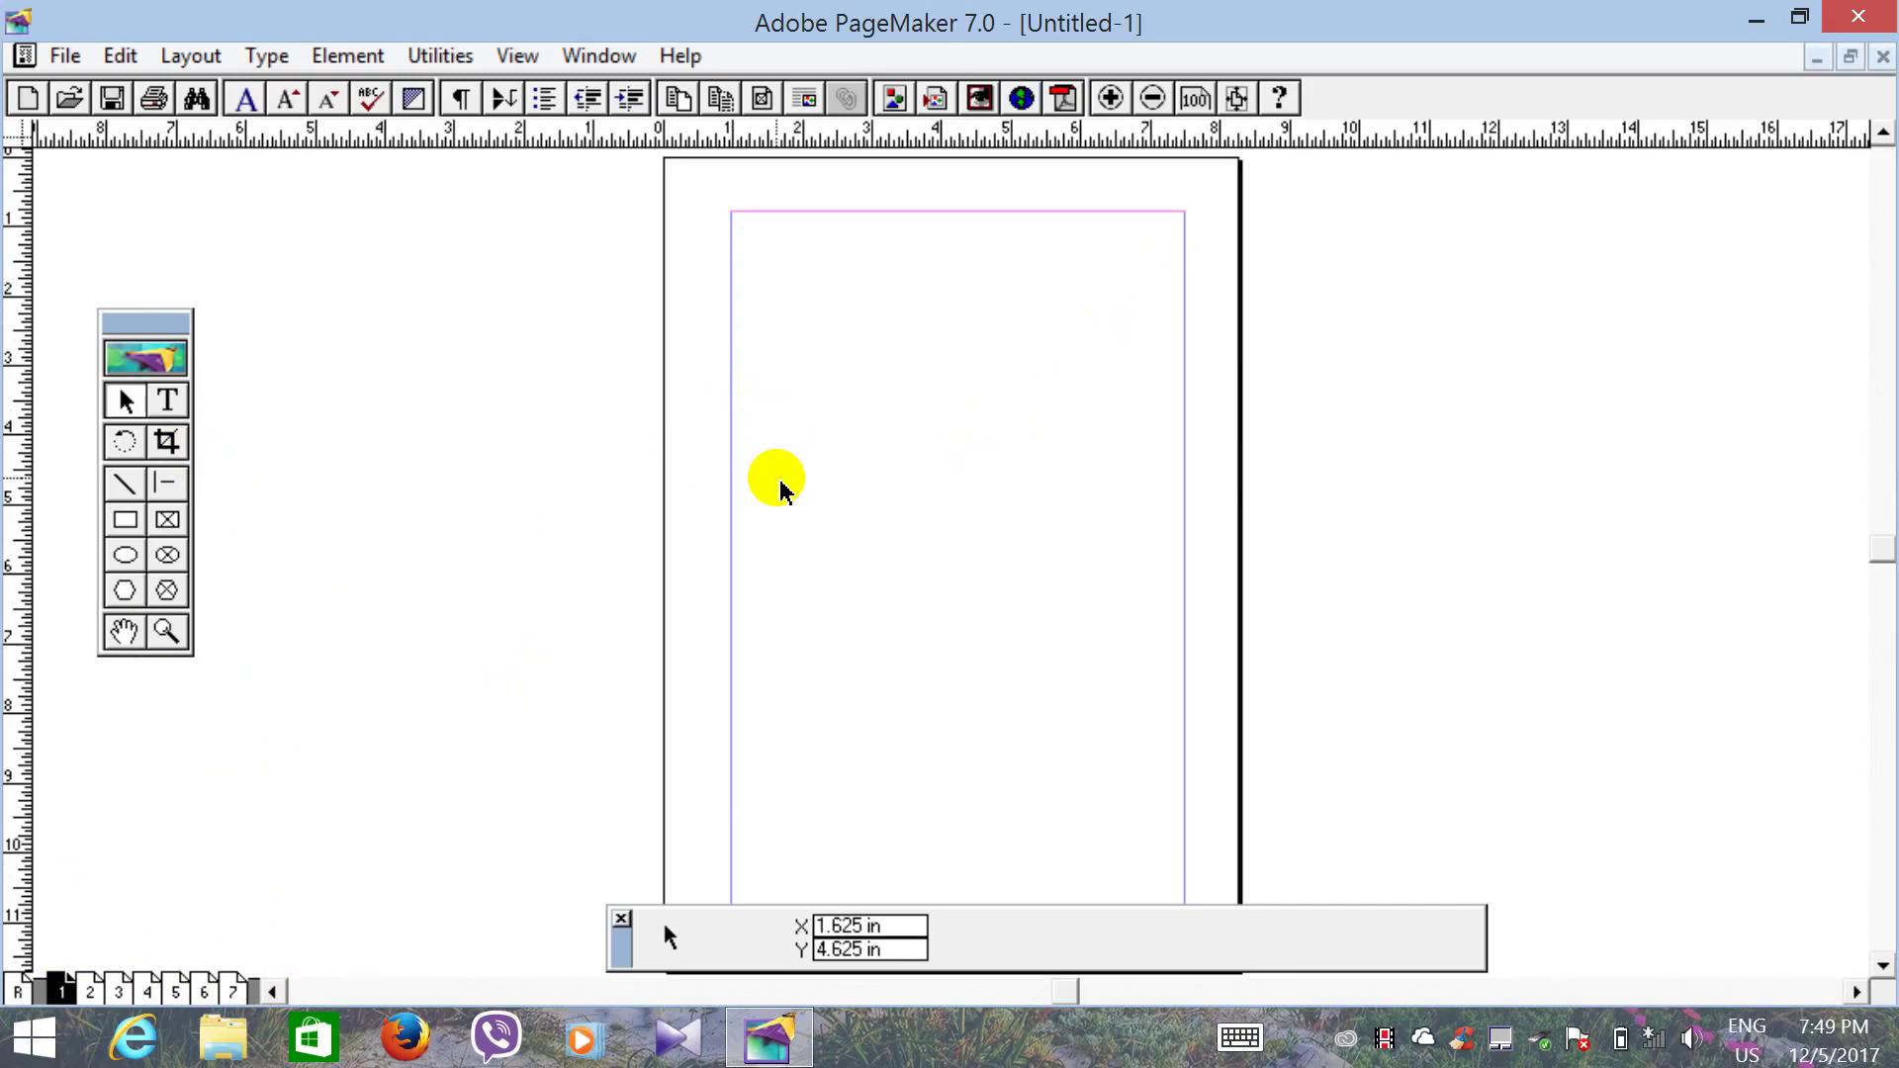
Step: Show page 1 at actual size with its upper margin in view, and activate the Text tool
{"action": "key", "text": "ctrl+1"}
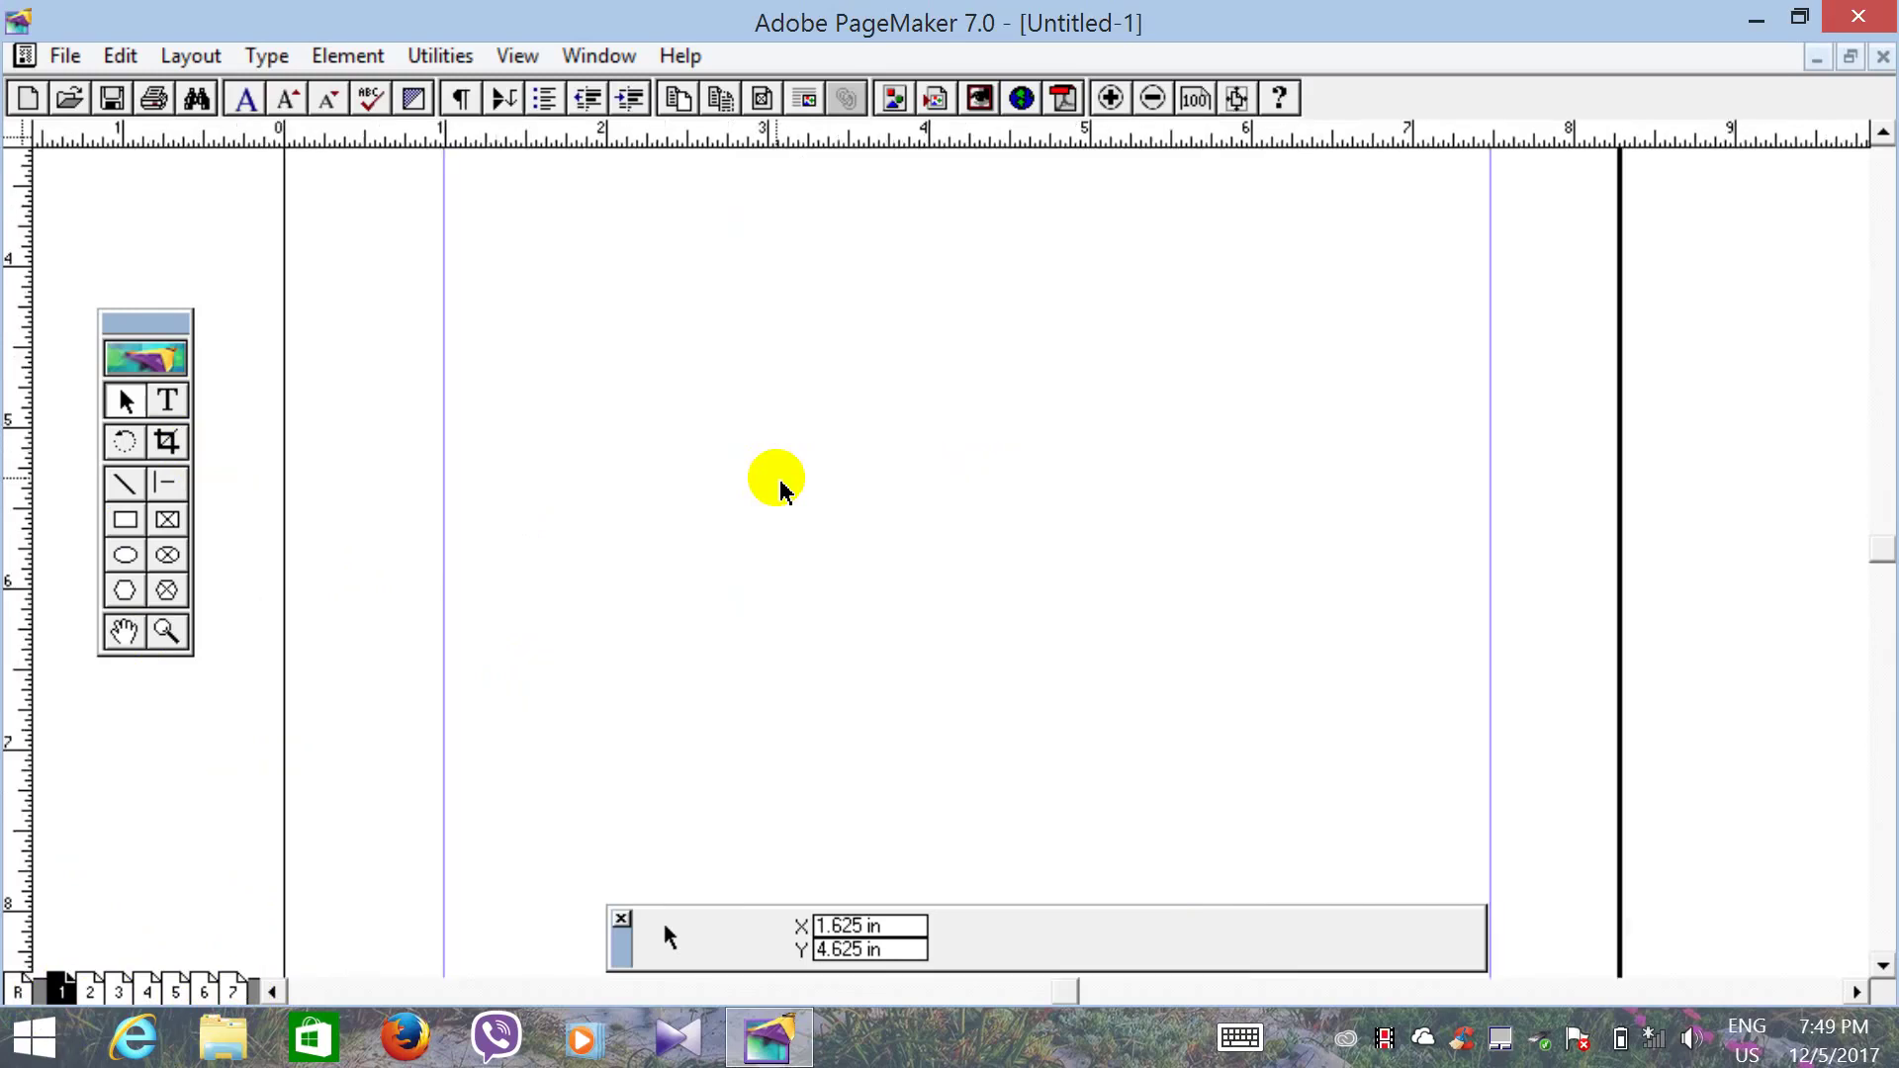
{"action": "left_click", "coordinate": [119, 636]}
{"action": "left_click_drag", "start_coordinate": [900, 292], "coordinate": [894, 590]}
{"action": "left_click_drag", "start_coordinate": [959, 408], "coordinate": [869, 441]}
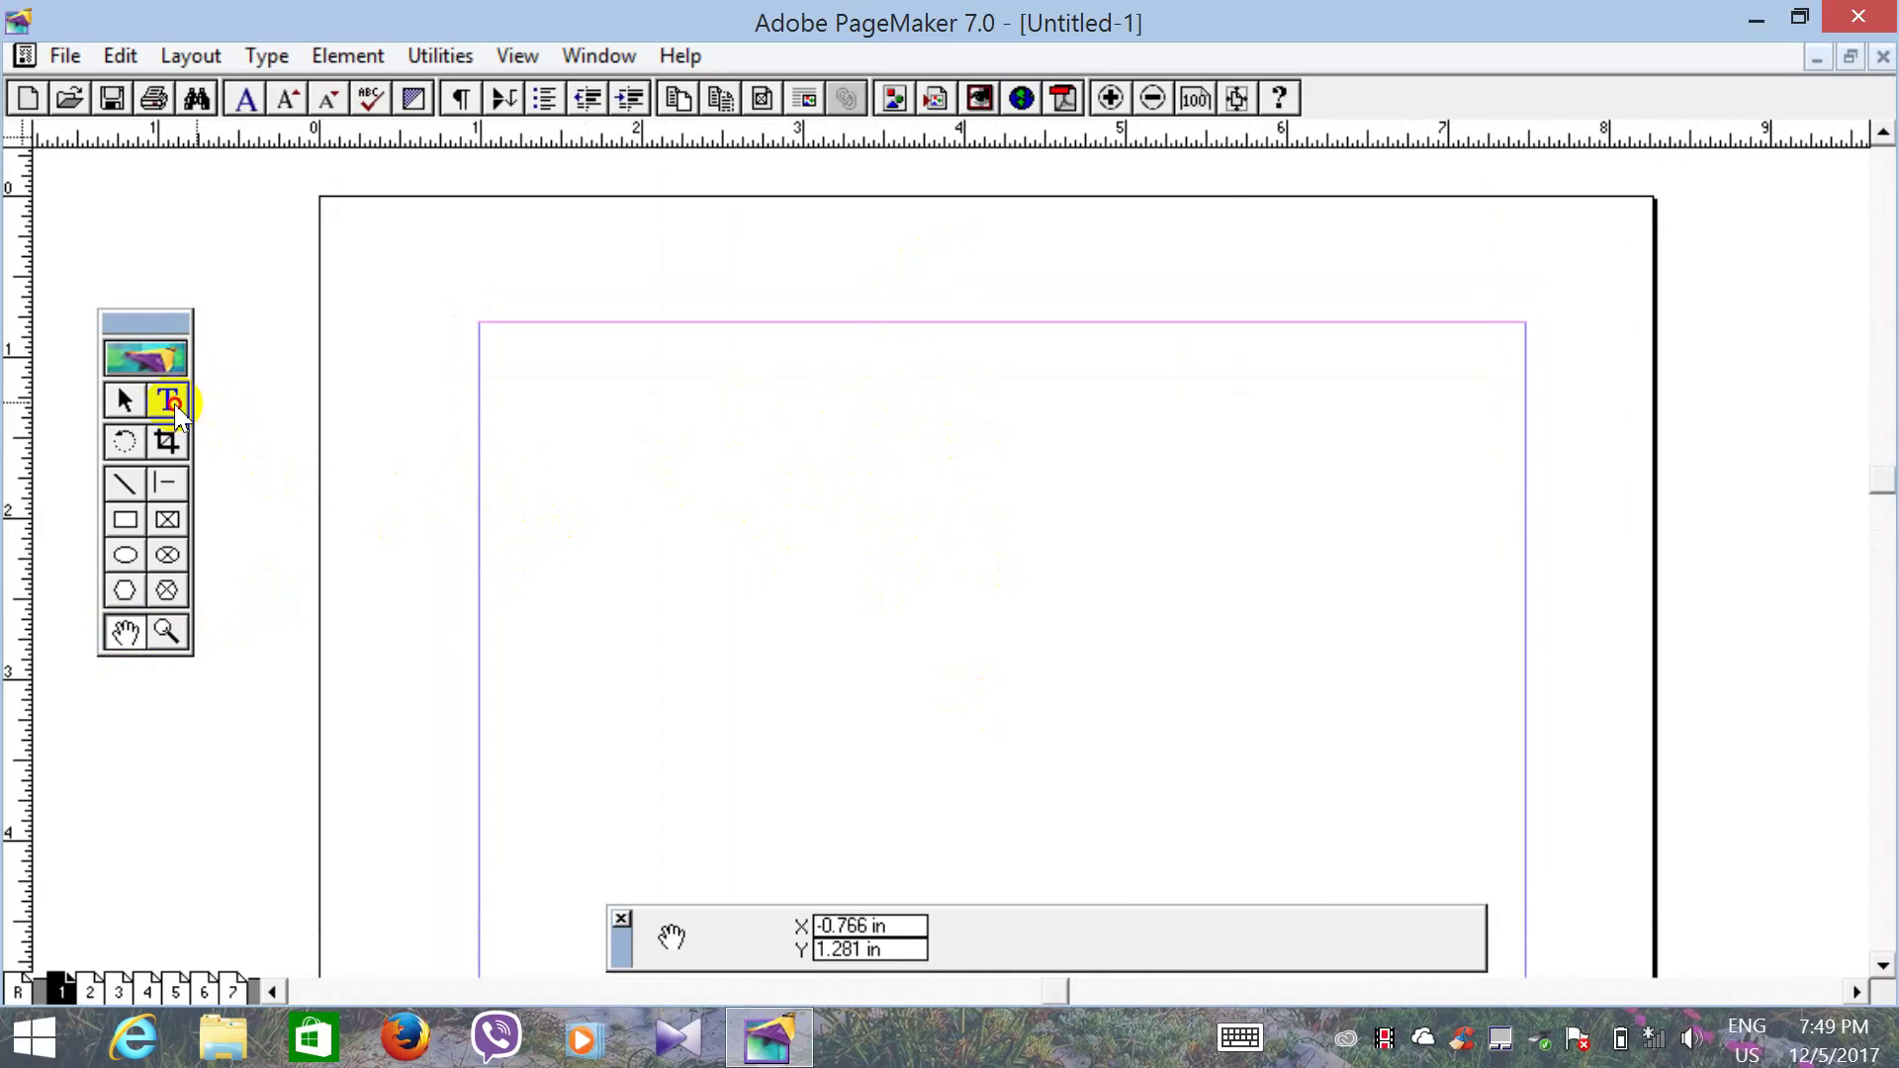
{"action": "left_click", "coordinate": [170, 401]}
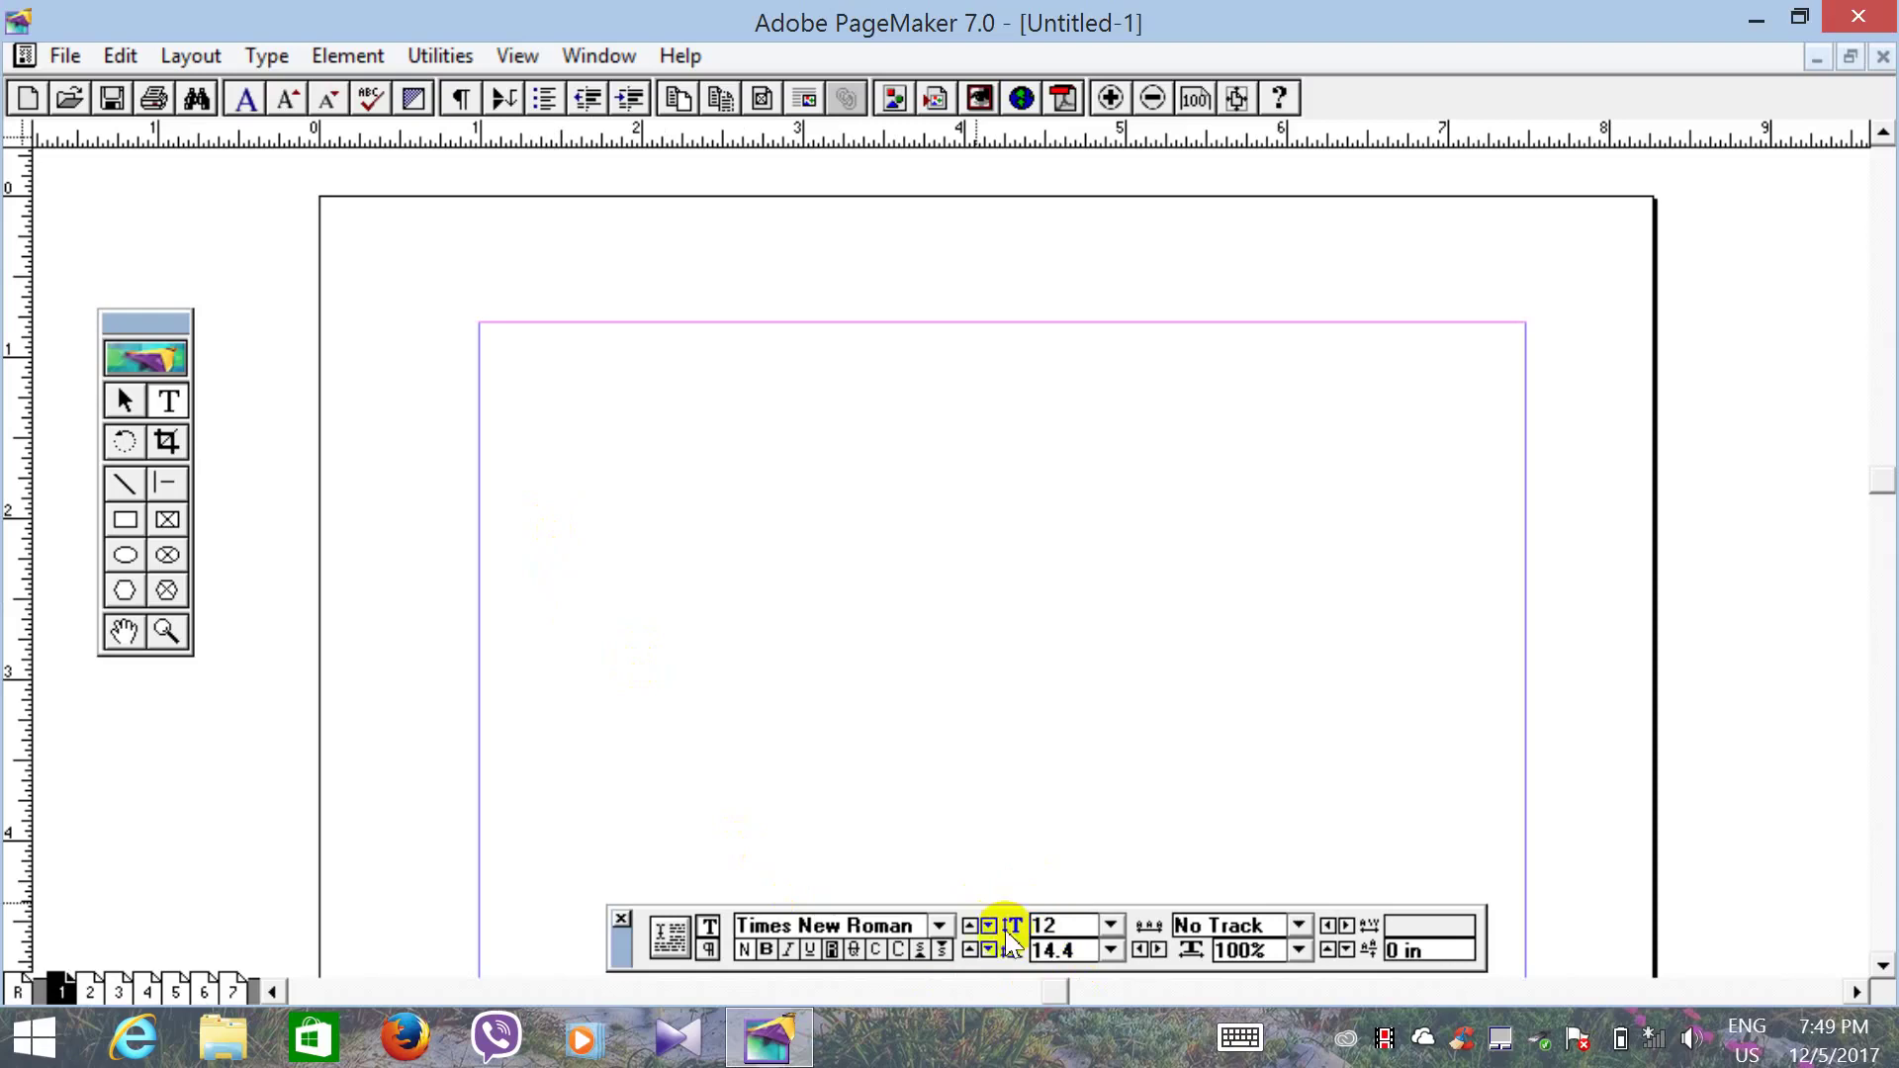
Step: Hide the Control palette and show it again, twice in a row
{"action": "left_click", "coordinate": [619, 920]}
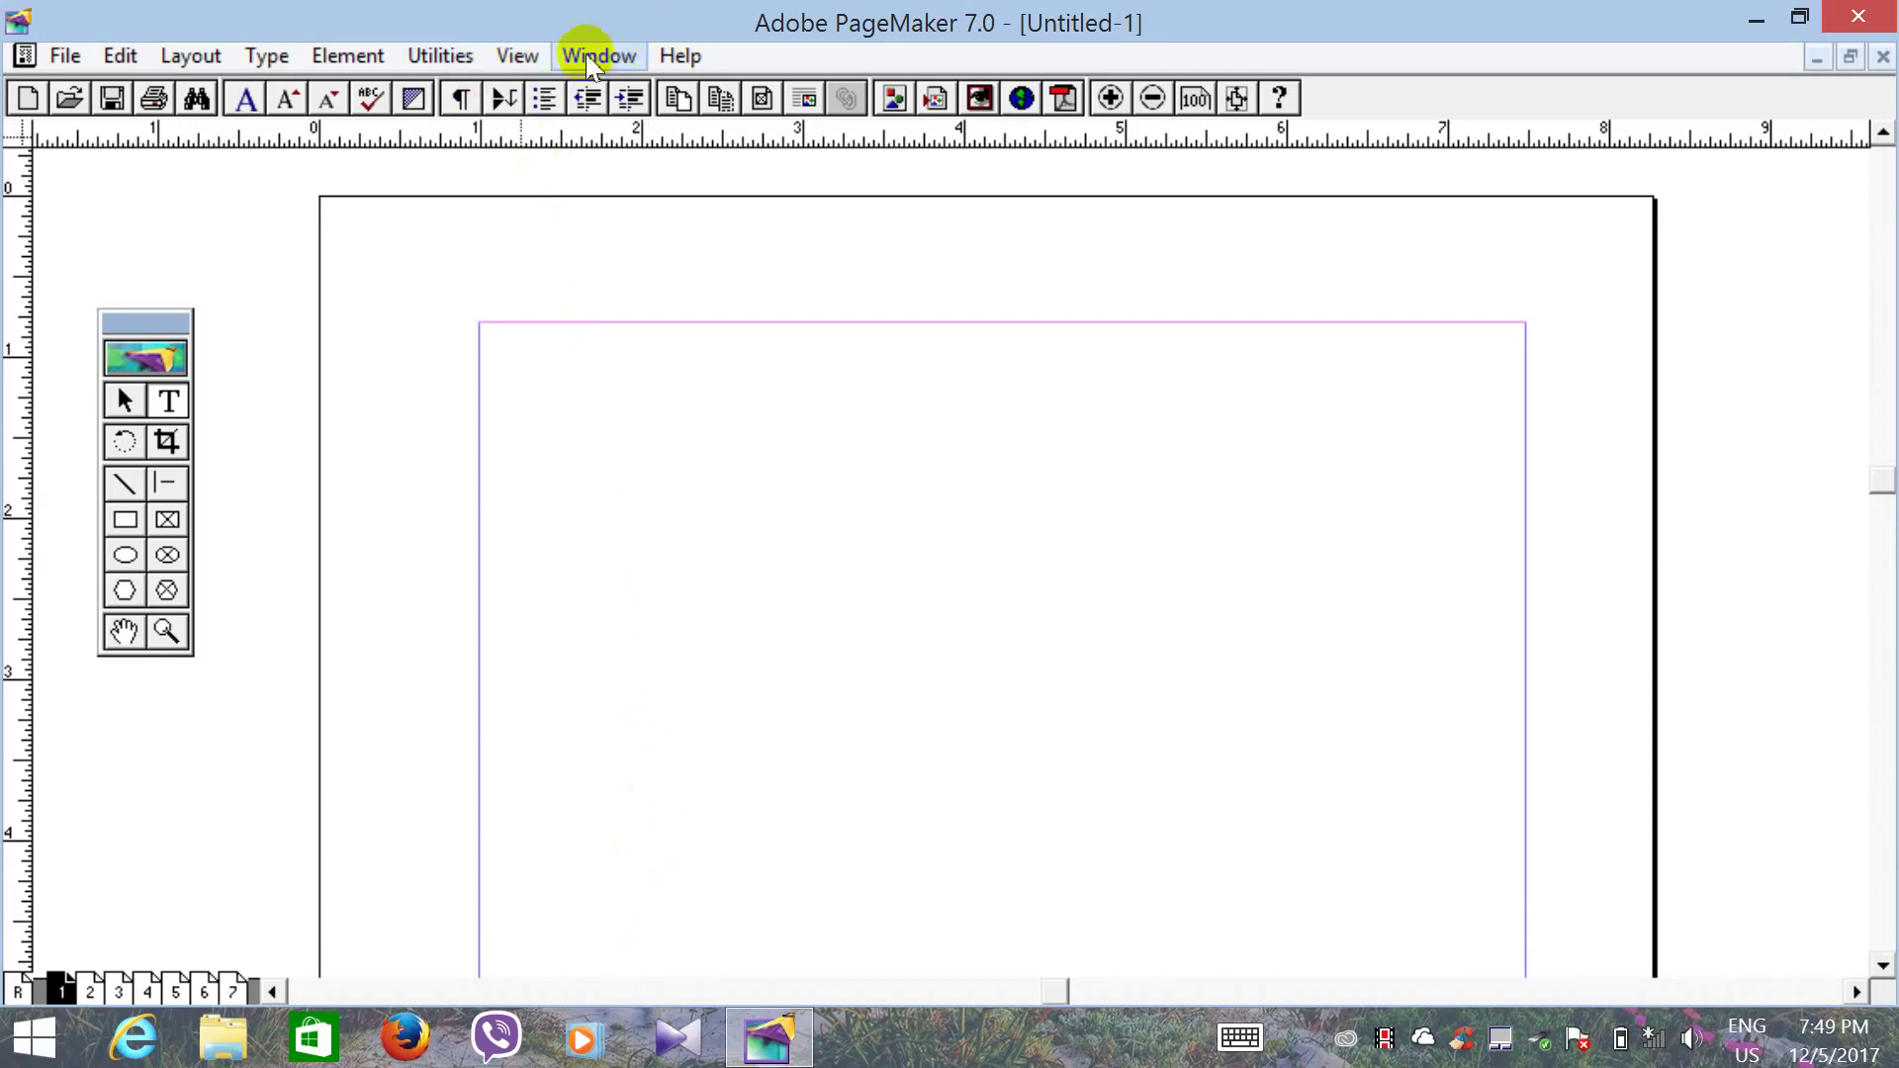
{"action": "left_click", "coordinate": [615, 57]}
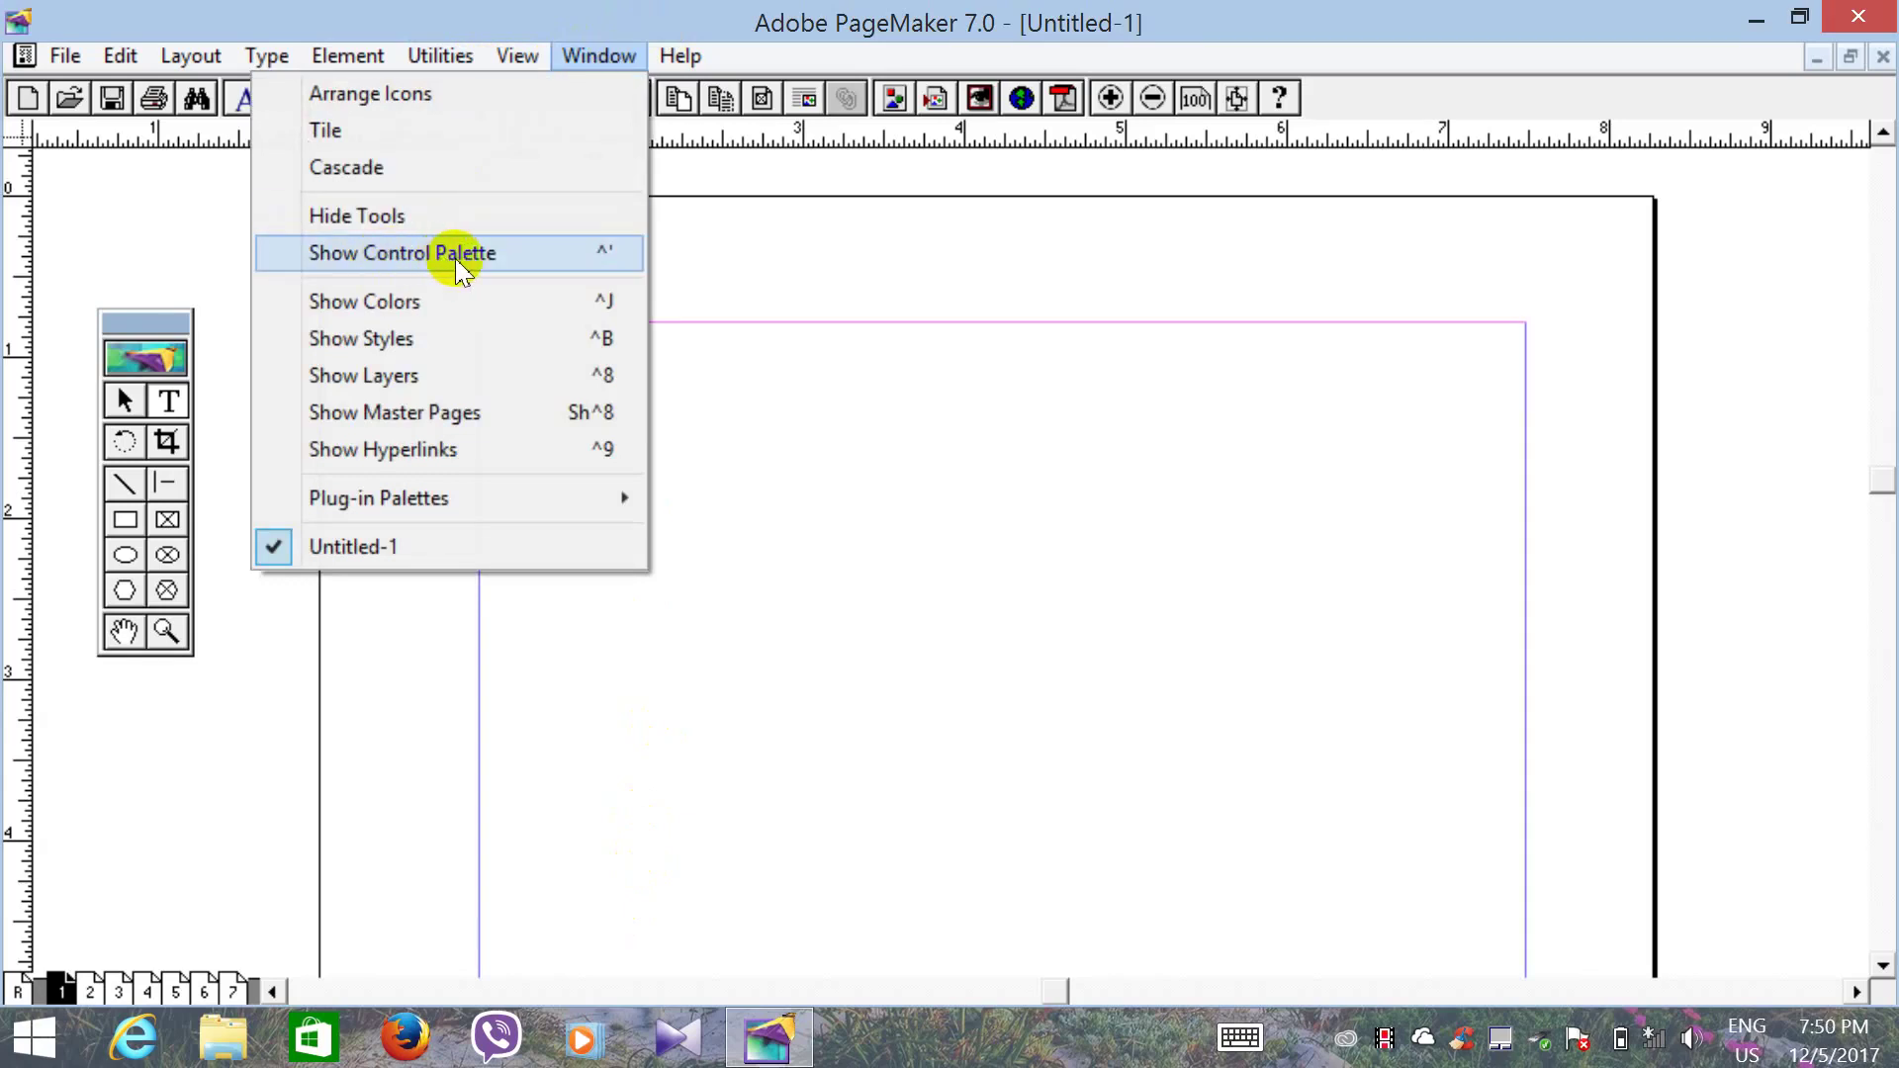
{"action": "left_click", "coordinate": [358, 254]}
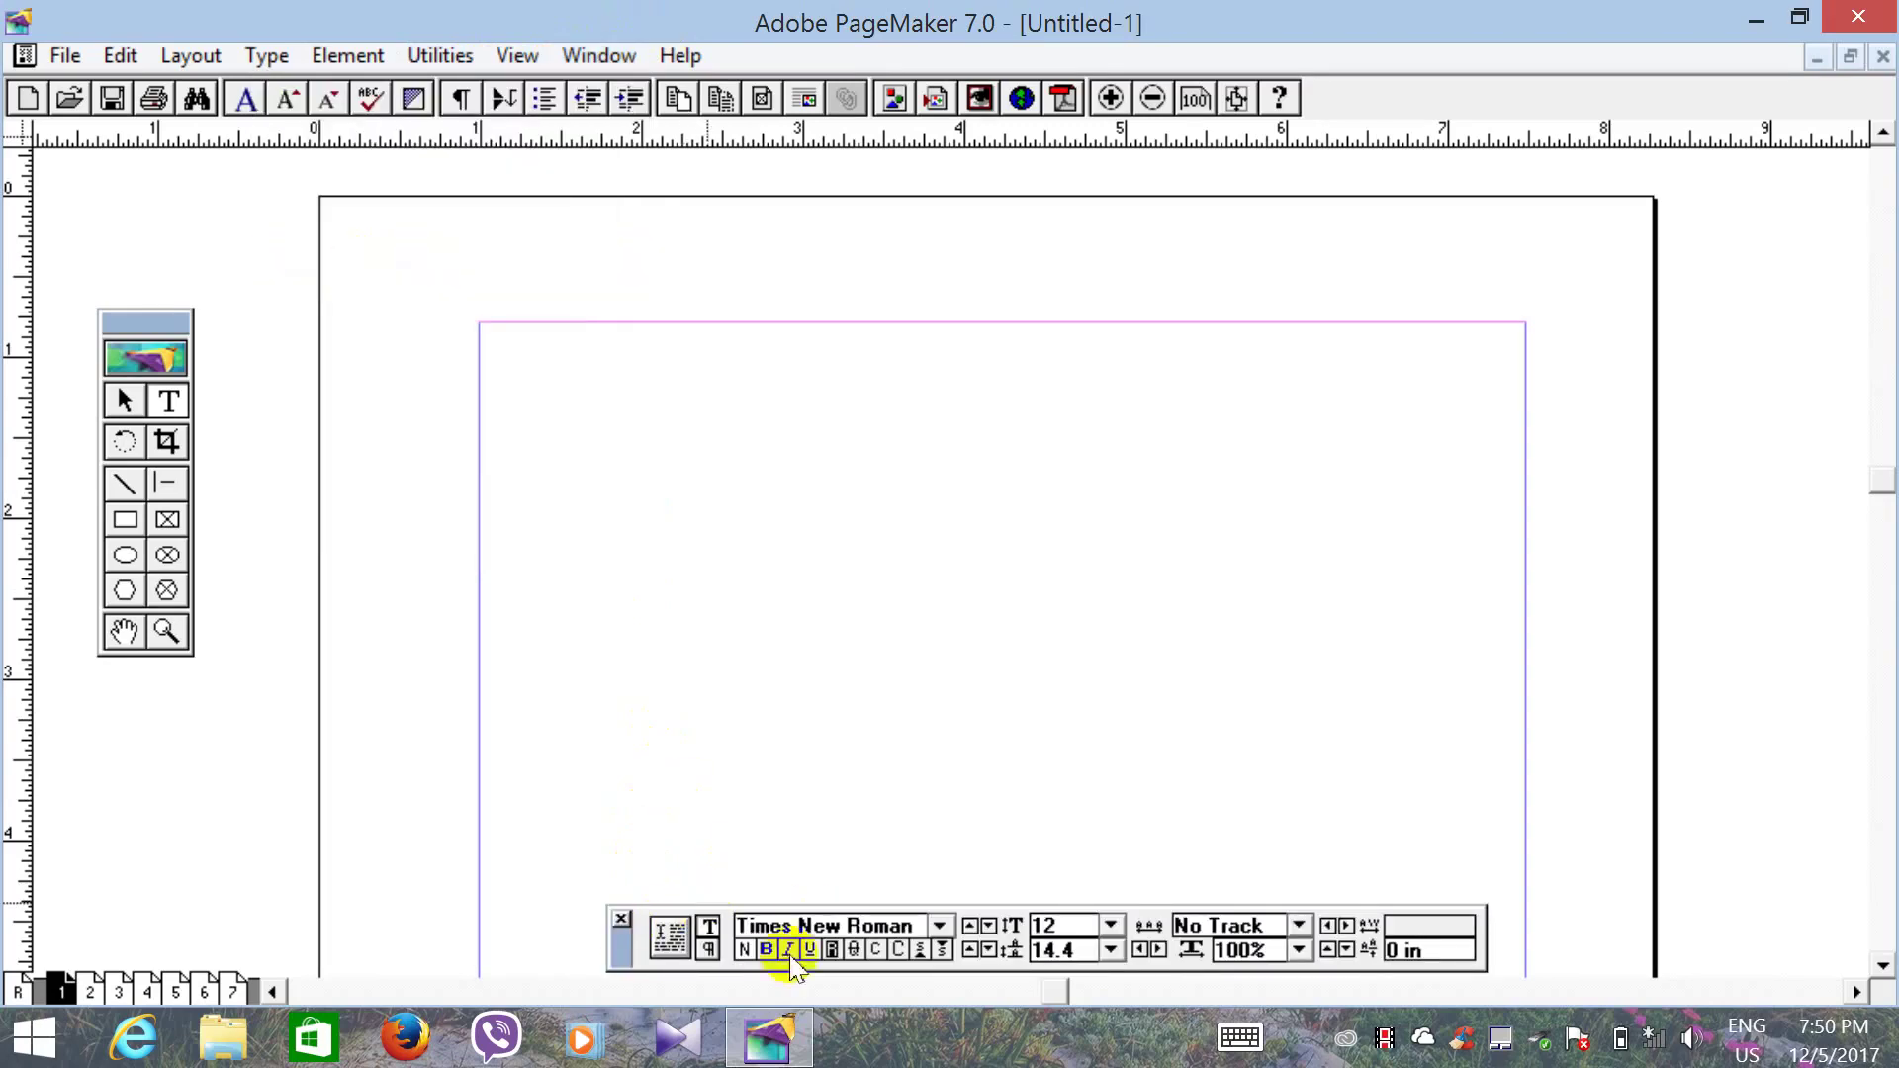
{"action": "left_click", "coordinate": [603, 51]}
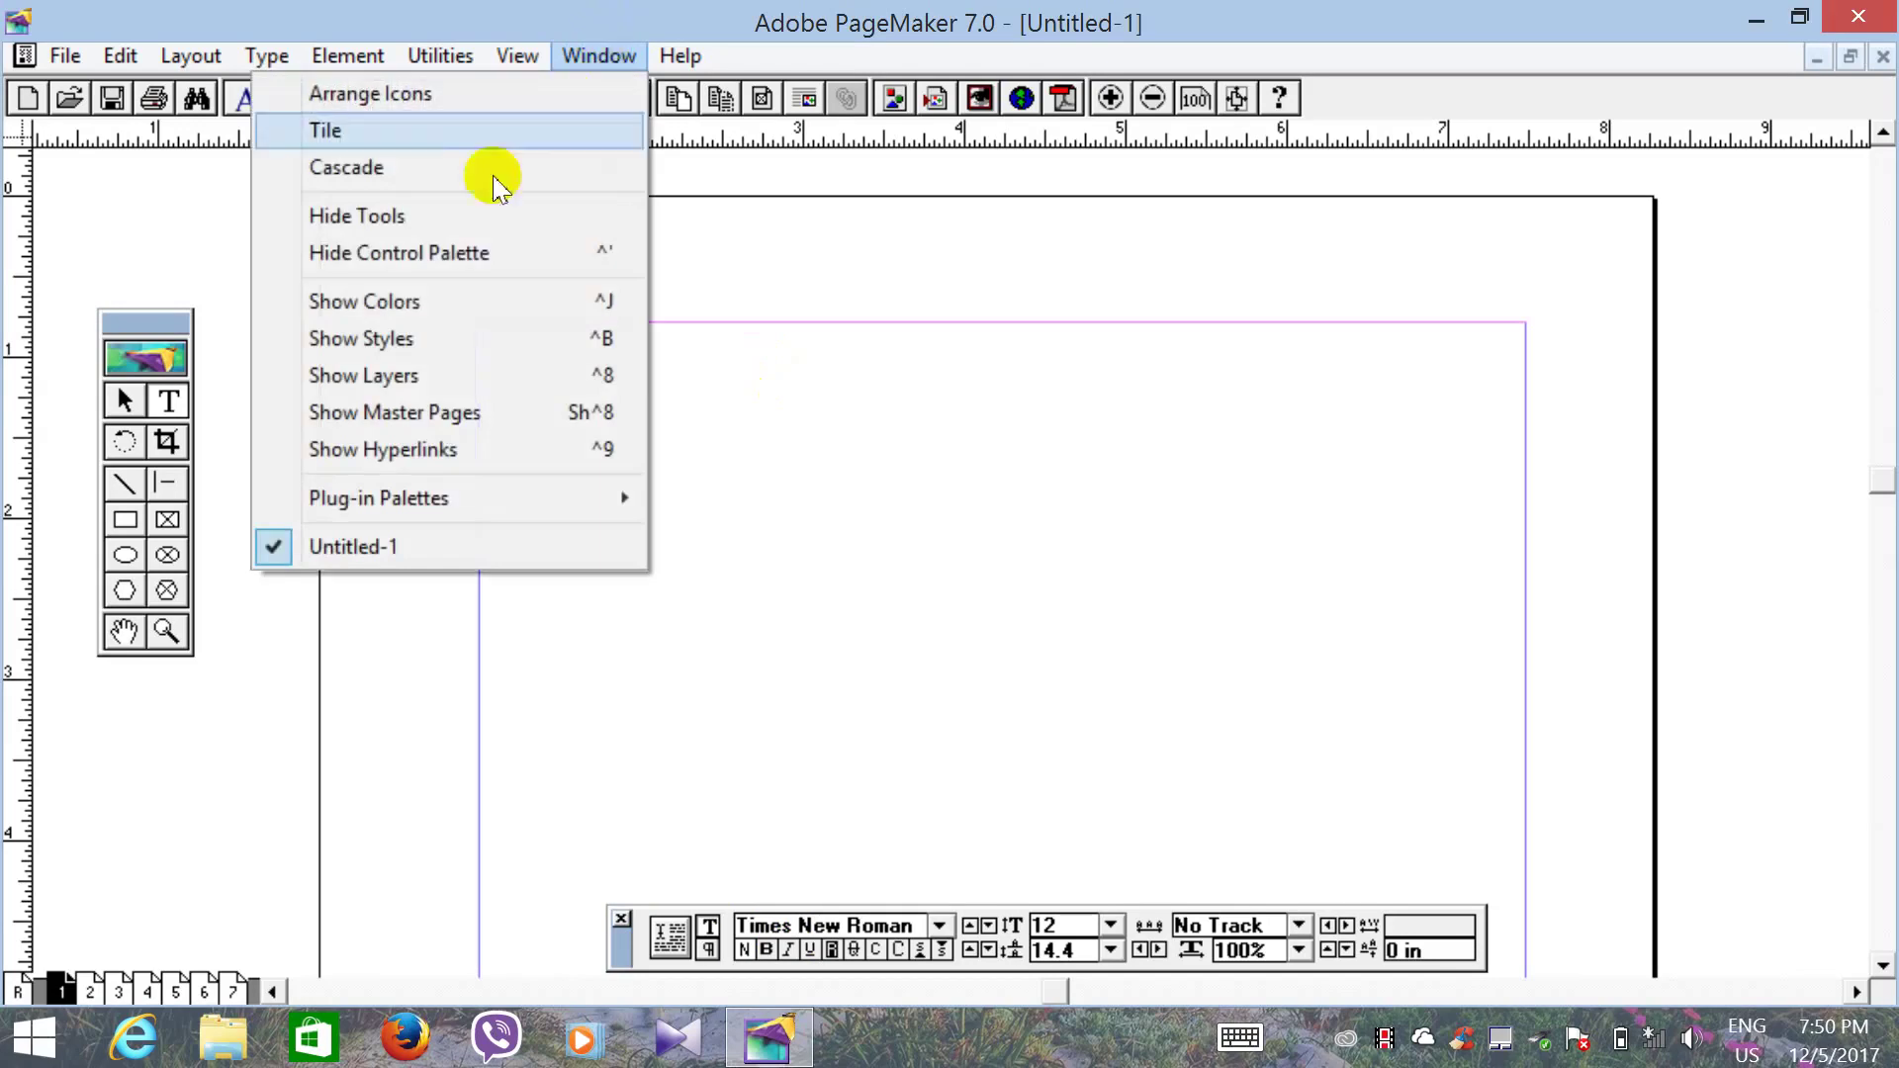
{"action": "left_click", "coordinate": [348, 255]}
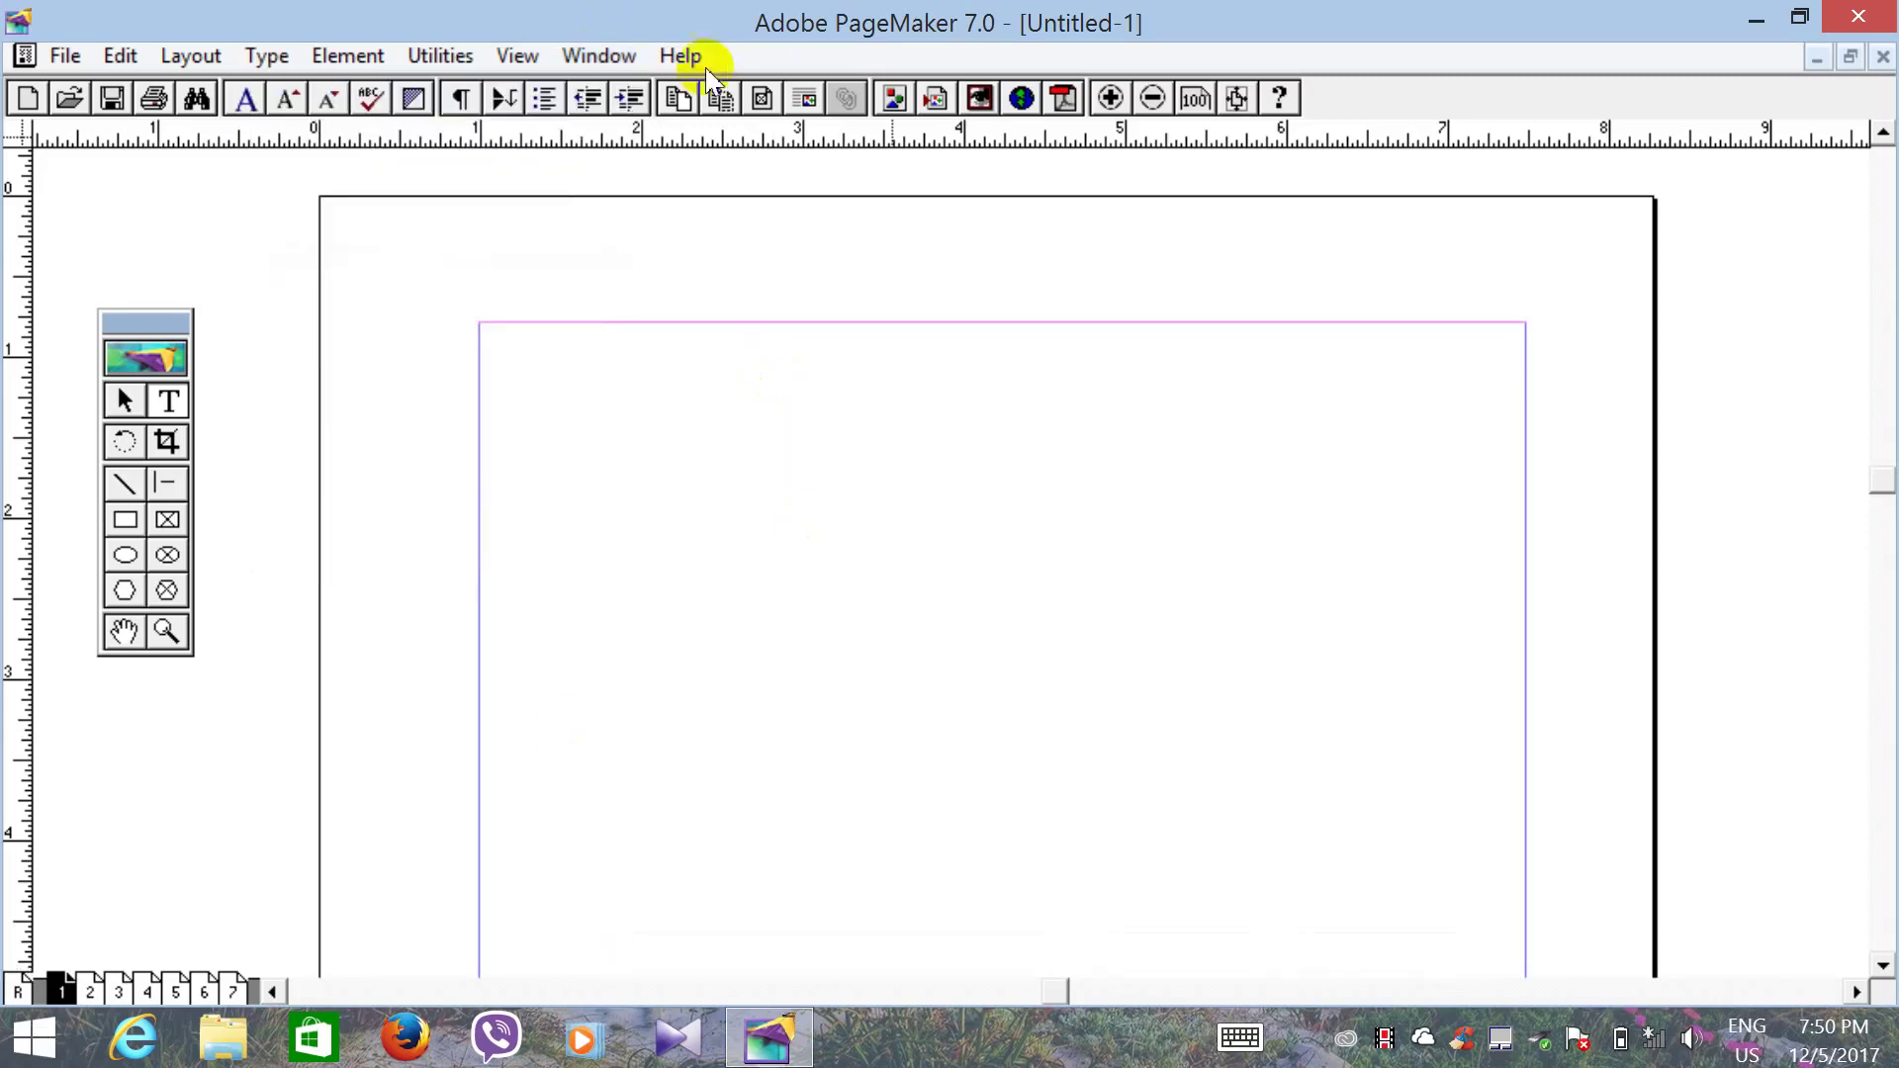
{"action": "left_click", "coordinate": [608, 56]}
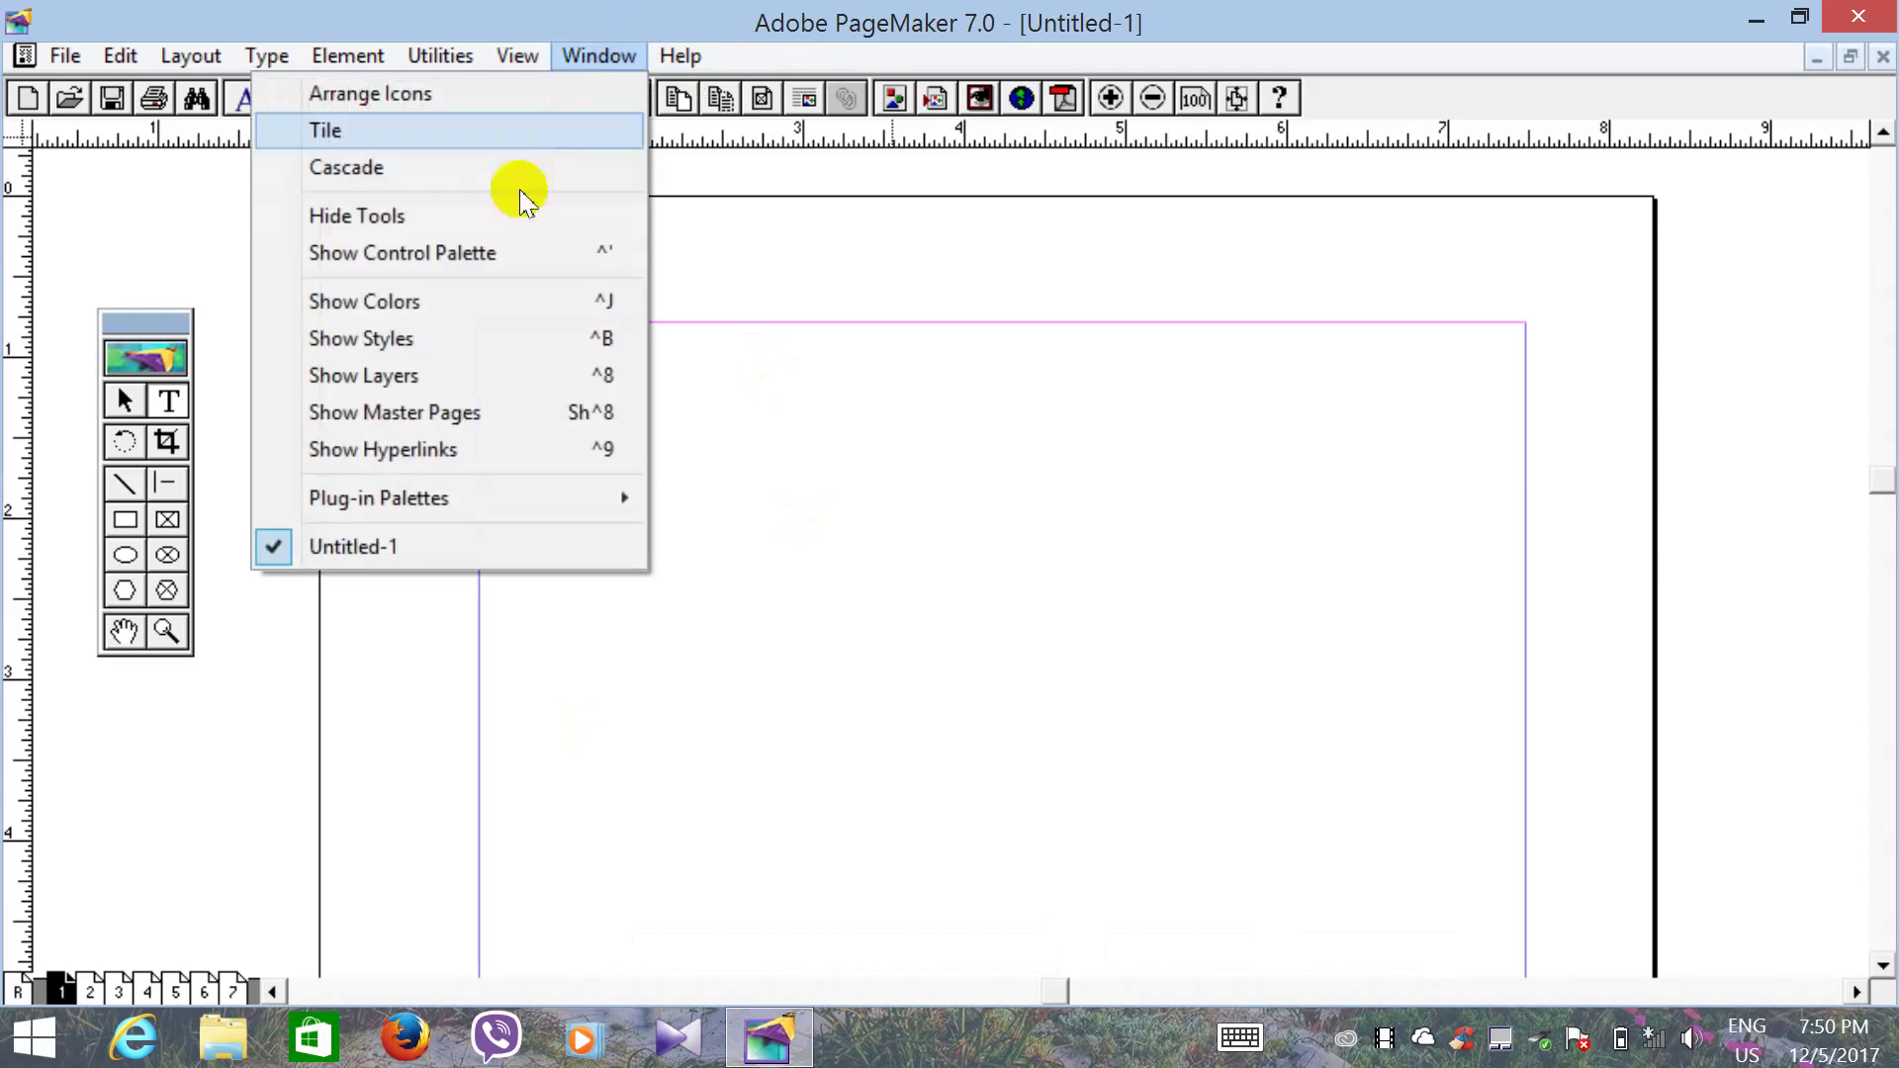
{"action": "left_click", "coordinate": [436, 252]}
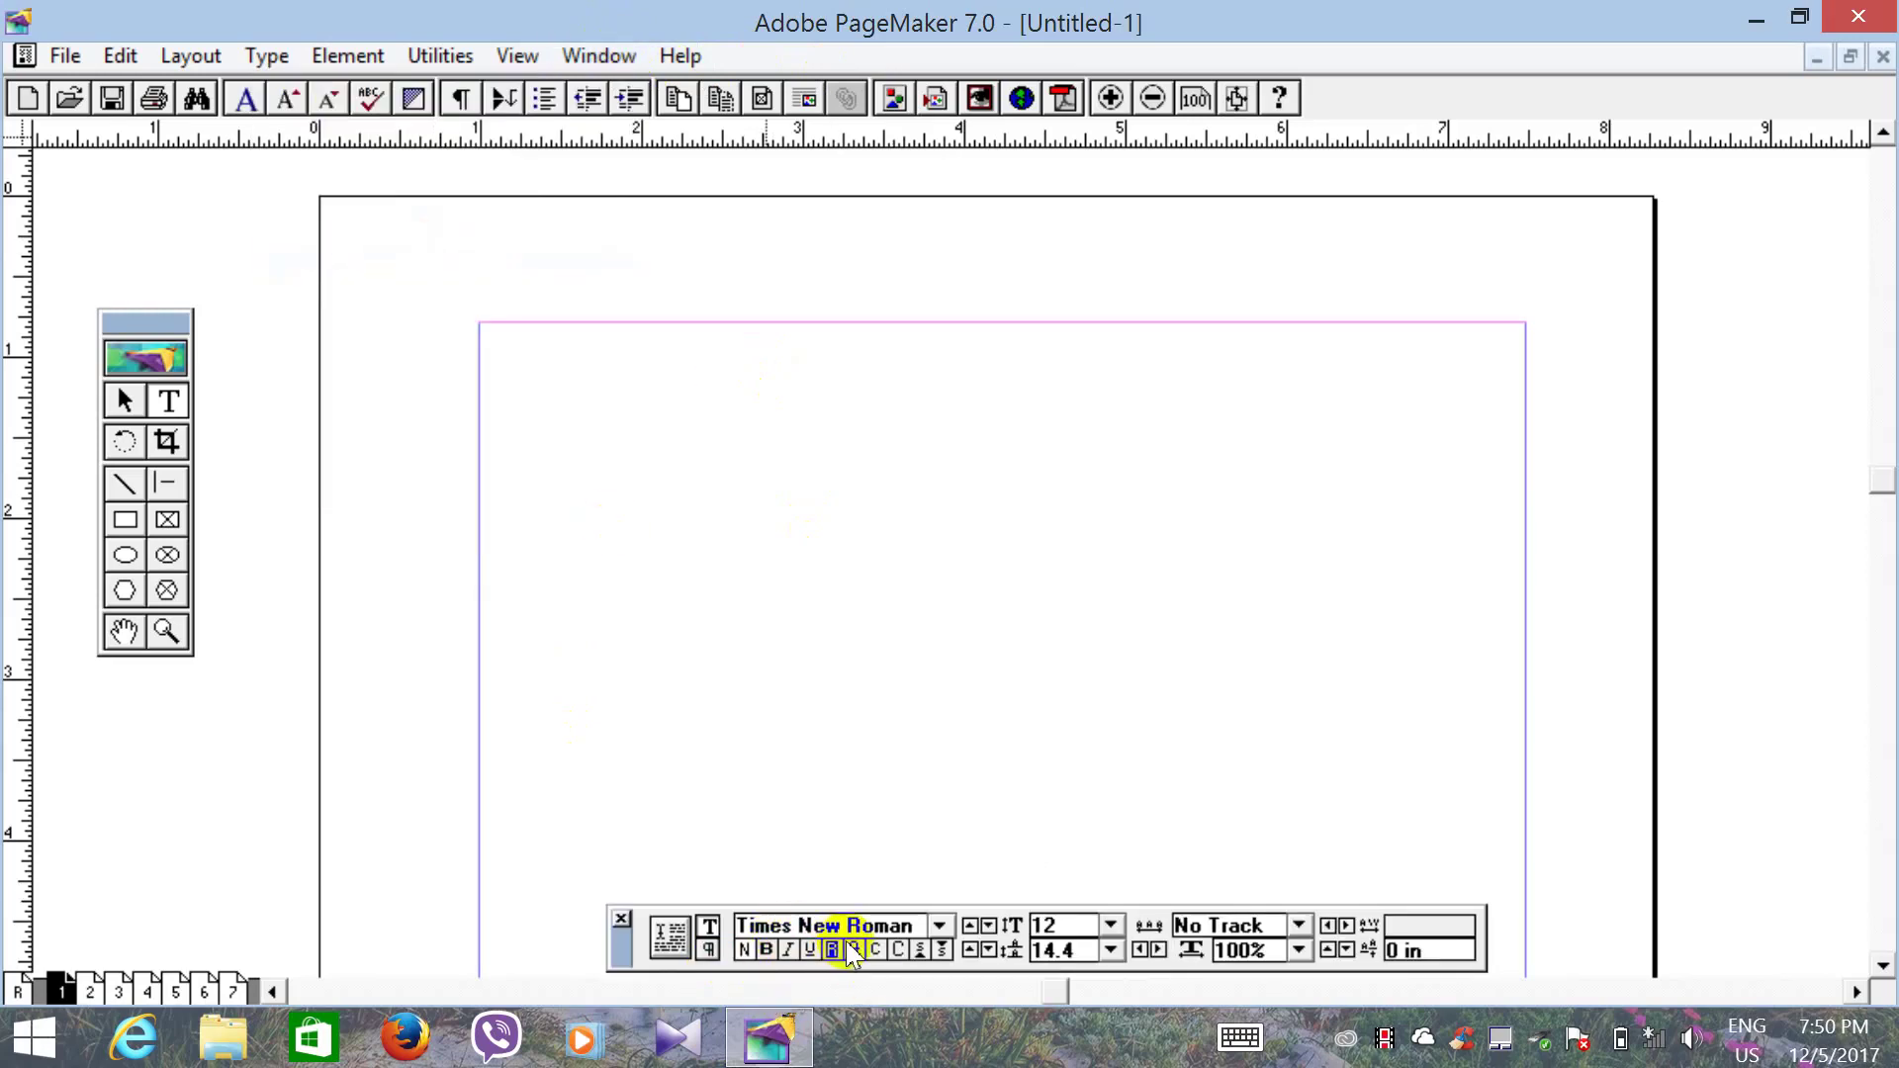
Step: Place a text insertion point at the upper-left corner of page 1's margins and shift the Control palette slightly sideways
{"action": "left_click", "coordinate": [168, 401]}
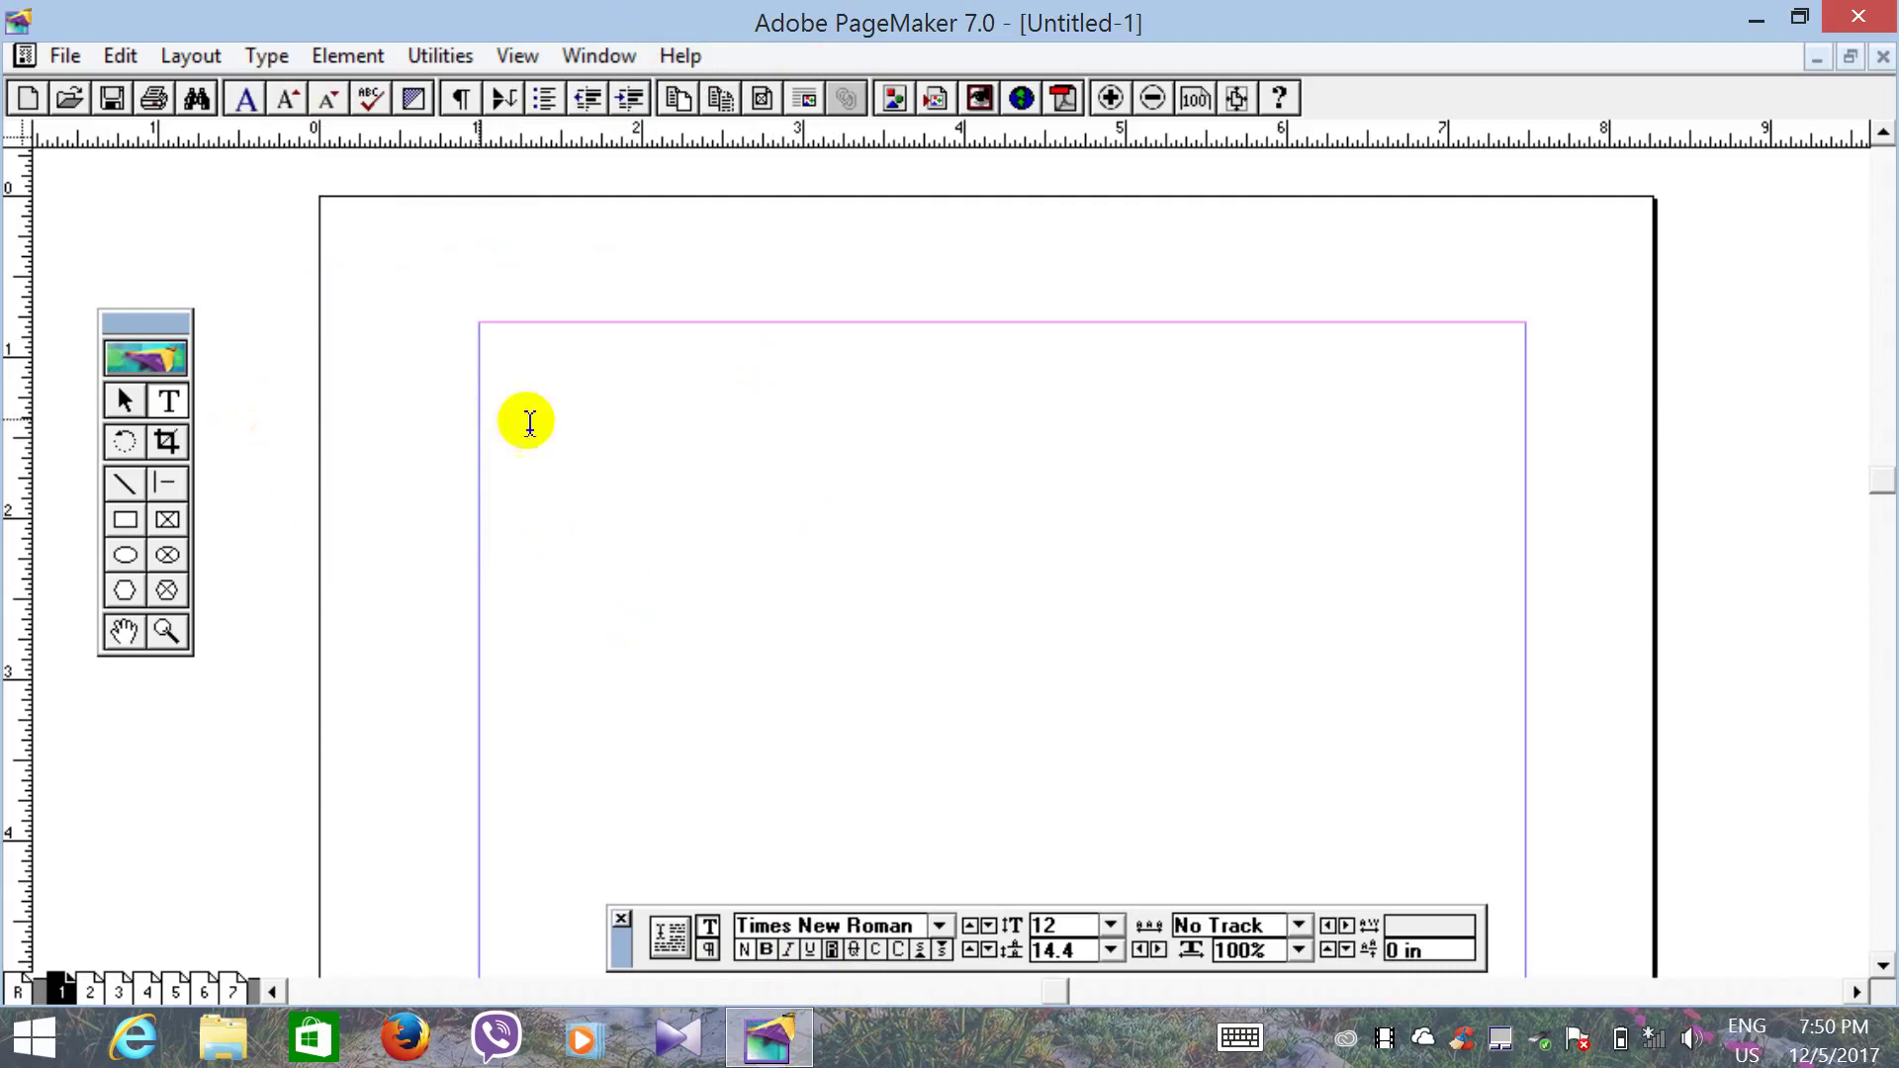
{"action": "left_click", "coordinate": [490, 369]}
{"action": "double_click", "coordinate": [890, 922]}
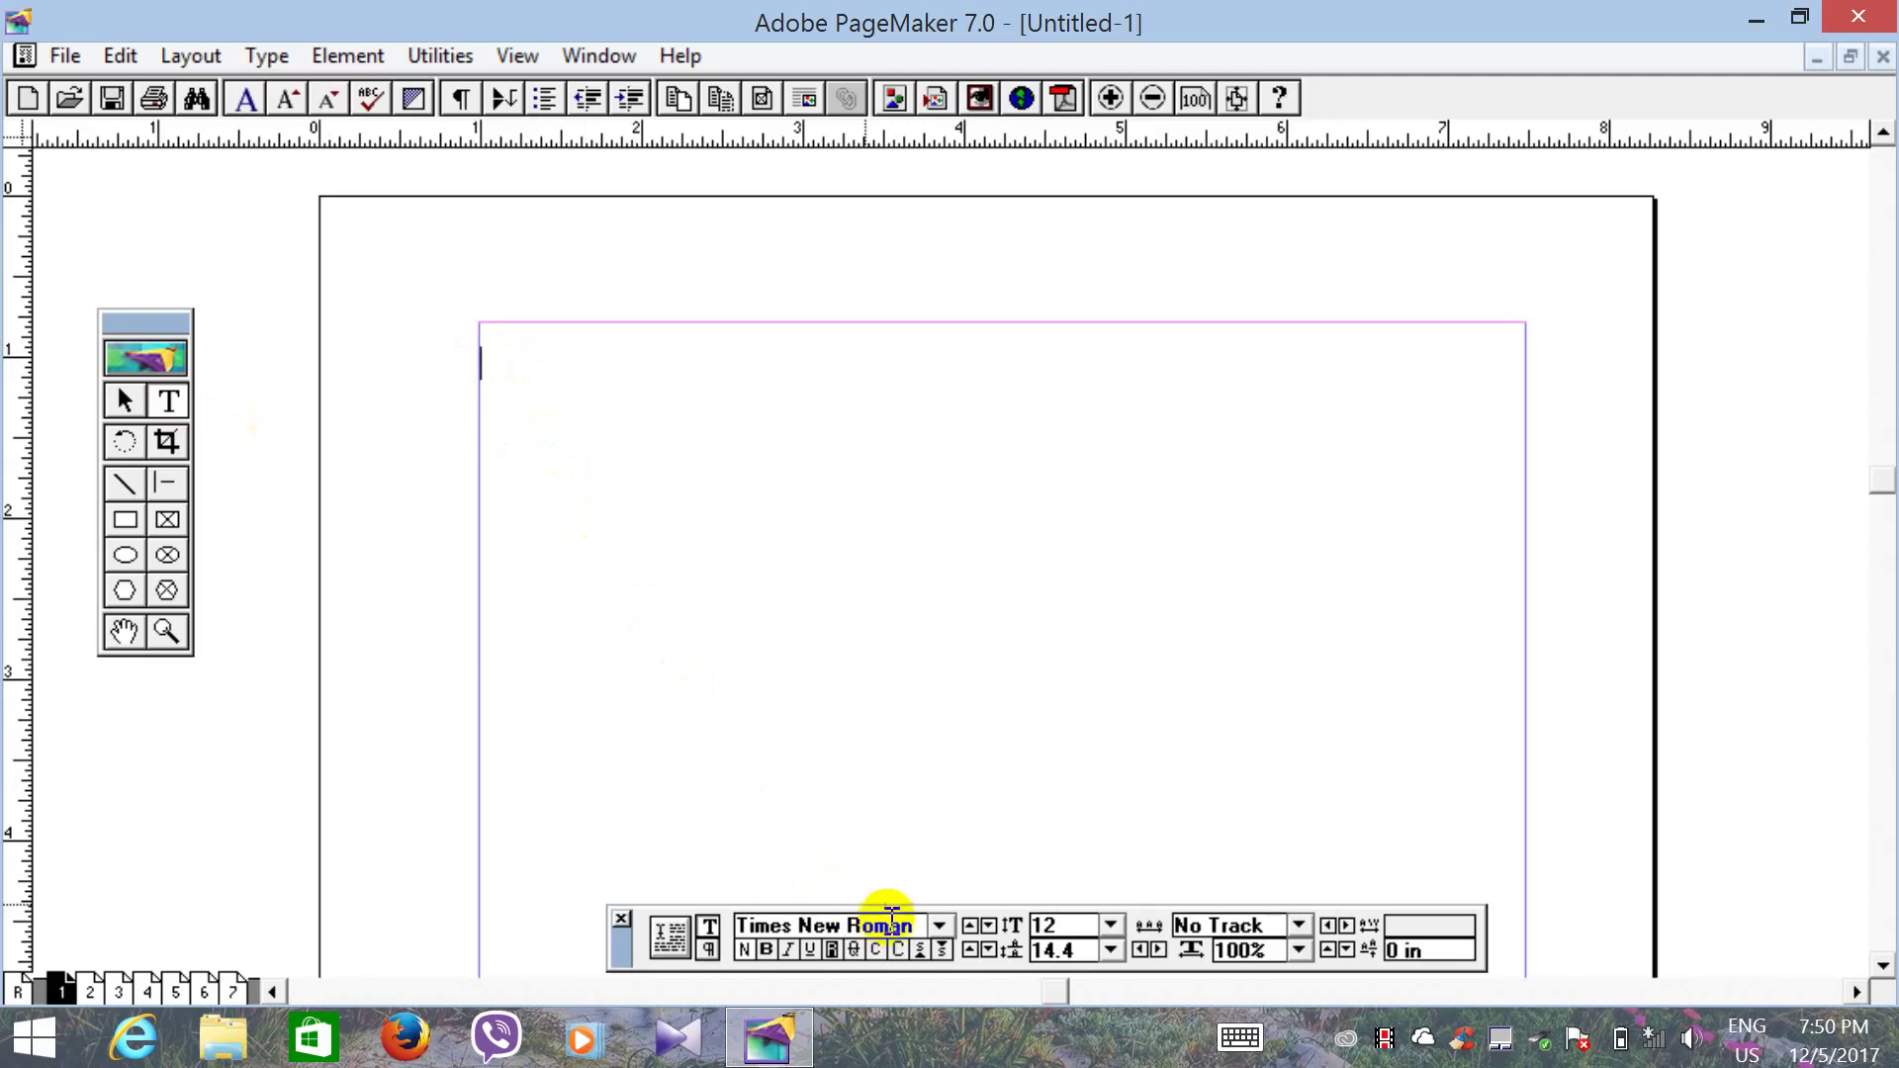
{"action": "left_click", "coordinate": [836, 948]}
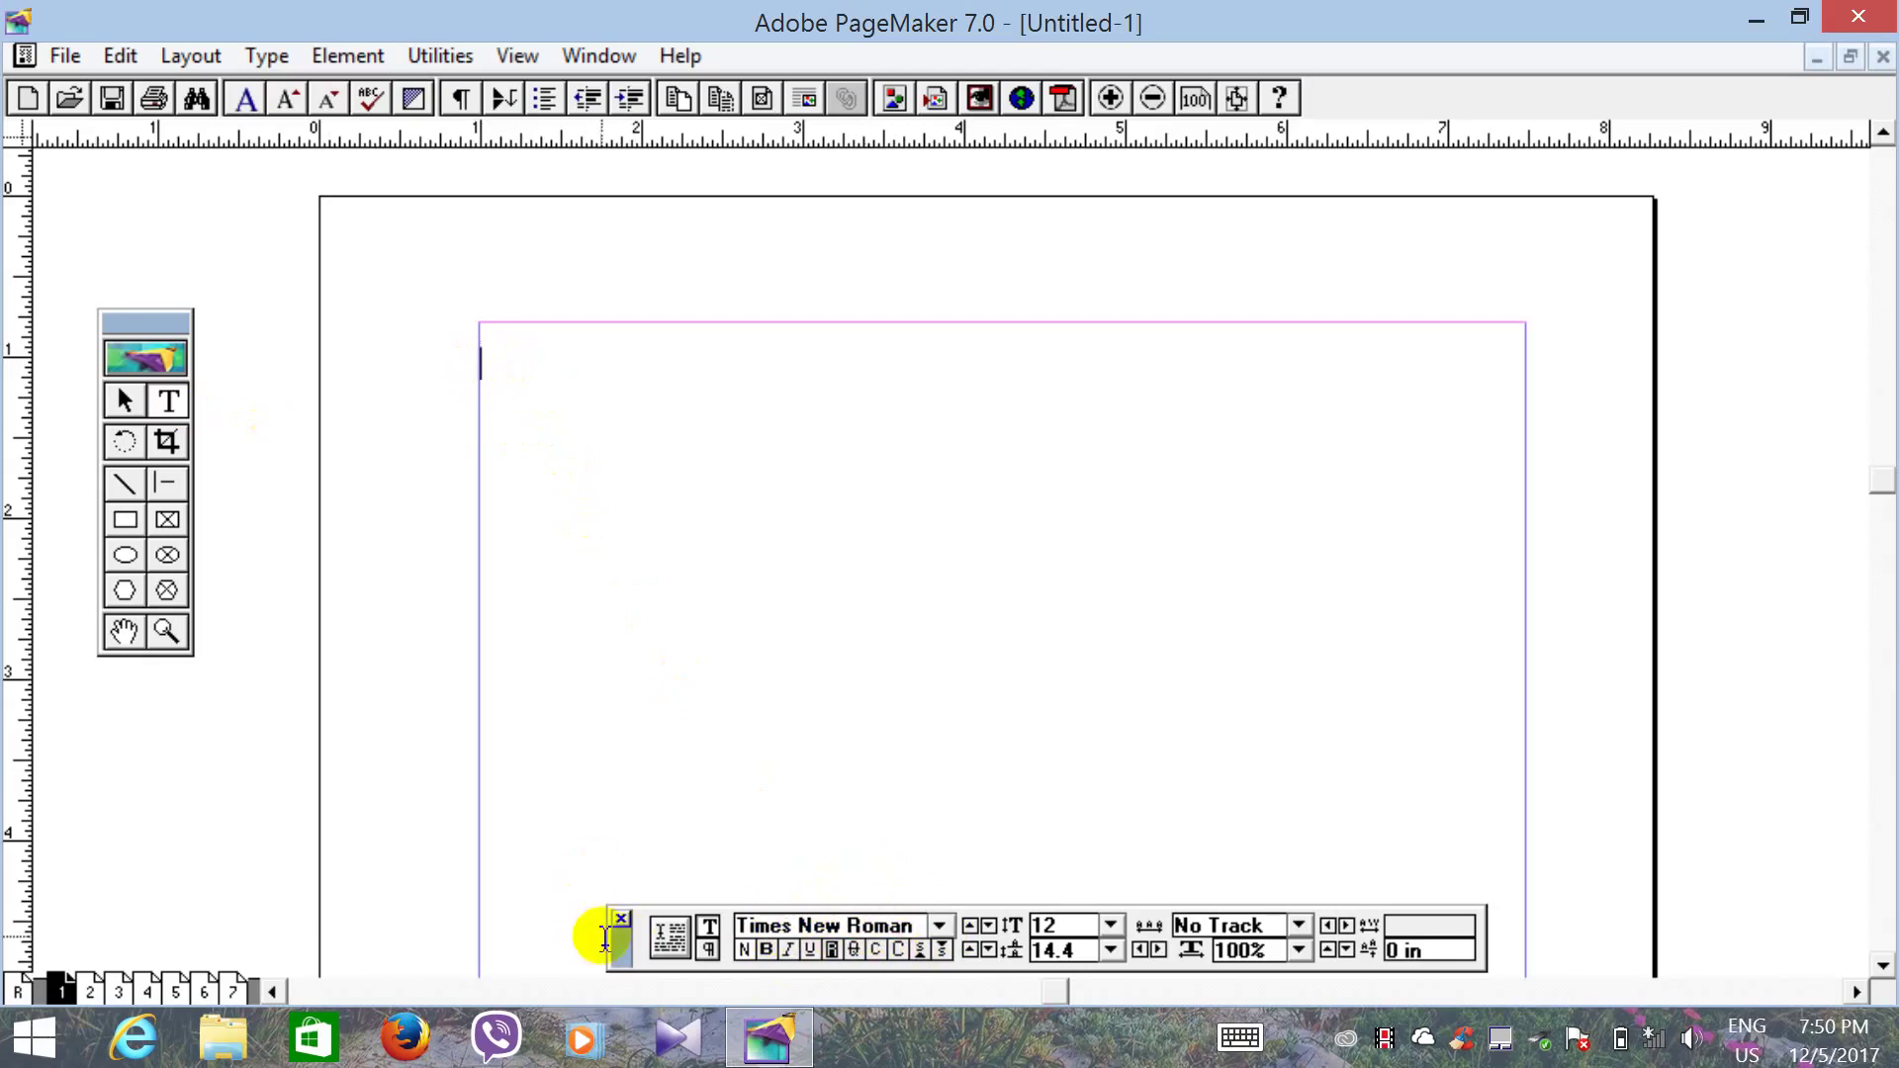
{"action": "left_click_drag", "start_coordinate": [605, 950], "coordinate": [585, 952]}
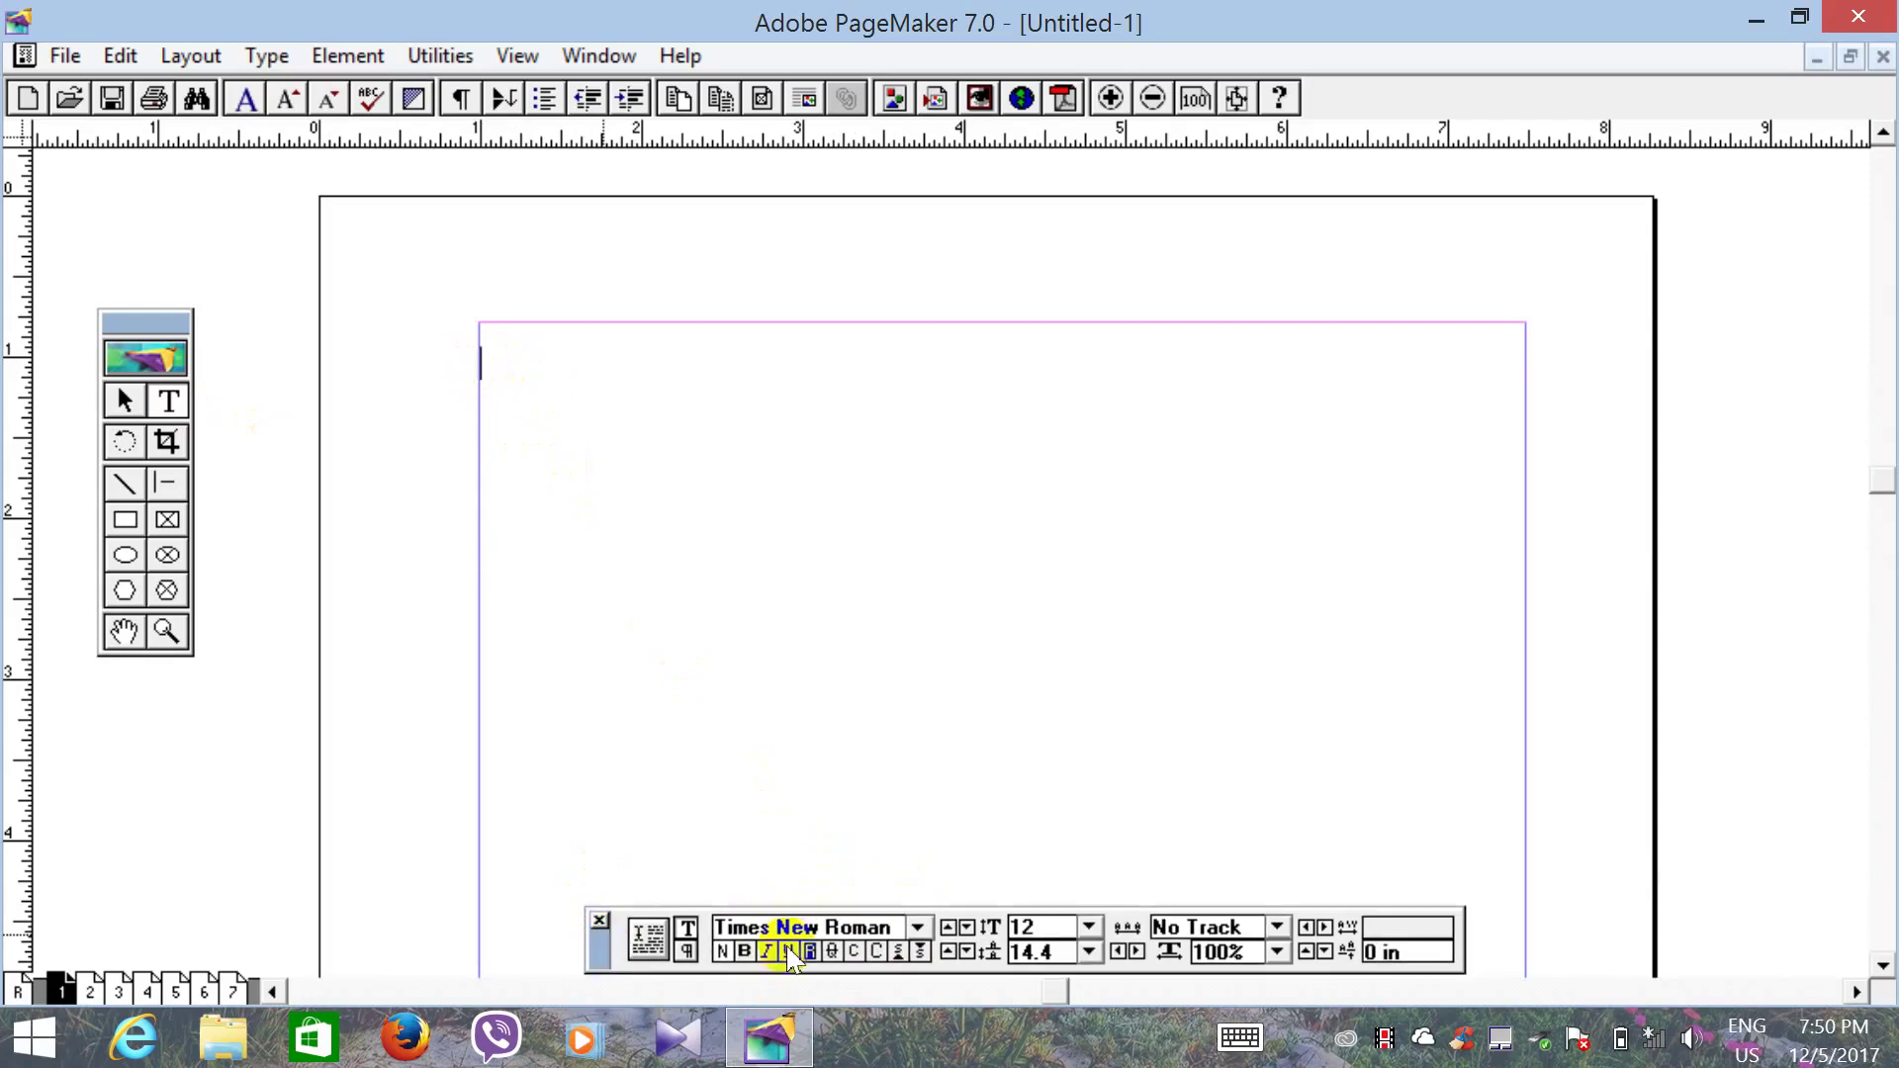
Step: Set the font for the new text to W02Art House and its size to 18 points
{"action": "left_click", "coordinate": [924, 928]}
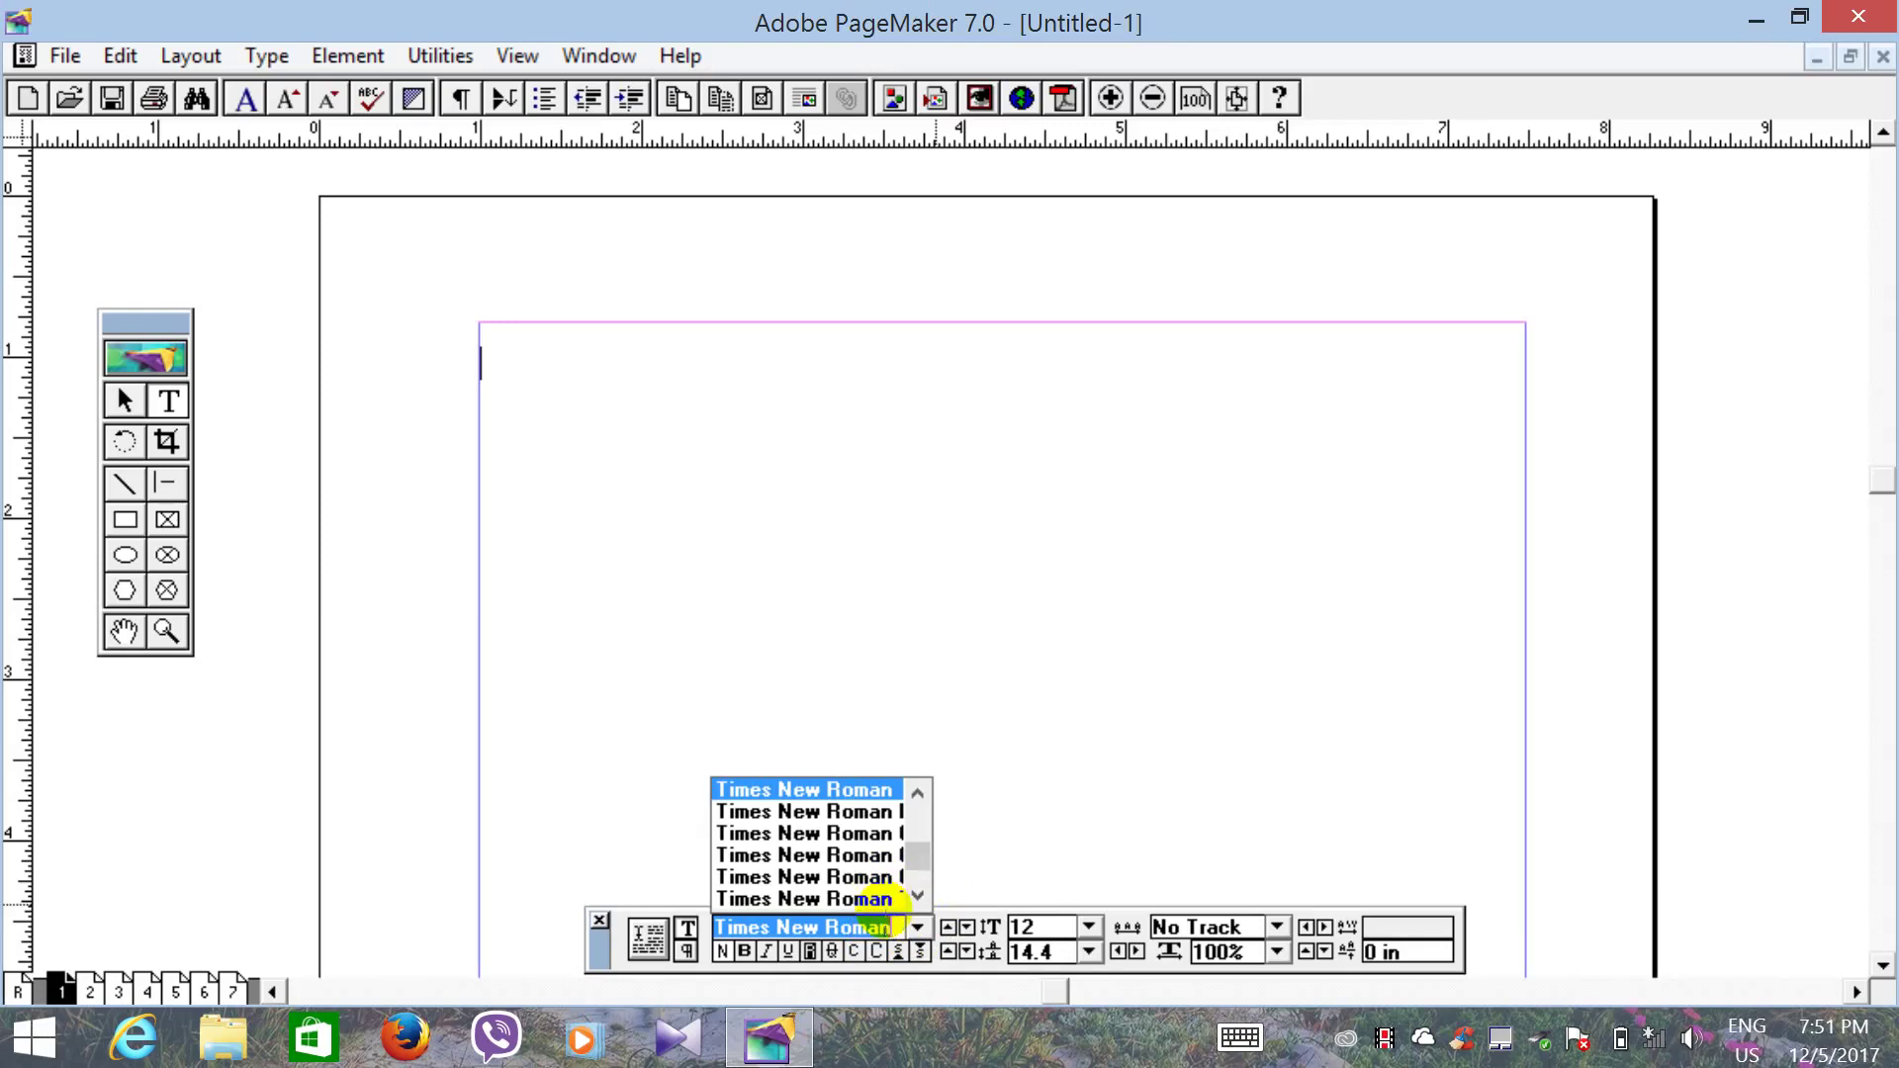
{"action": "type", "text": "W"}
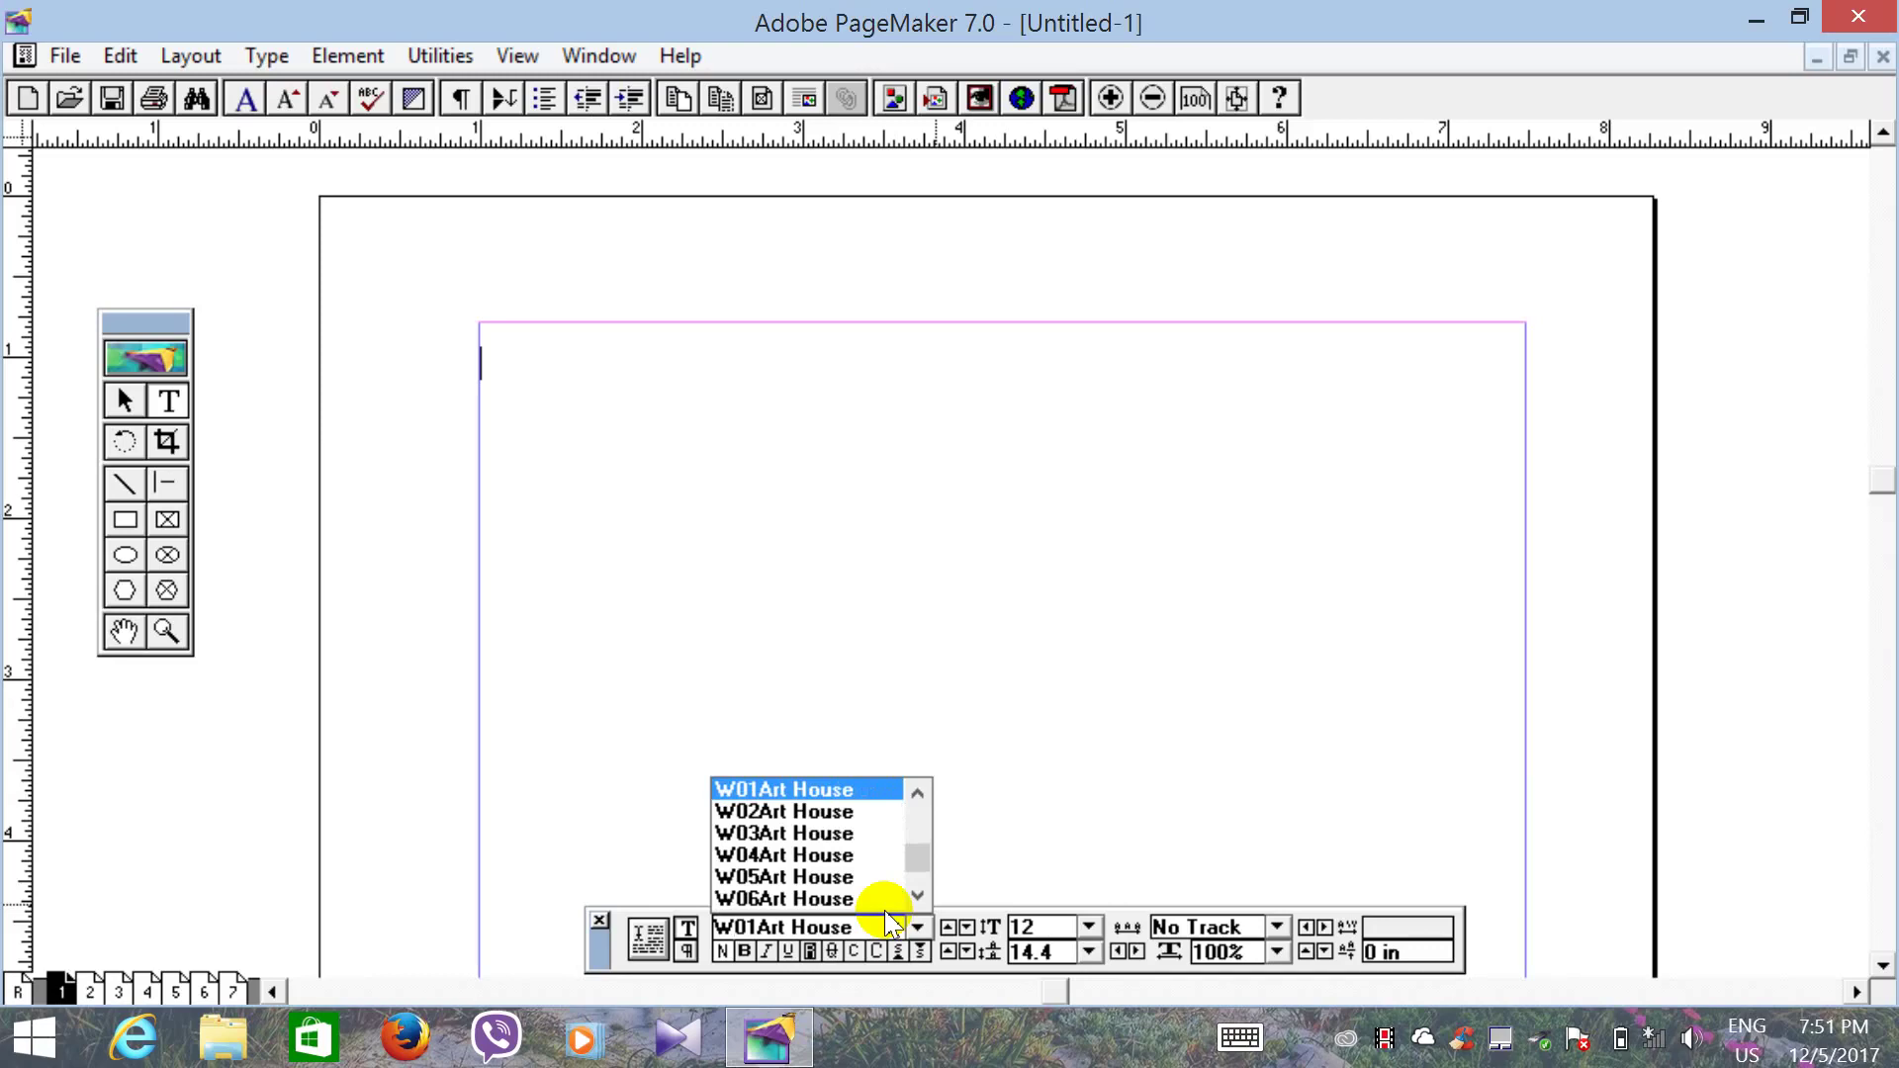
{"action": "type", "text": "in"}
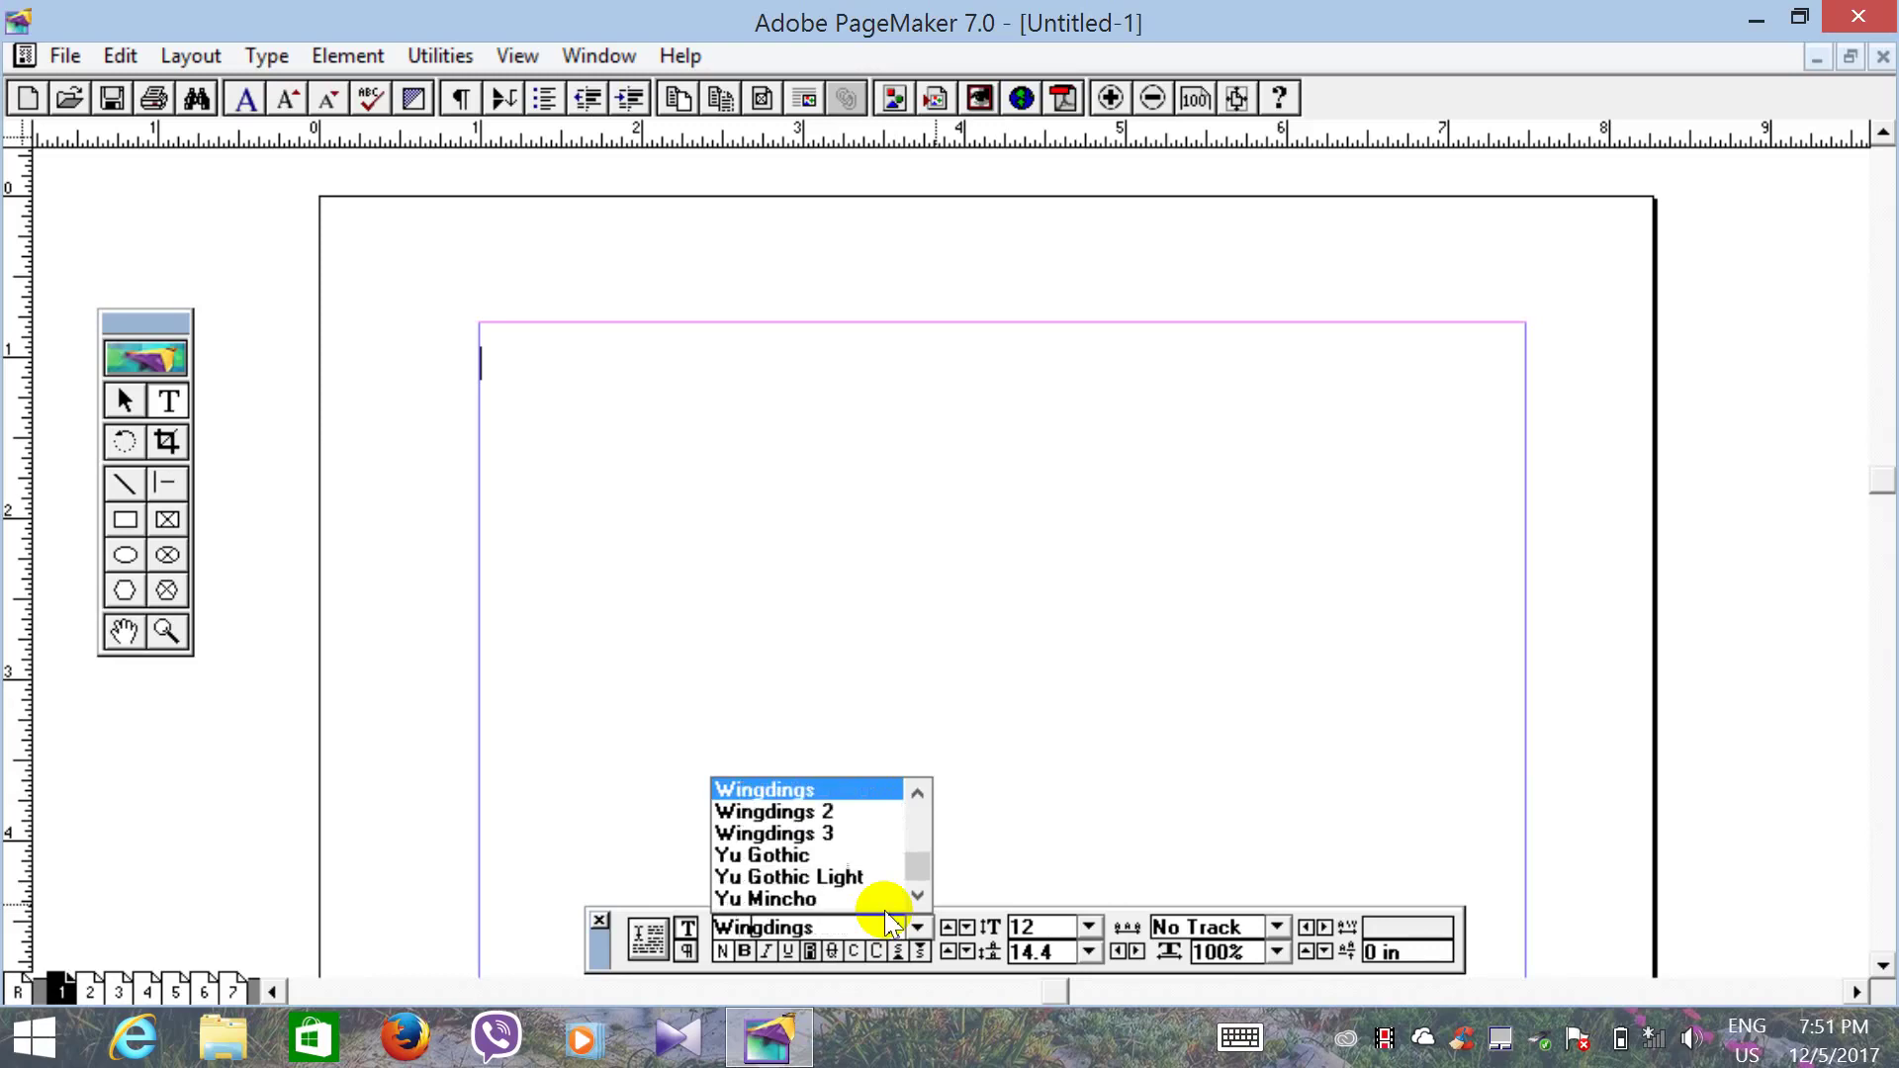
{"action": "key", "text": "Delete"}
{"action": "key", "text": "BackSpace"}
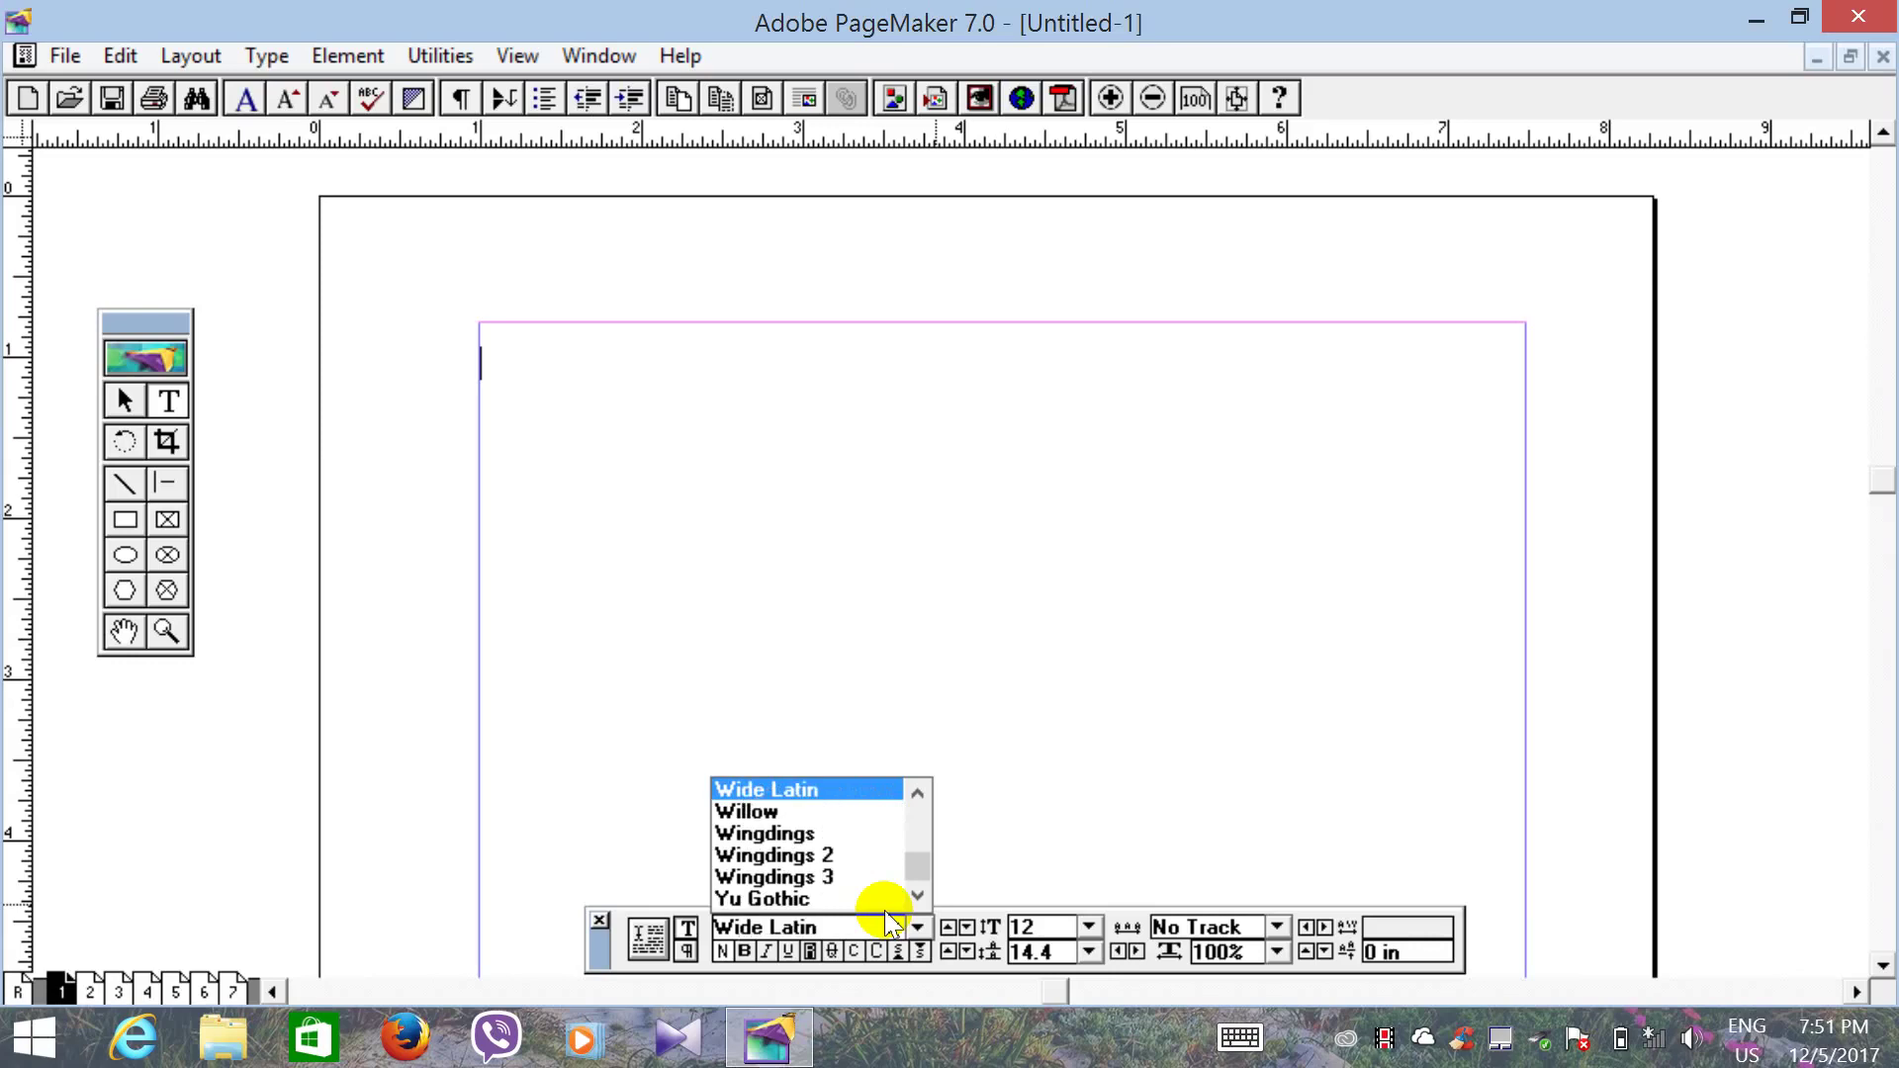
{"action": "key", "text": "BackSpace"}
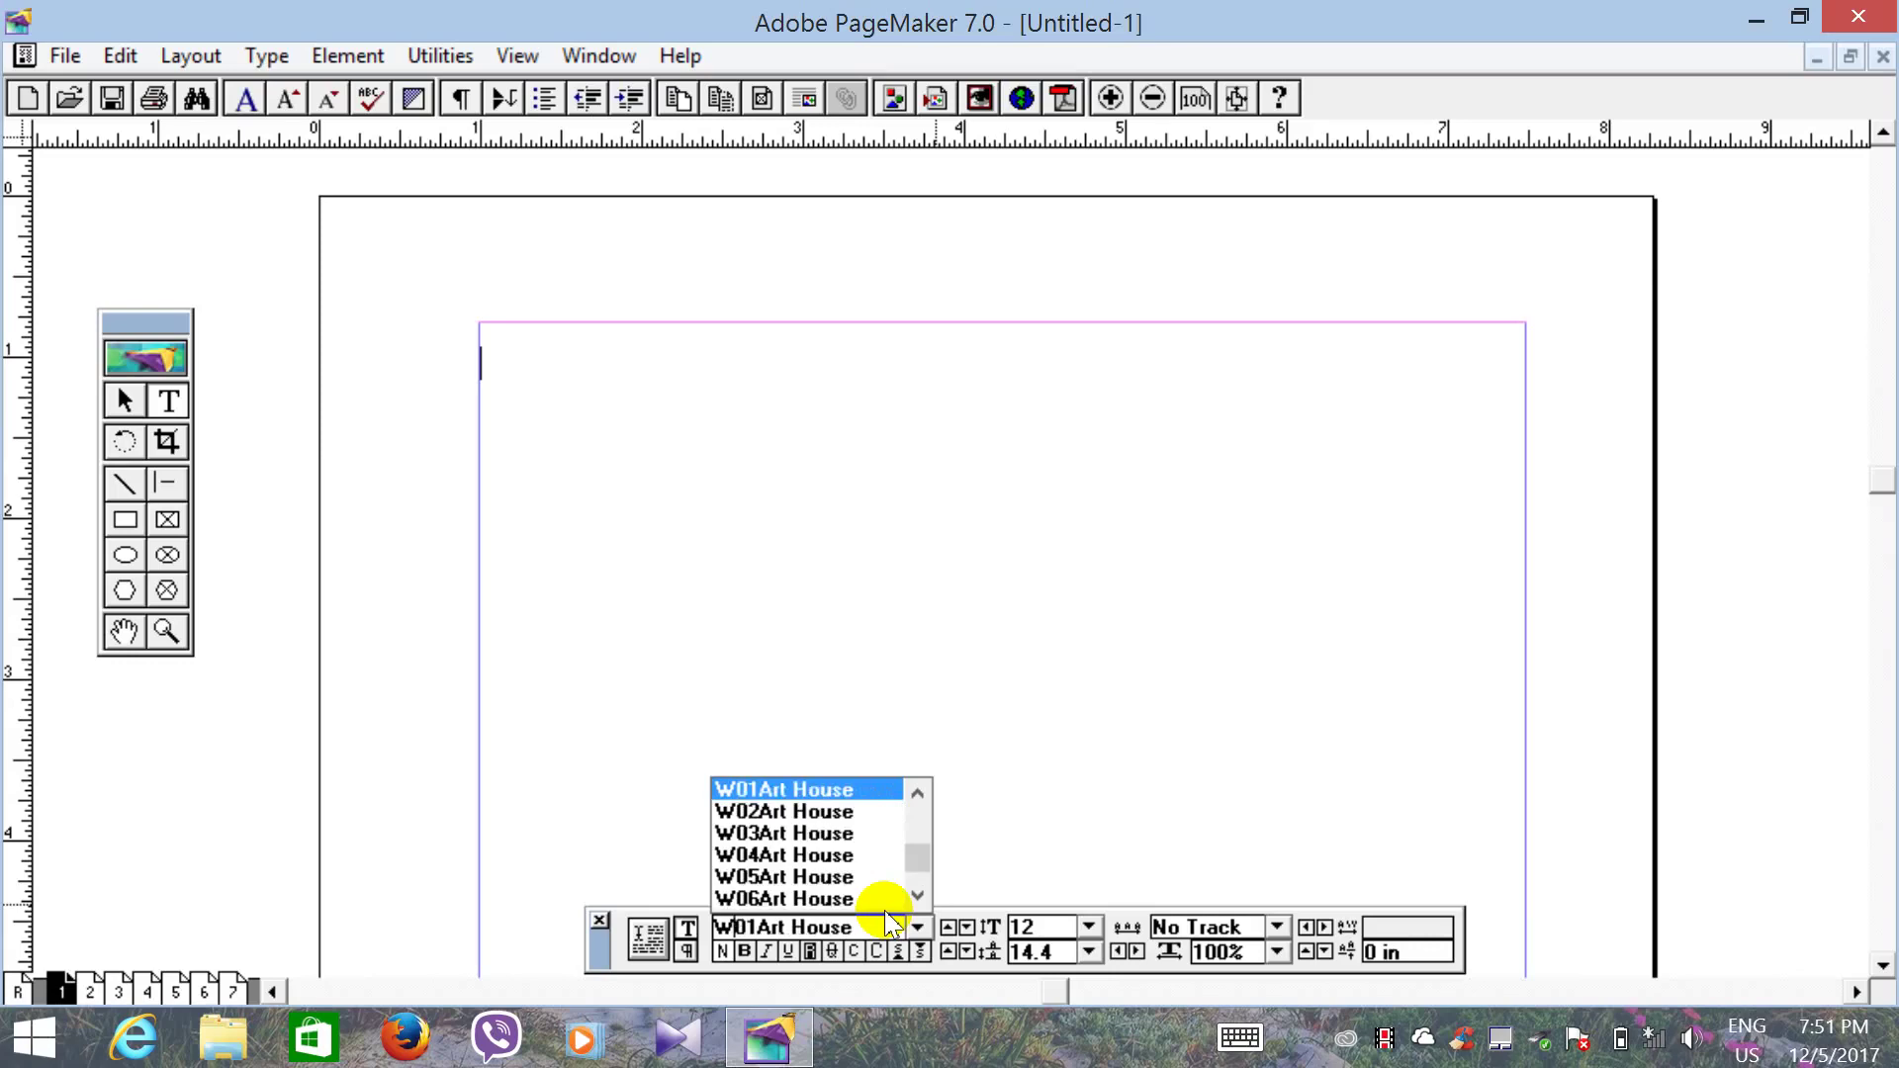
{"action": "left_click", "coordinate": [780, 813]}
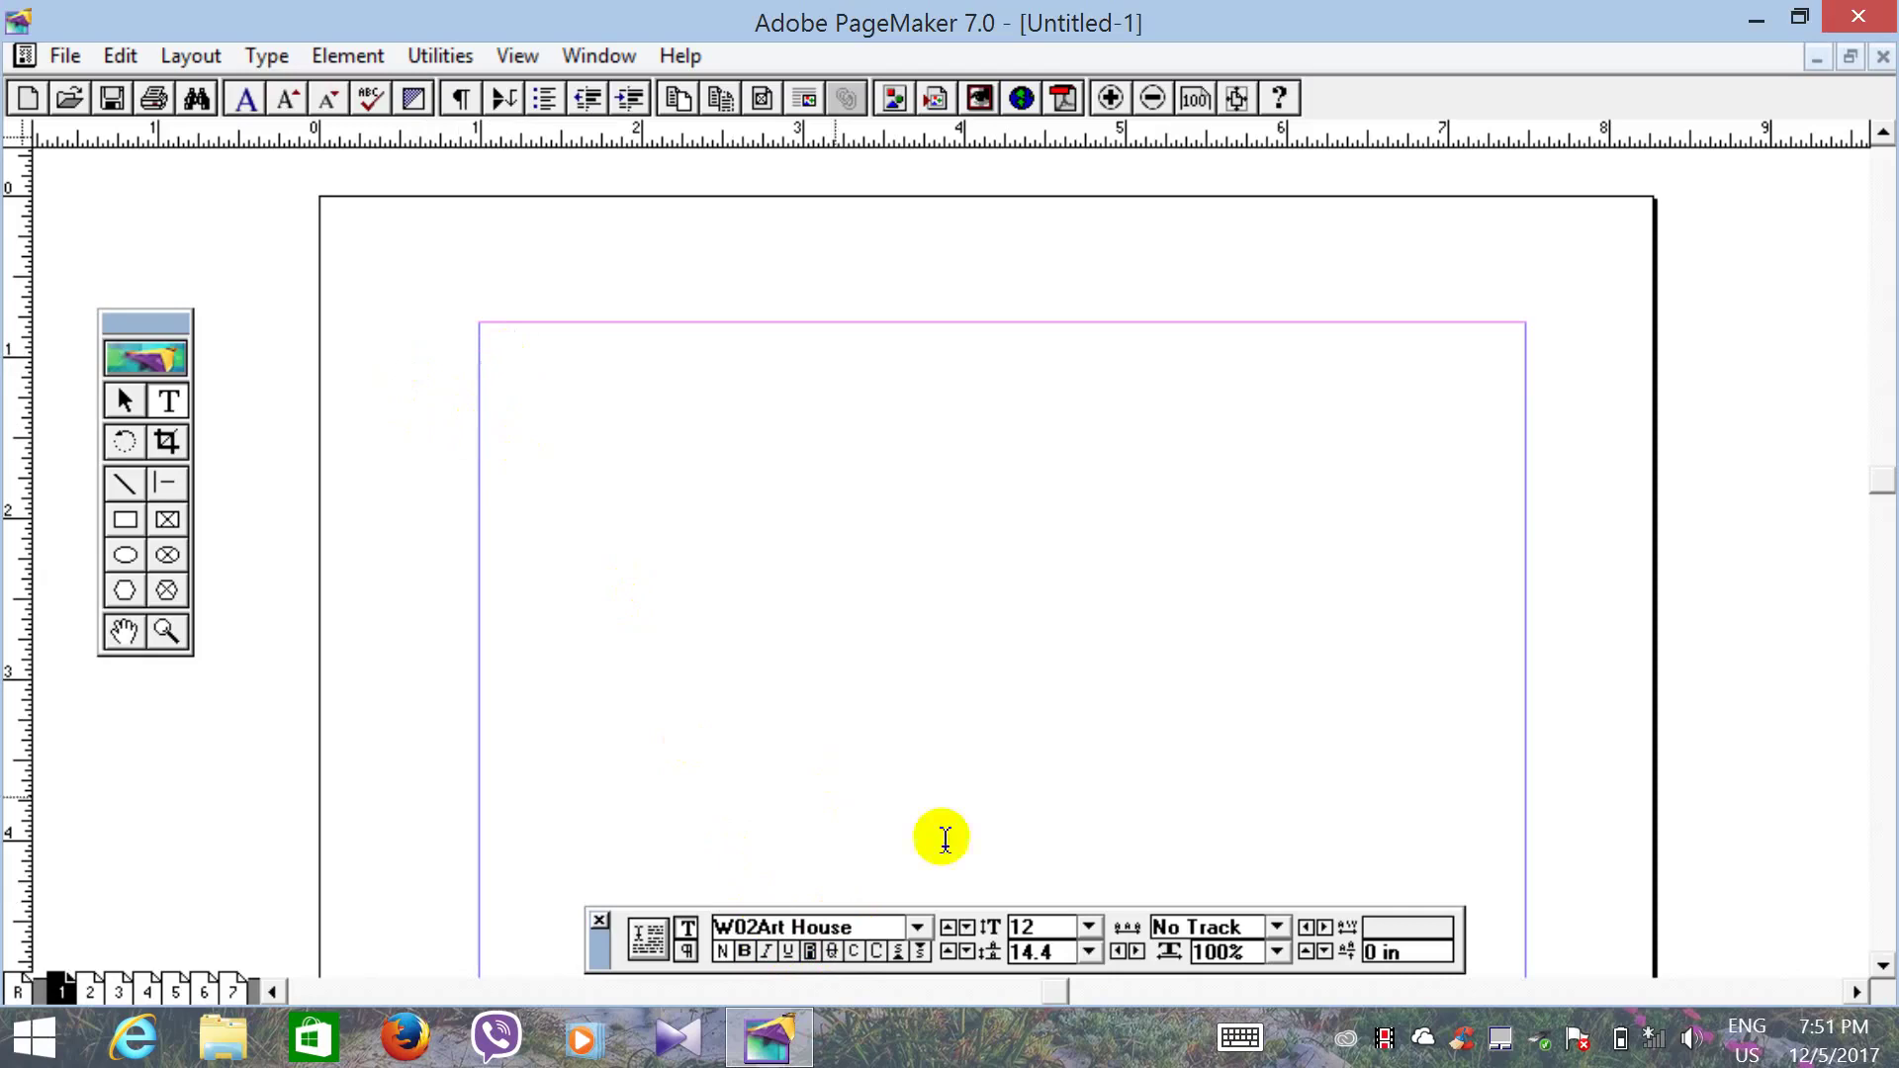
{"action": "left_click", "coordinate": [1089, 926]}
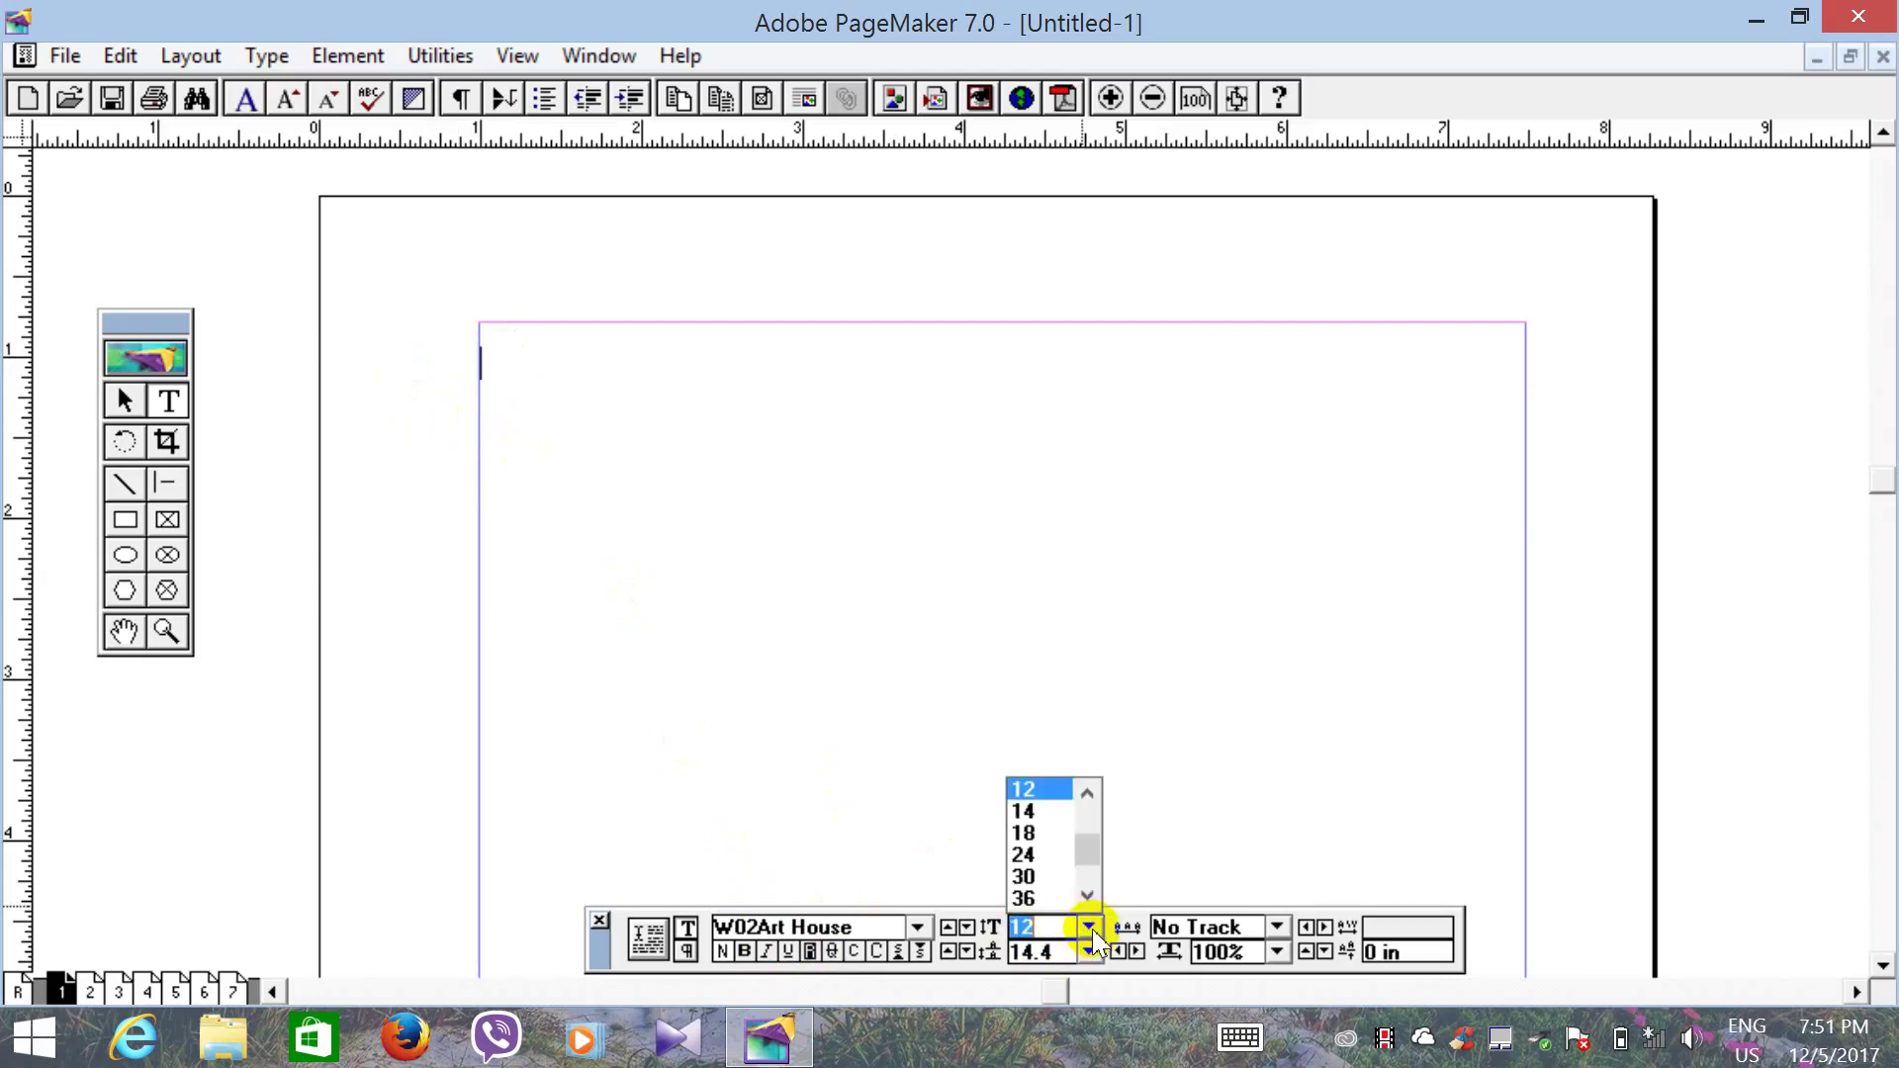
{"action": "left_click", "coordinate": [1021, 836]}
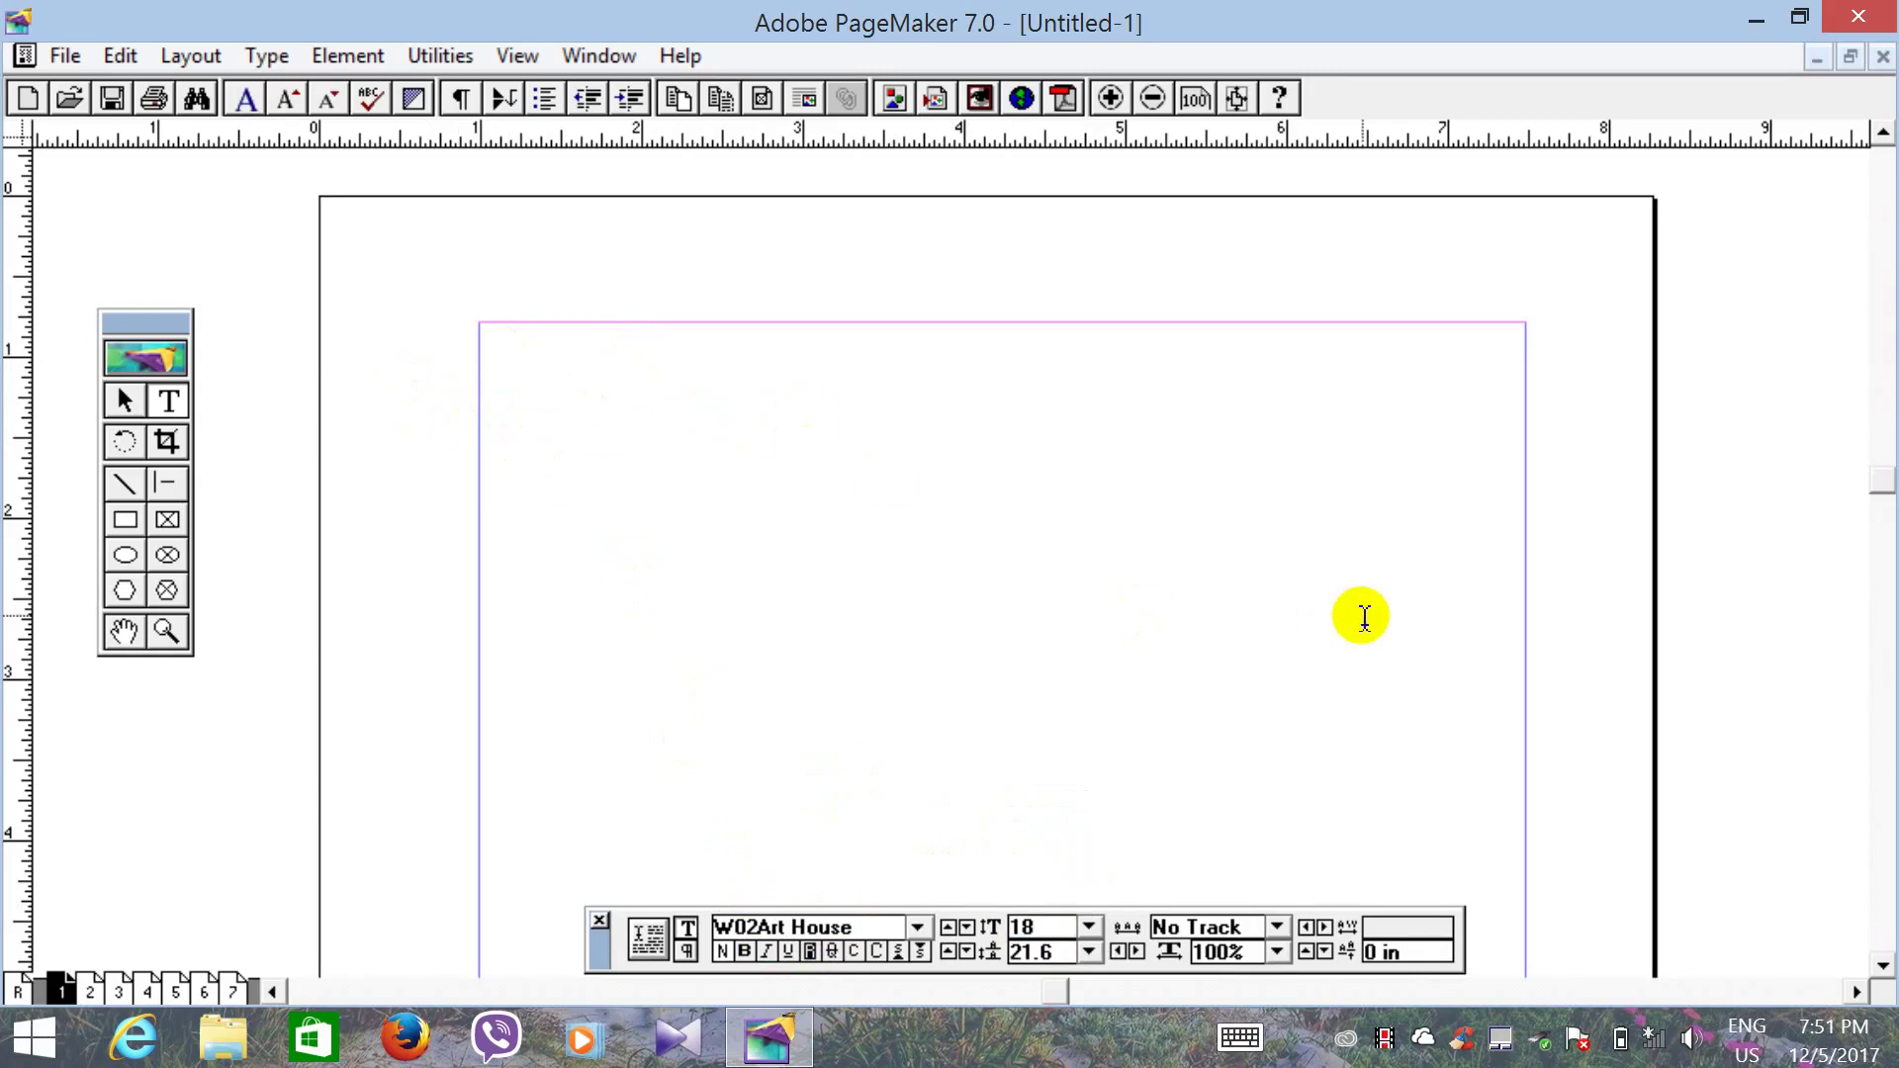
Step: Enter the Burmese line "နေကောင်းလား အေး နေကောင်းတယ်" at the top of page 1 and switch to the Pointer tool
{"action": "type", "text": "G"}
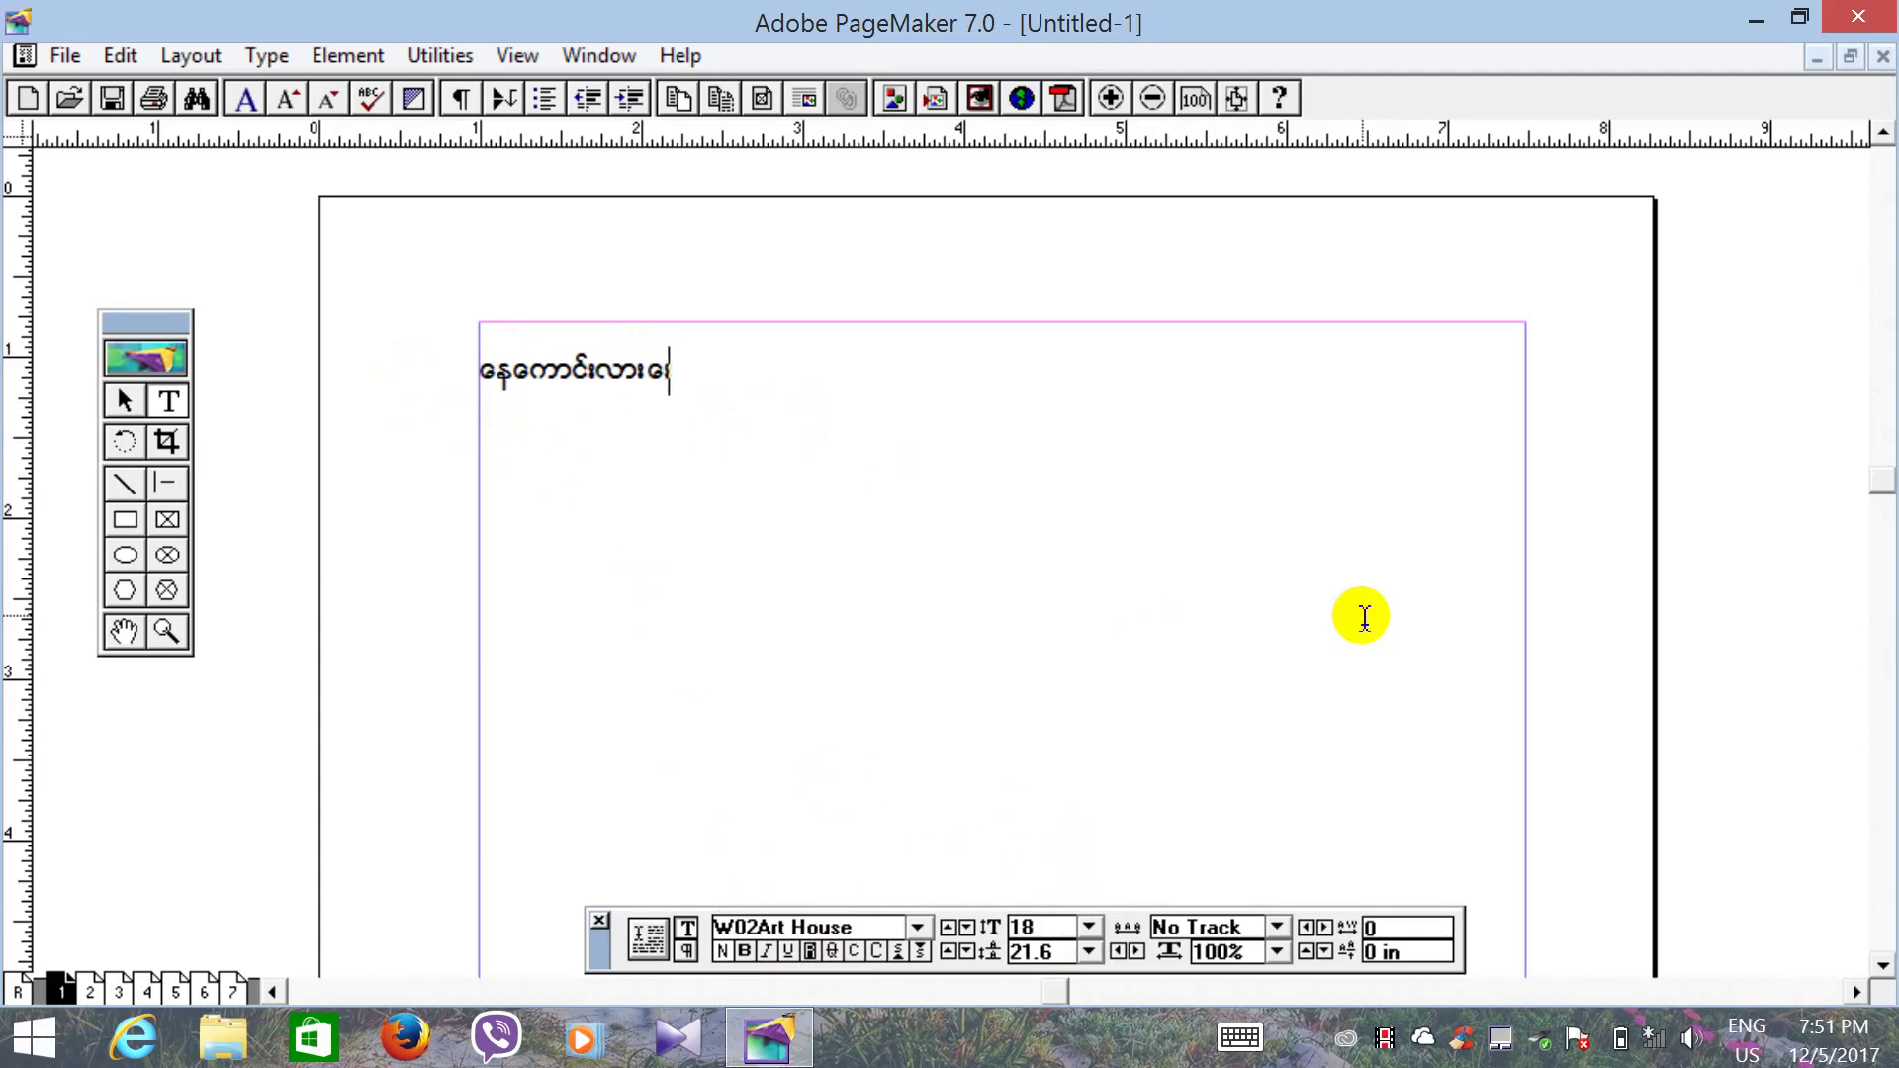
{"action": "type", "text": "အေးနေကောင်"}
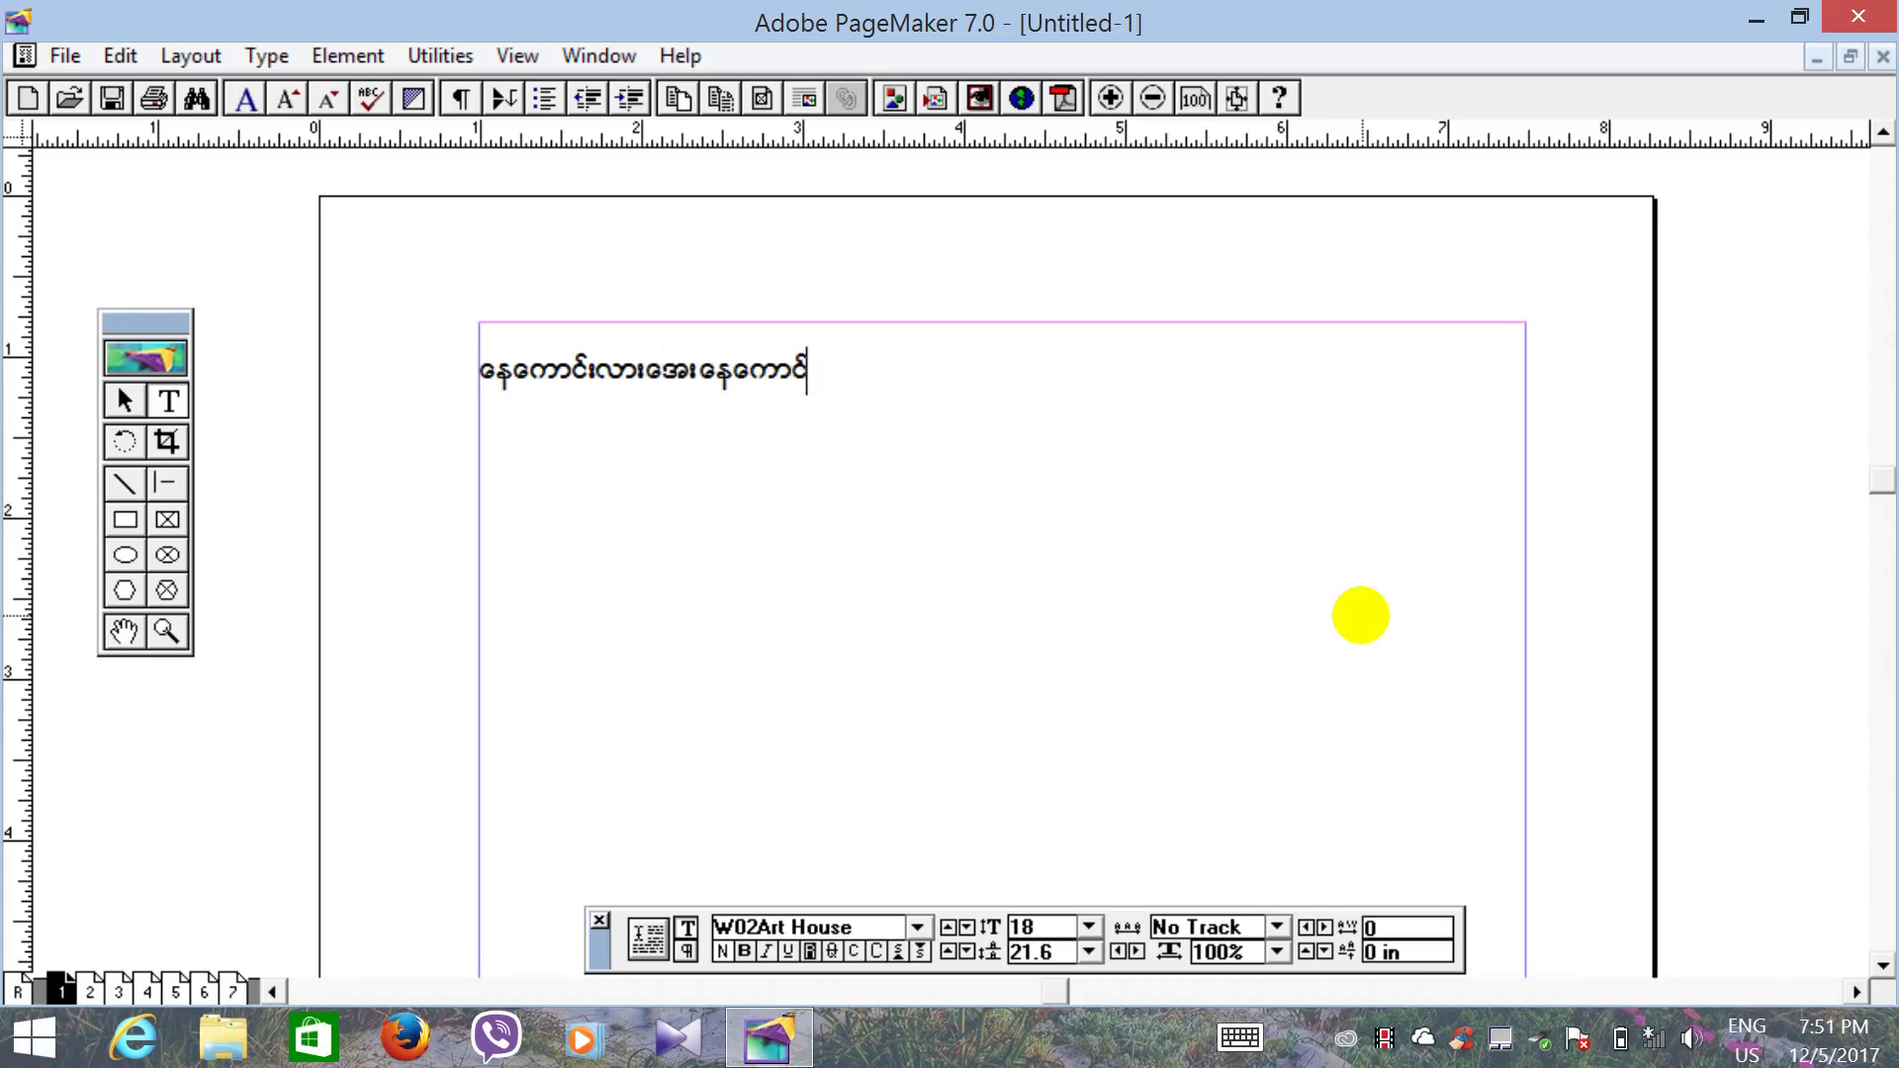
{"action": "type", "text": "းတယ်"}
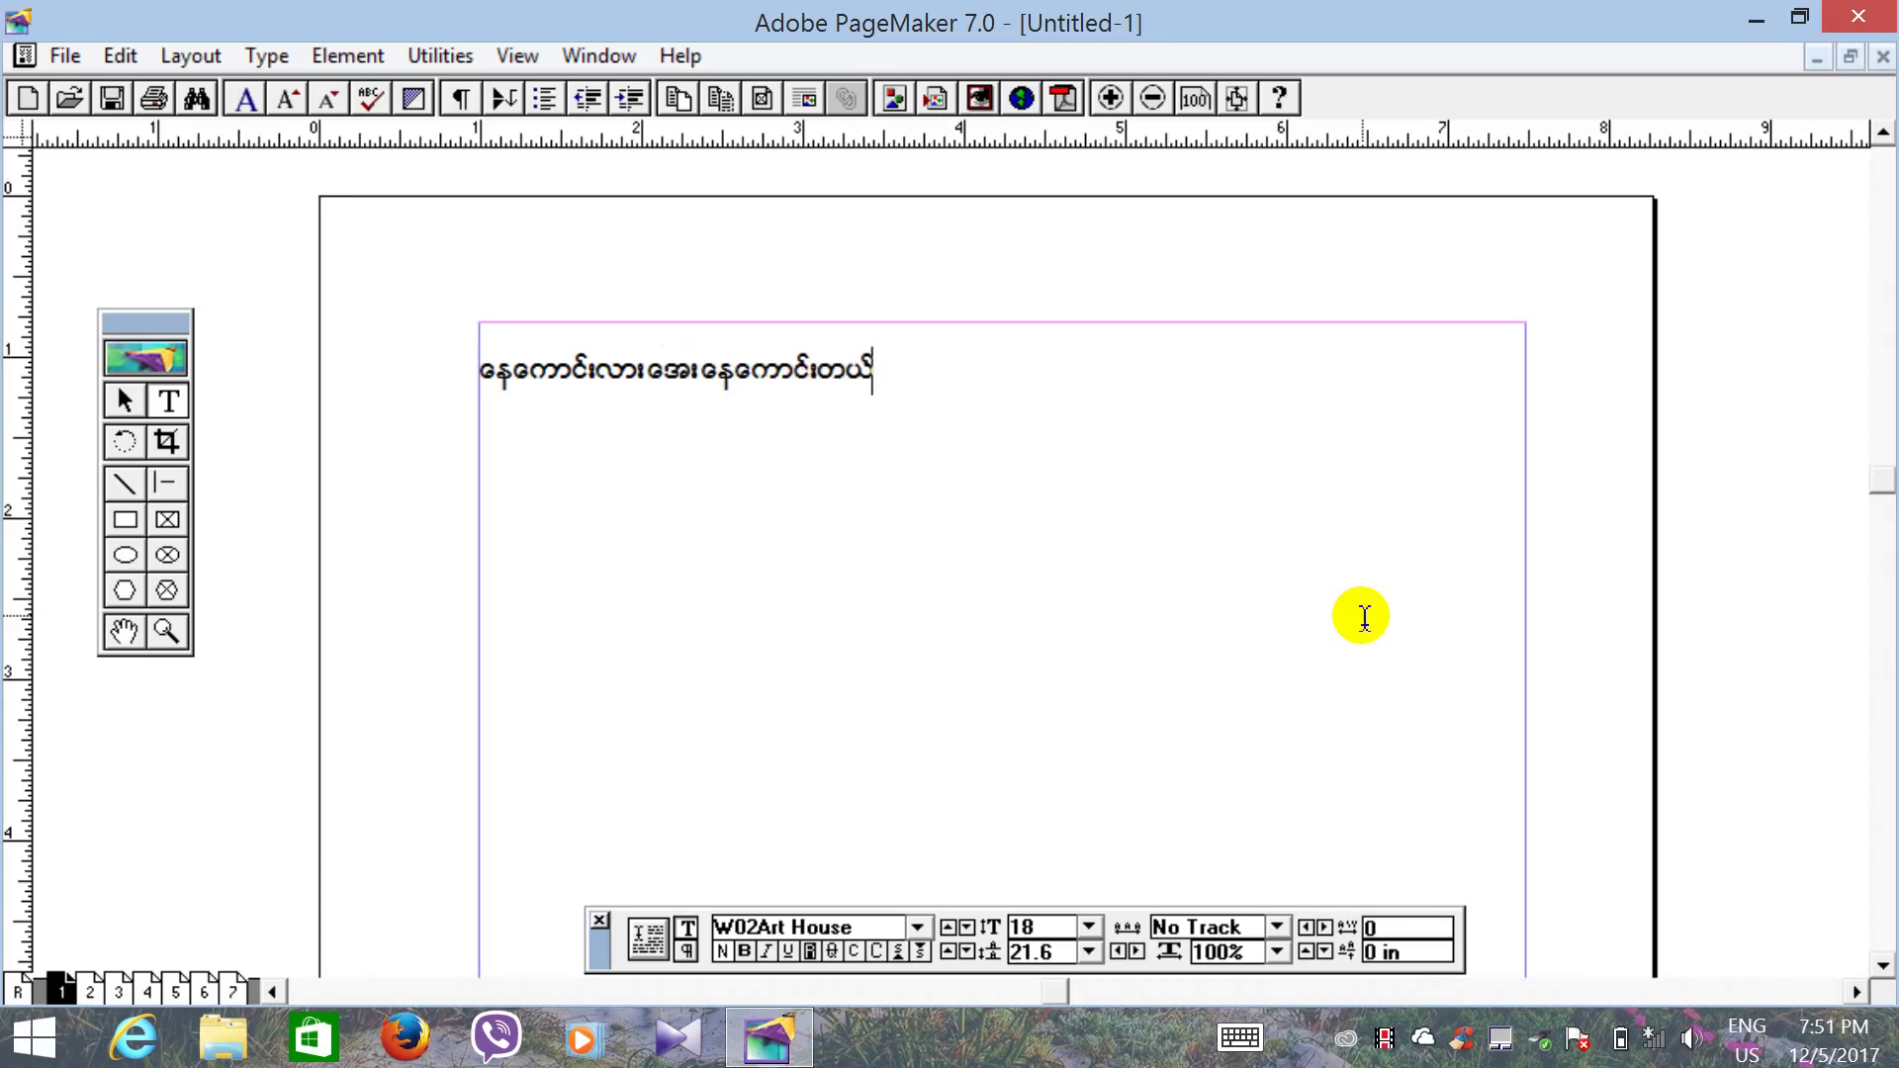
{"action": "left_click", "coordinate": [539, 469]}
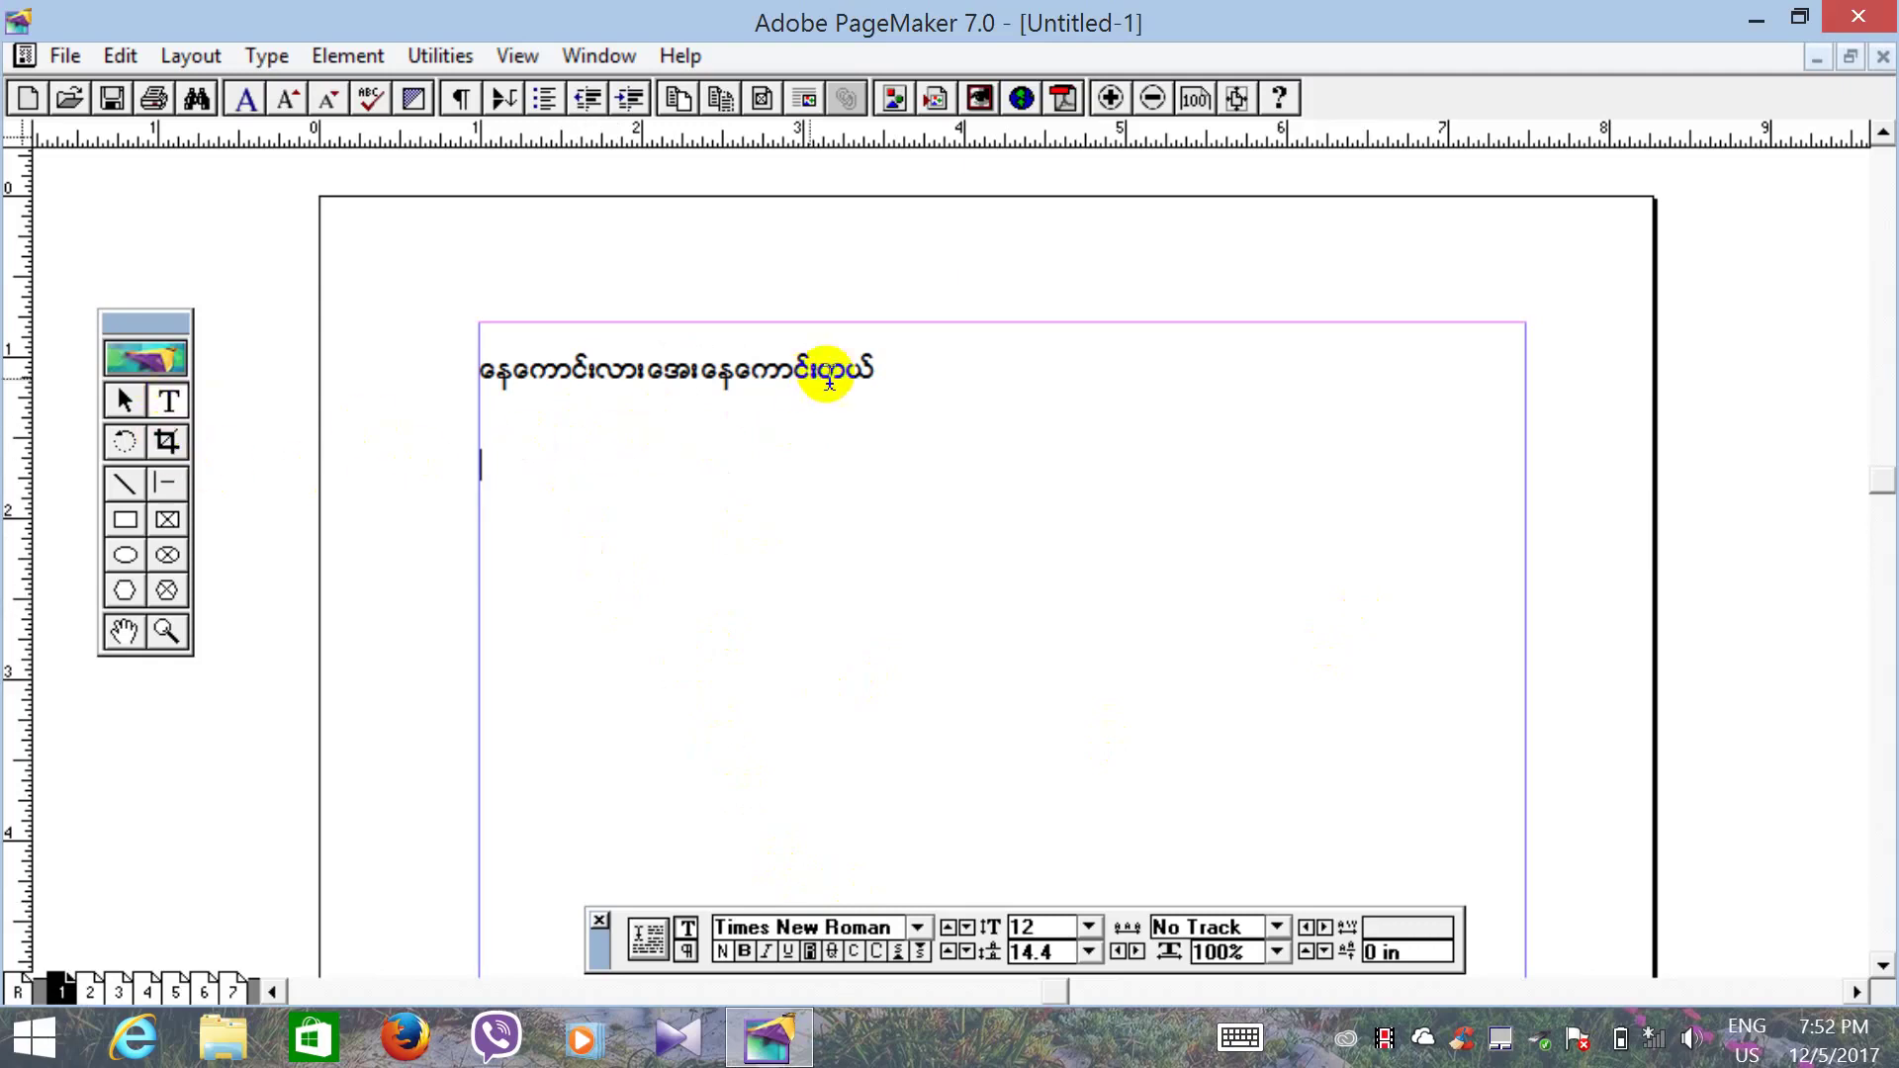
{"action": "left_click", "coordinate": [879, 373]}
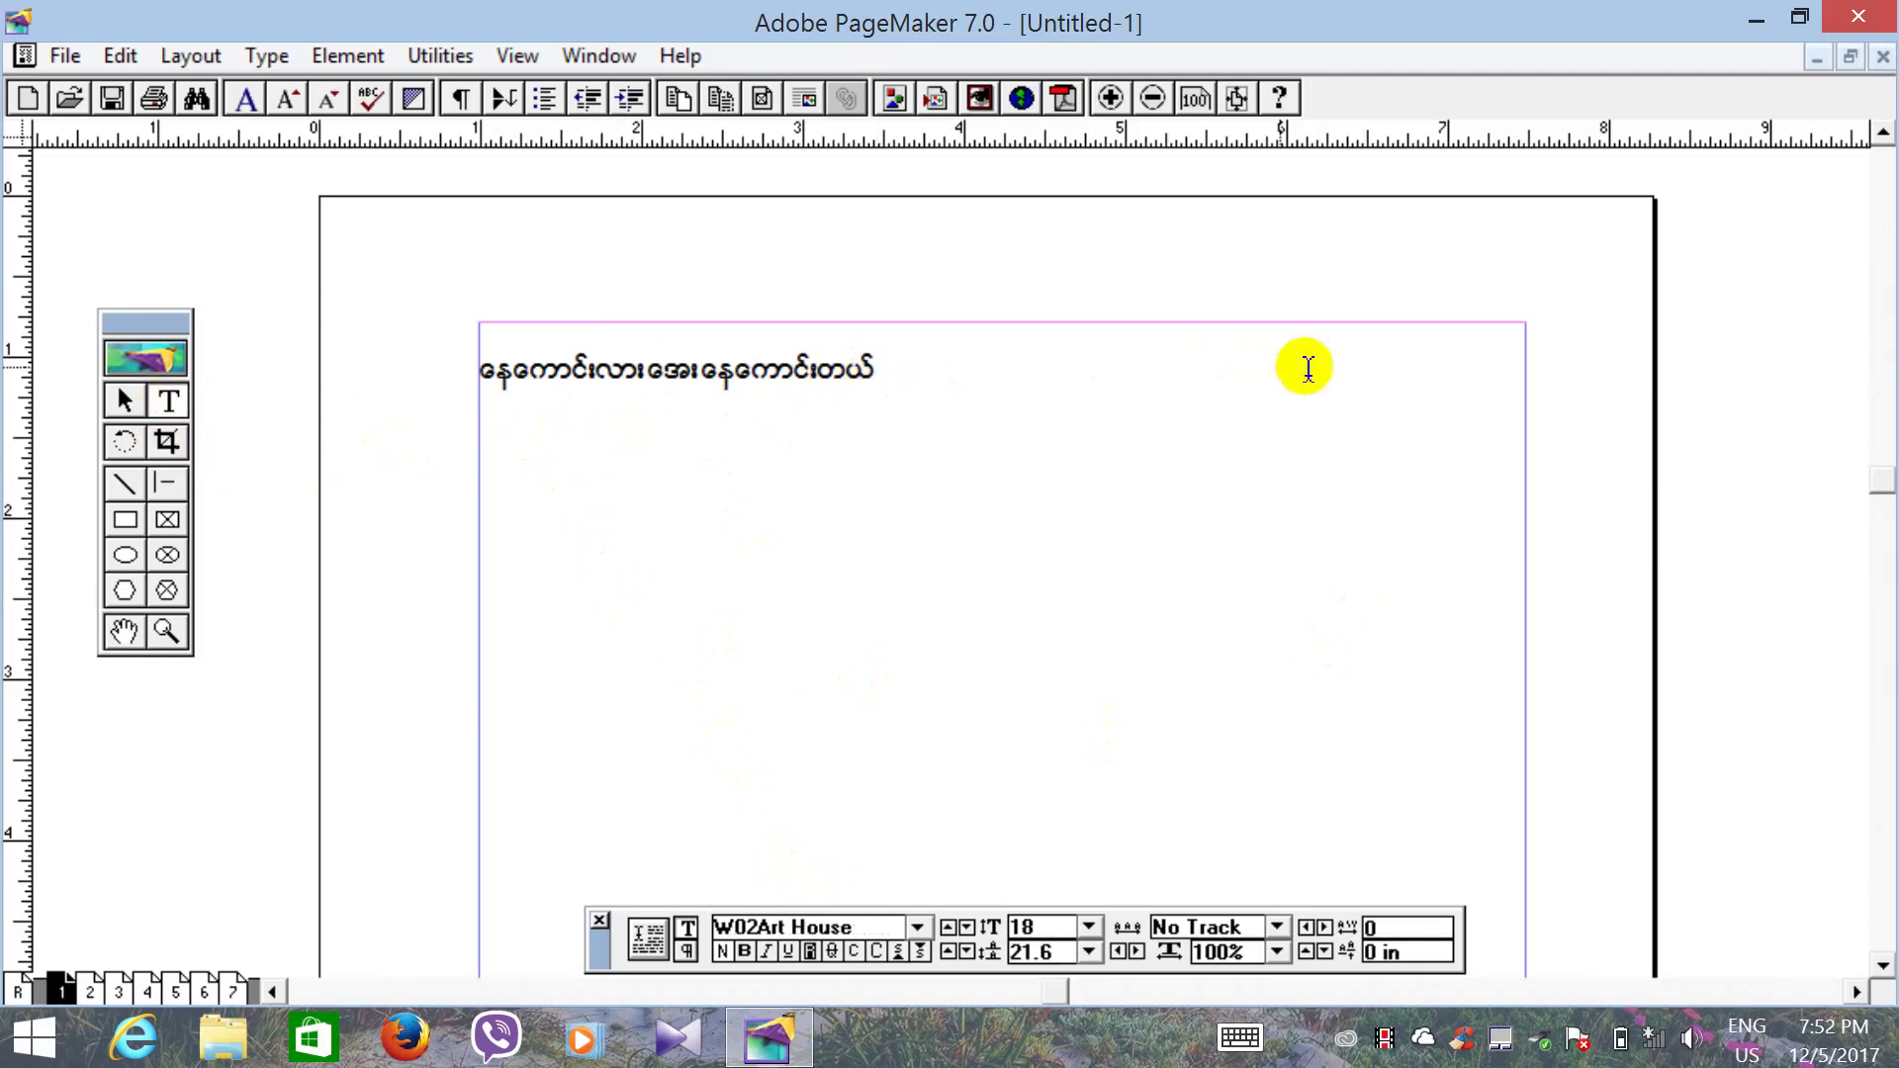
{"action": "left_click", "coordinate": [121, 407]}
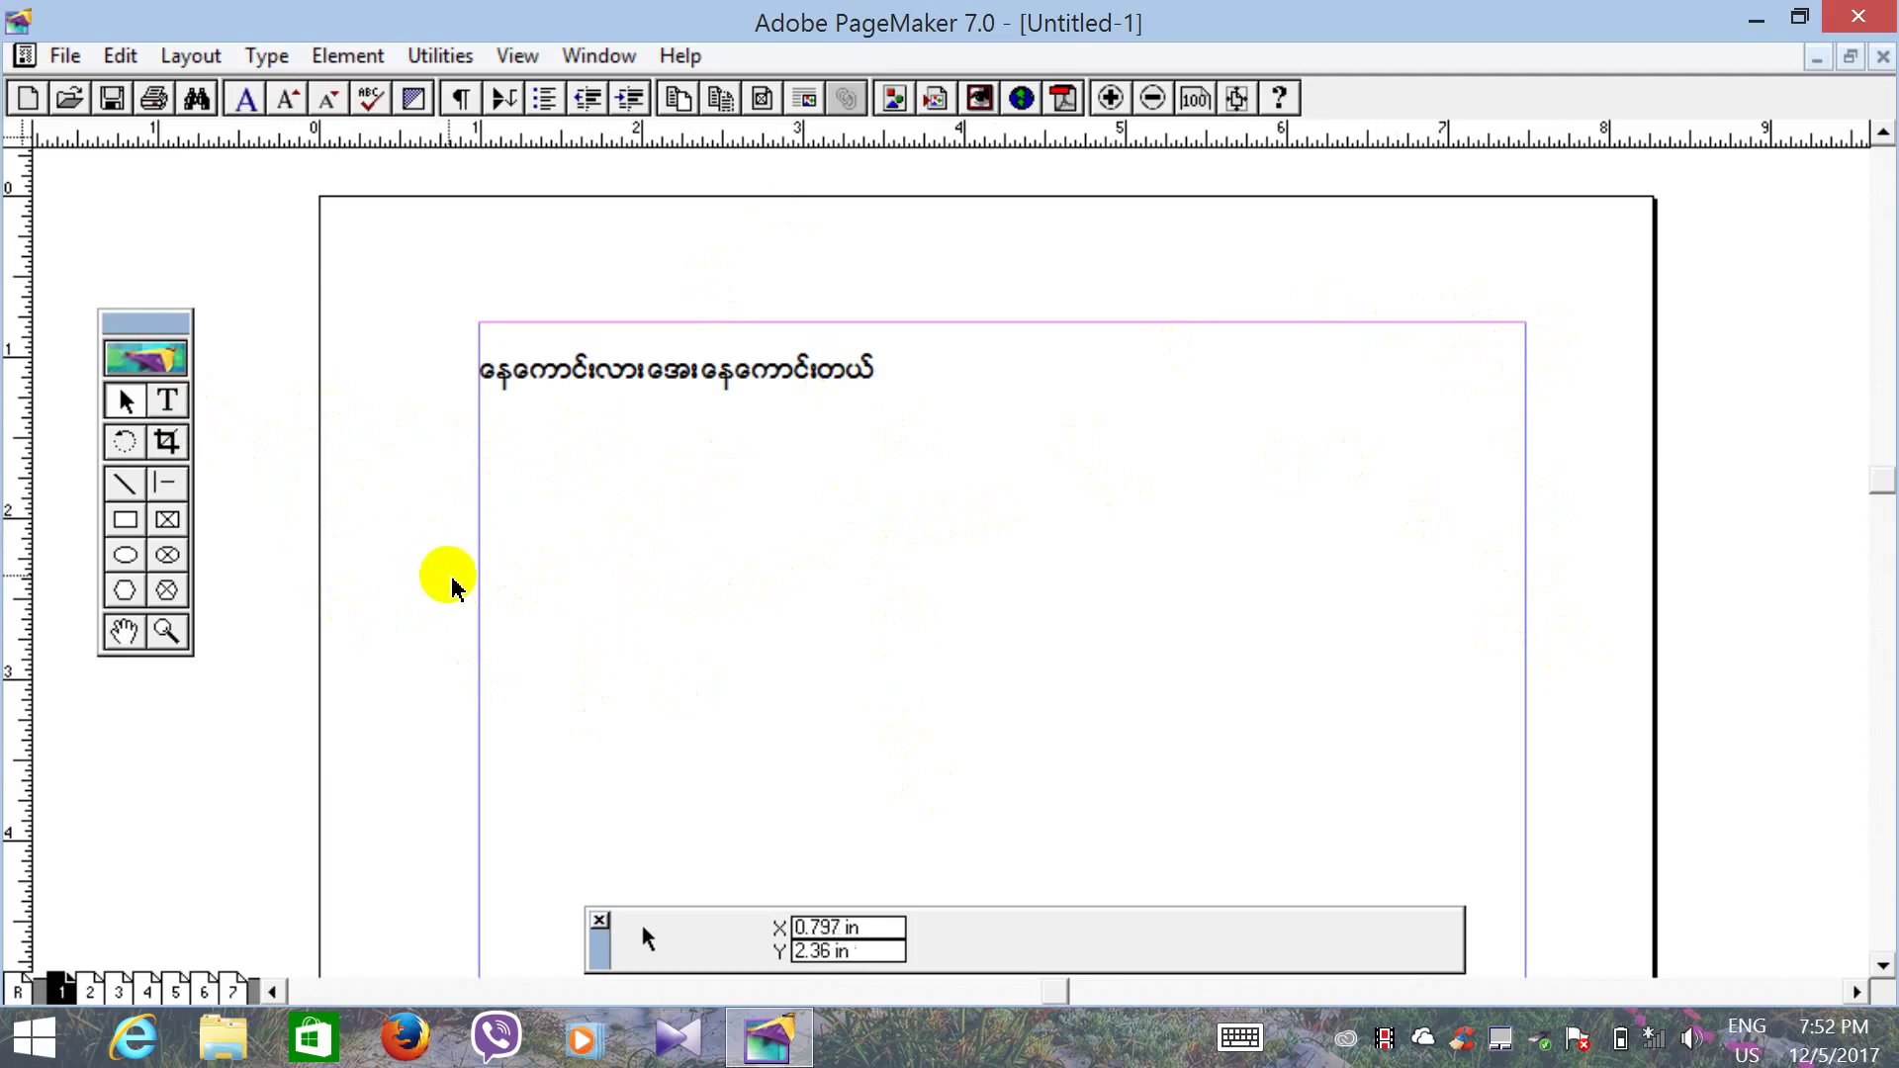
Step: Draw a text block about 2.5 in wide below the Burmese line and enter "How are you ? Yes" in it
{"action": "left_click", "coordinate": [167, 400]}
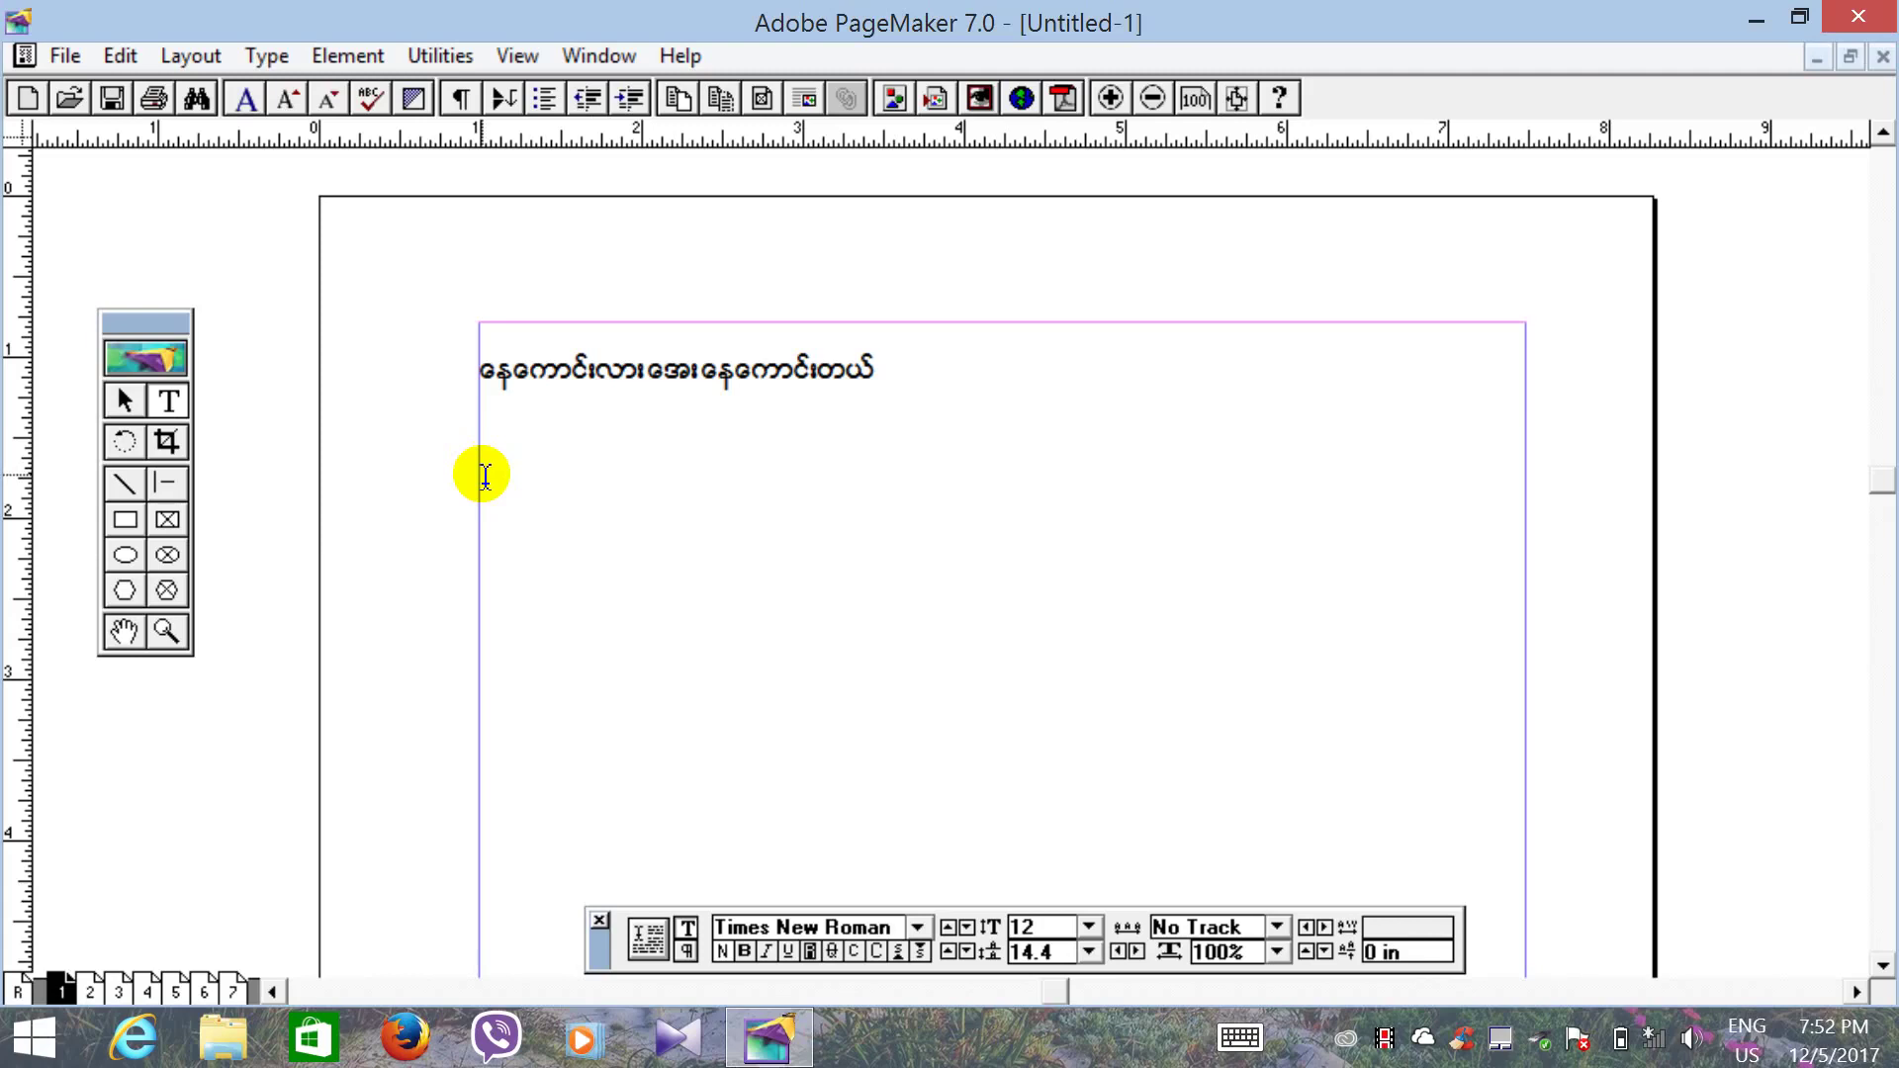
{"action": "left_click_drag", "start_coordinate": [480, 475], "coordinate": [887, 796]}
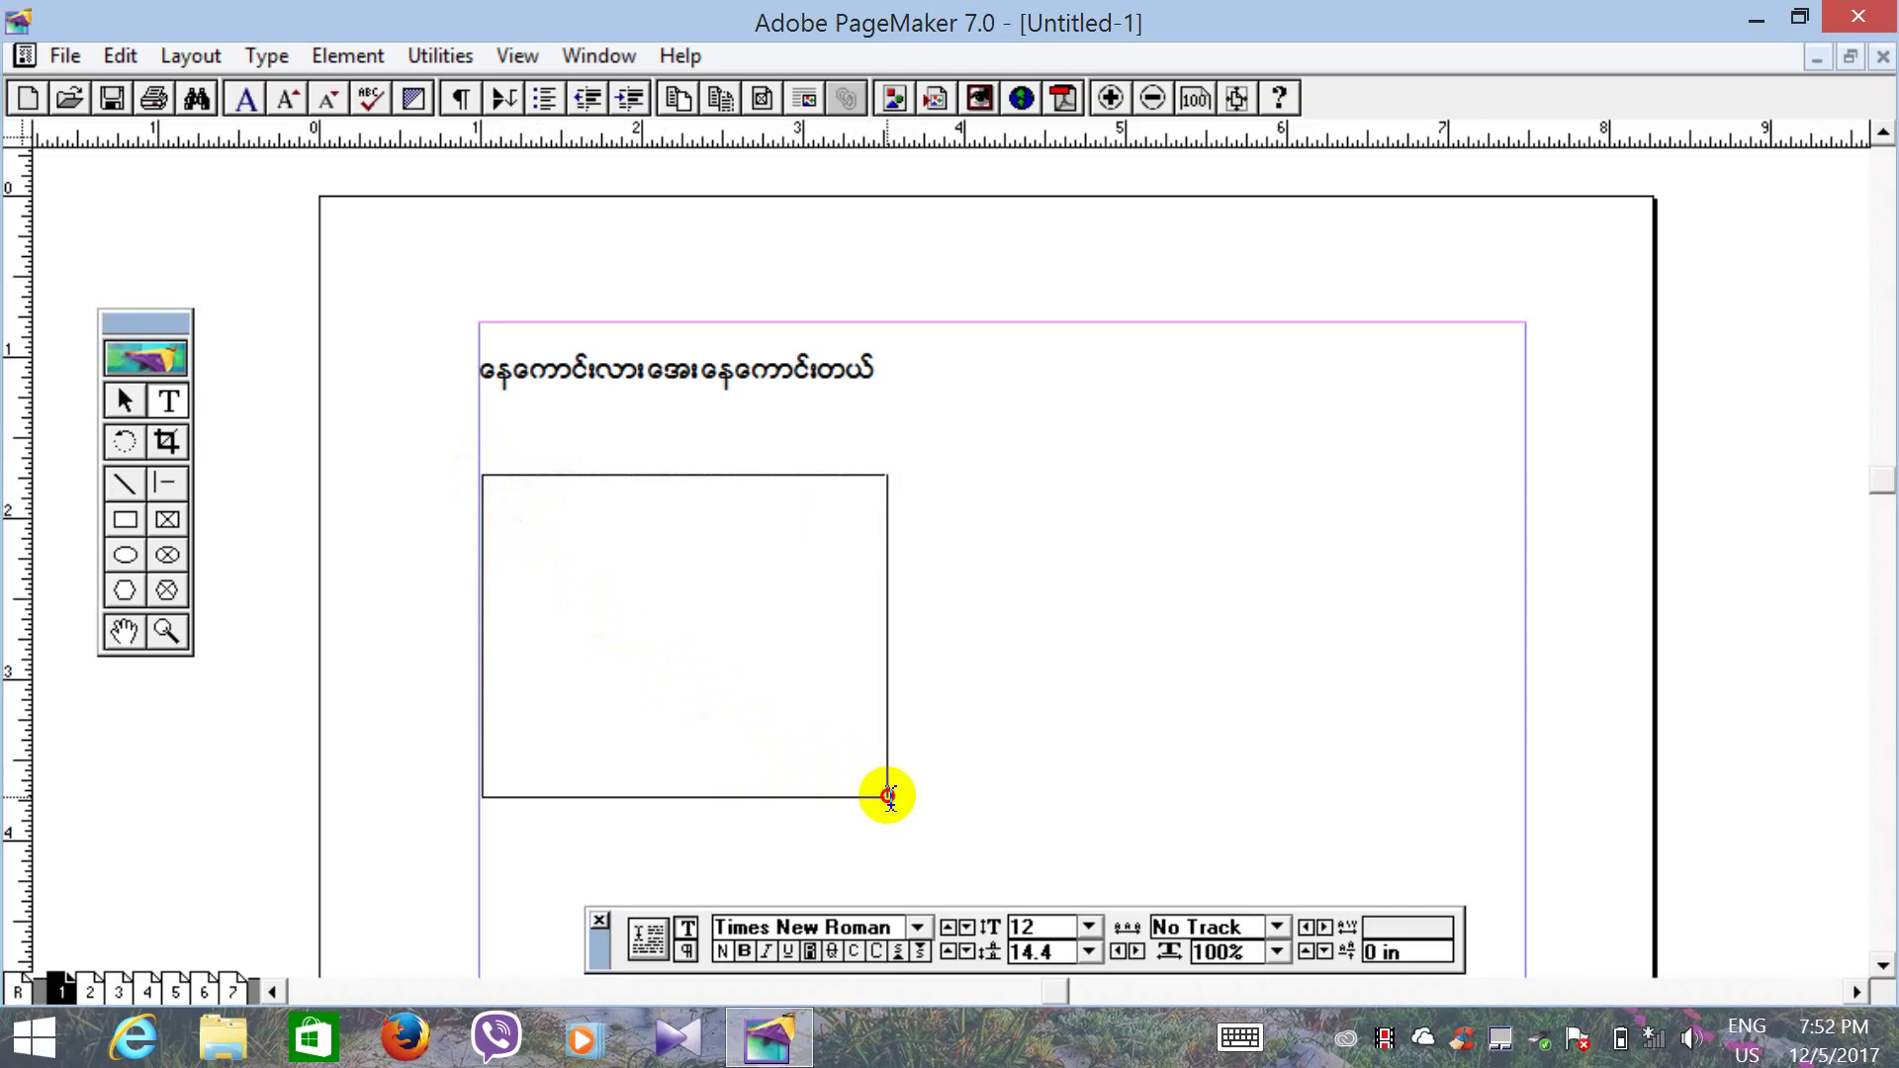
{"action": "left_click_drag", "start_coordinate": [889, 796], "coordinate": [884, 793]}
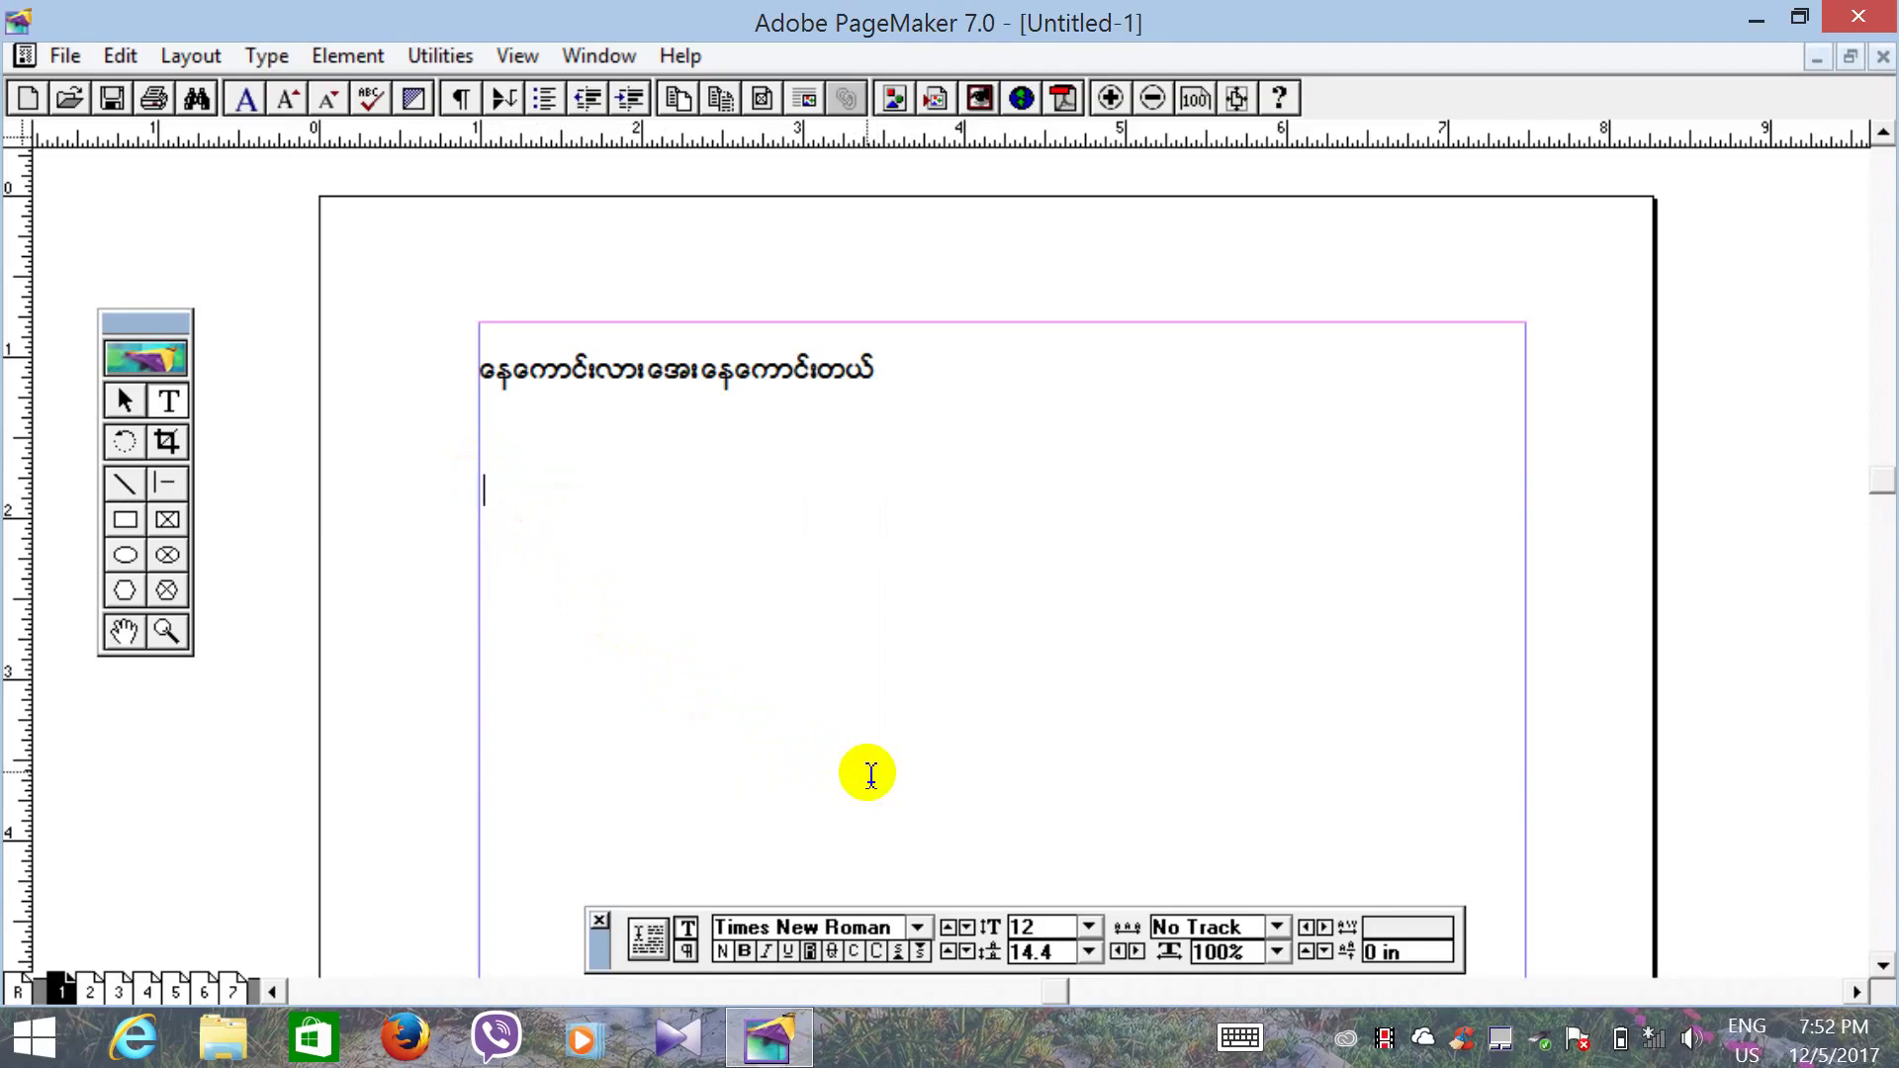
{"action": "type", "text": "a"}
{"action": "key", "text": "BackSpace"}
{"action": "key", "text": "alt+shift"}
{"action": "key", "text": "alt+shift"}
{"action": "type", "text": "H"}
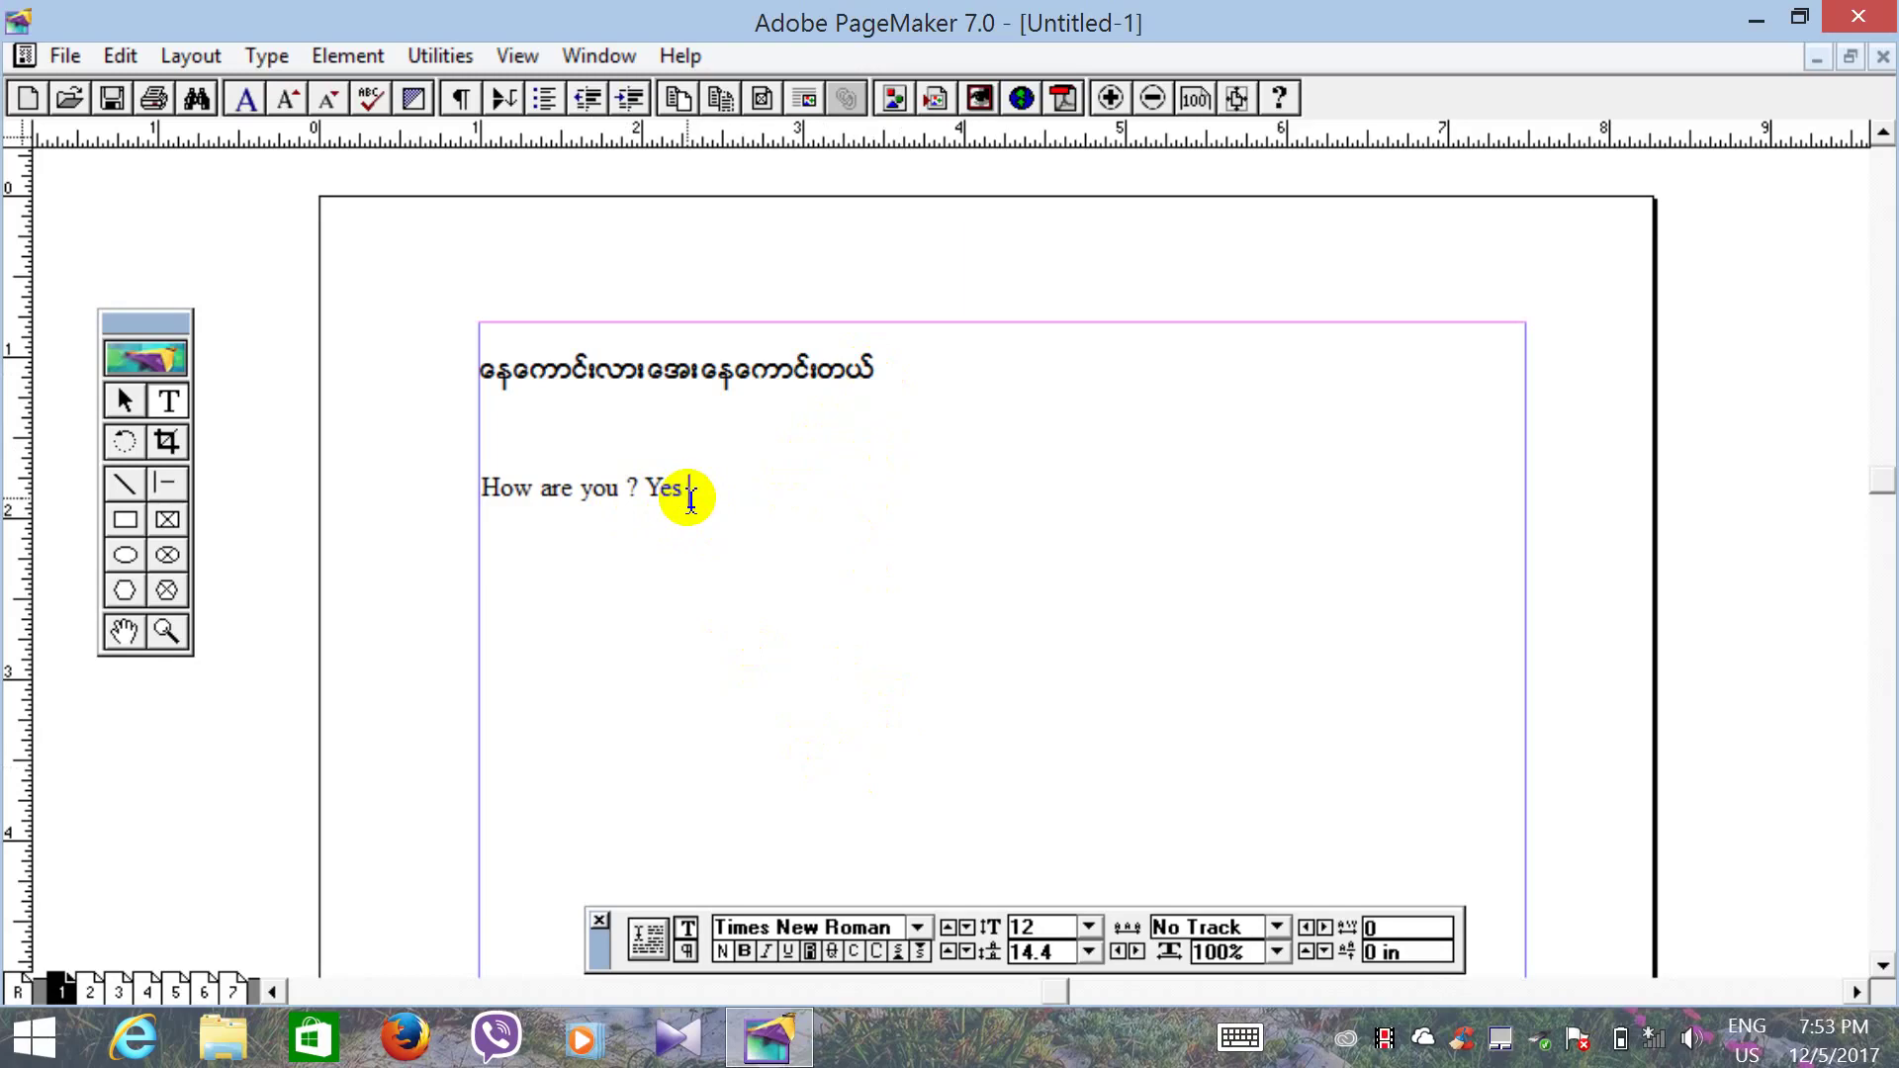
Step: Copy "How are you ? Yes" and paste it repeatedly after itself until the paragraph fills seven lines
{"action": "left_click_drag", "start_coordinate": [692, 491], "coordinate": [484, 506]}
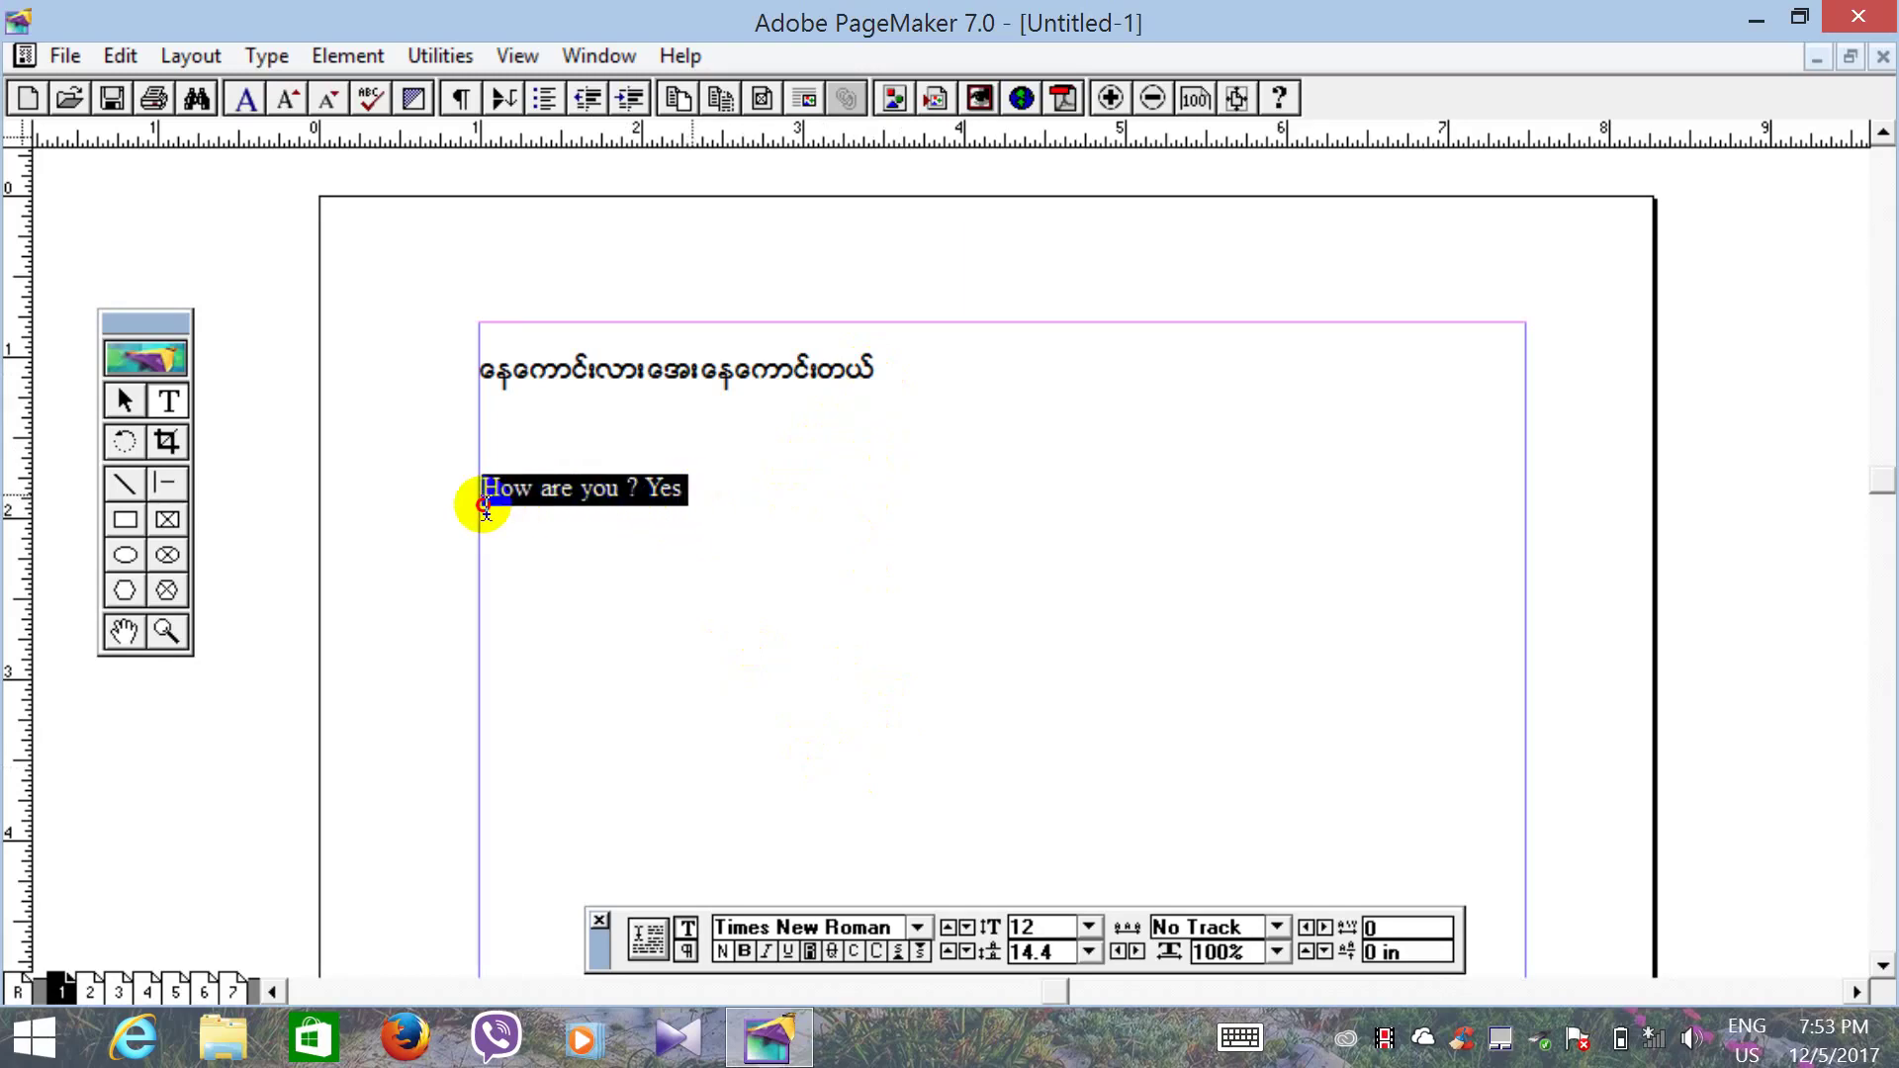
{"action": "right_click", "coordinate": [700, 509]}
{"action": "left_click", "coordinate": [715, 504]}
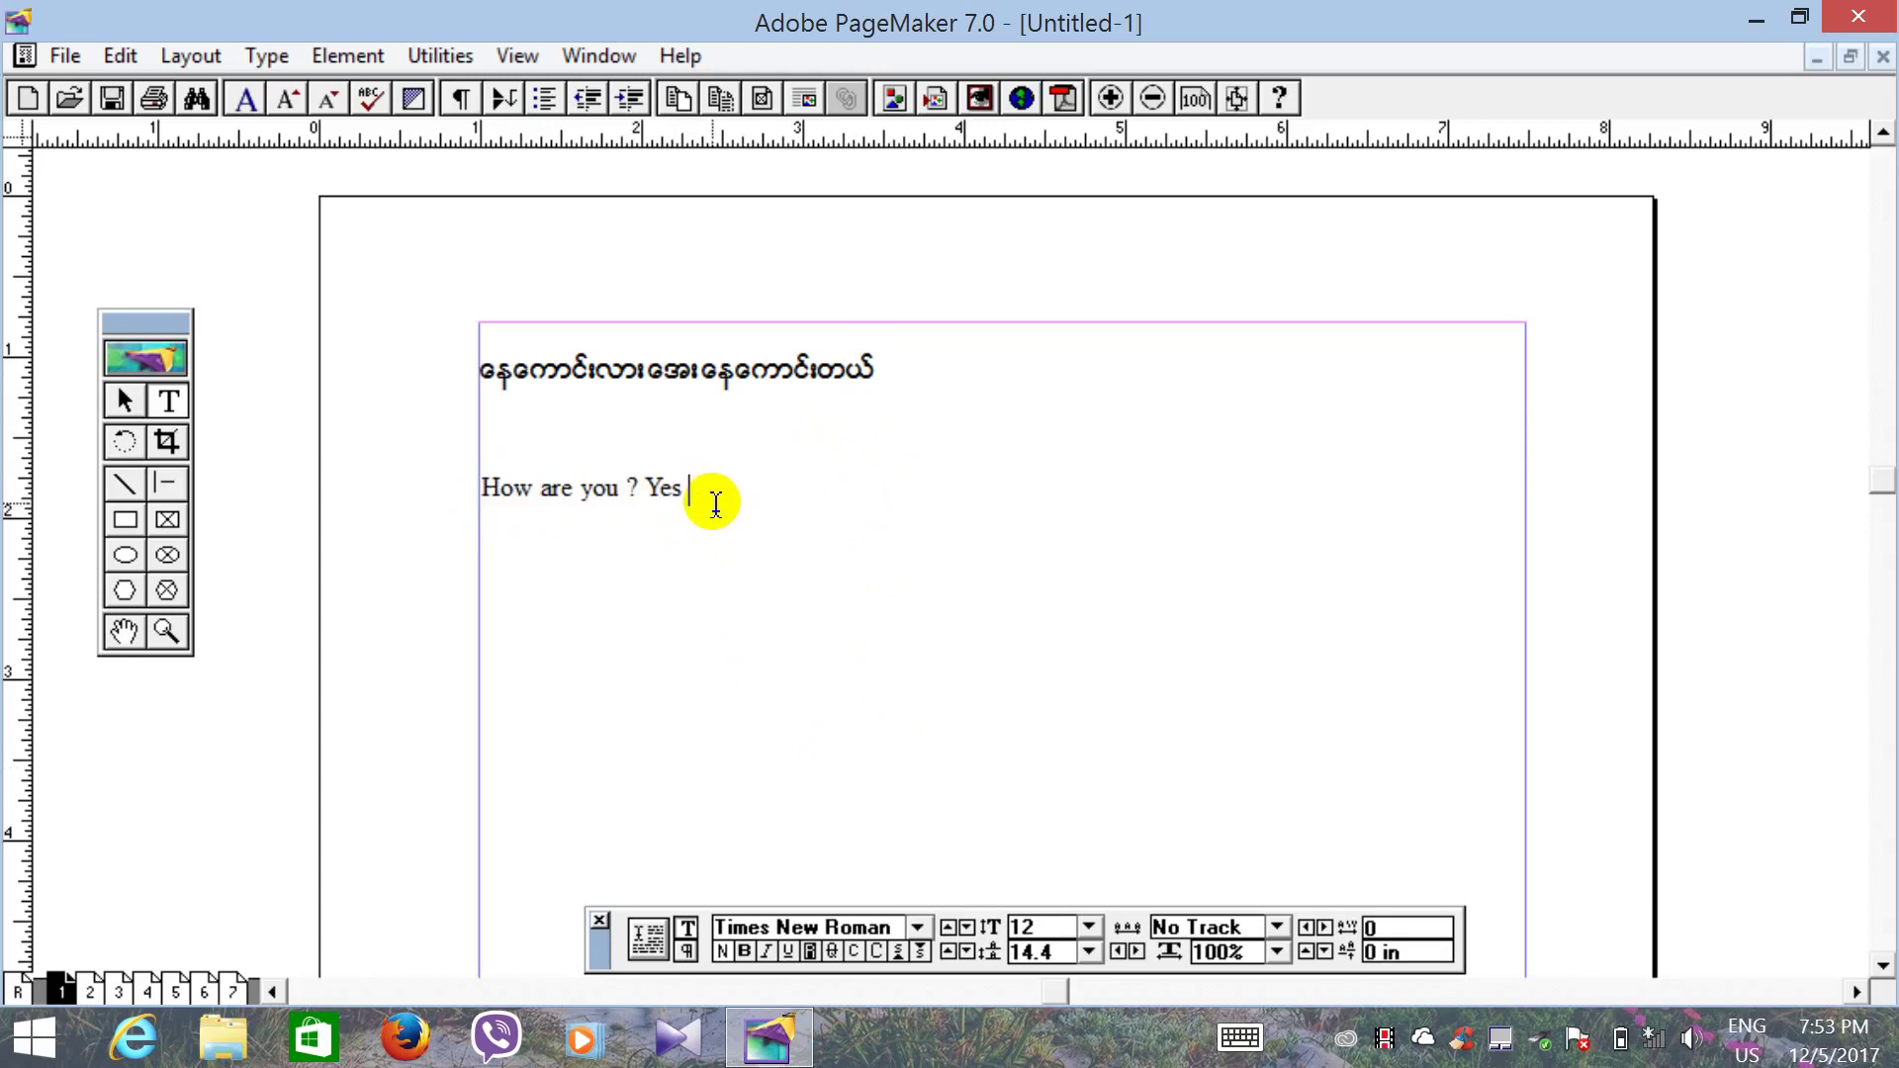
{"action": "key", "text": "ctrl+v"}
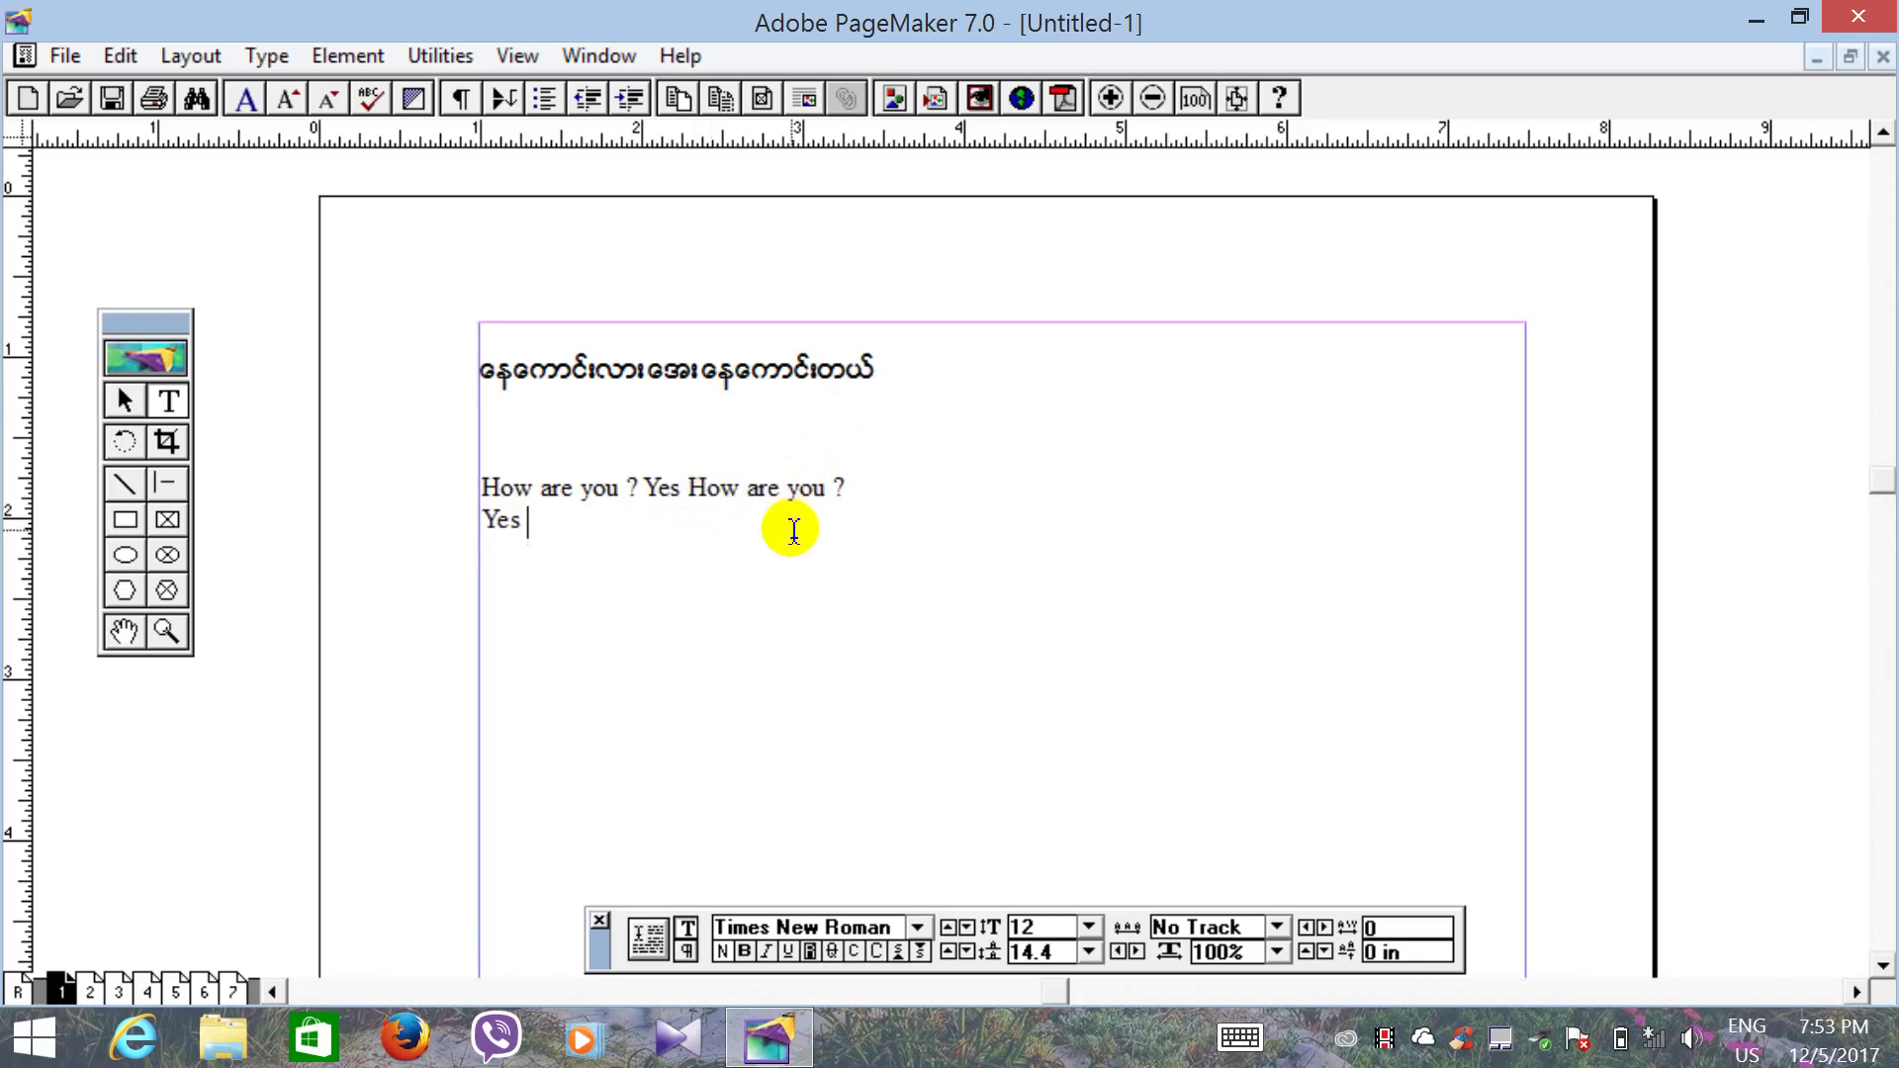
{"action": "key", "text": "ctrl+v"}
{"action": "key", "text": "ctrl+v"}
{"action": "key", "text": "ctrl+v"}
{"action": "key", "text": "ctrl+v"}
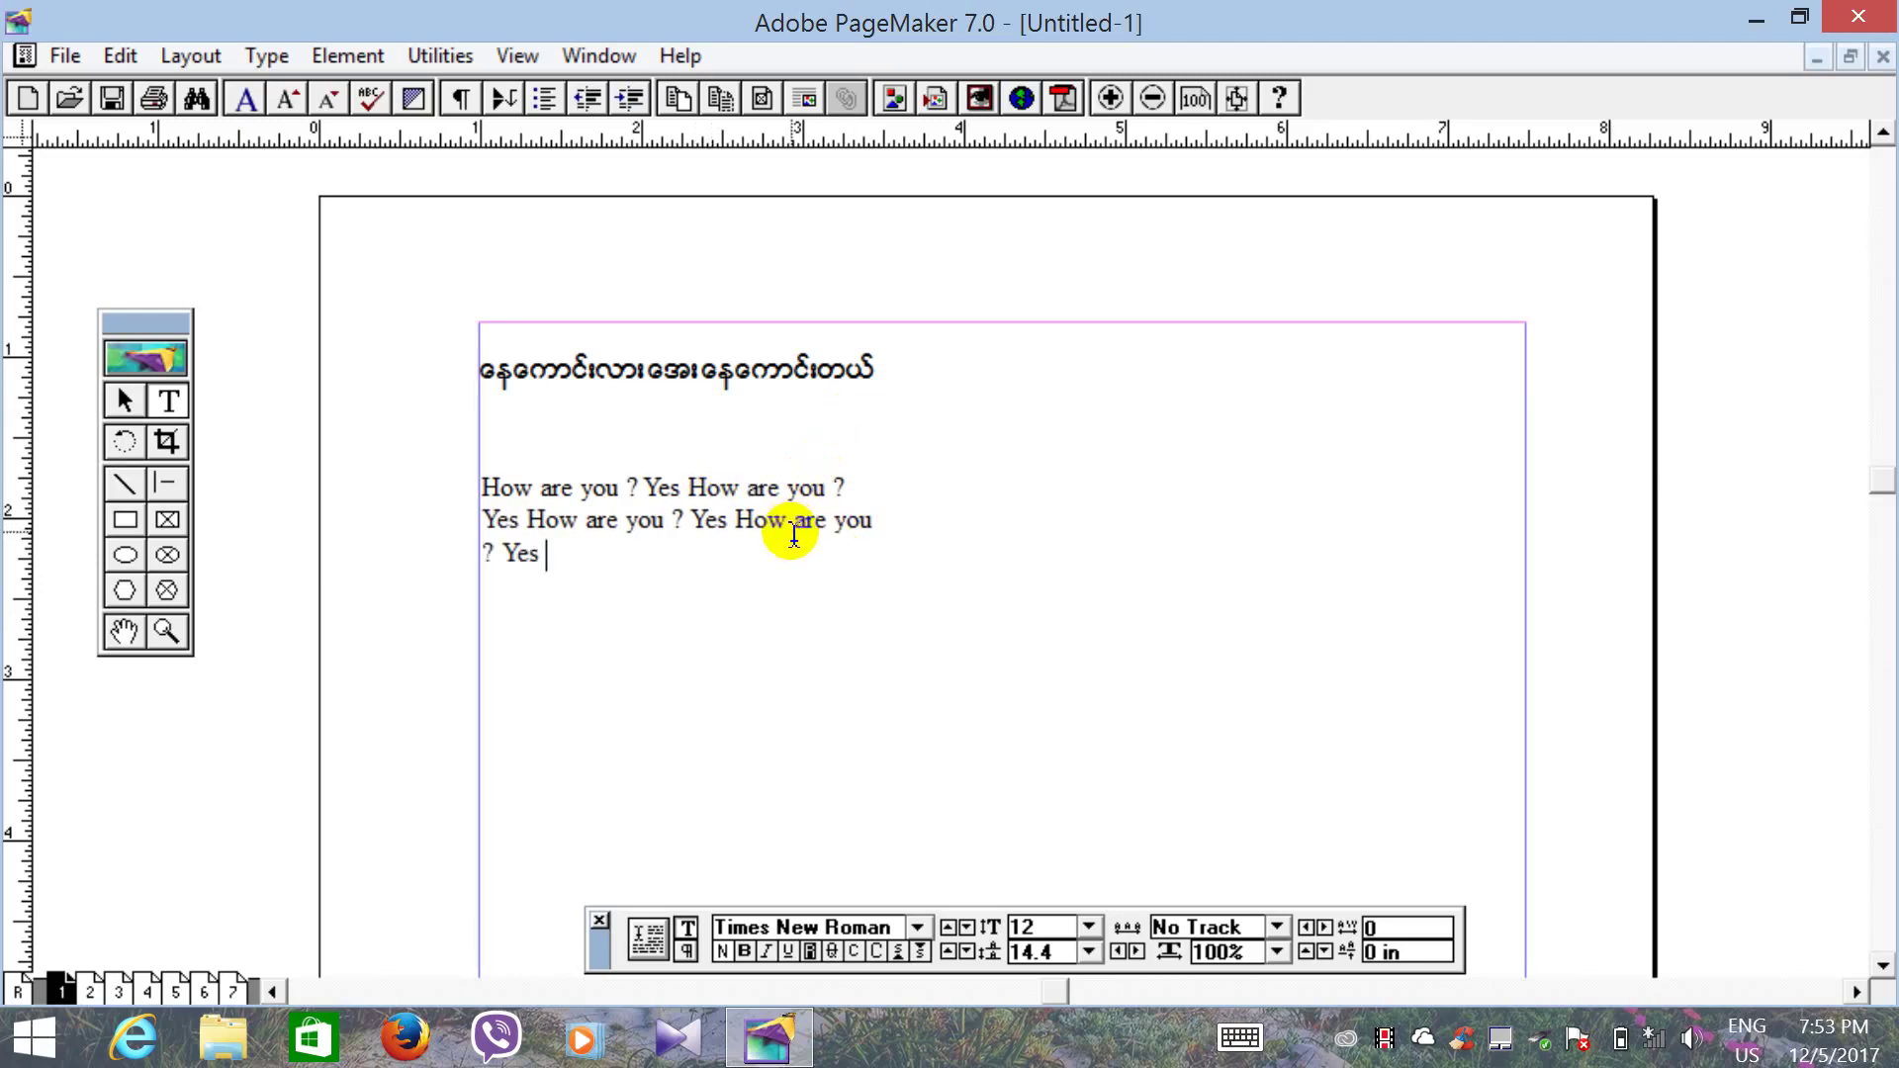
{"action": "key", "text": "ctrl+v"}
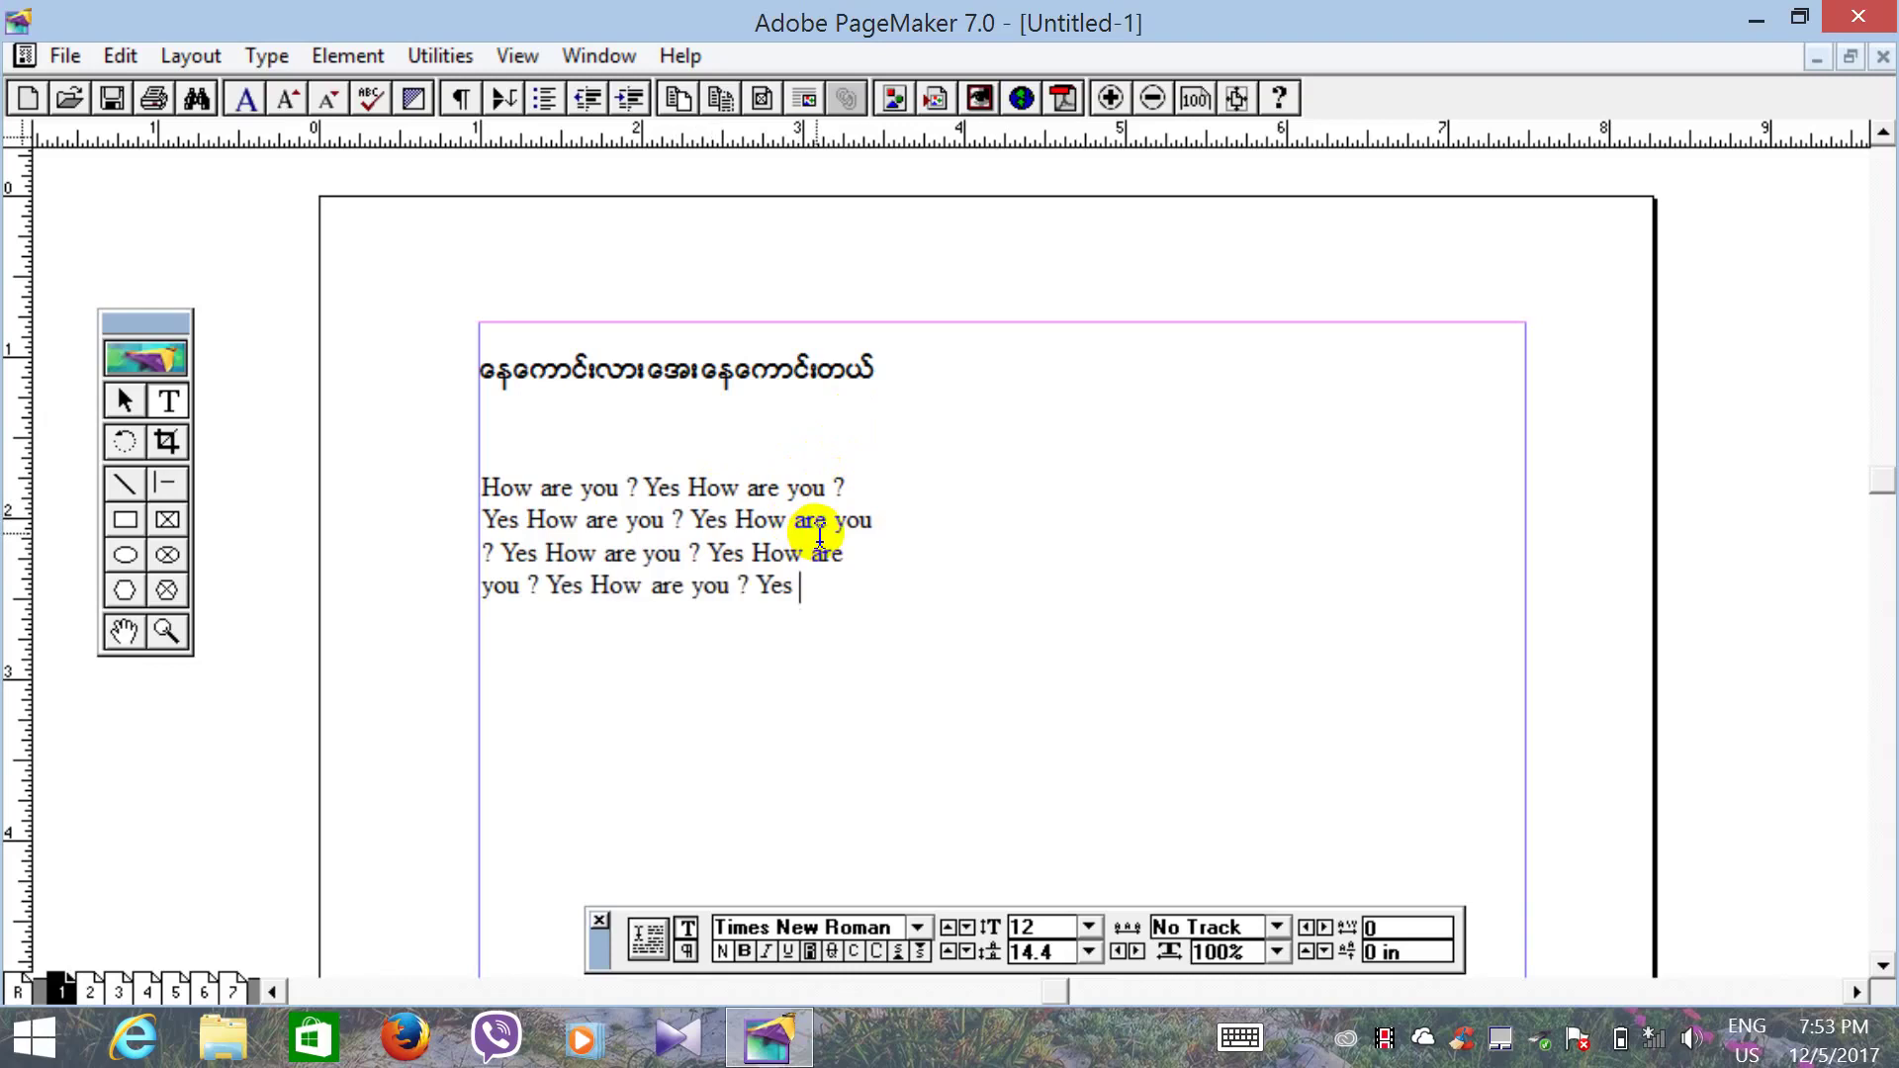
{"action": "key", "text": "ctrl+v"}
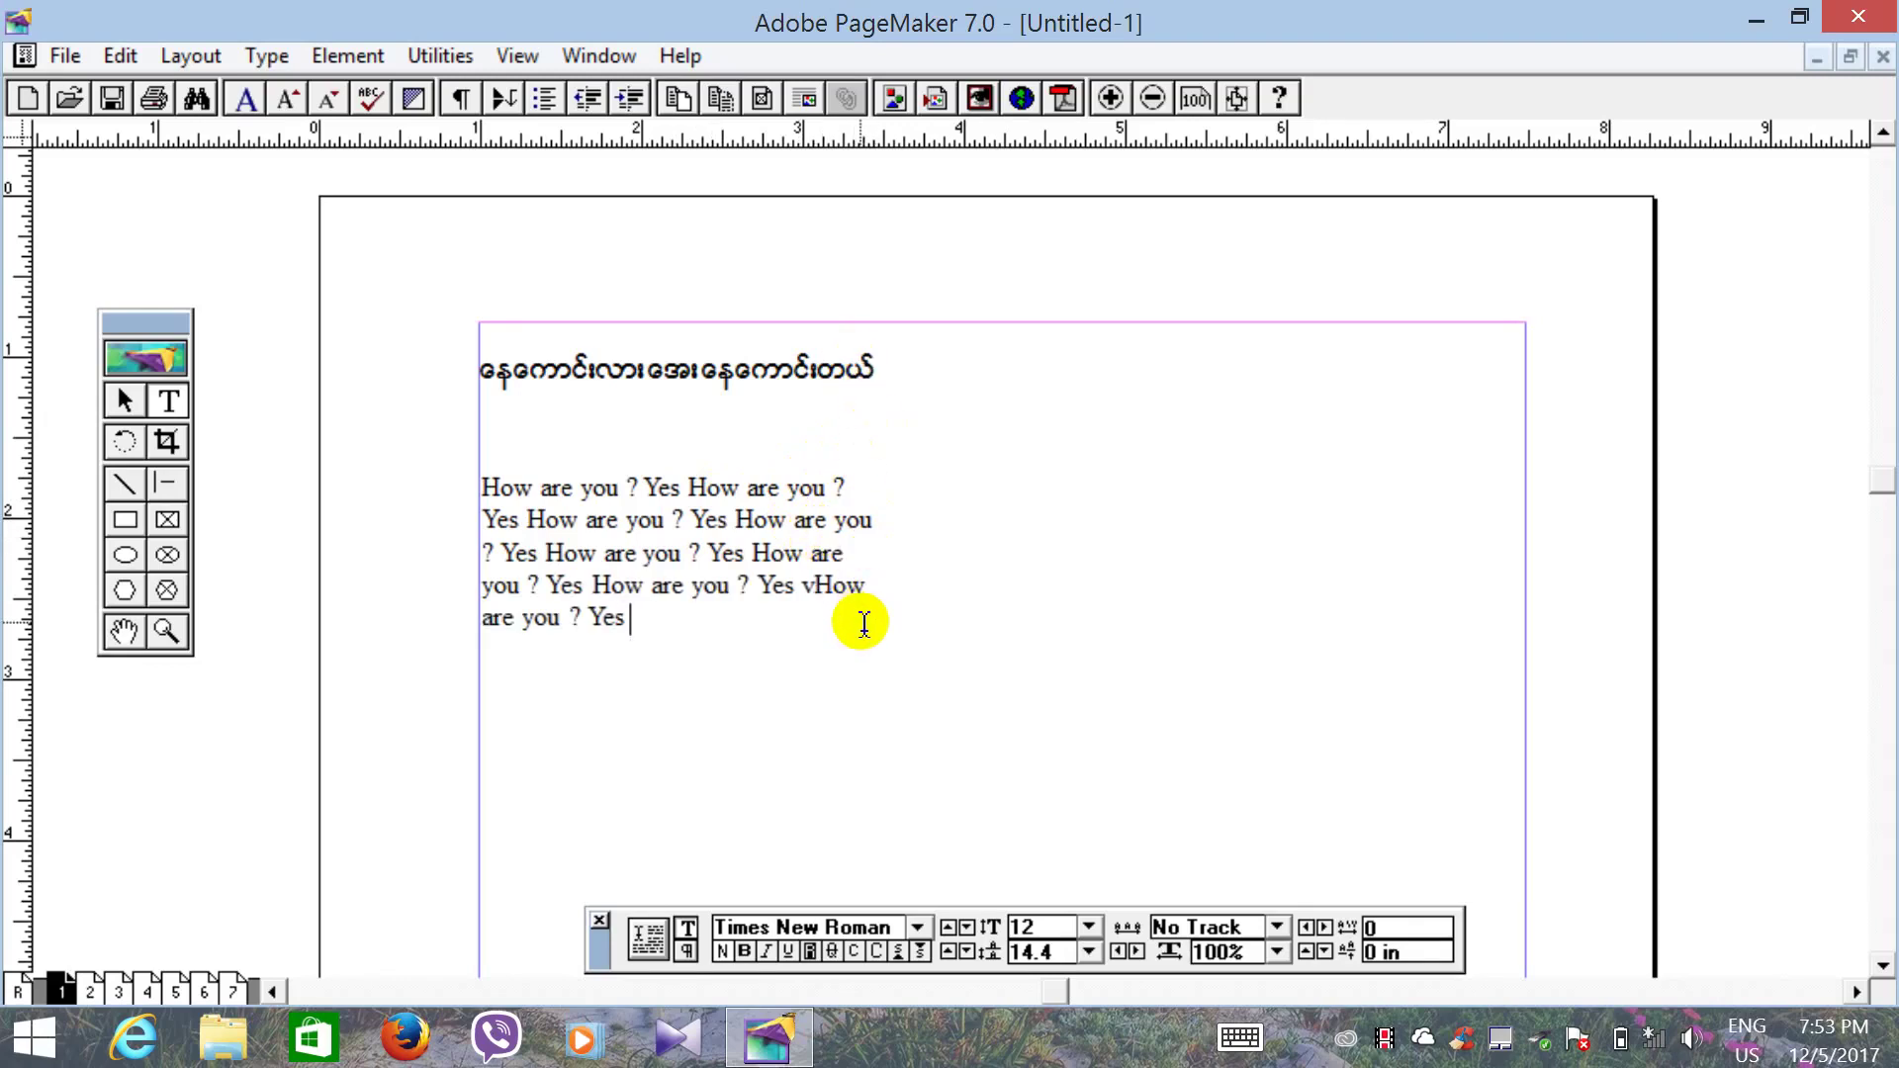
{"action": "key", "text": "ctrl+v"}
{"action": "key", "text": "ctrl+v"}
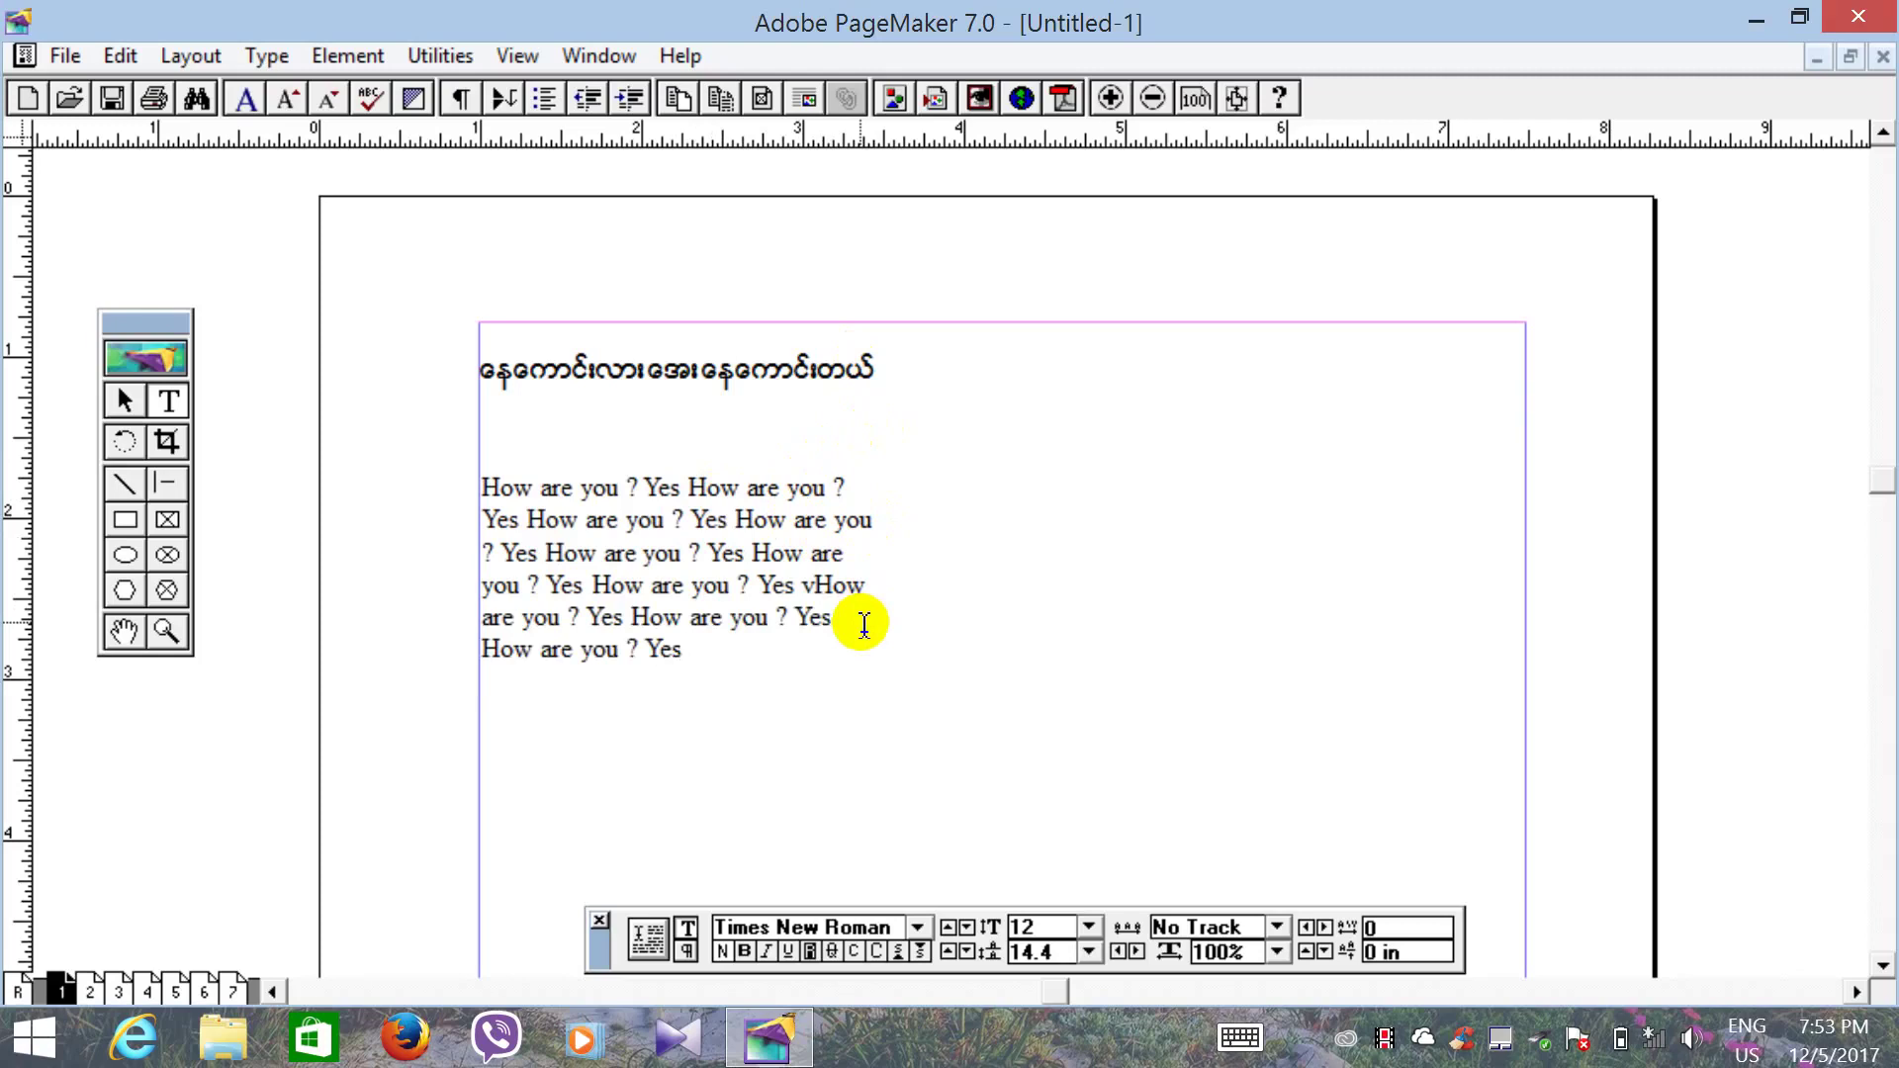
{"action": "key", "text": "ctrl+v"}
{"action": "key", "text": "ctrl+v"}
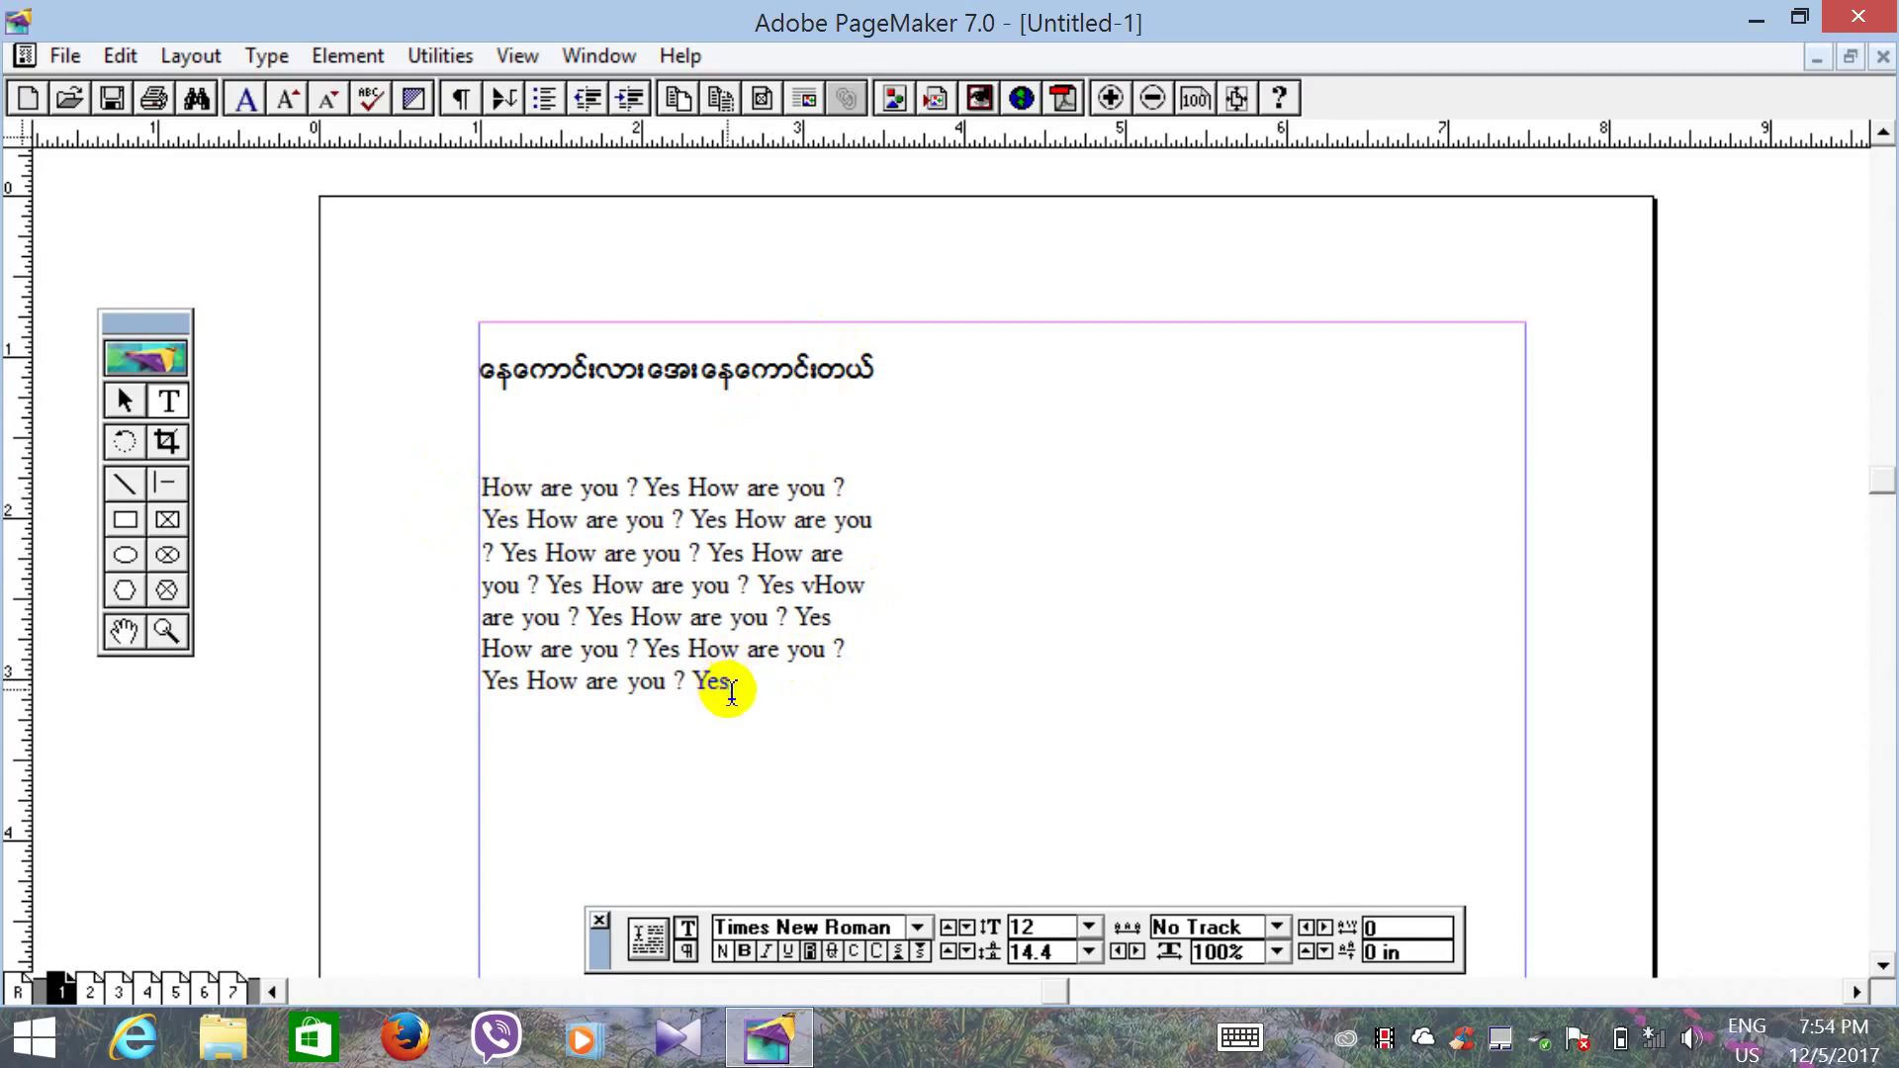
Step: Make the fourth line of the English paragraph bold
{"action": "left_click_drag", "start_coordinate": [734, 689], "coordinate": [483, 689]}
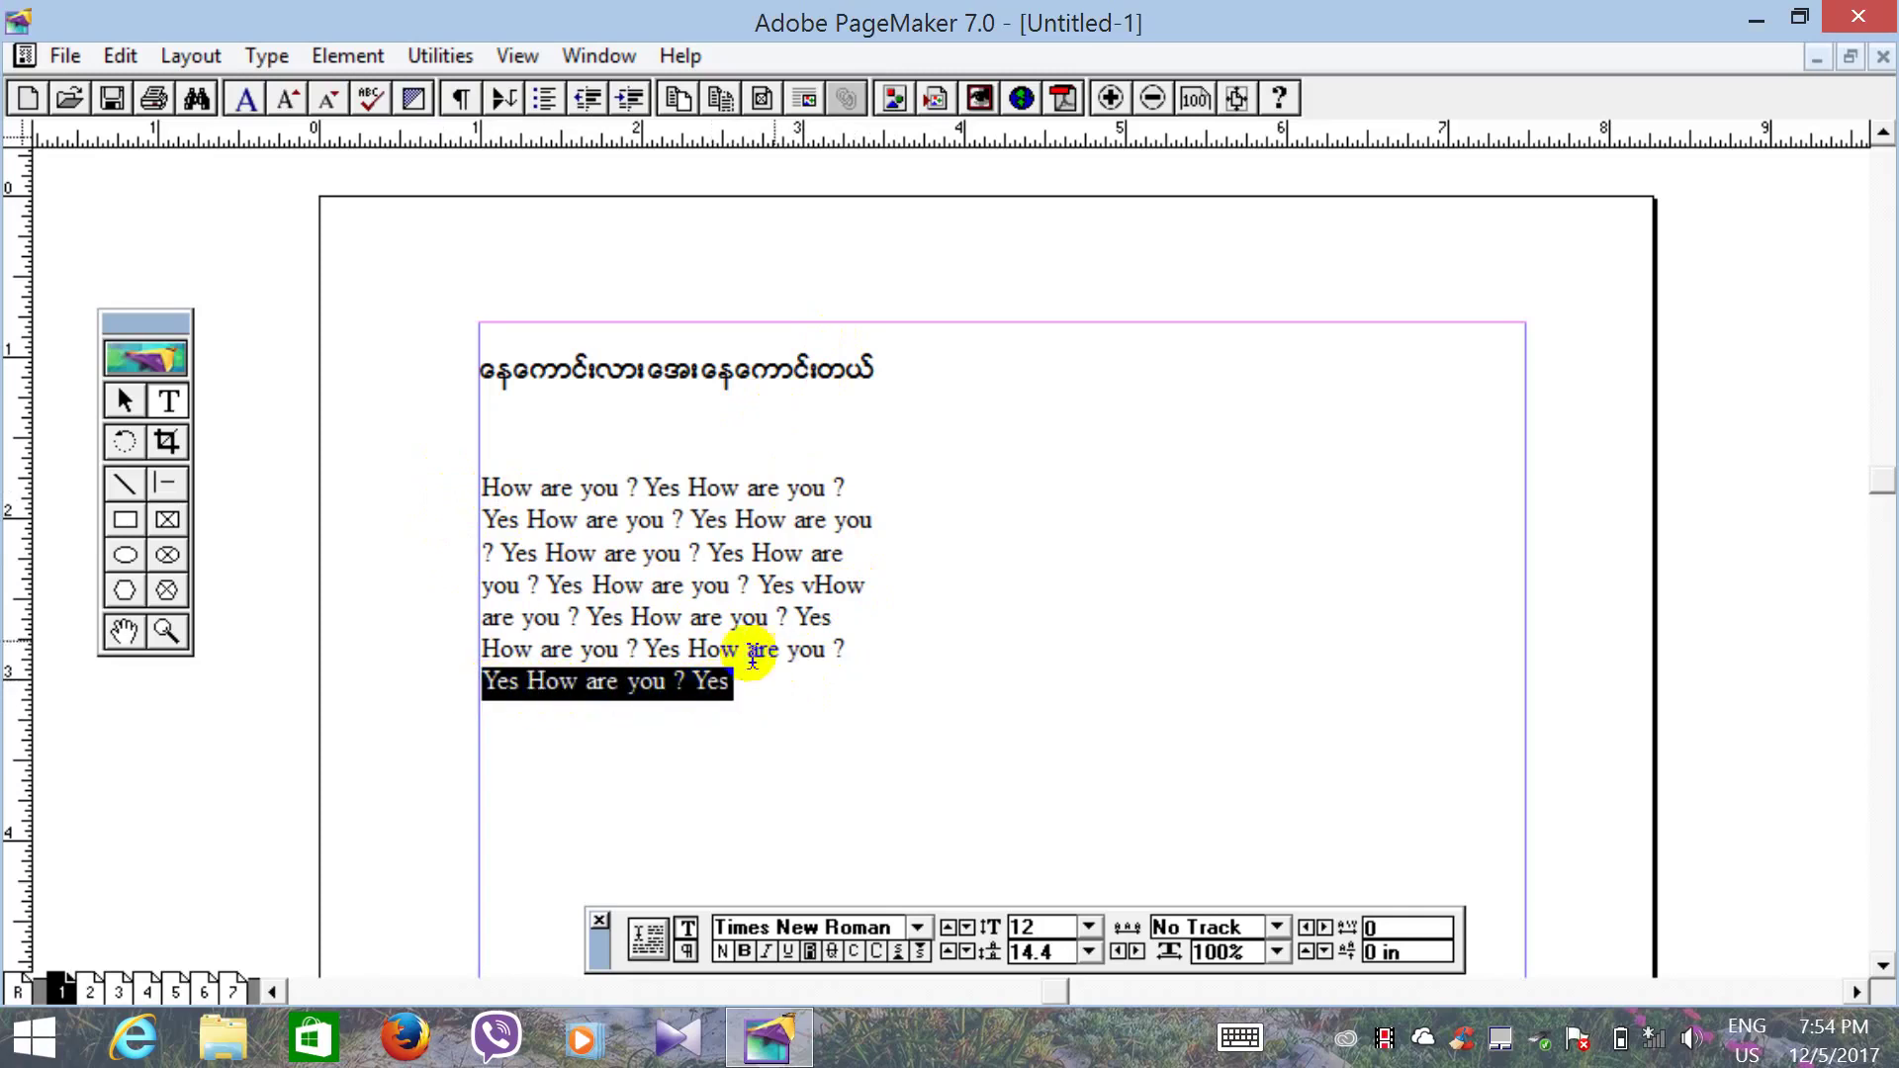
{"action": "left_click_drag", "start_coordinate": [880, 593], "coordinate": [481, 598]}
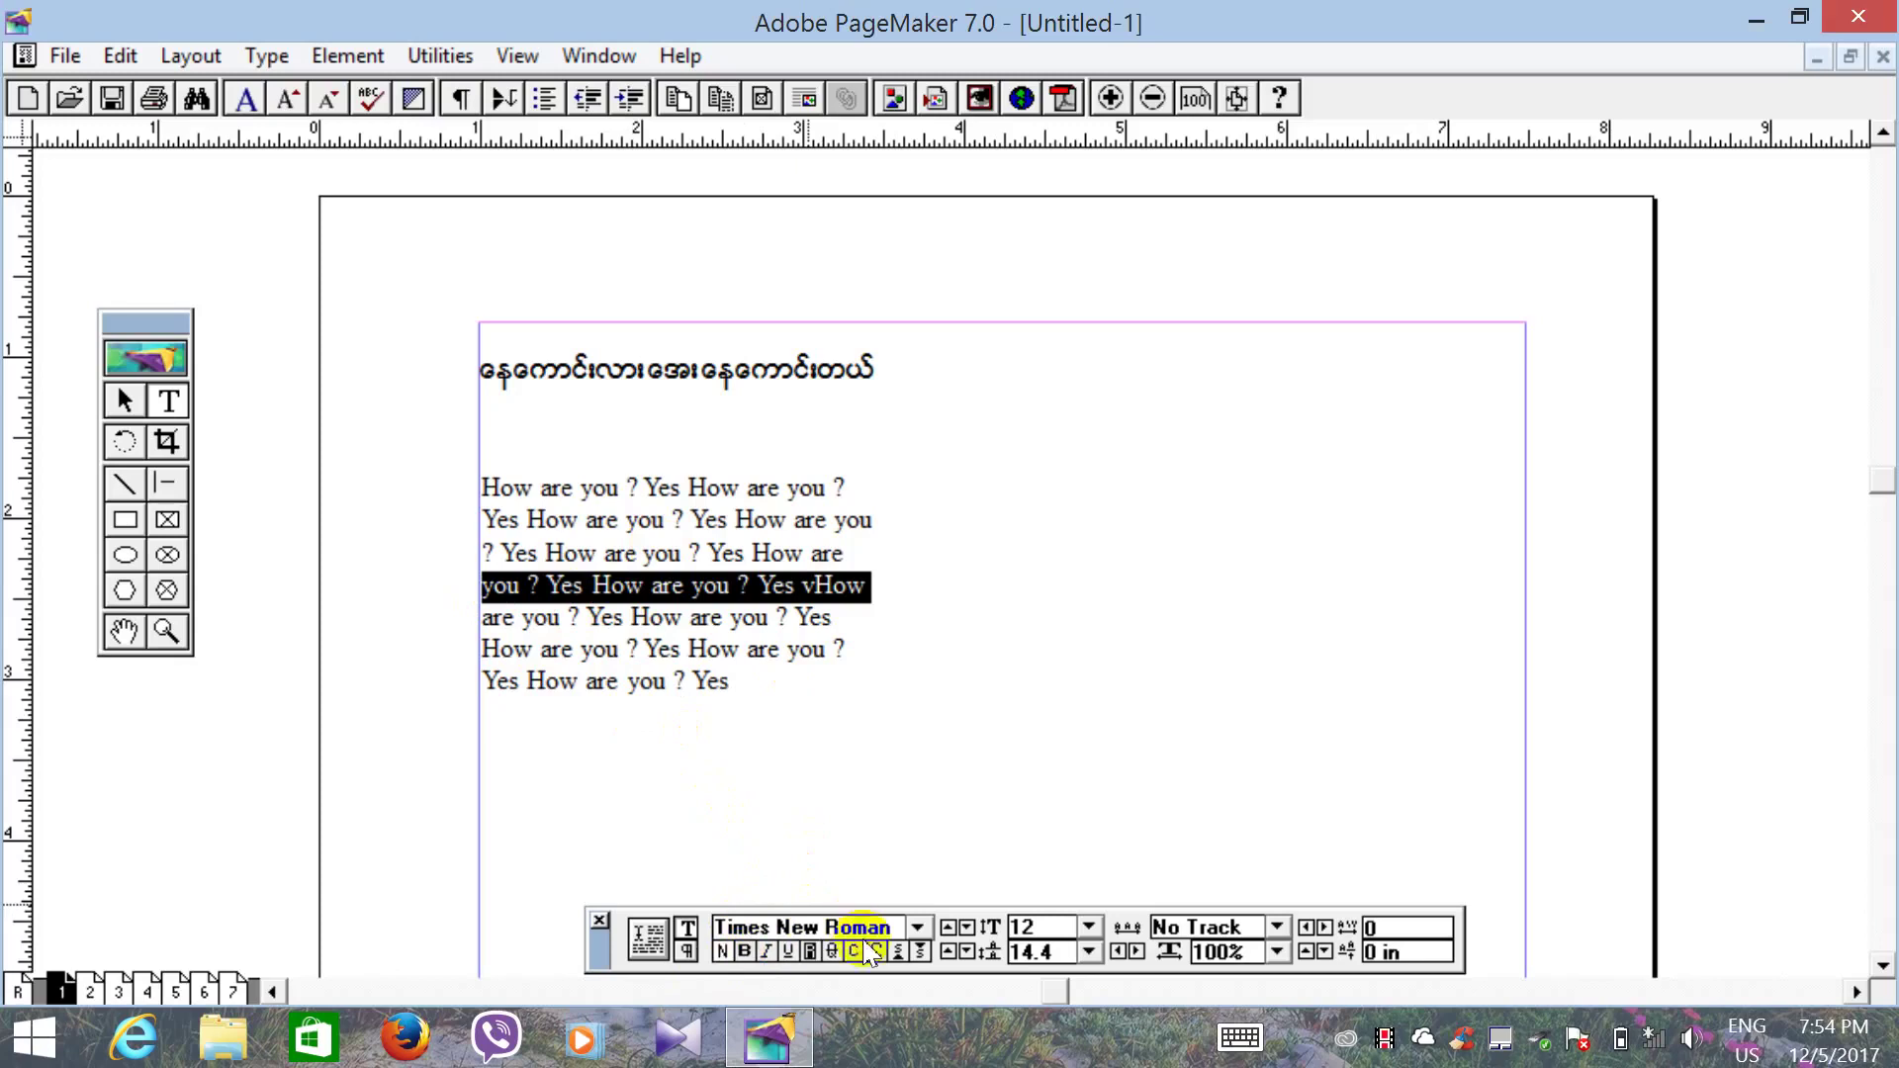
{"action": "left_click", "coordinate": [744, 952]}
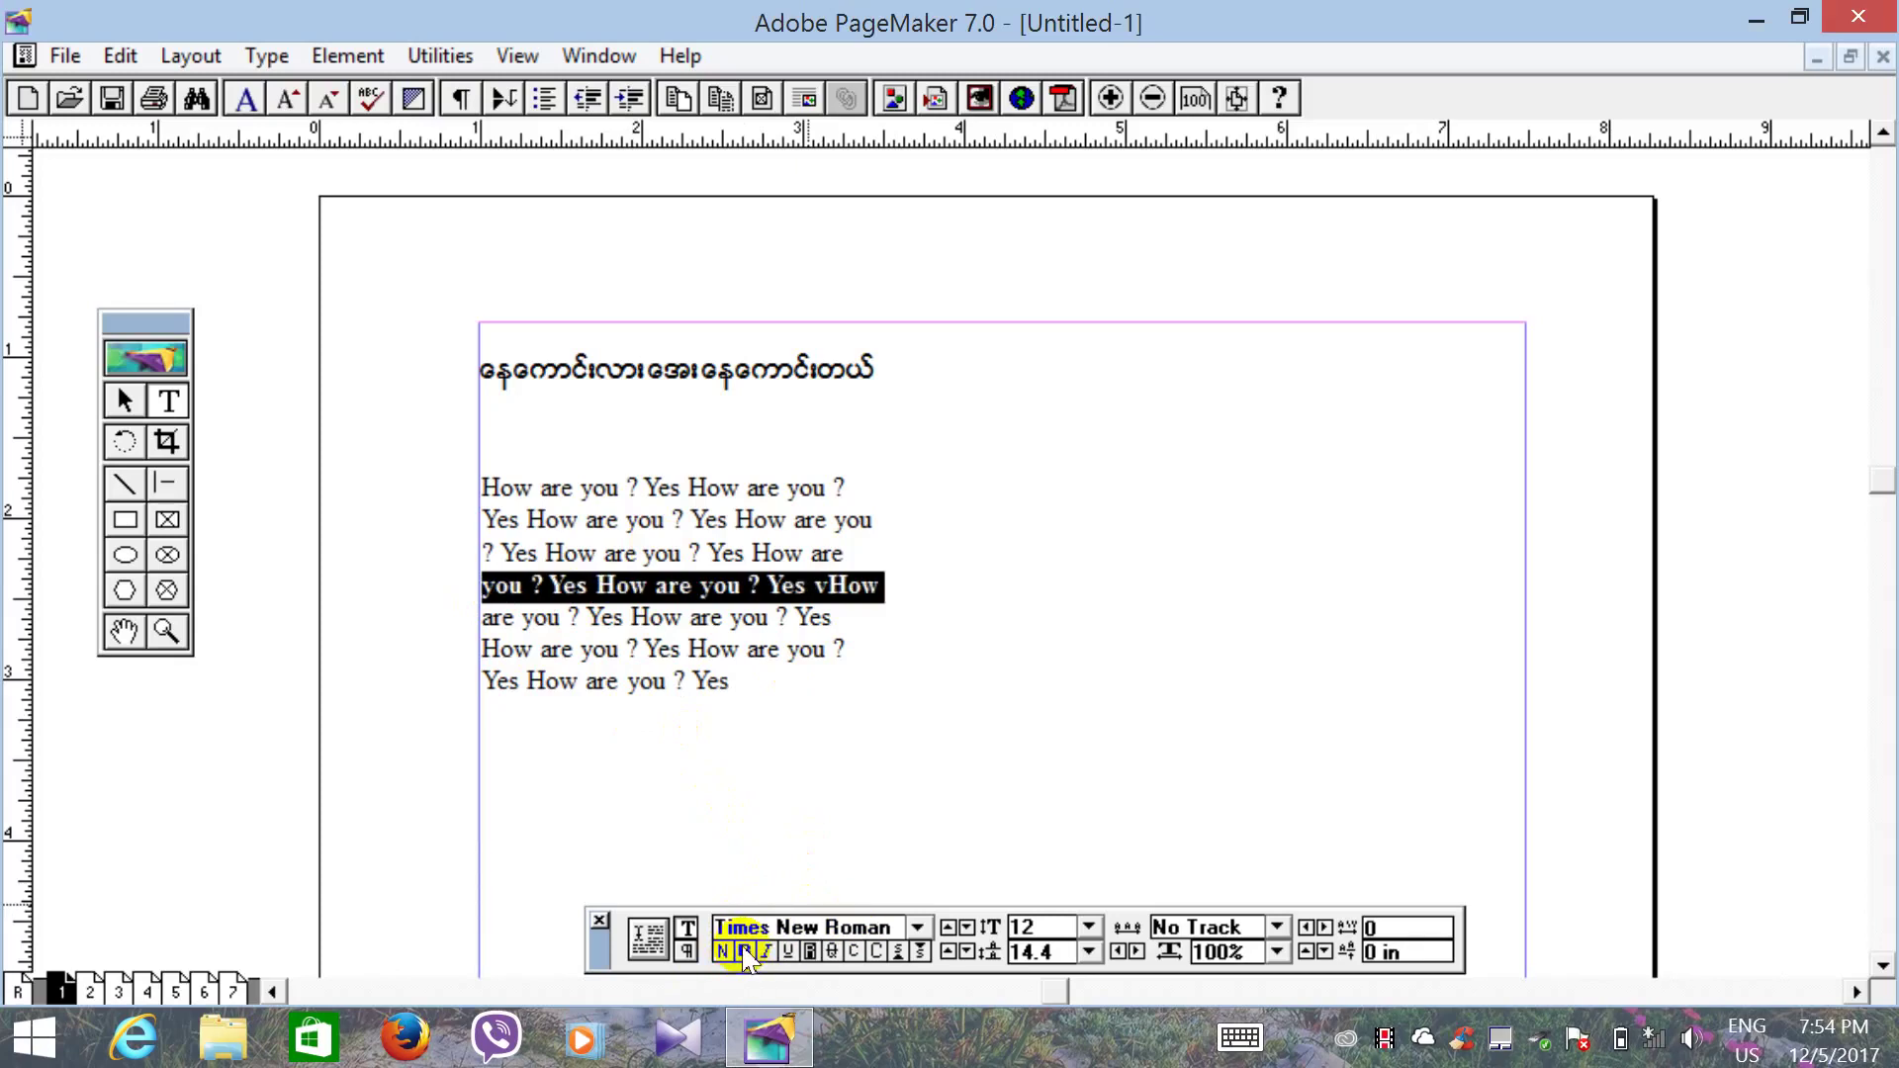
{"action": "left_click", "coordinate": [848, 657]}
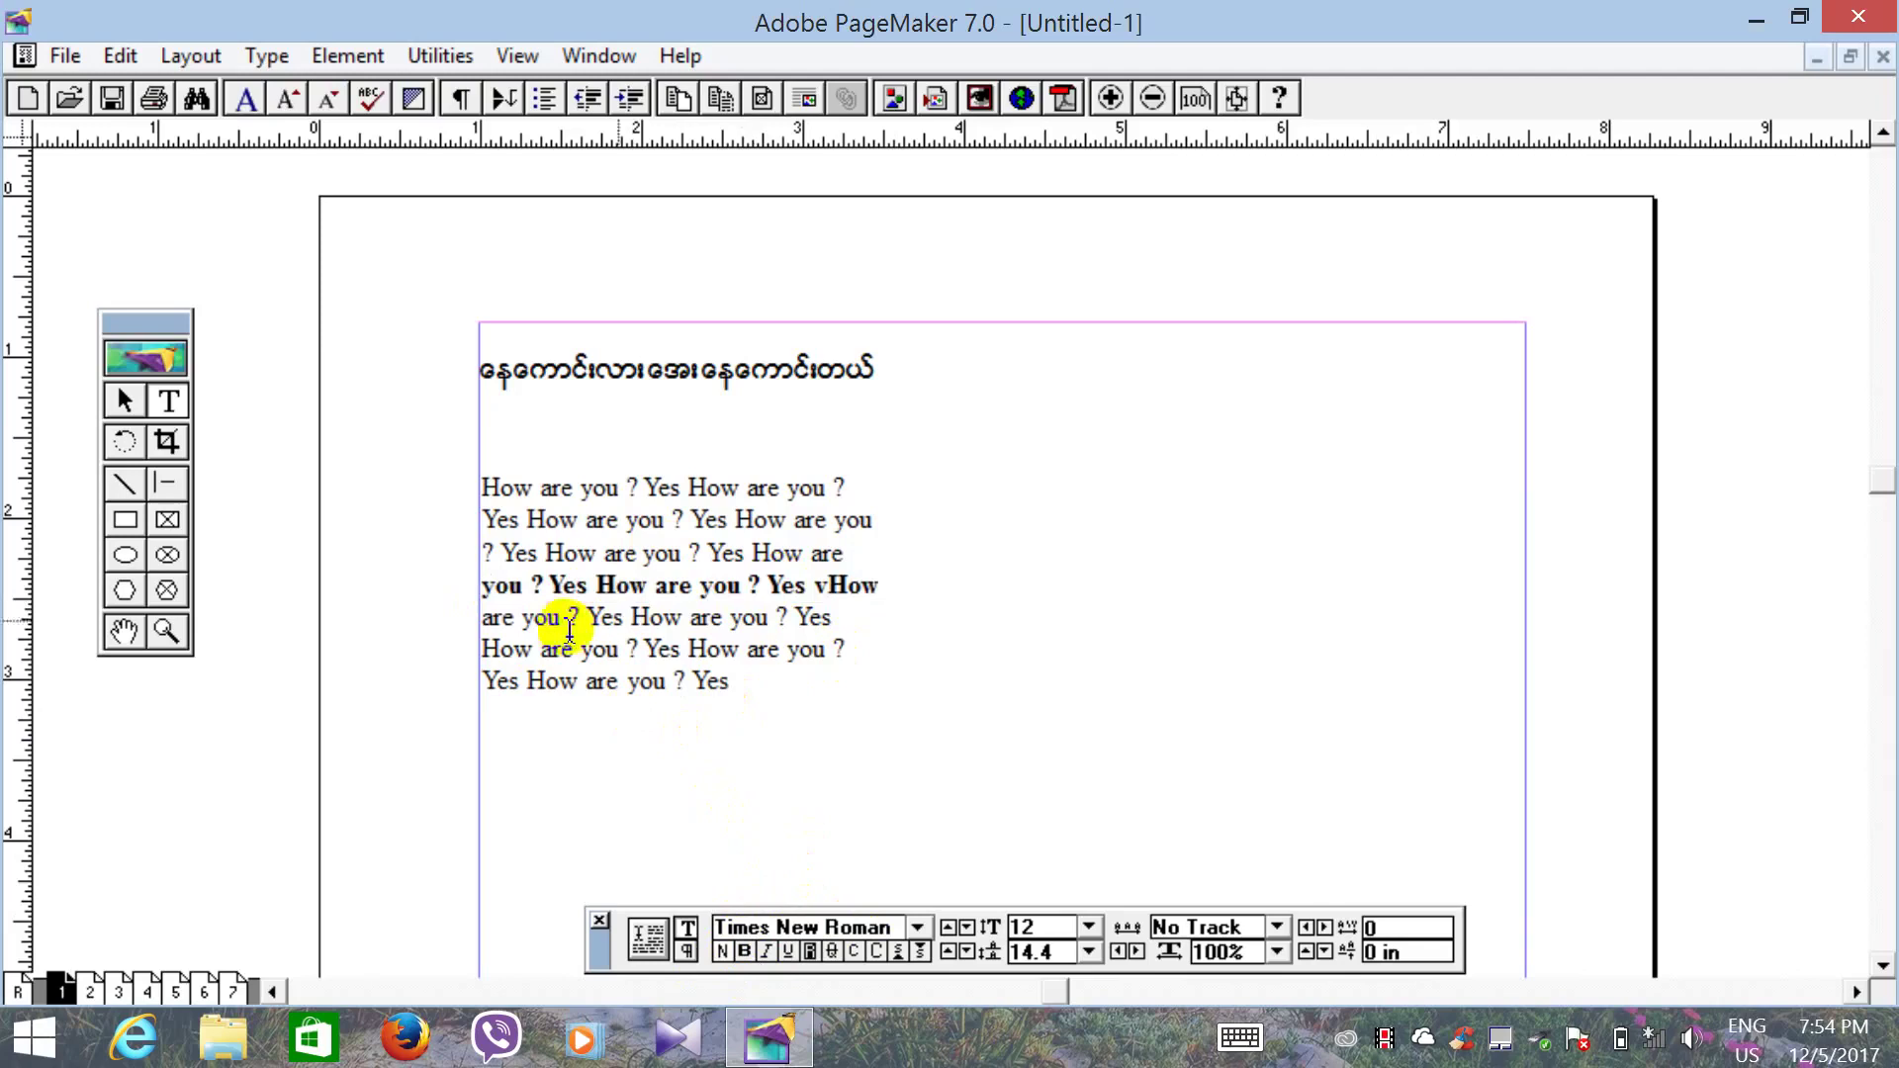
Step: Make the third line of the English paragraph italic
{"action": "left_click_drag", "start_coordinate": [881, 594], "coordinate": [522, 585]}
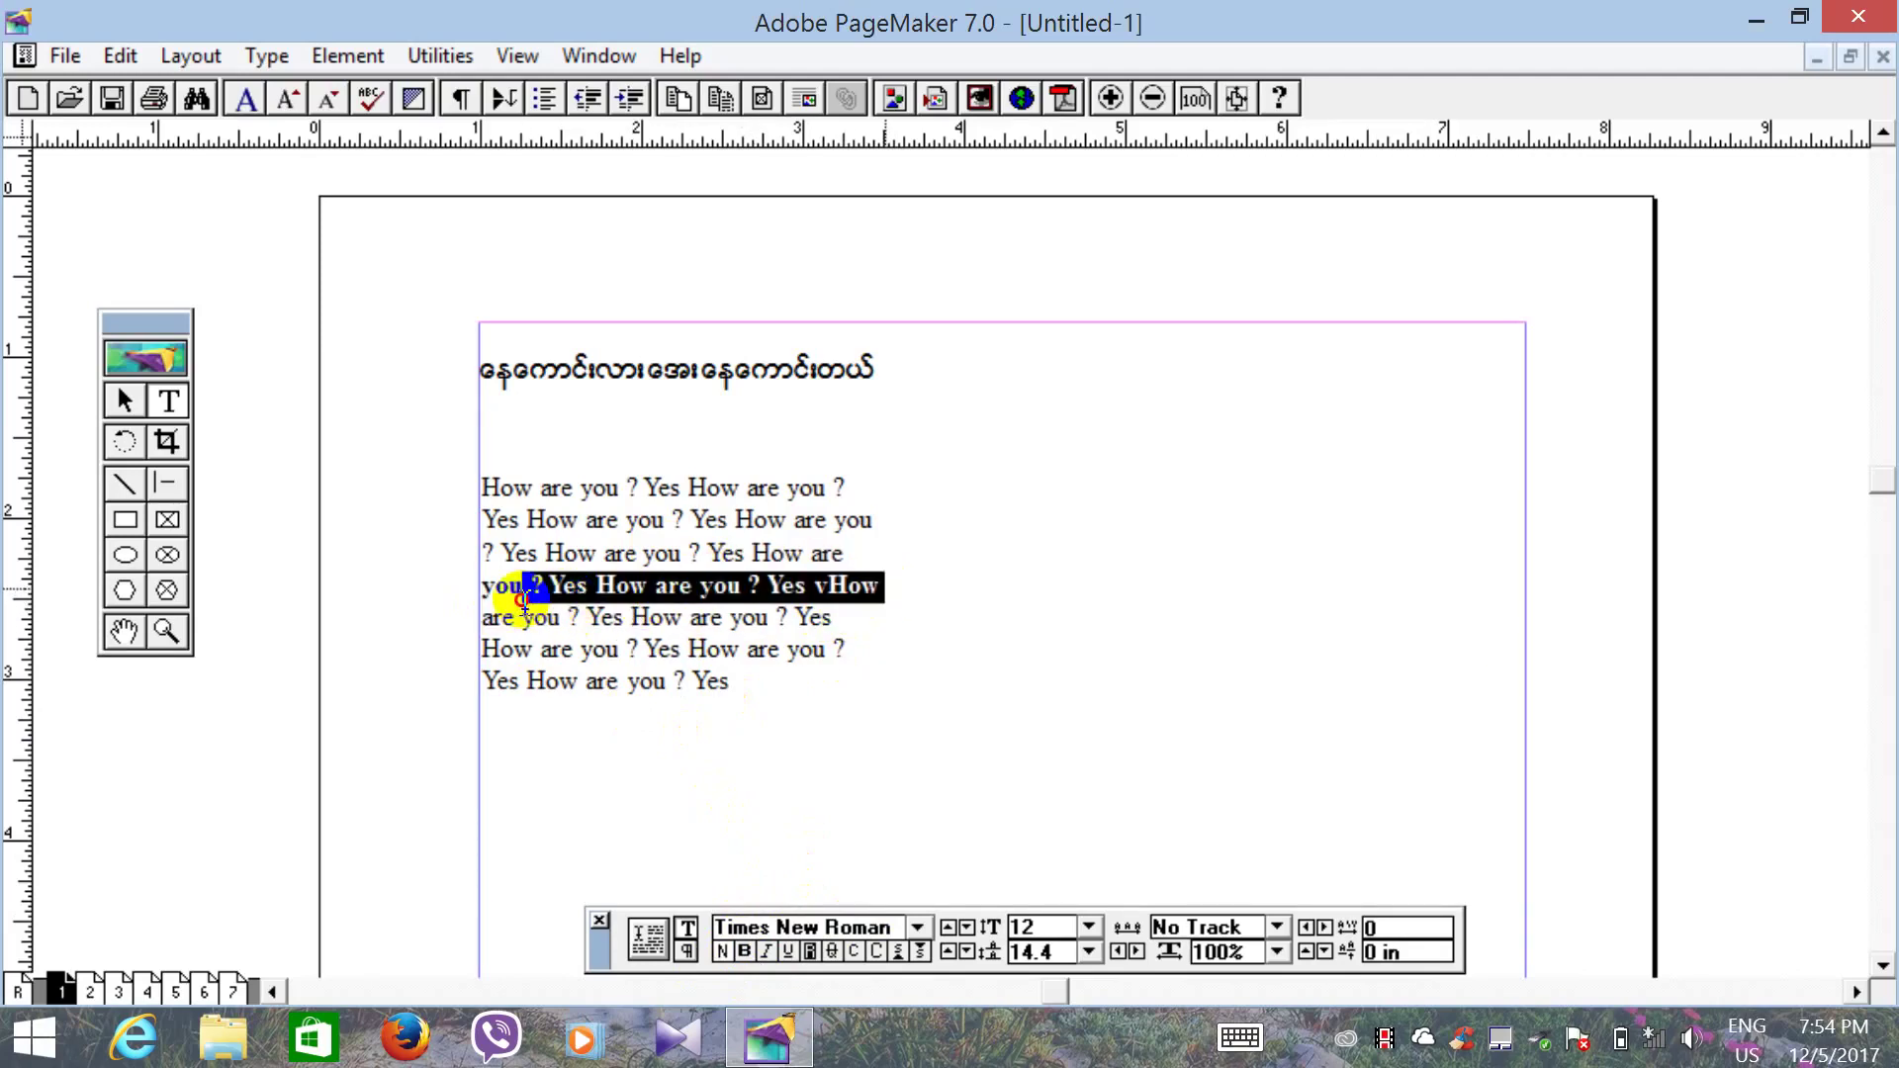
{"action": "left_click", "coordinate": [852, 555]}
{"action": "left_click_drag", "start_coordinate": [856, 554], "coordinate": [475, 568]}
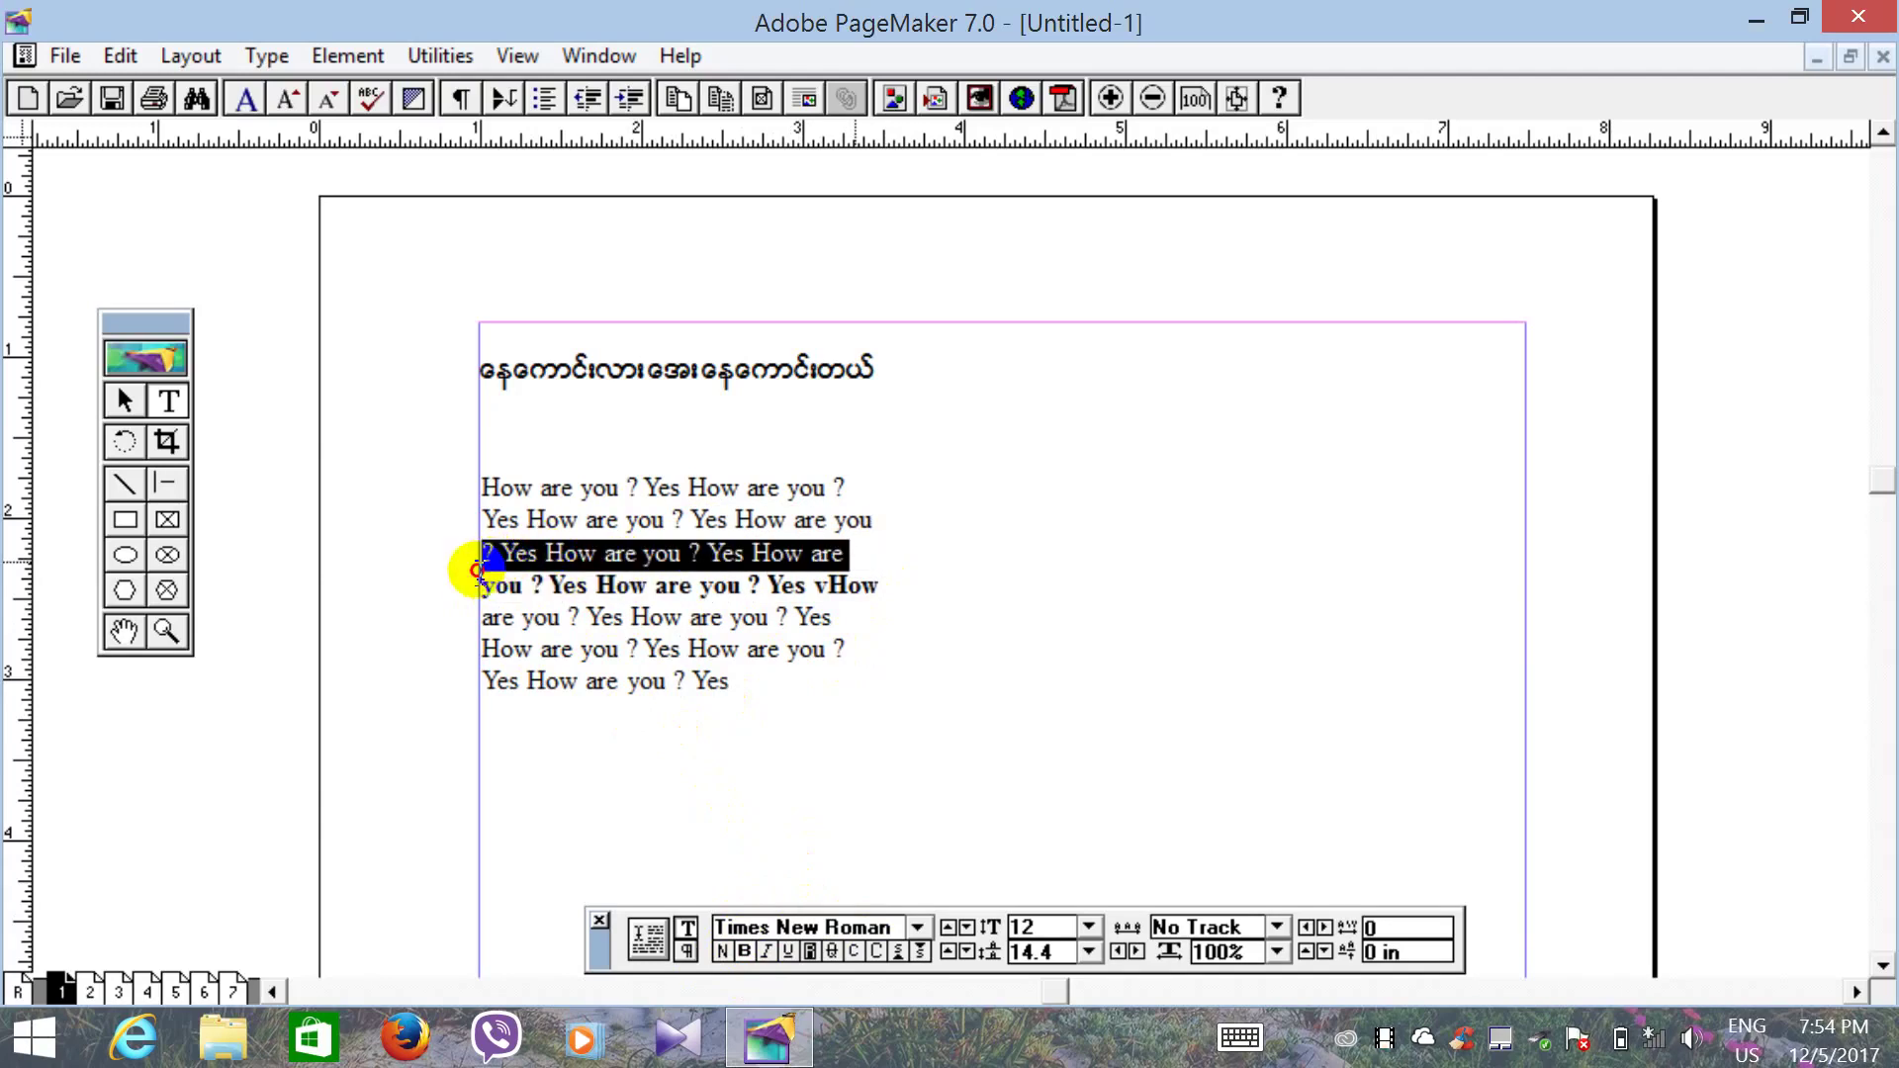
{"action": "left_click", "coordinate": [768, 954]}
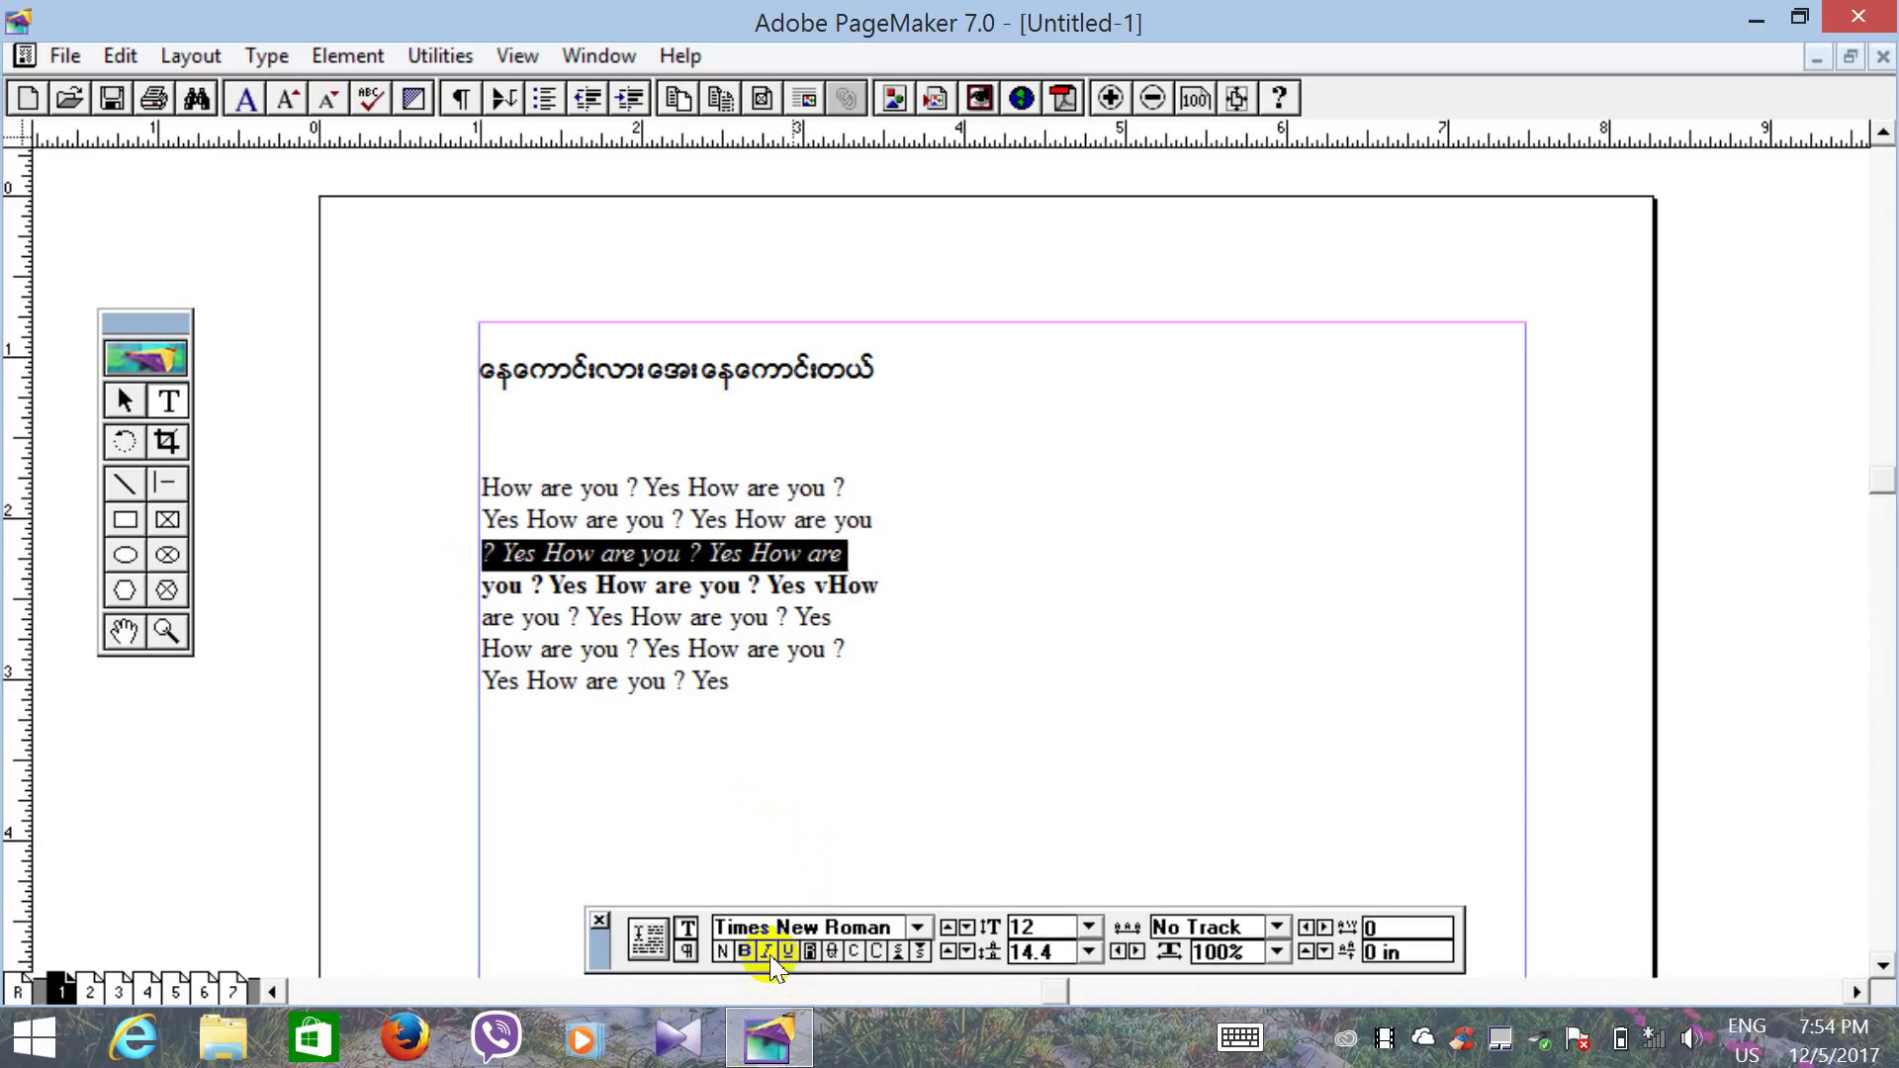
{"action": "left_click", "coordinate": [778, 684]}
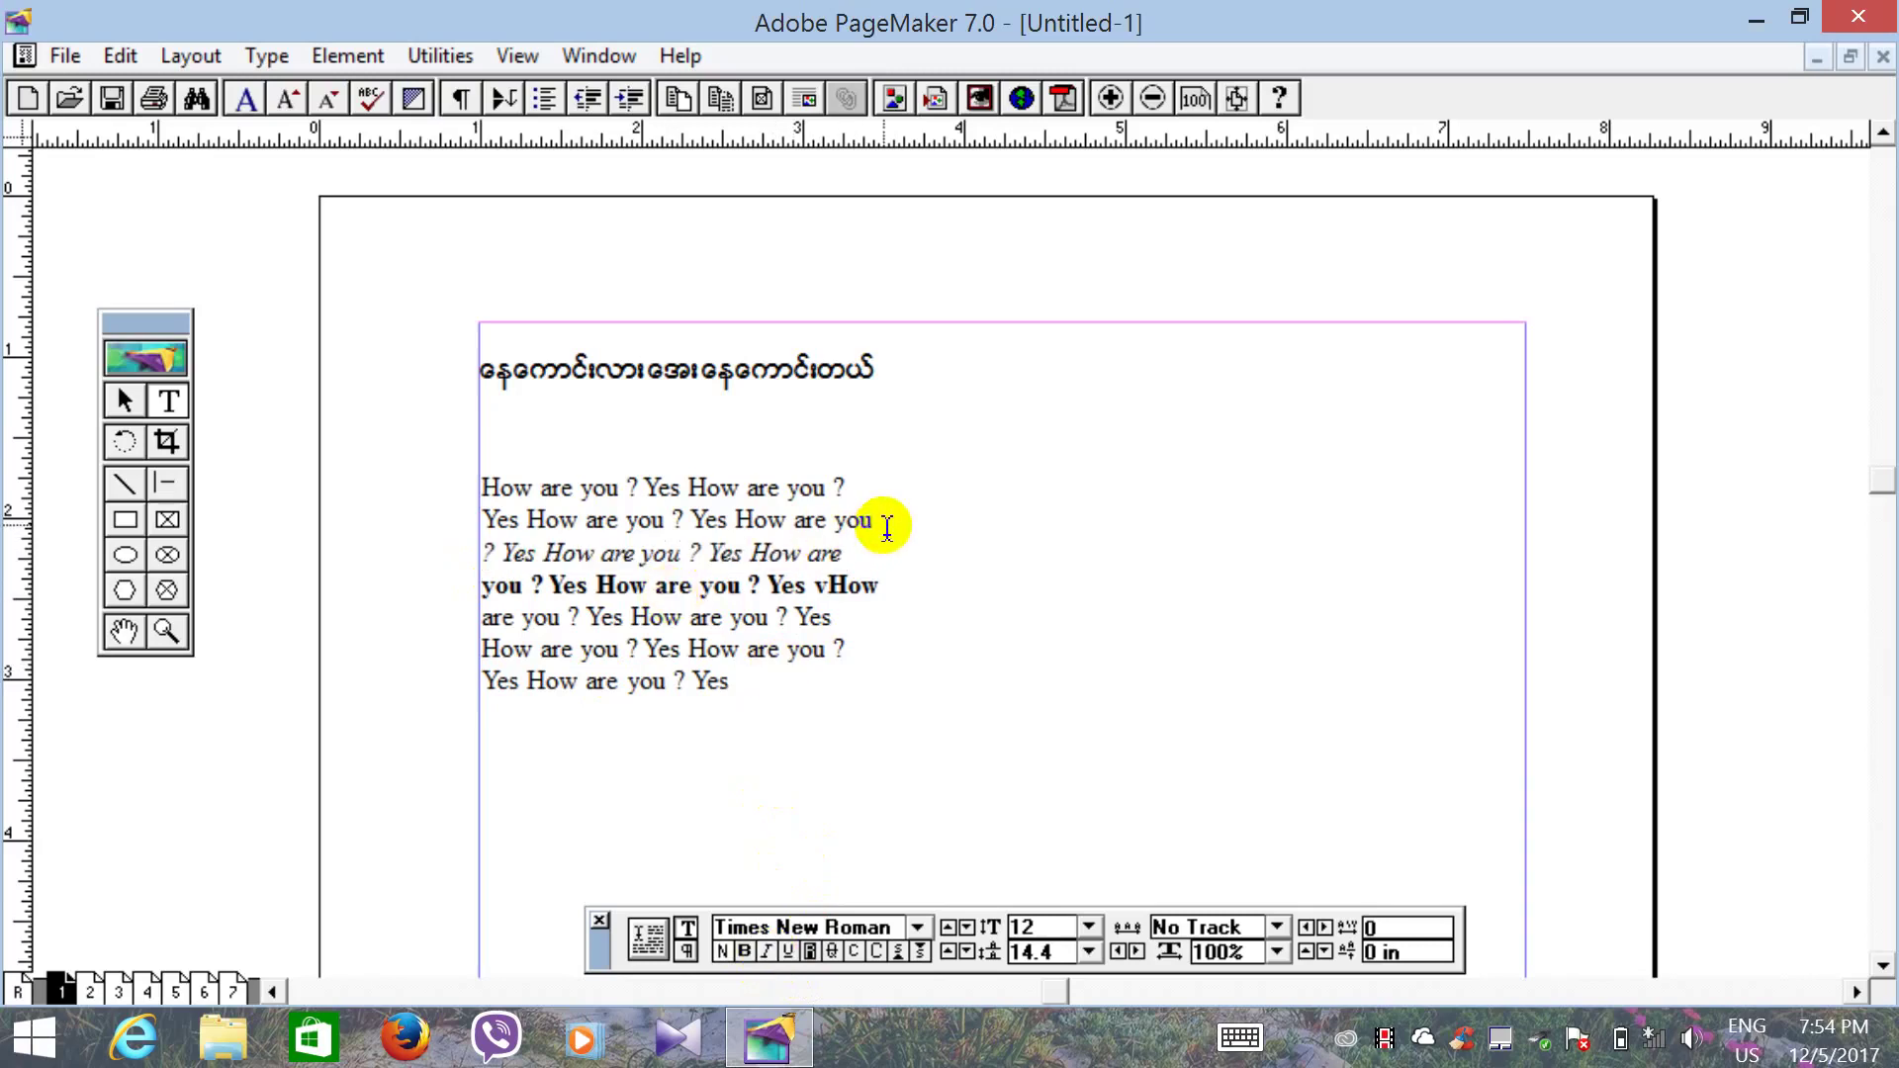
Step: Underline the second line of the English paragraph
{"action": "left_click_drag", "start_coordinate": [885, 524], "coordinate": [485, 521]}
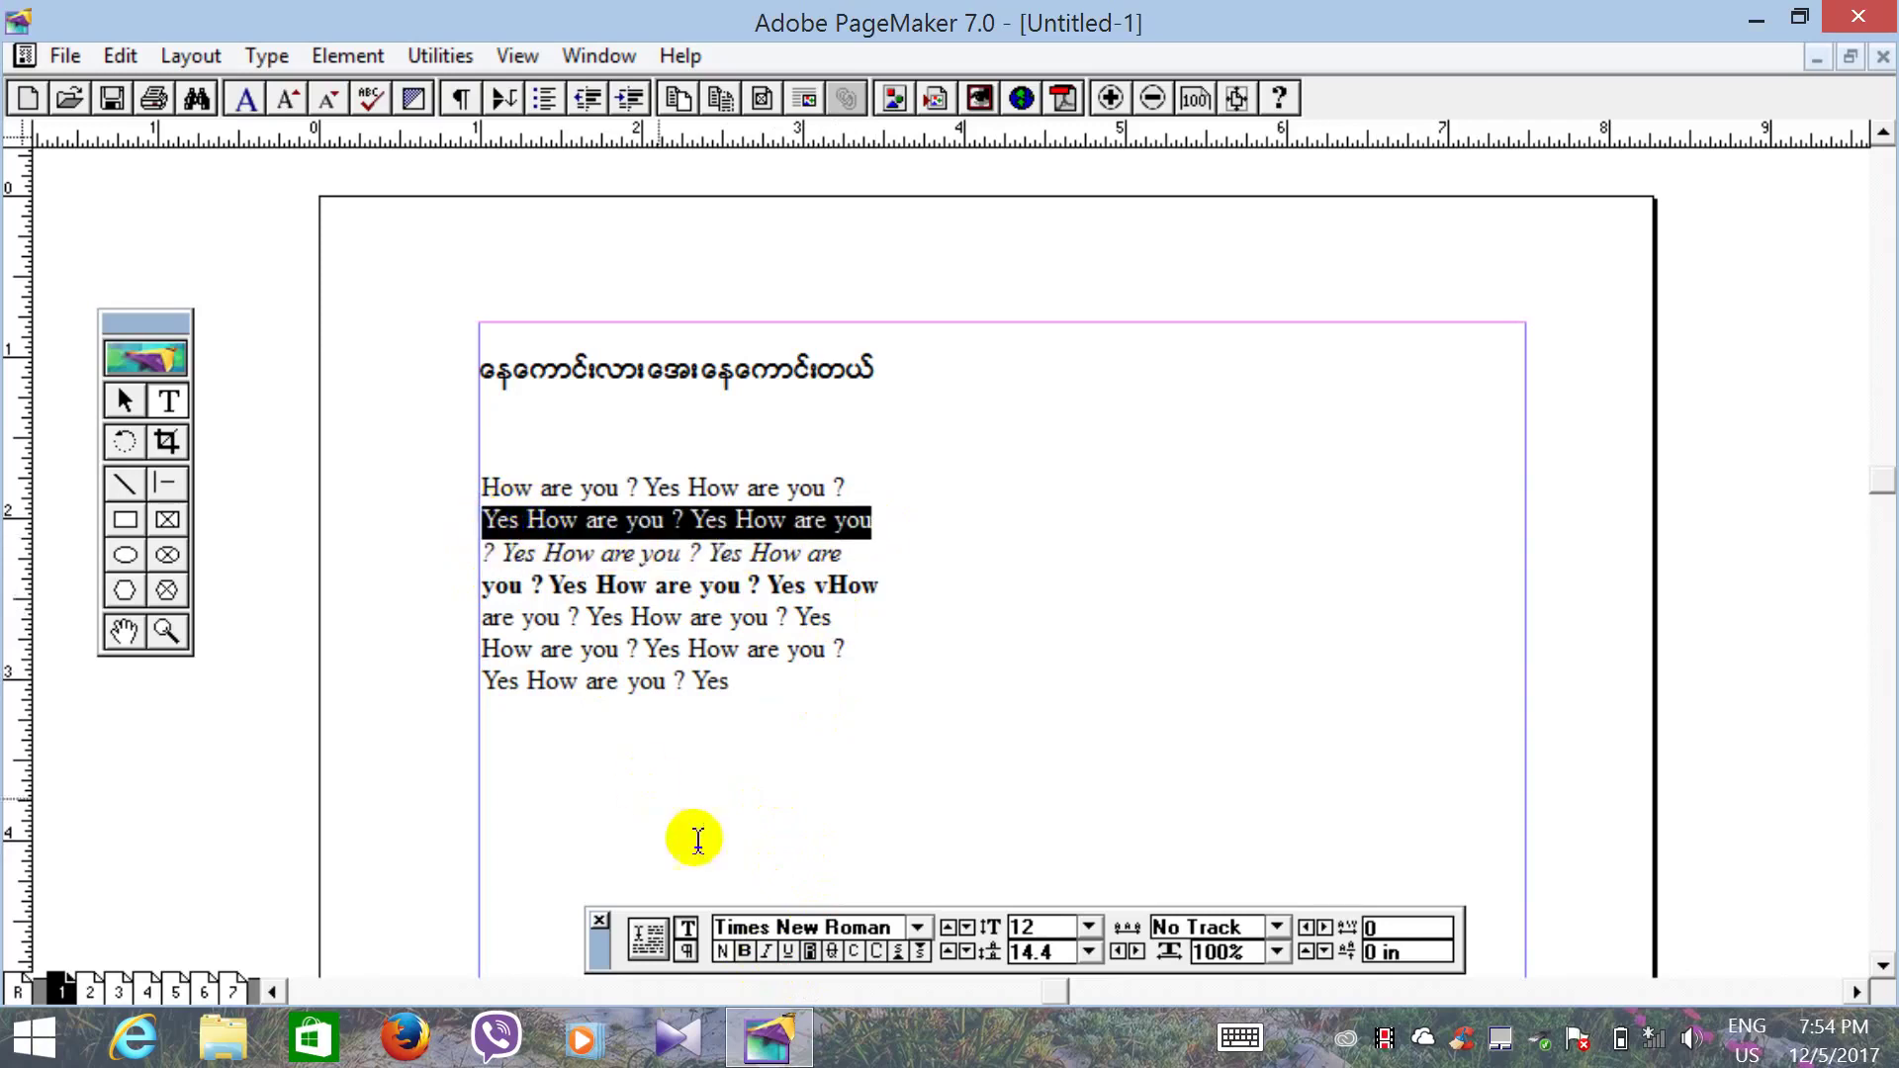
{"action": "left_click", "coordinate": [792, 952]}
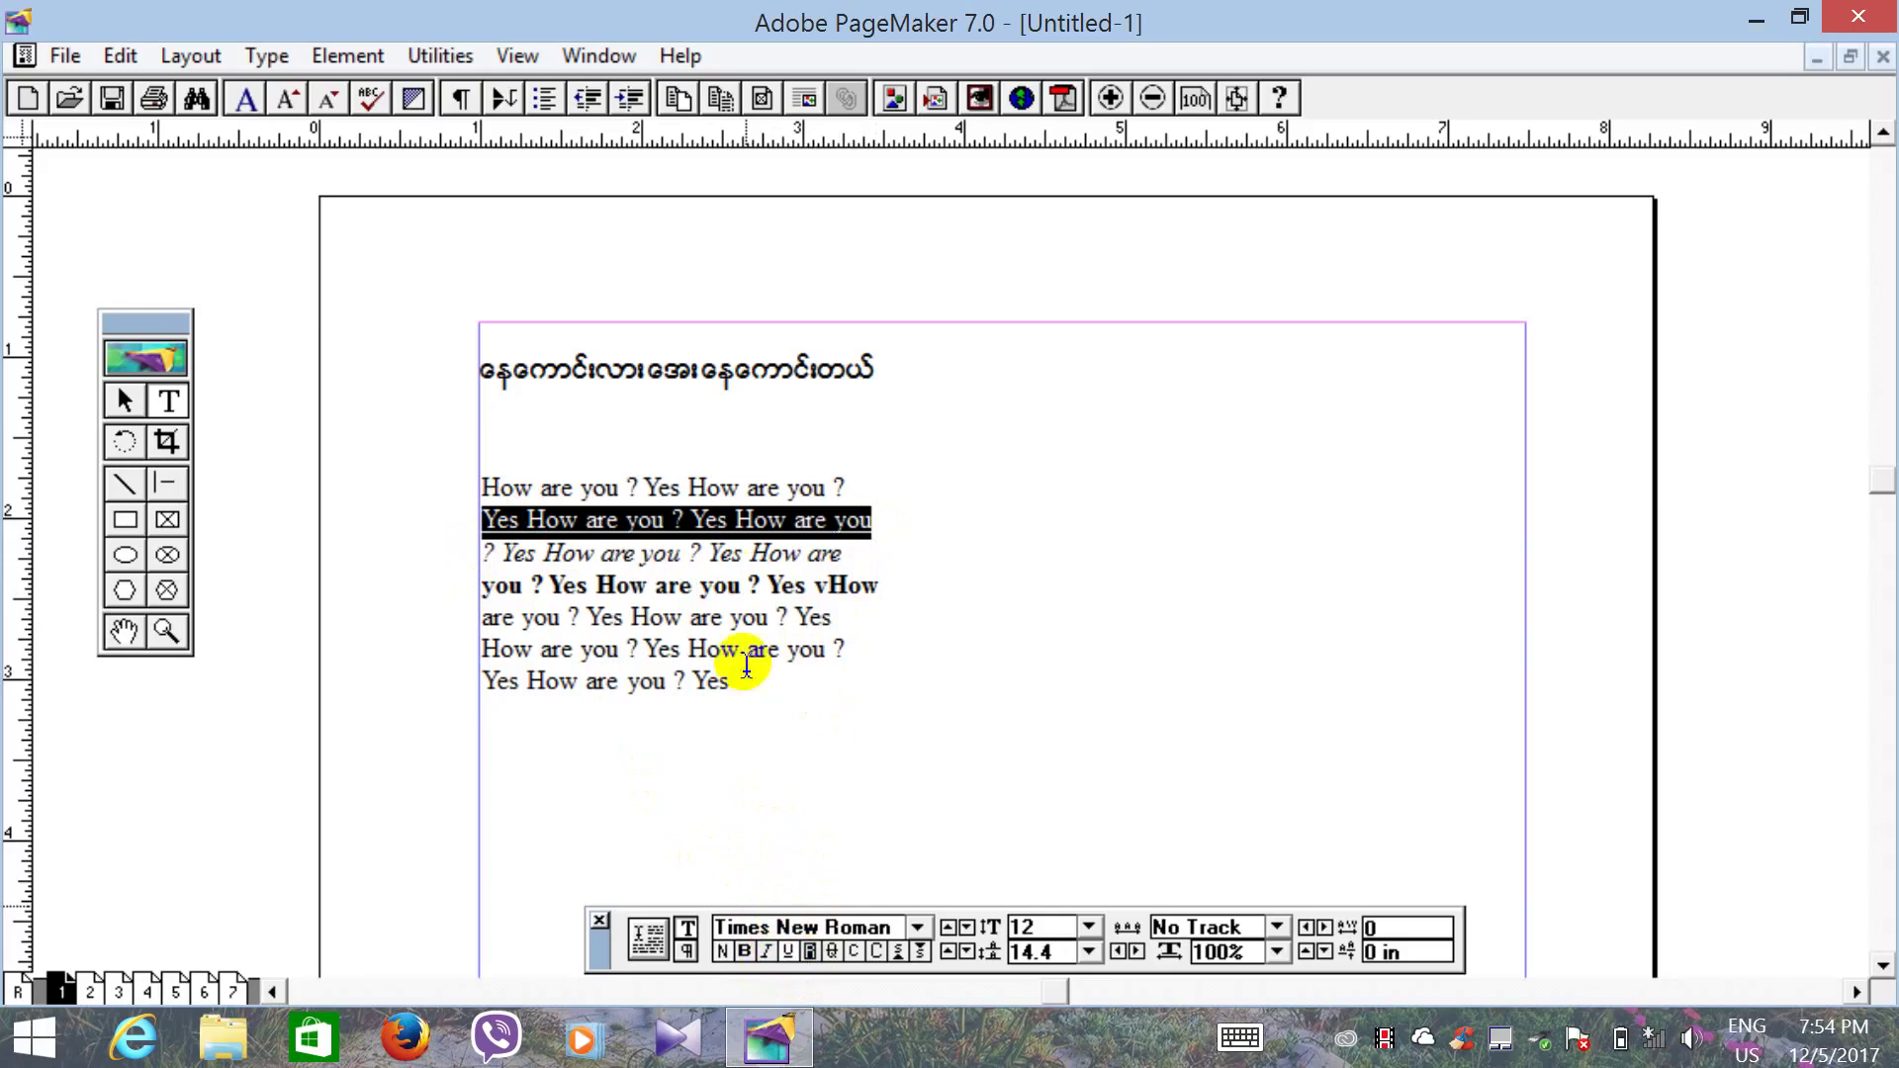
{"action": "left_click", "coordinate": [873, 645]}
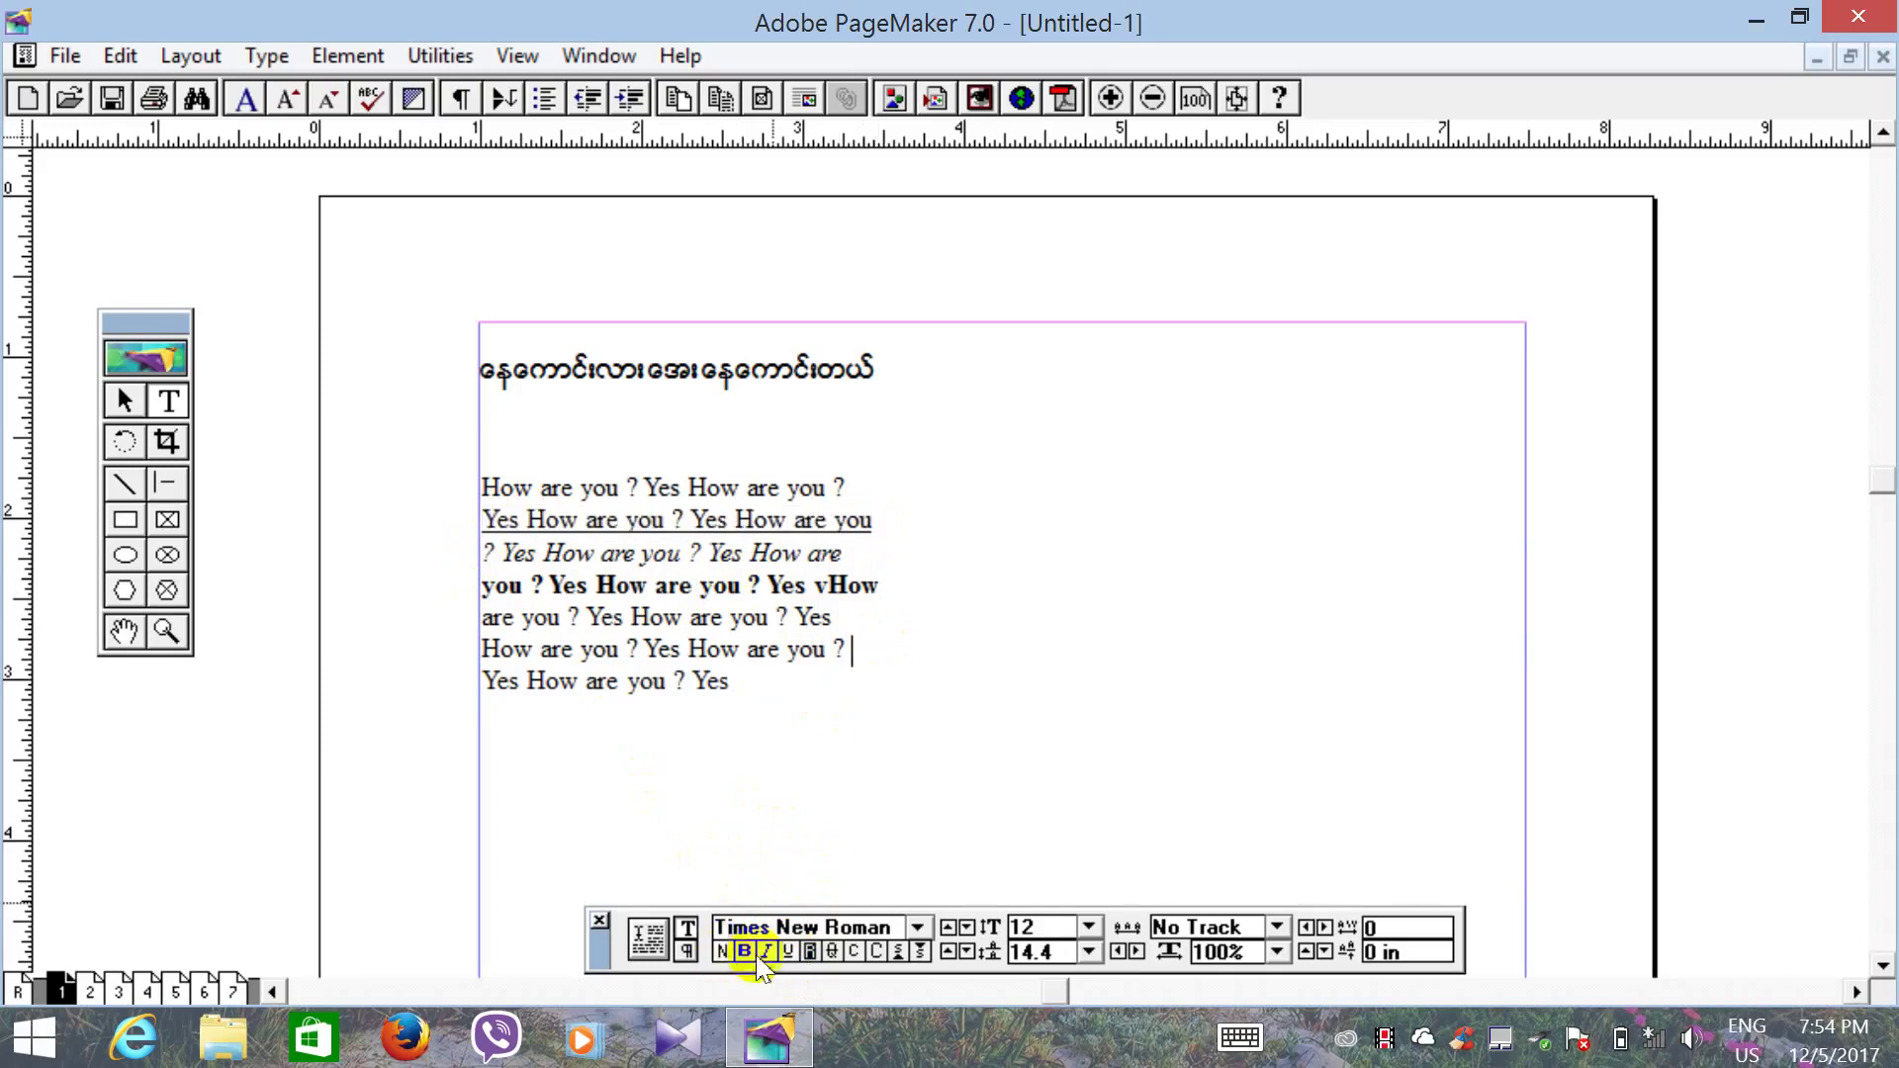
{"action": "left_click", "coordinate": [809, 952]}
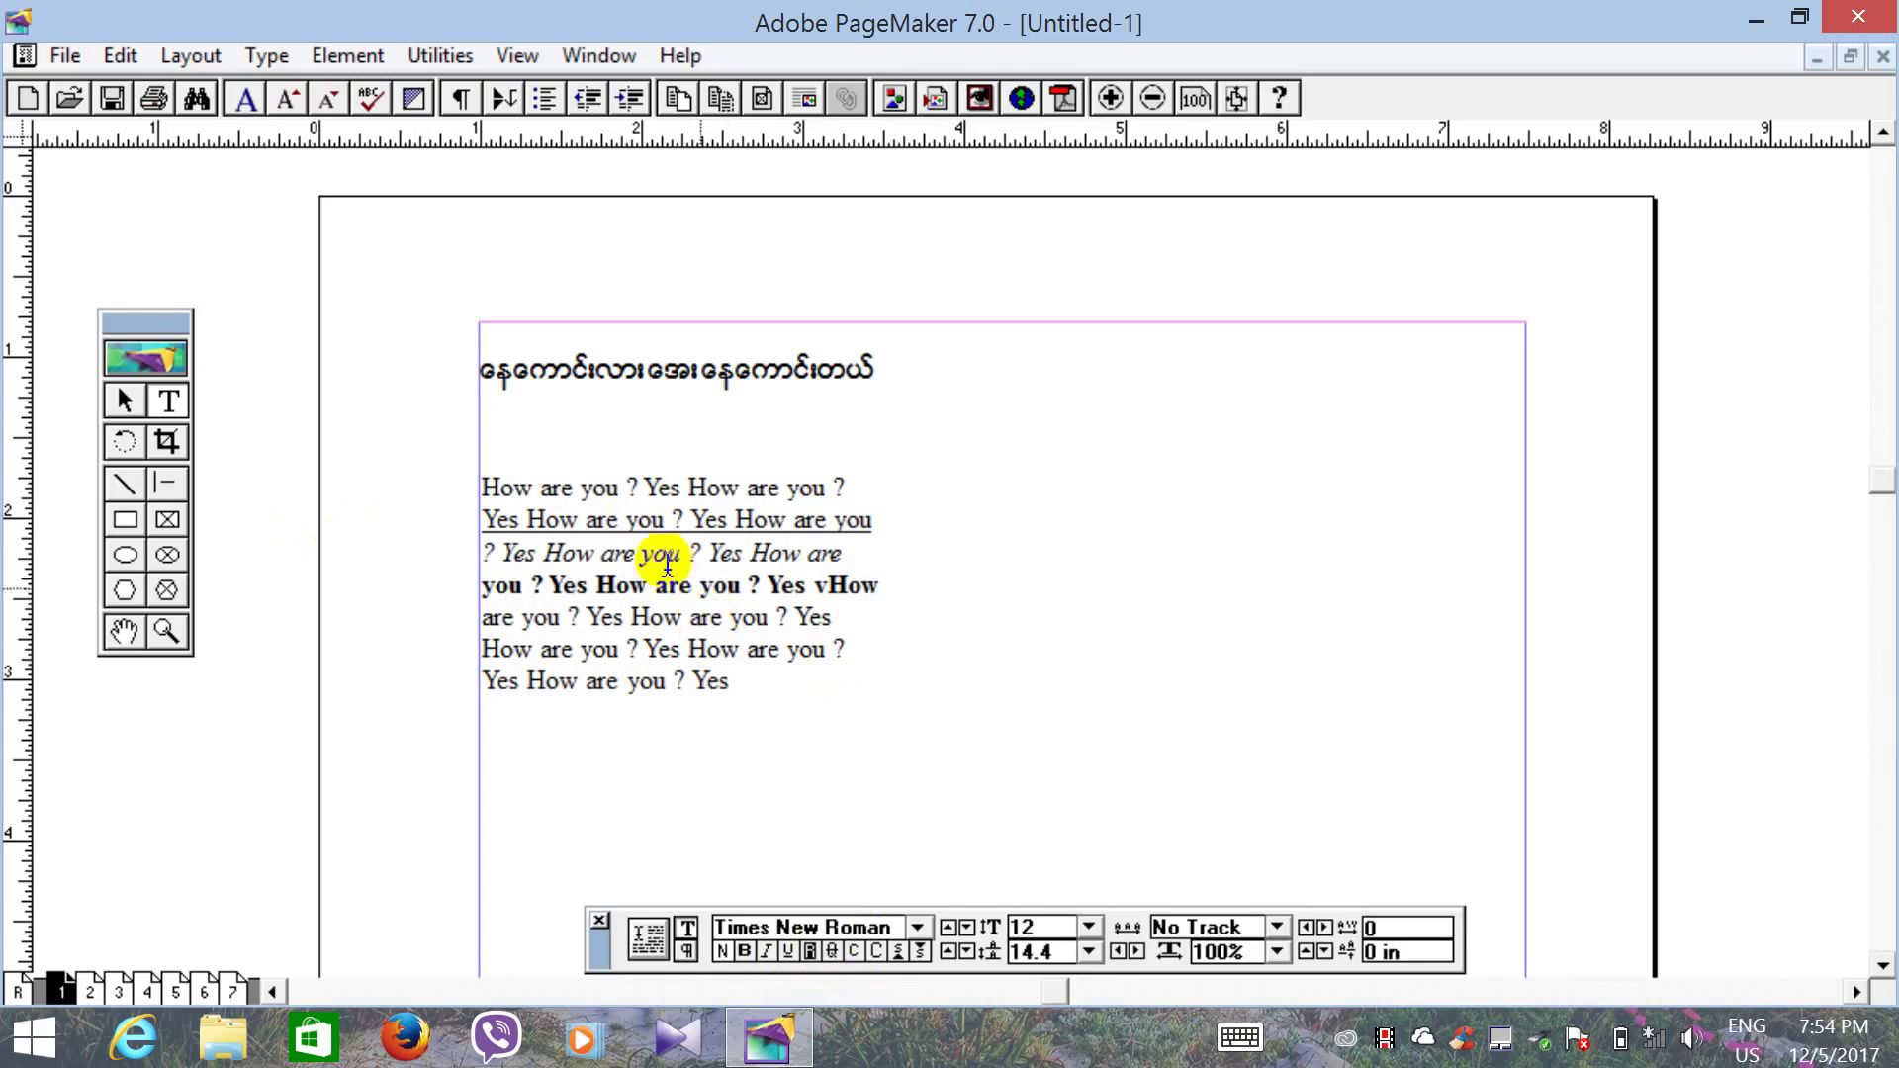
Step: Select the English text block with the Pointer tool and move it about 1.6 in right and 0.3 in down
{"action": "left_click", "coordinate": [119, 397]}
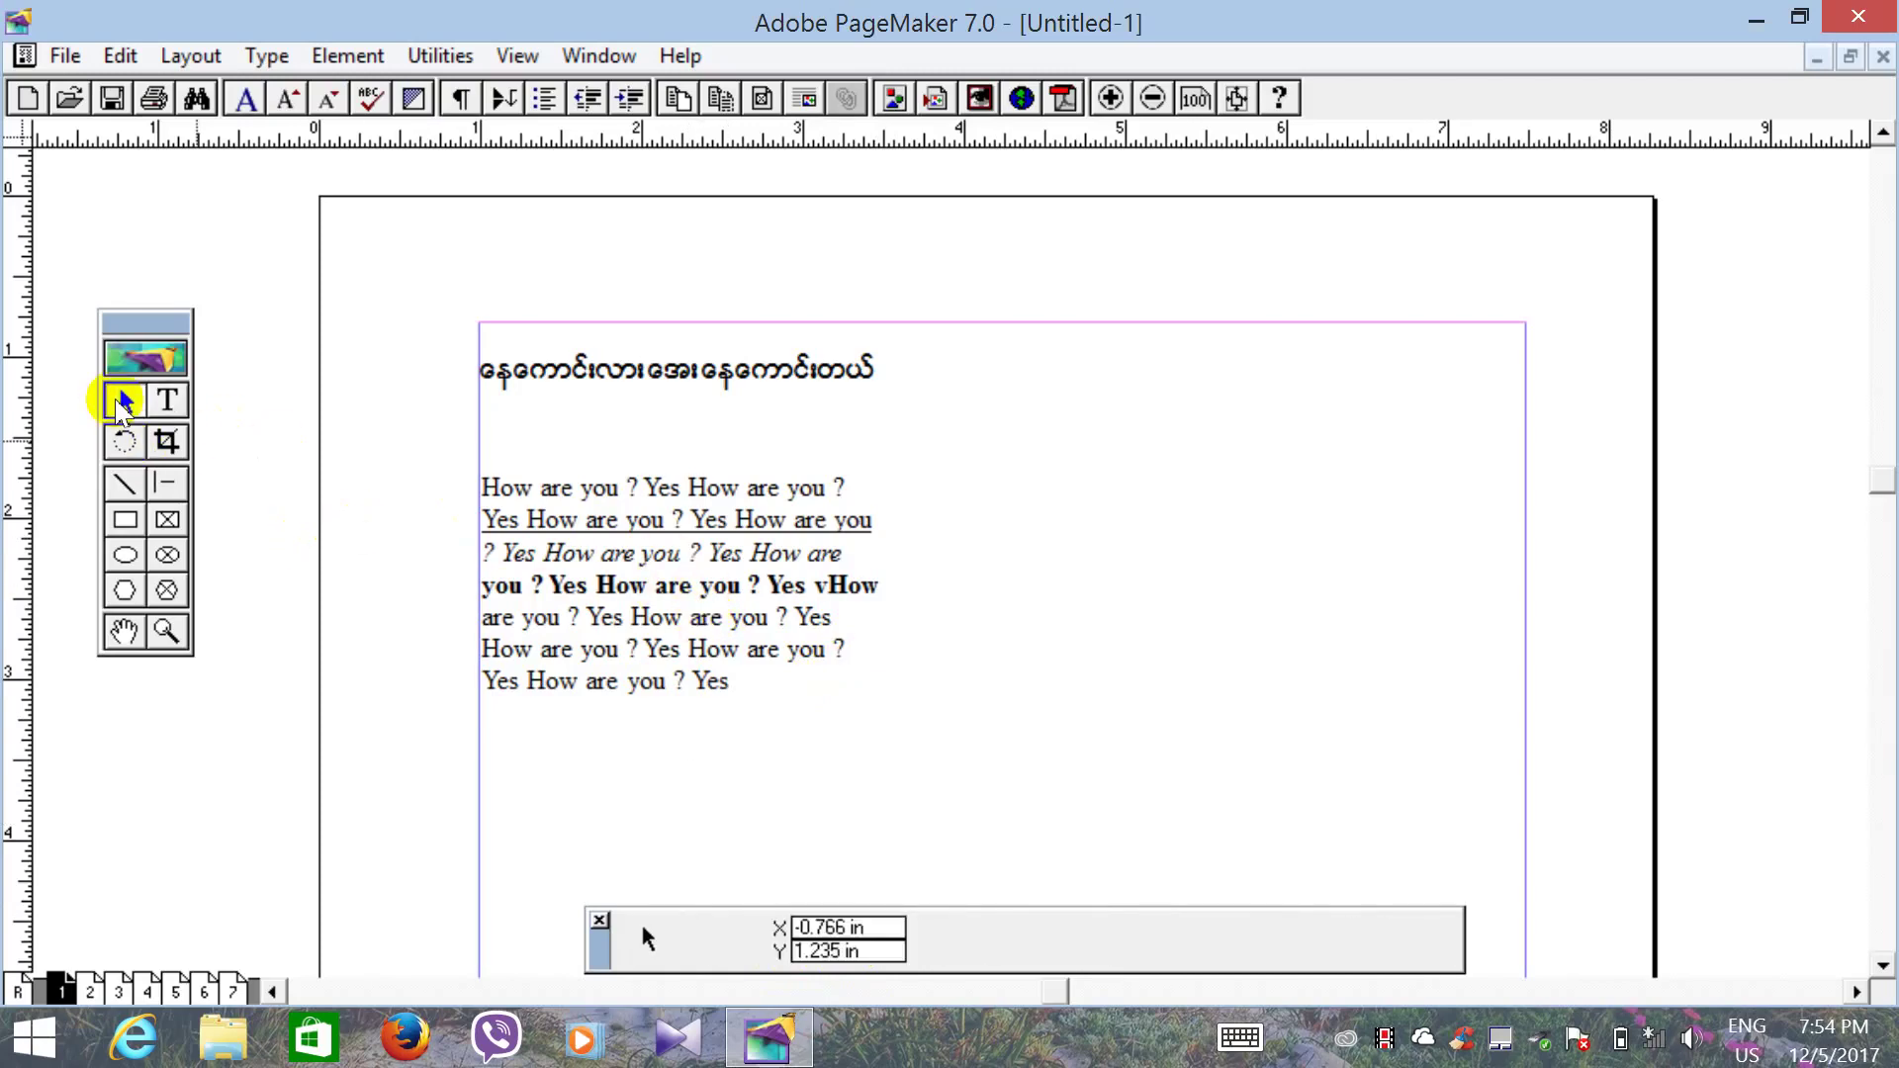
{"action": "left_click", "coordinate": [677, 617]}
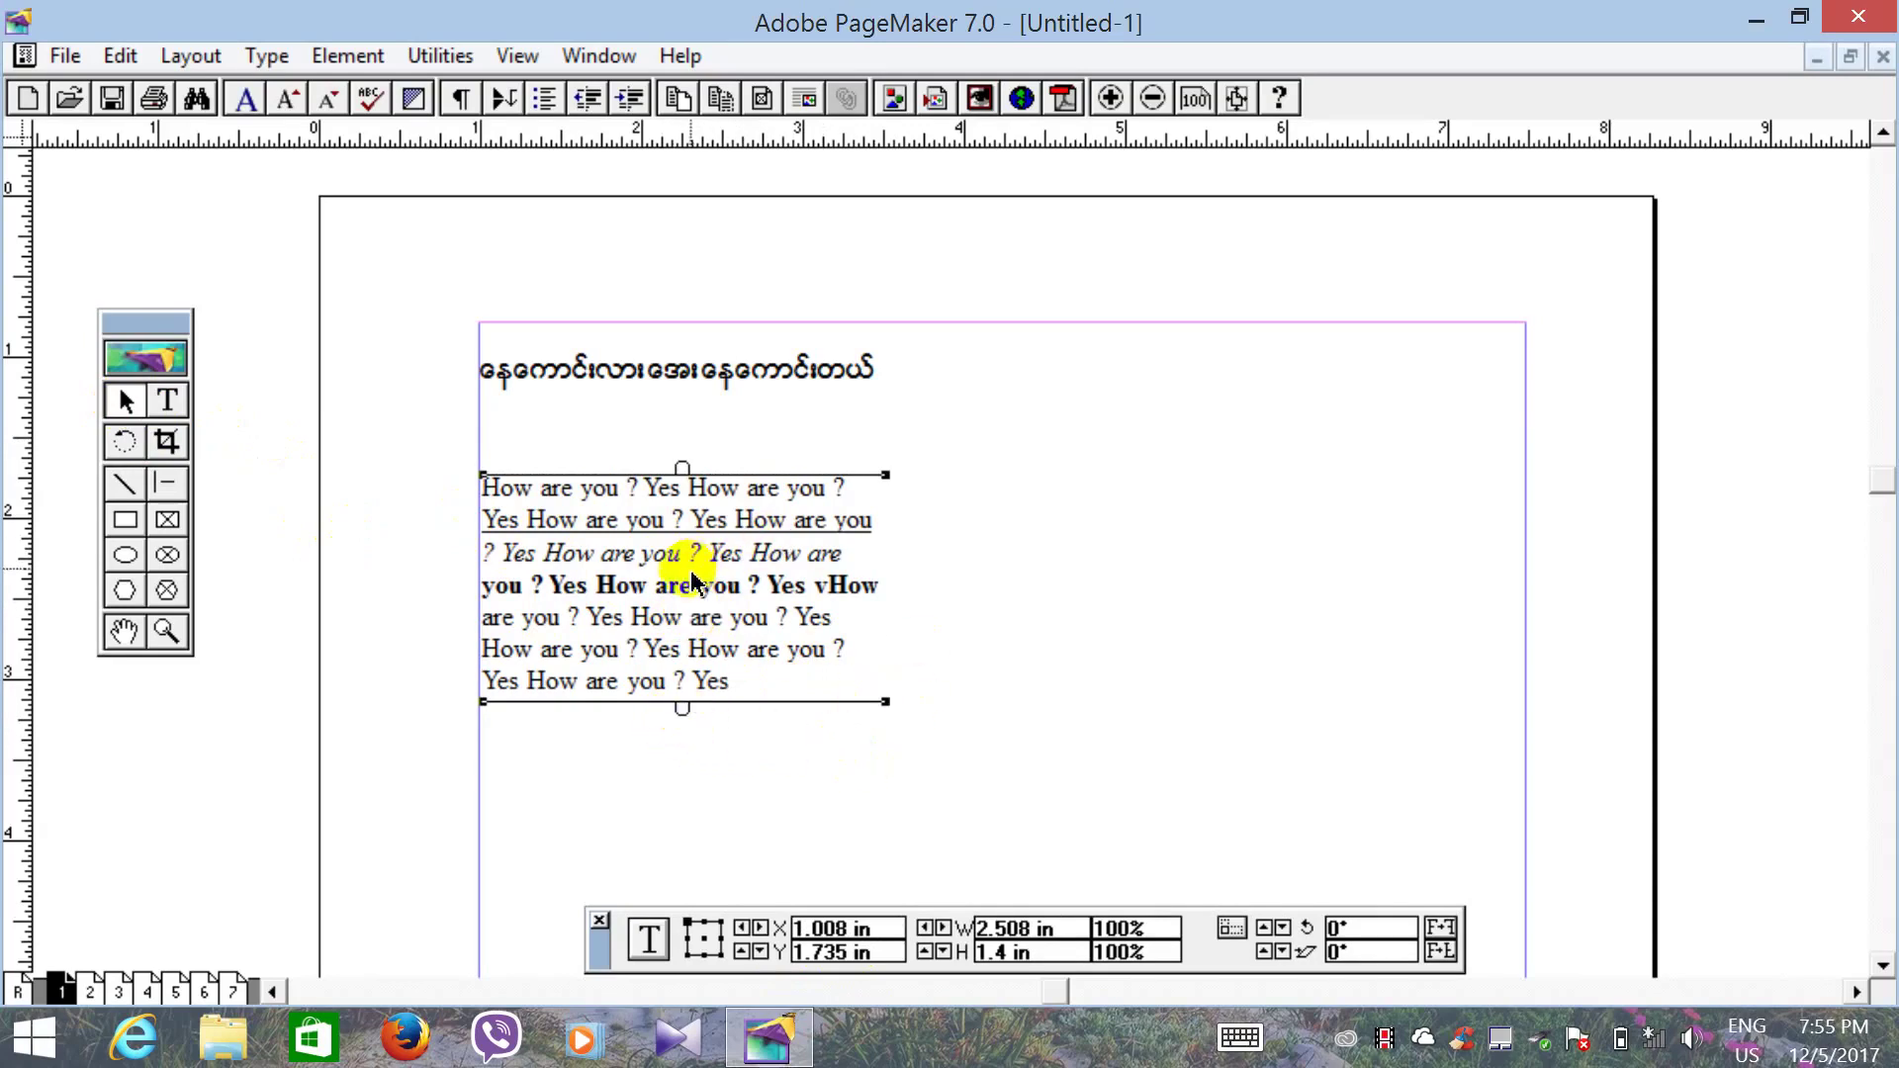
{"action": "left_click_drag", "start_coordinate": [675, 588], "coordinate": [929, 633]}
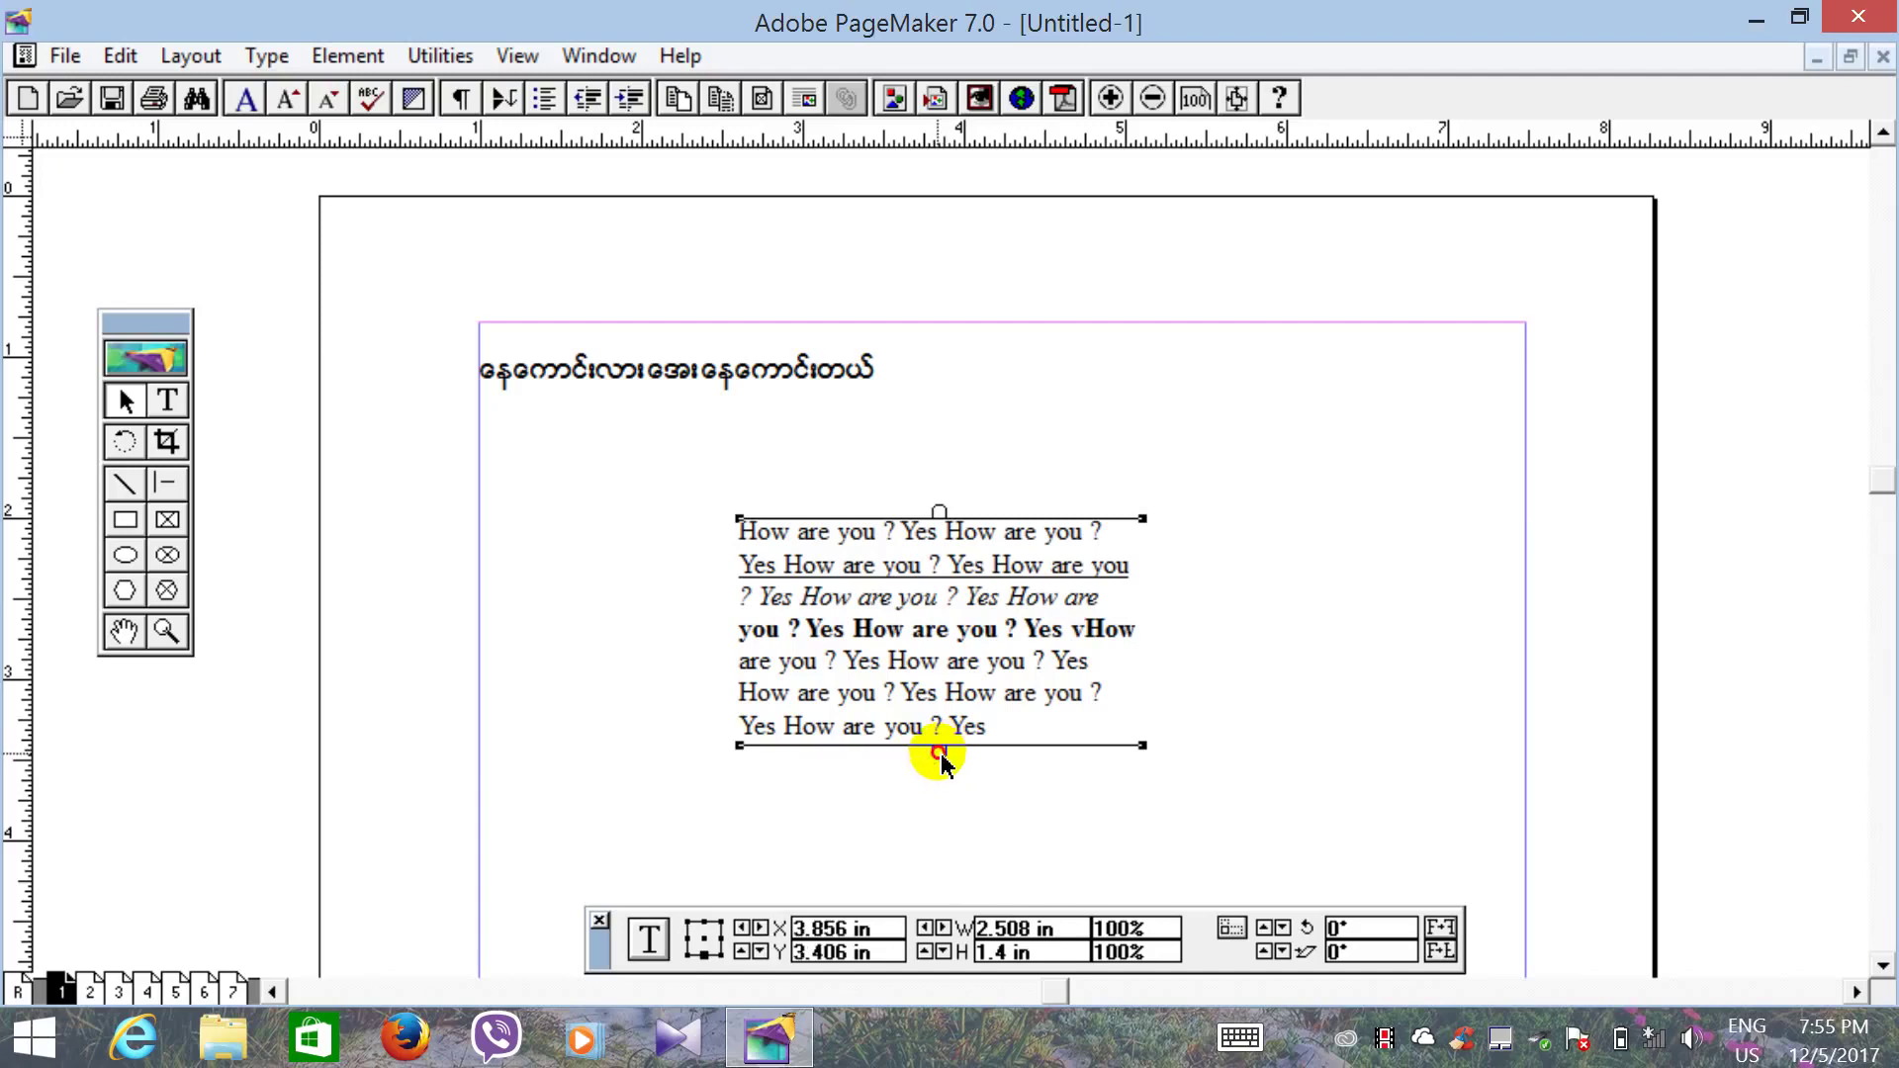
Step: Shorten the English text block to its first three lines, extend it to four, and restore its full height
{"action": "left_click_drag", "start_coordinate": [942, 757], "coordinate": [940, 623]}
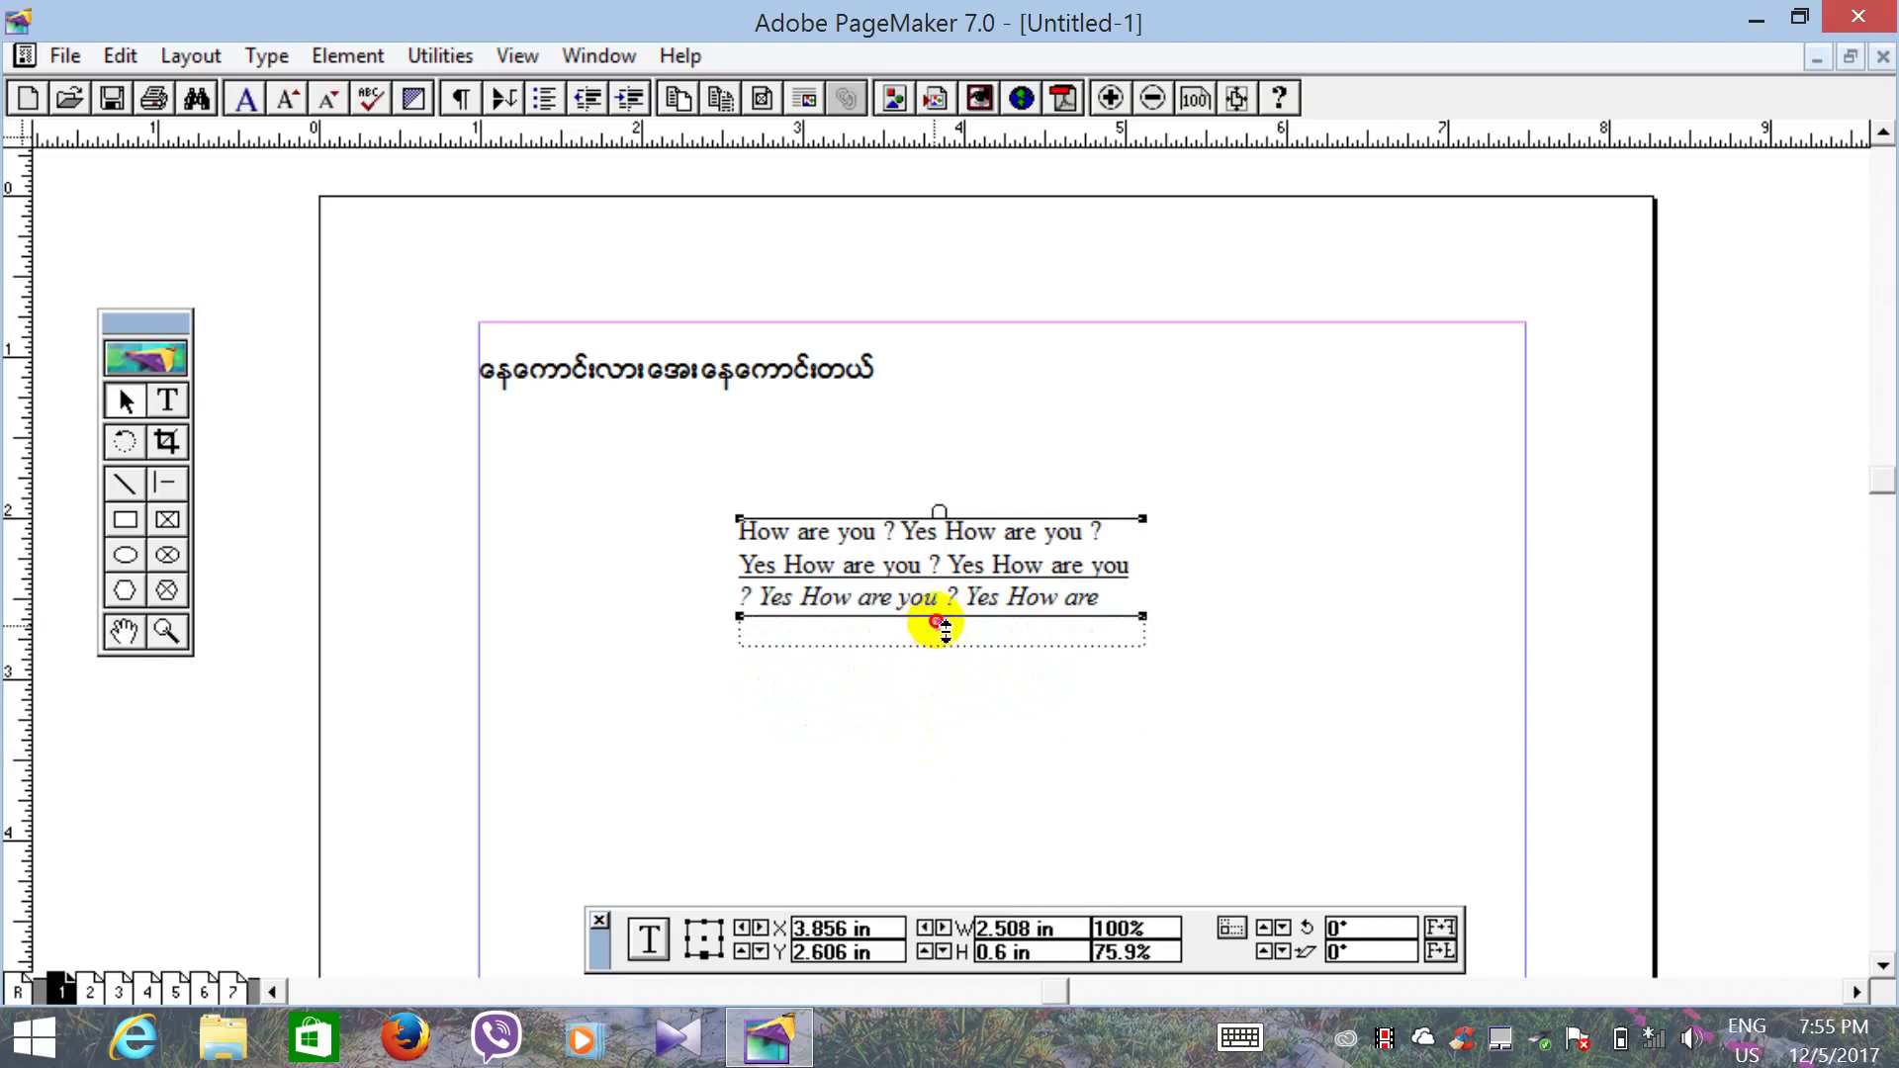
{"action": "left_click_drag", "start_coordinate": [939, 623], "coordinate": [944, 649]}
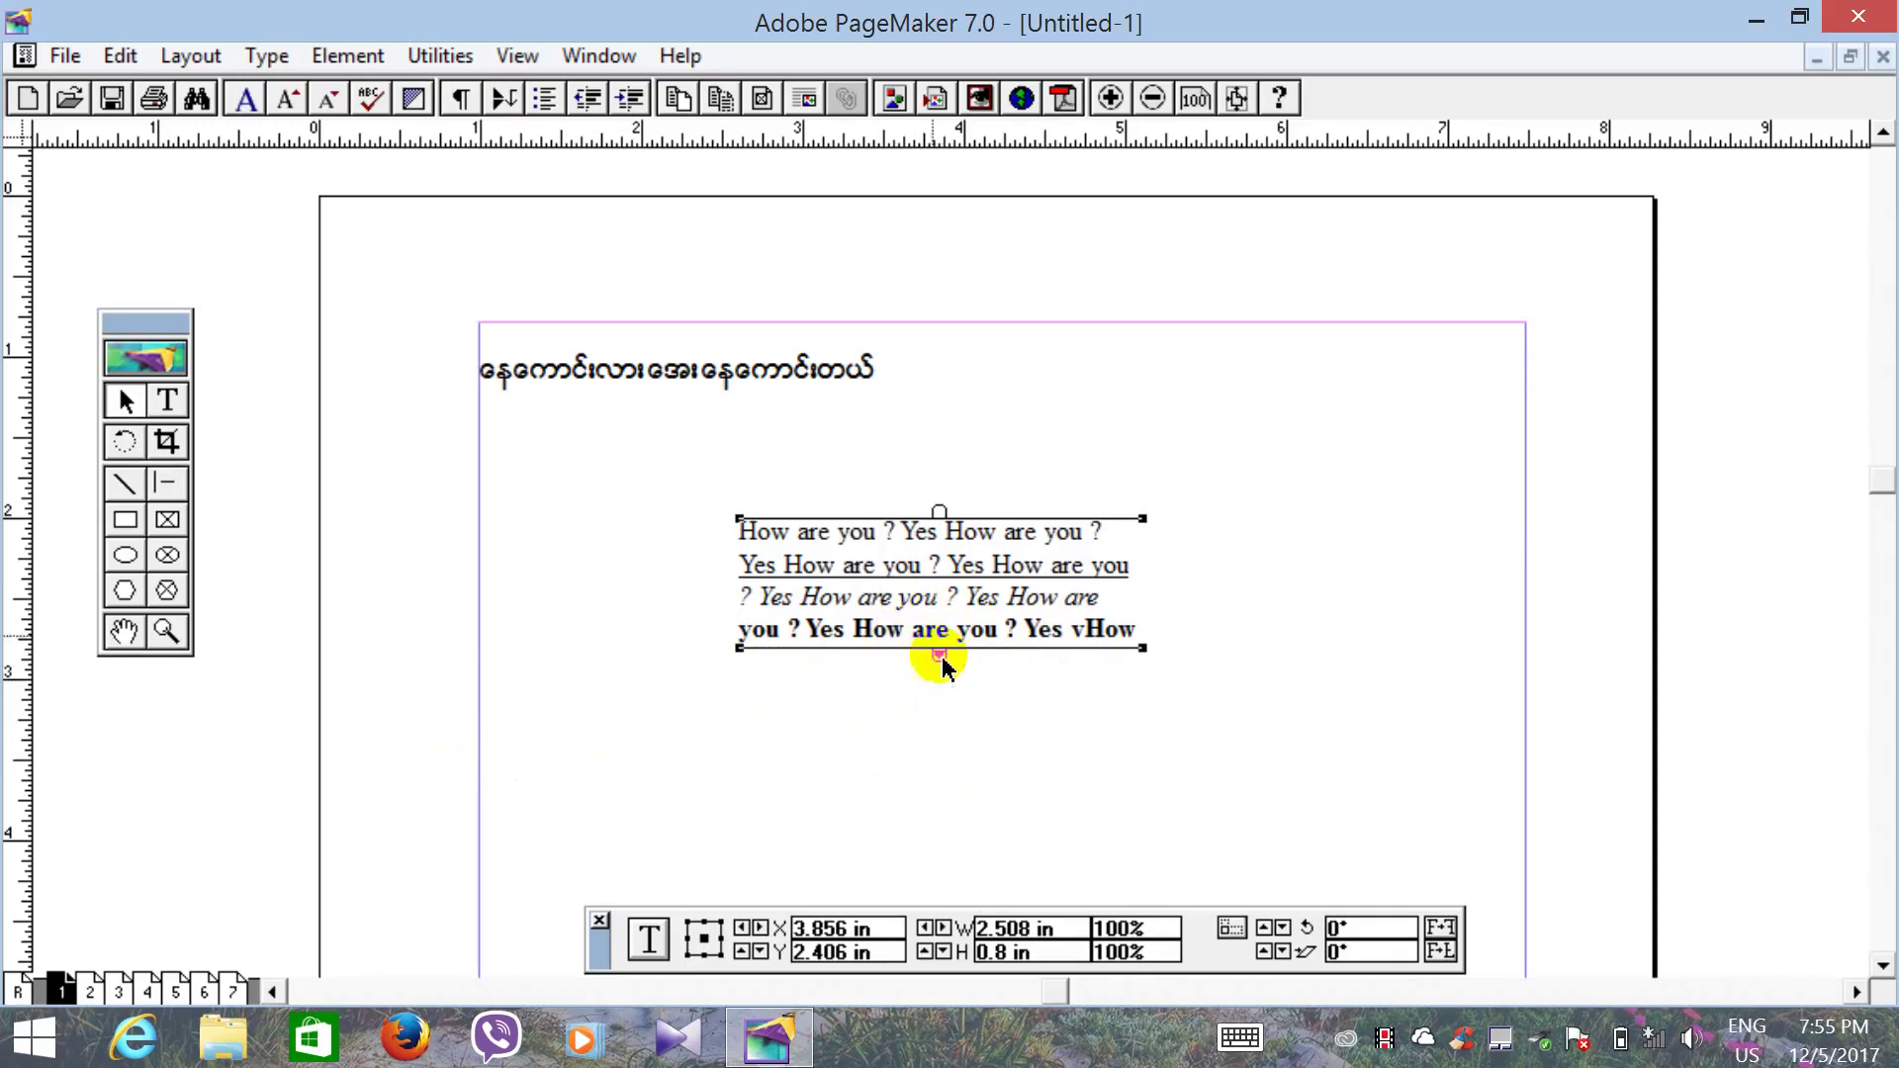
{"action": "left_click_drag", "start_coordinate": [942, 660], "coordinate": [941, 805]}
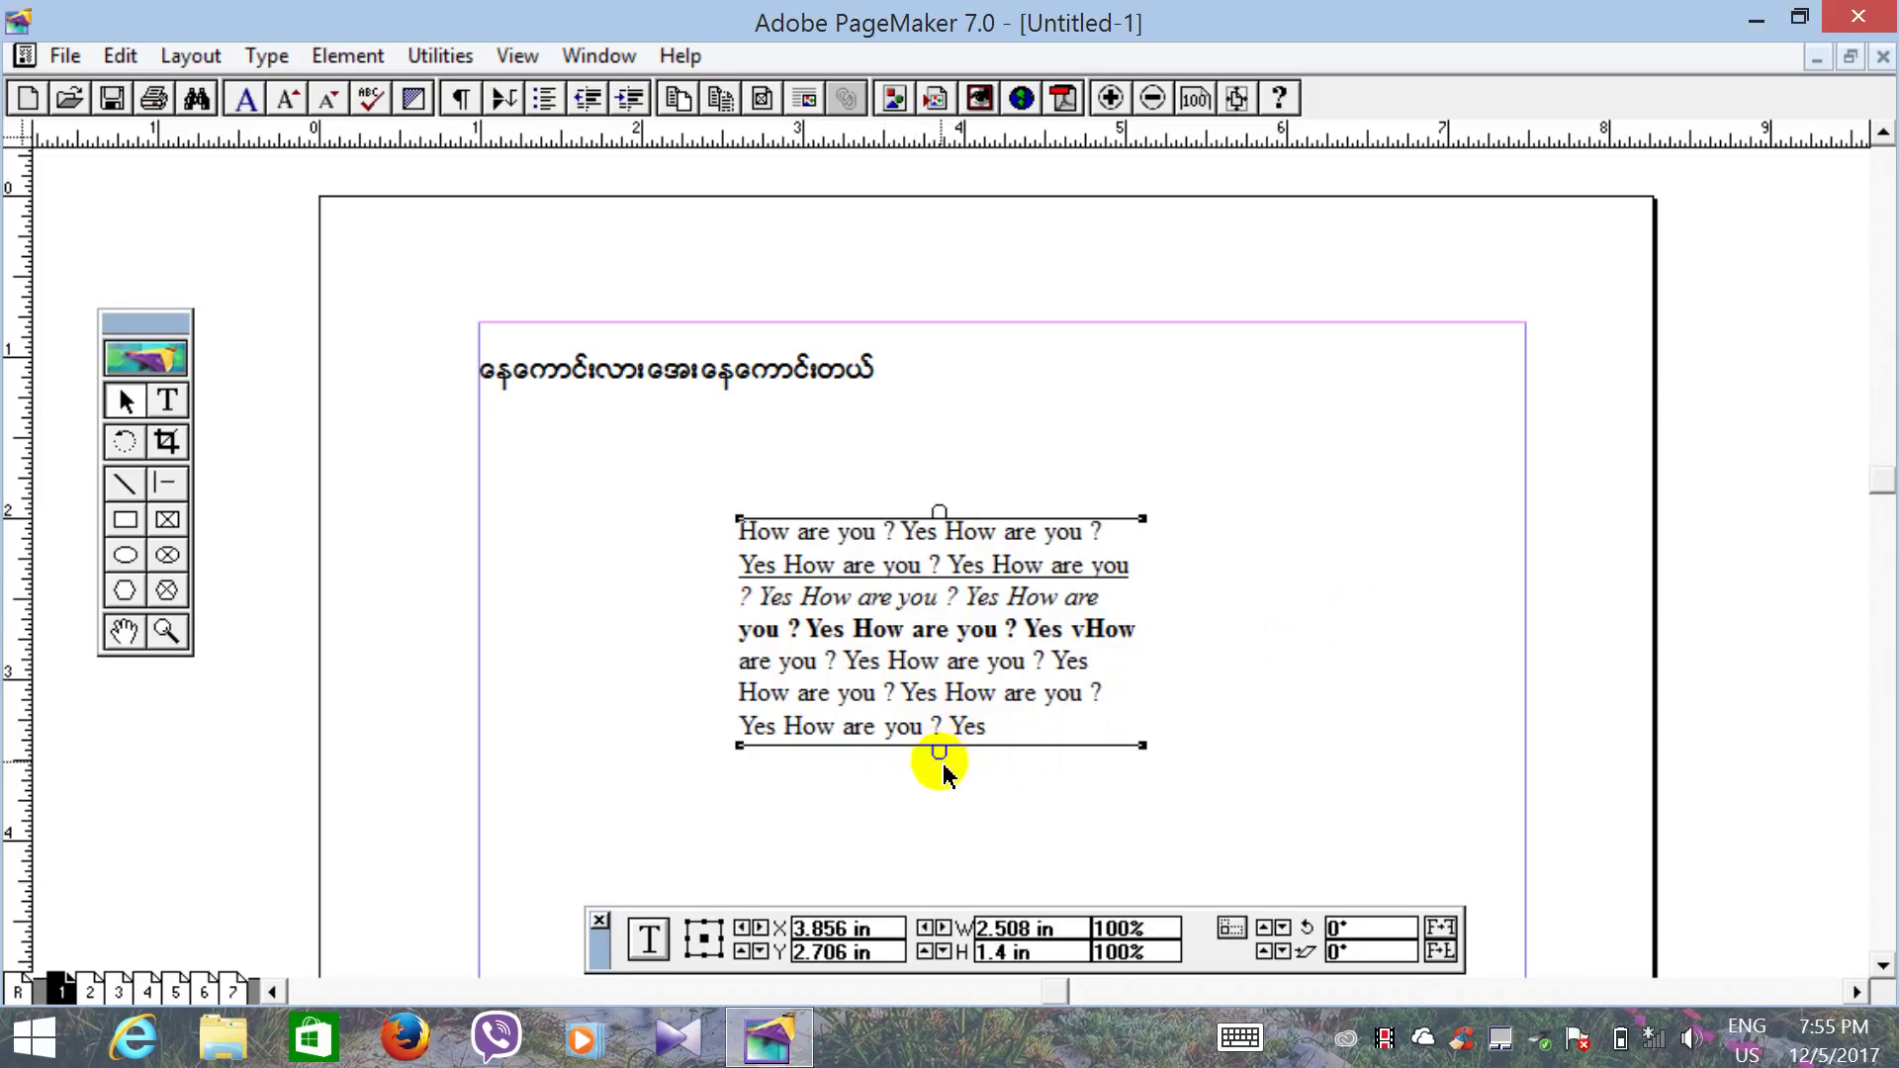
Step: Shorten the English text block to its first four lines and flow the overflow text into a new block at the left margin below
{"action": "left_click_drag", "start_coordinate": [943, 761], "coordinate": [967, 665]}
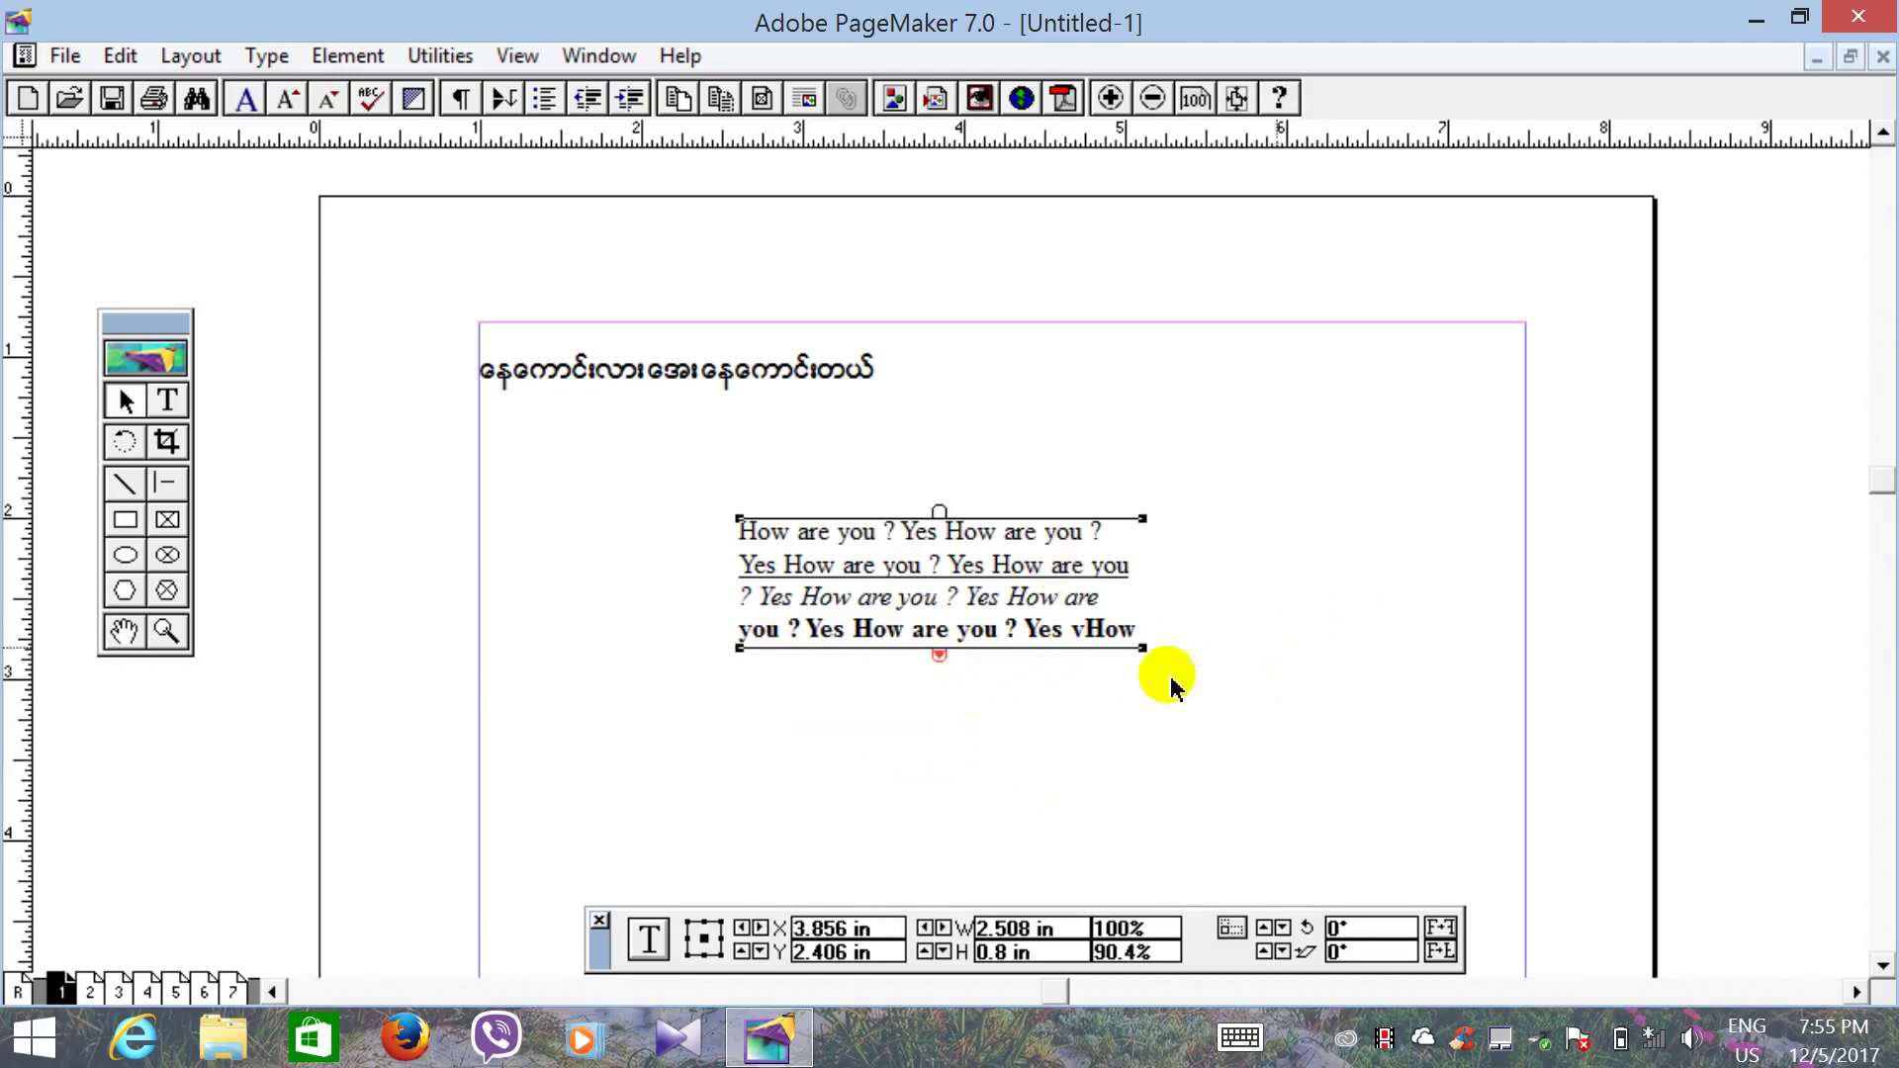
{"action": "left_click", "coordinate": [943, 655]}
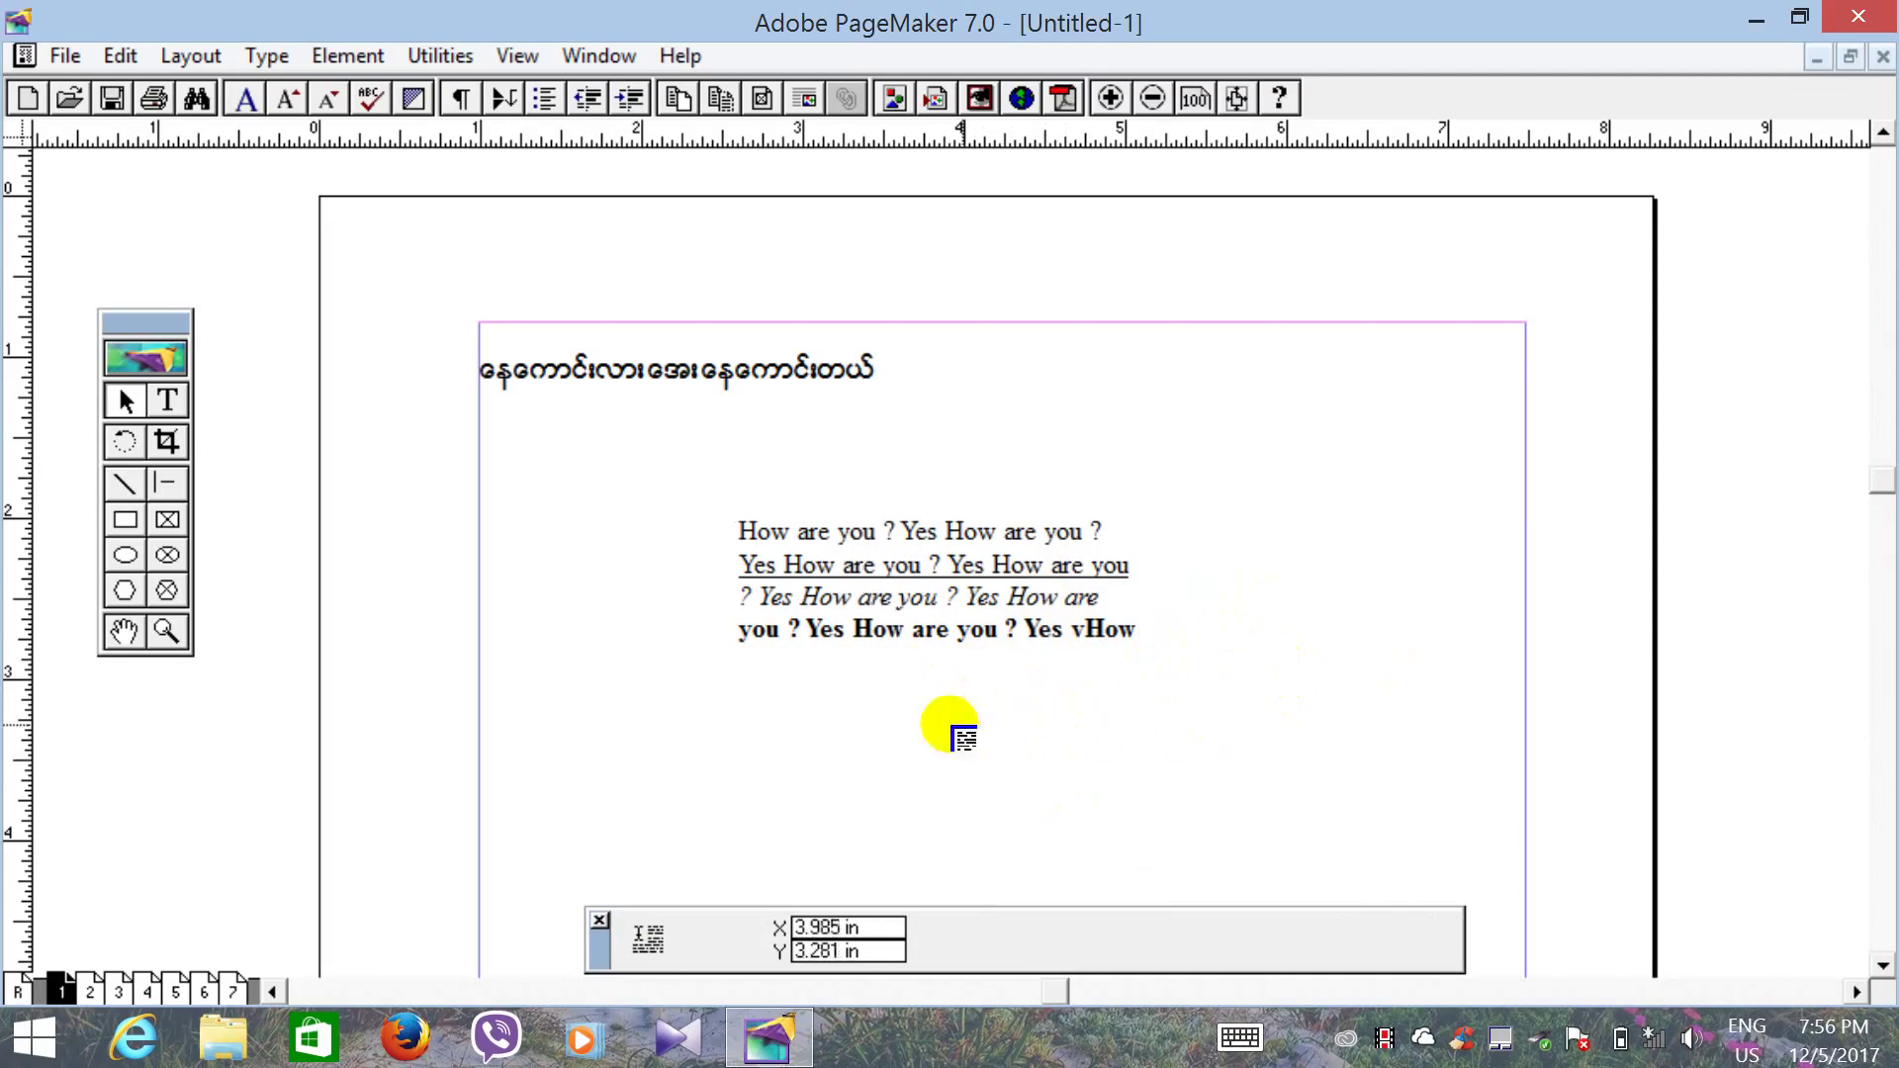
{"action": "left_click", "coordinate": [487, 823]}
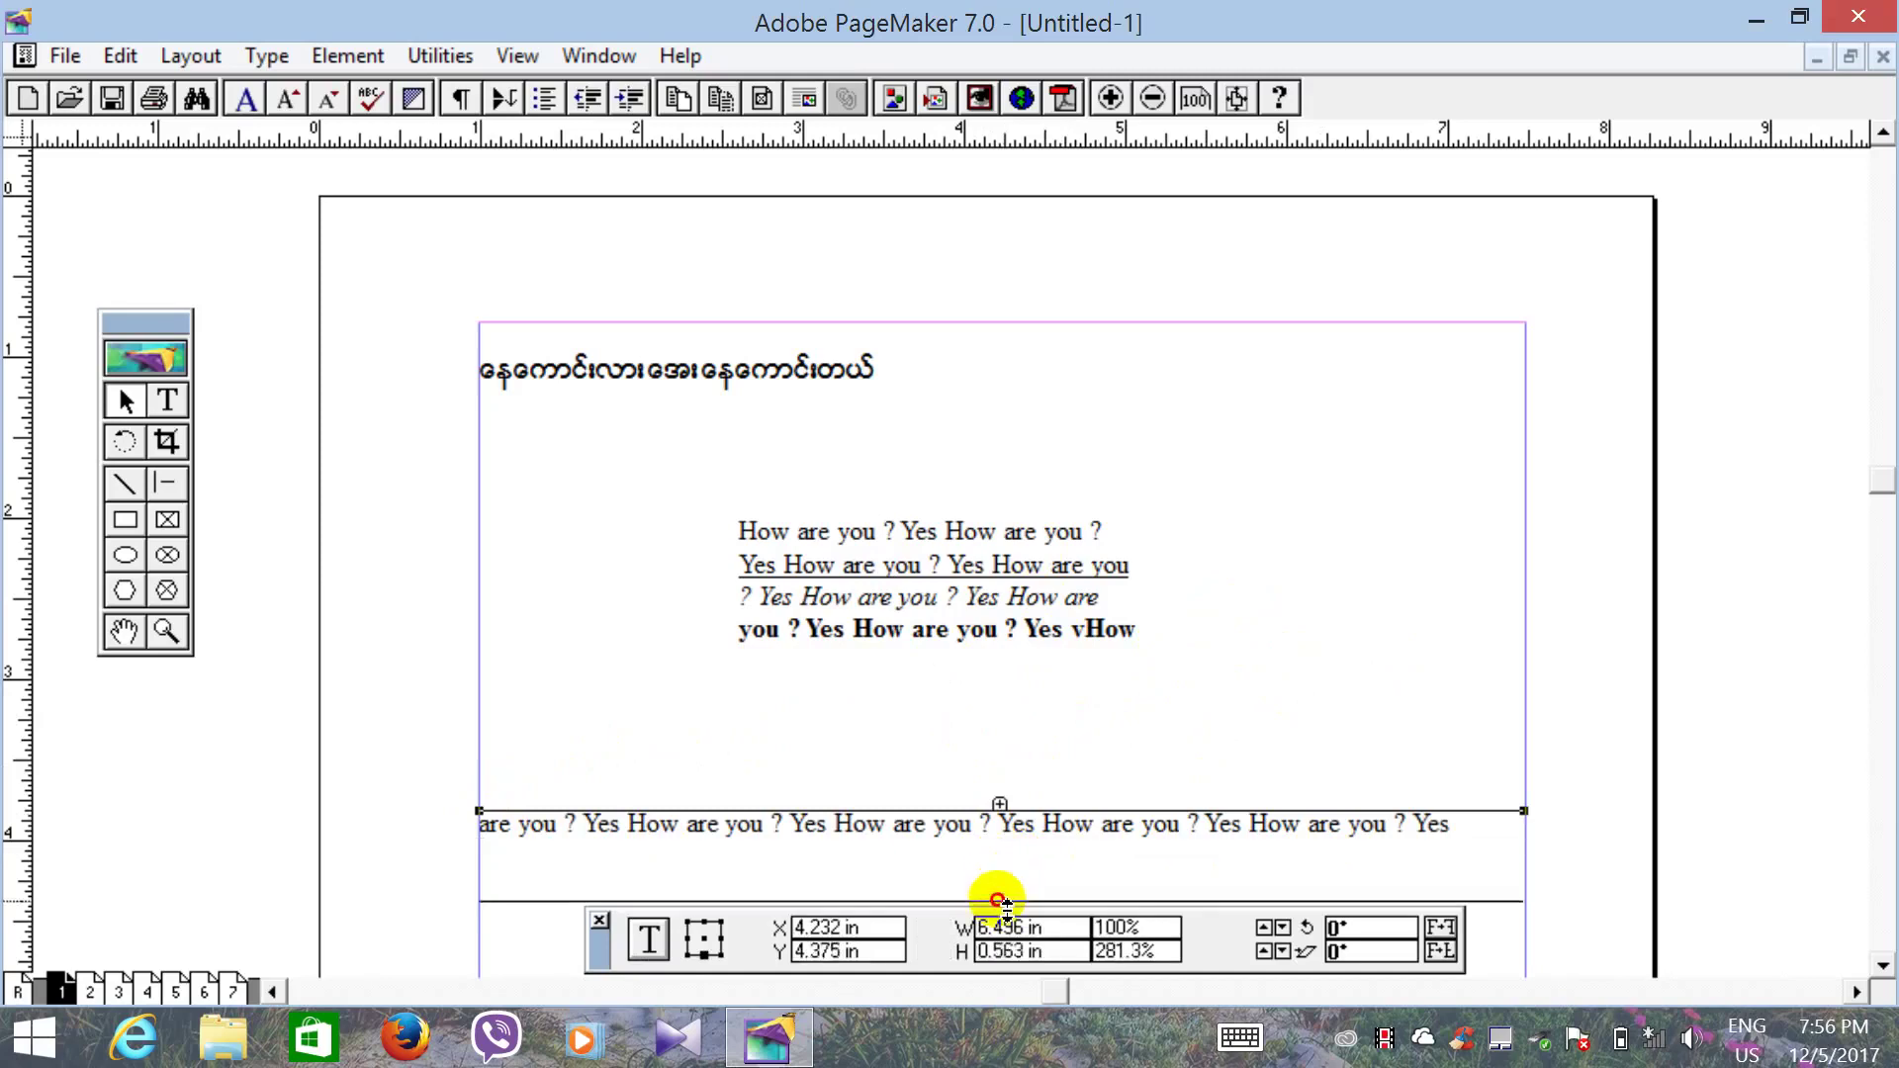
Step: Narrow the overflow text block to about 3.33 in wide and move it across to the page's right margin
{"action": "left_click_drag", "start_coordinate": [1523, 843], "coordinate": [1013, 874]}
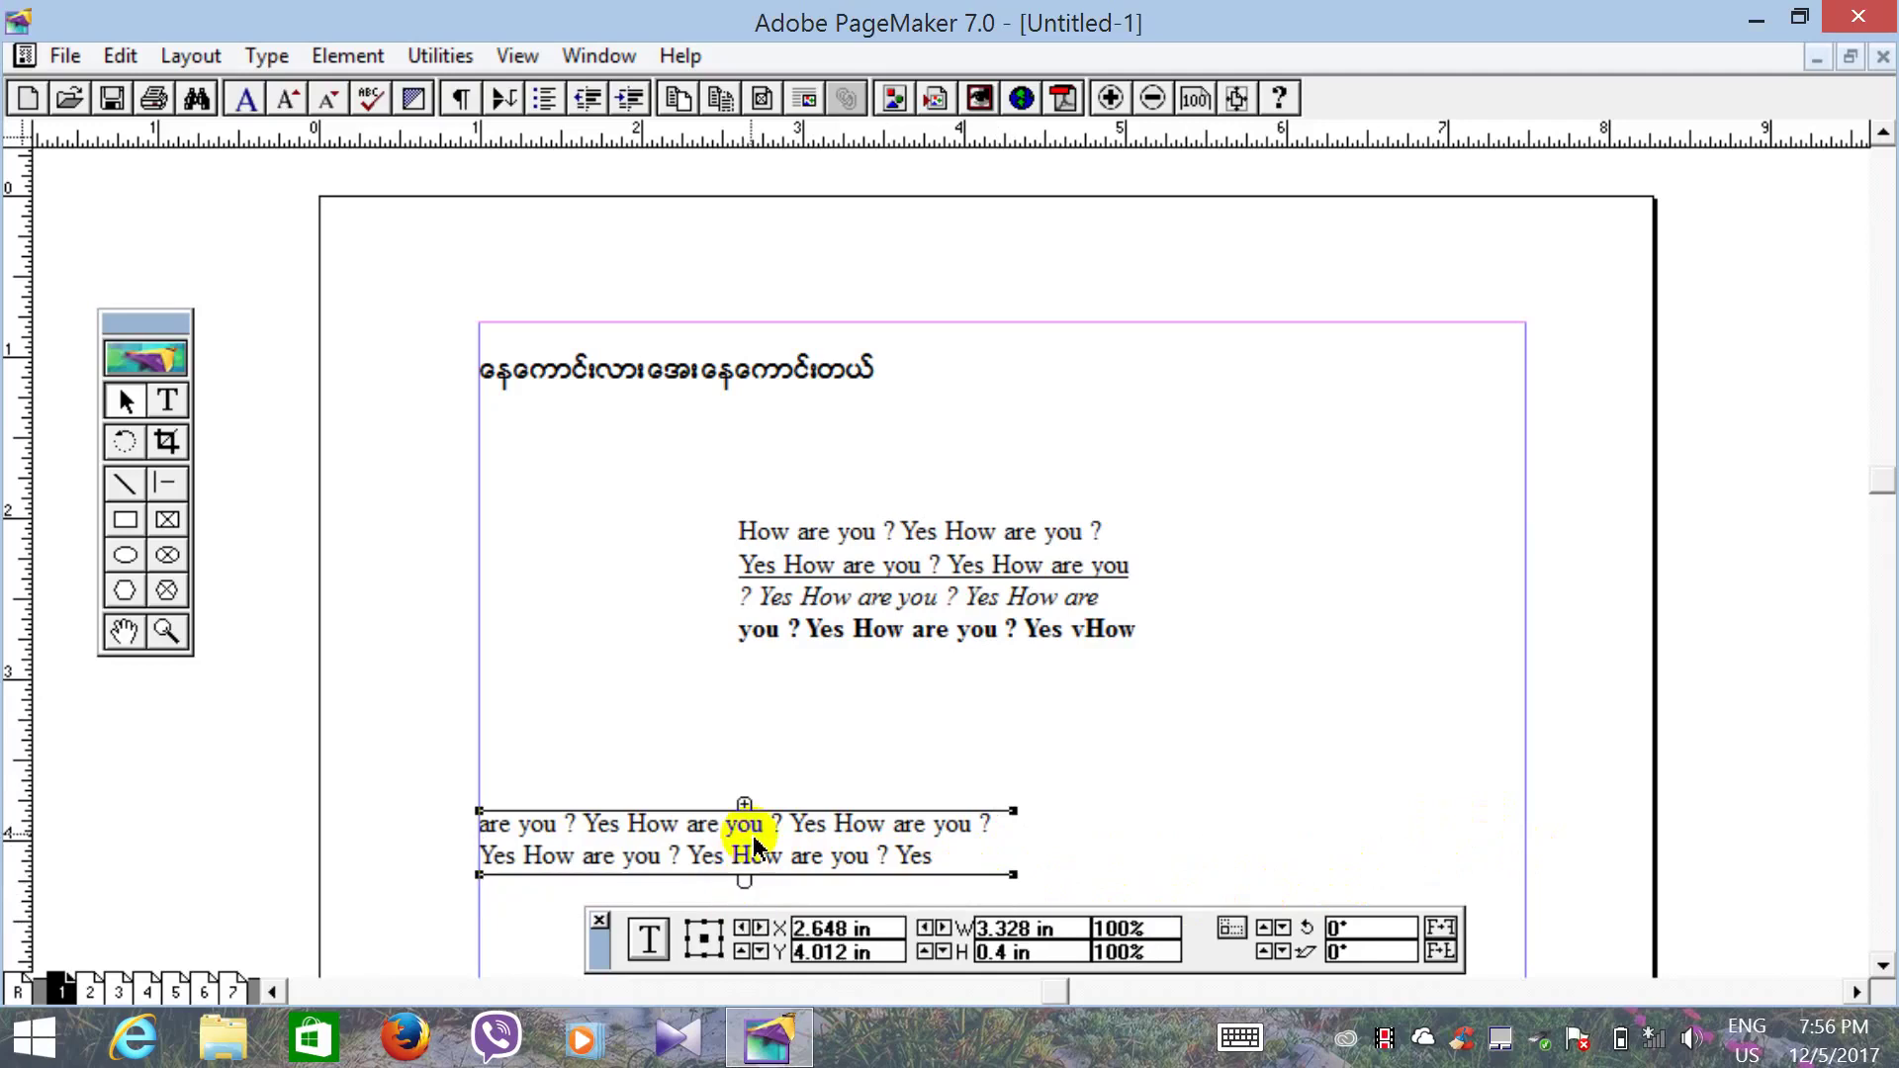
{"action": "left_click_drag", "start_coordinate": [744, 830], "coordinate": [1244, 809]}
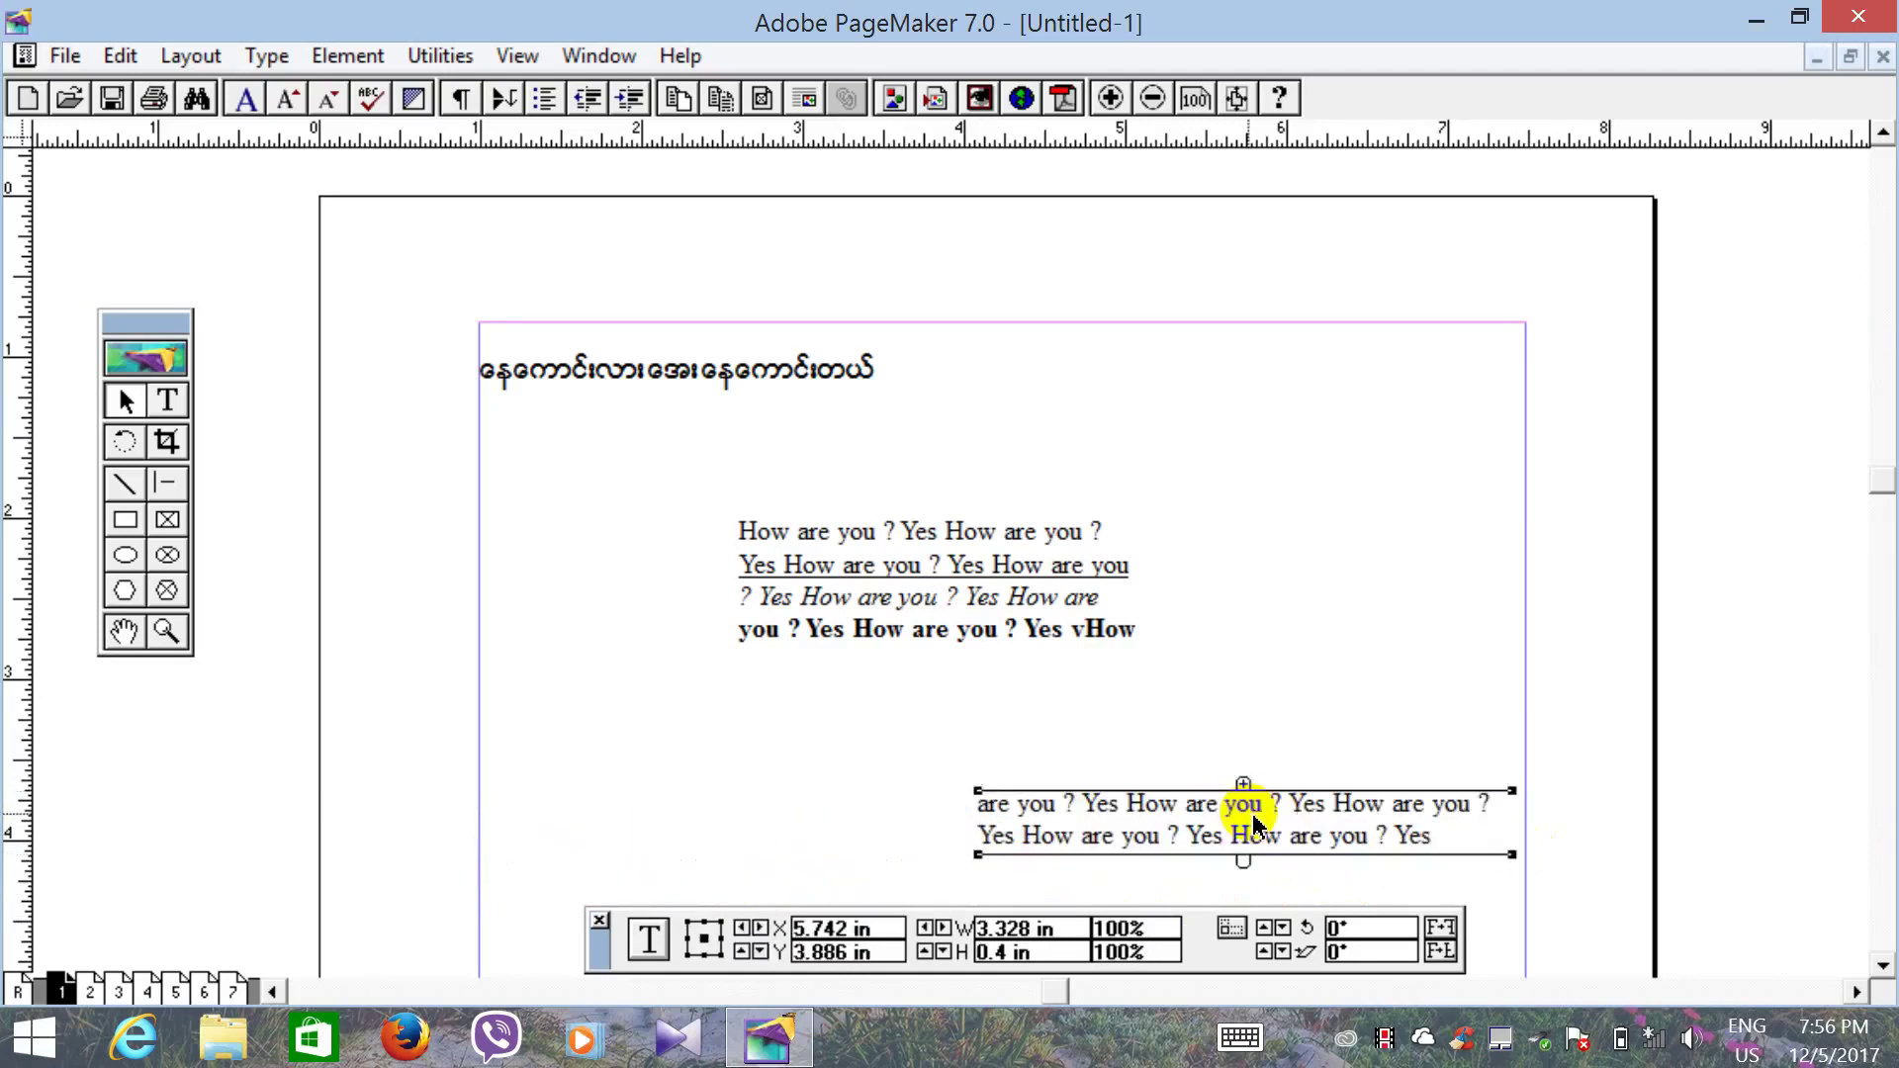
Step: Resize the English text block to five, two and finally three lines, and move it about 1.5 in left and 0.6 in down
{"action": "left_click", "coordinate": [1229, 704]}
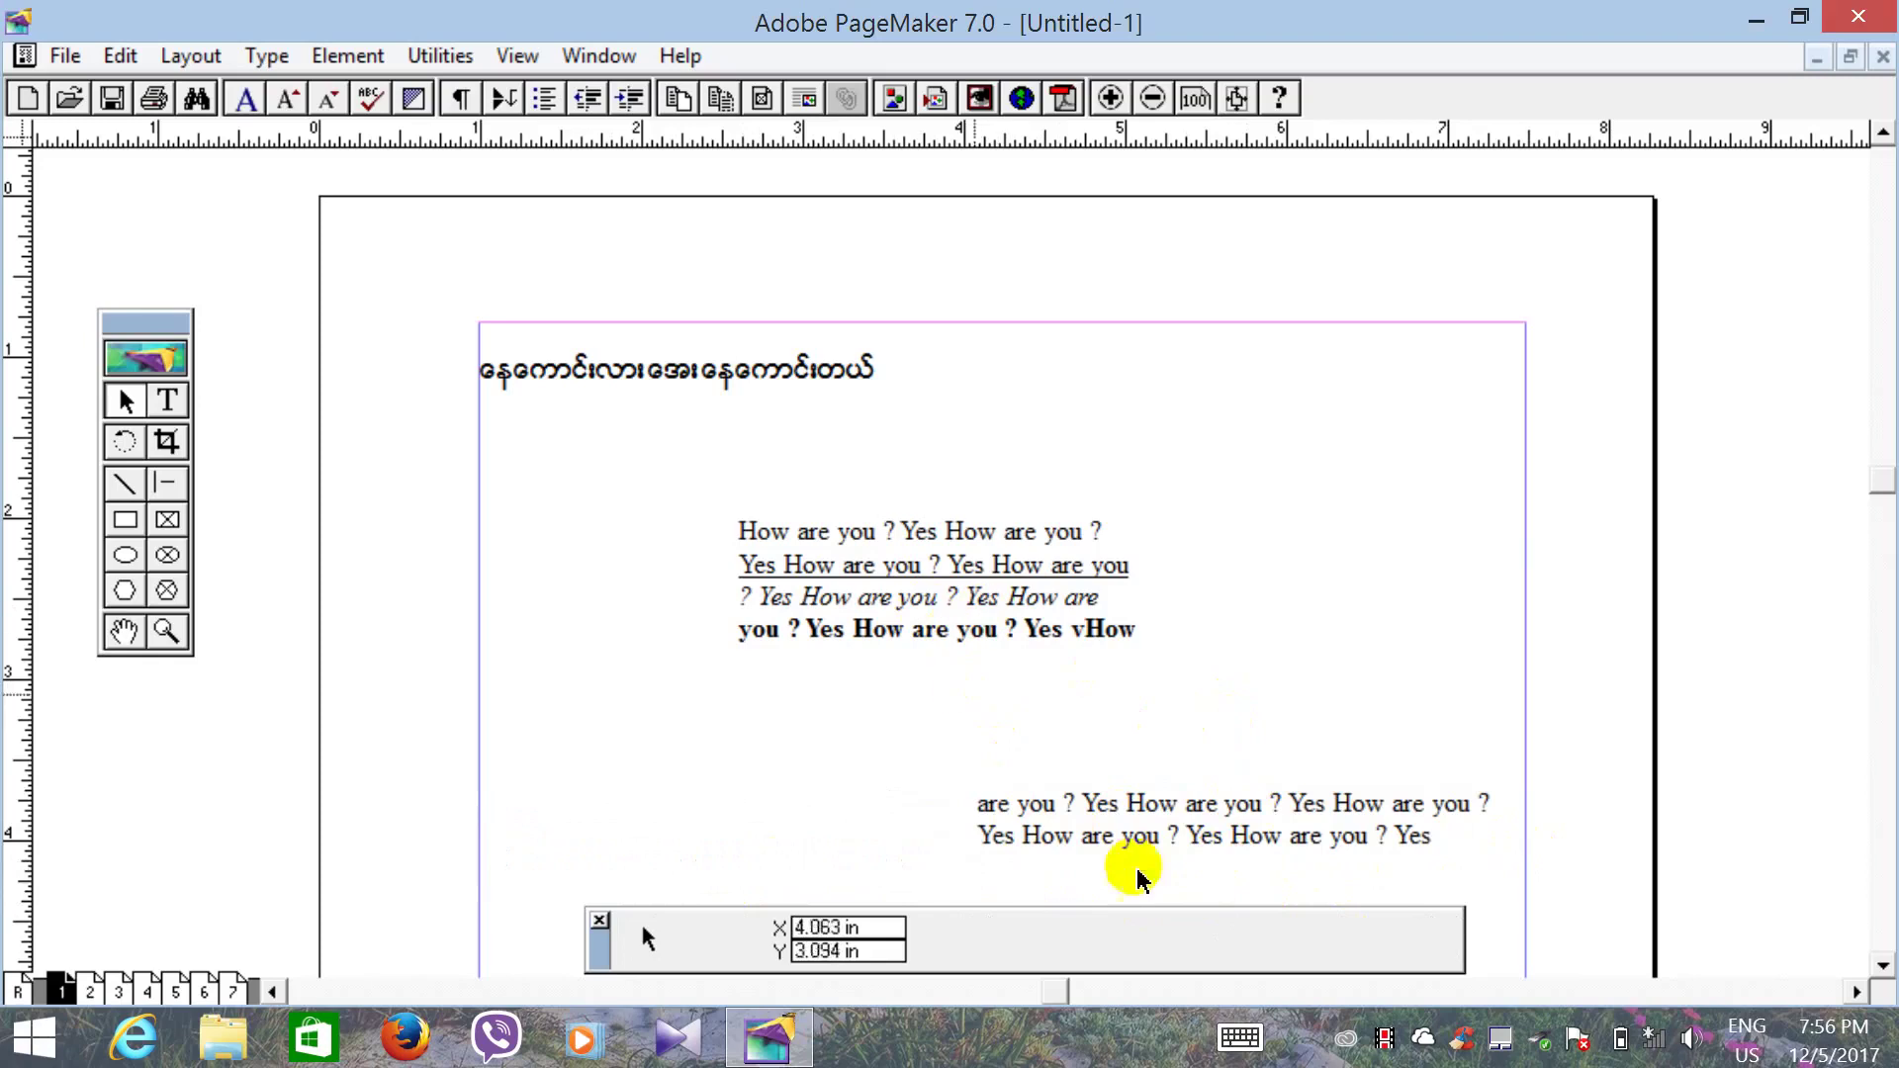
{"action": "left_click", "coordinate": [975, 594]}
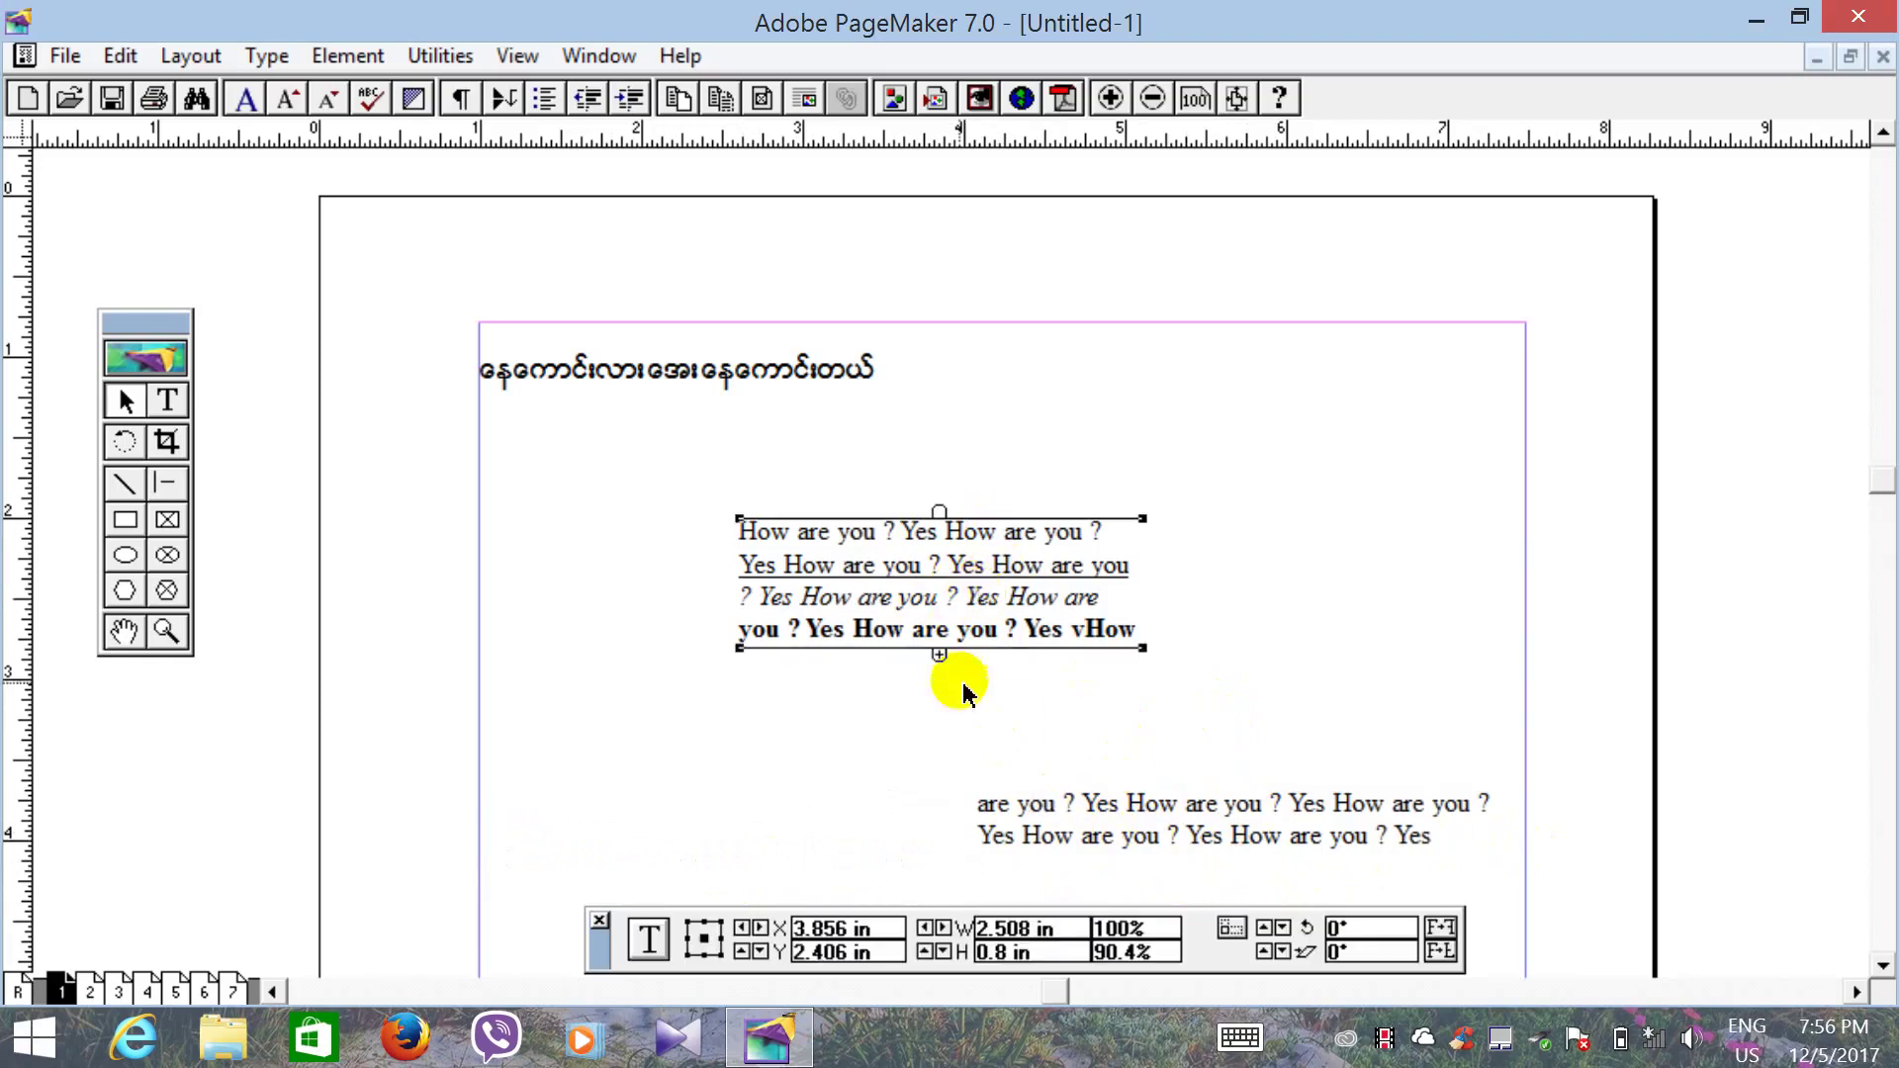
{"action": "left_click_drag", "start_coordinate": [940, 655], "coordinate": [941, 697]}
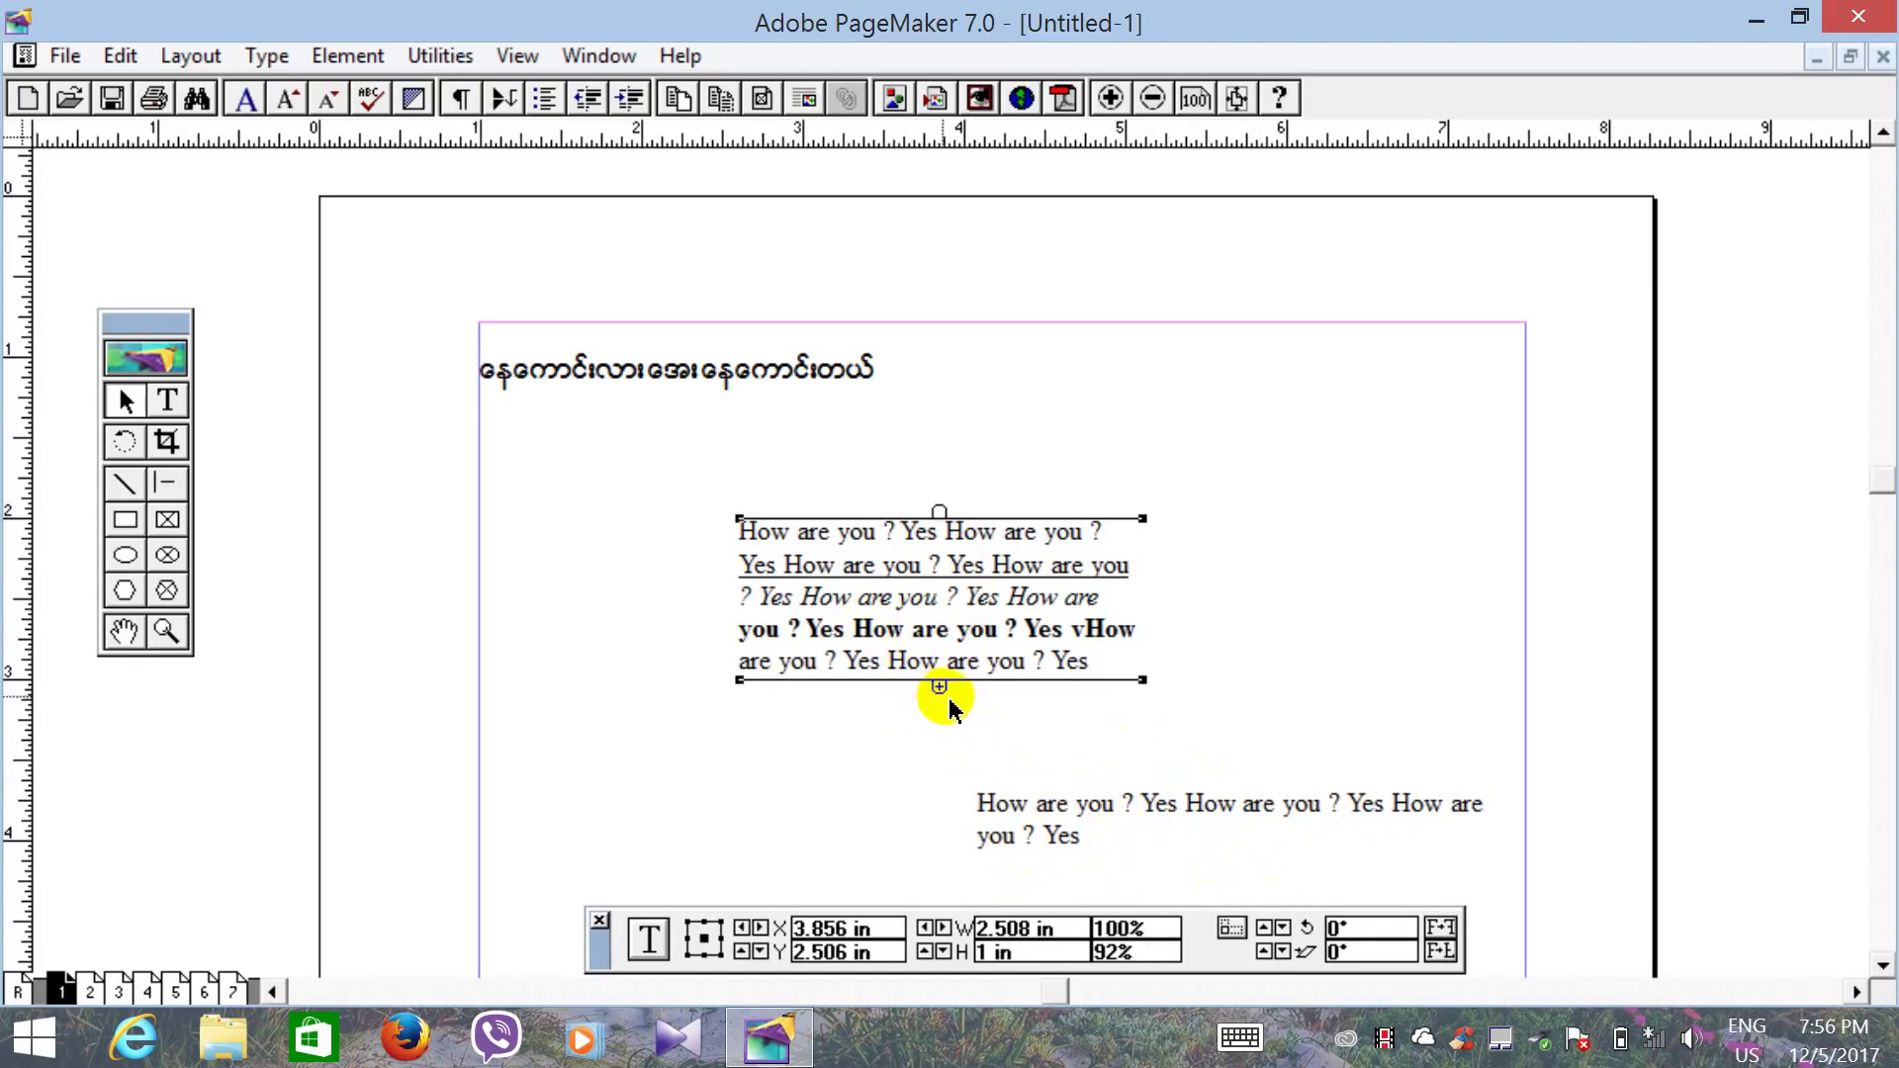
{"action": "left_click_drag", "start_coordinate": [940, 682], "coordinate": [940, 589]}
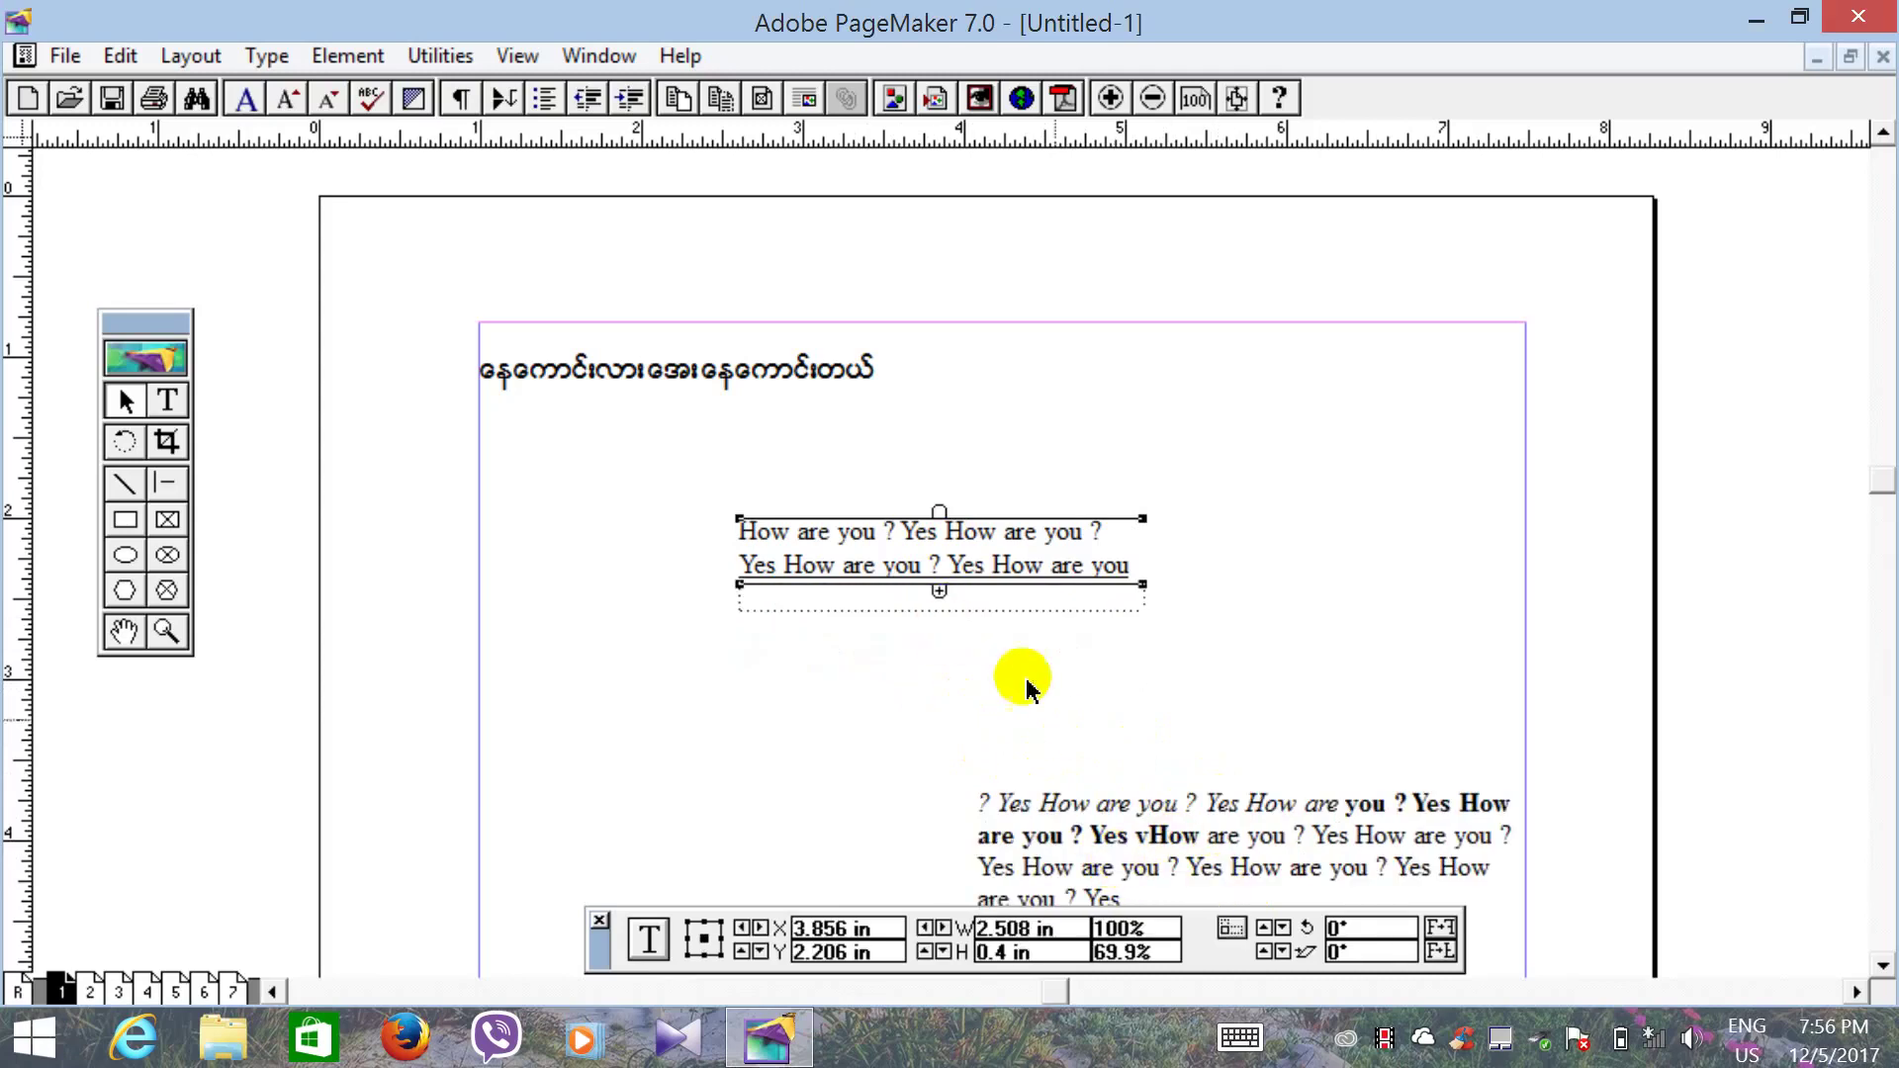
{"action": "left_click_drag", "start_coordinate": [941, 590], "coordinate": [752, 673]}
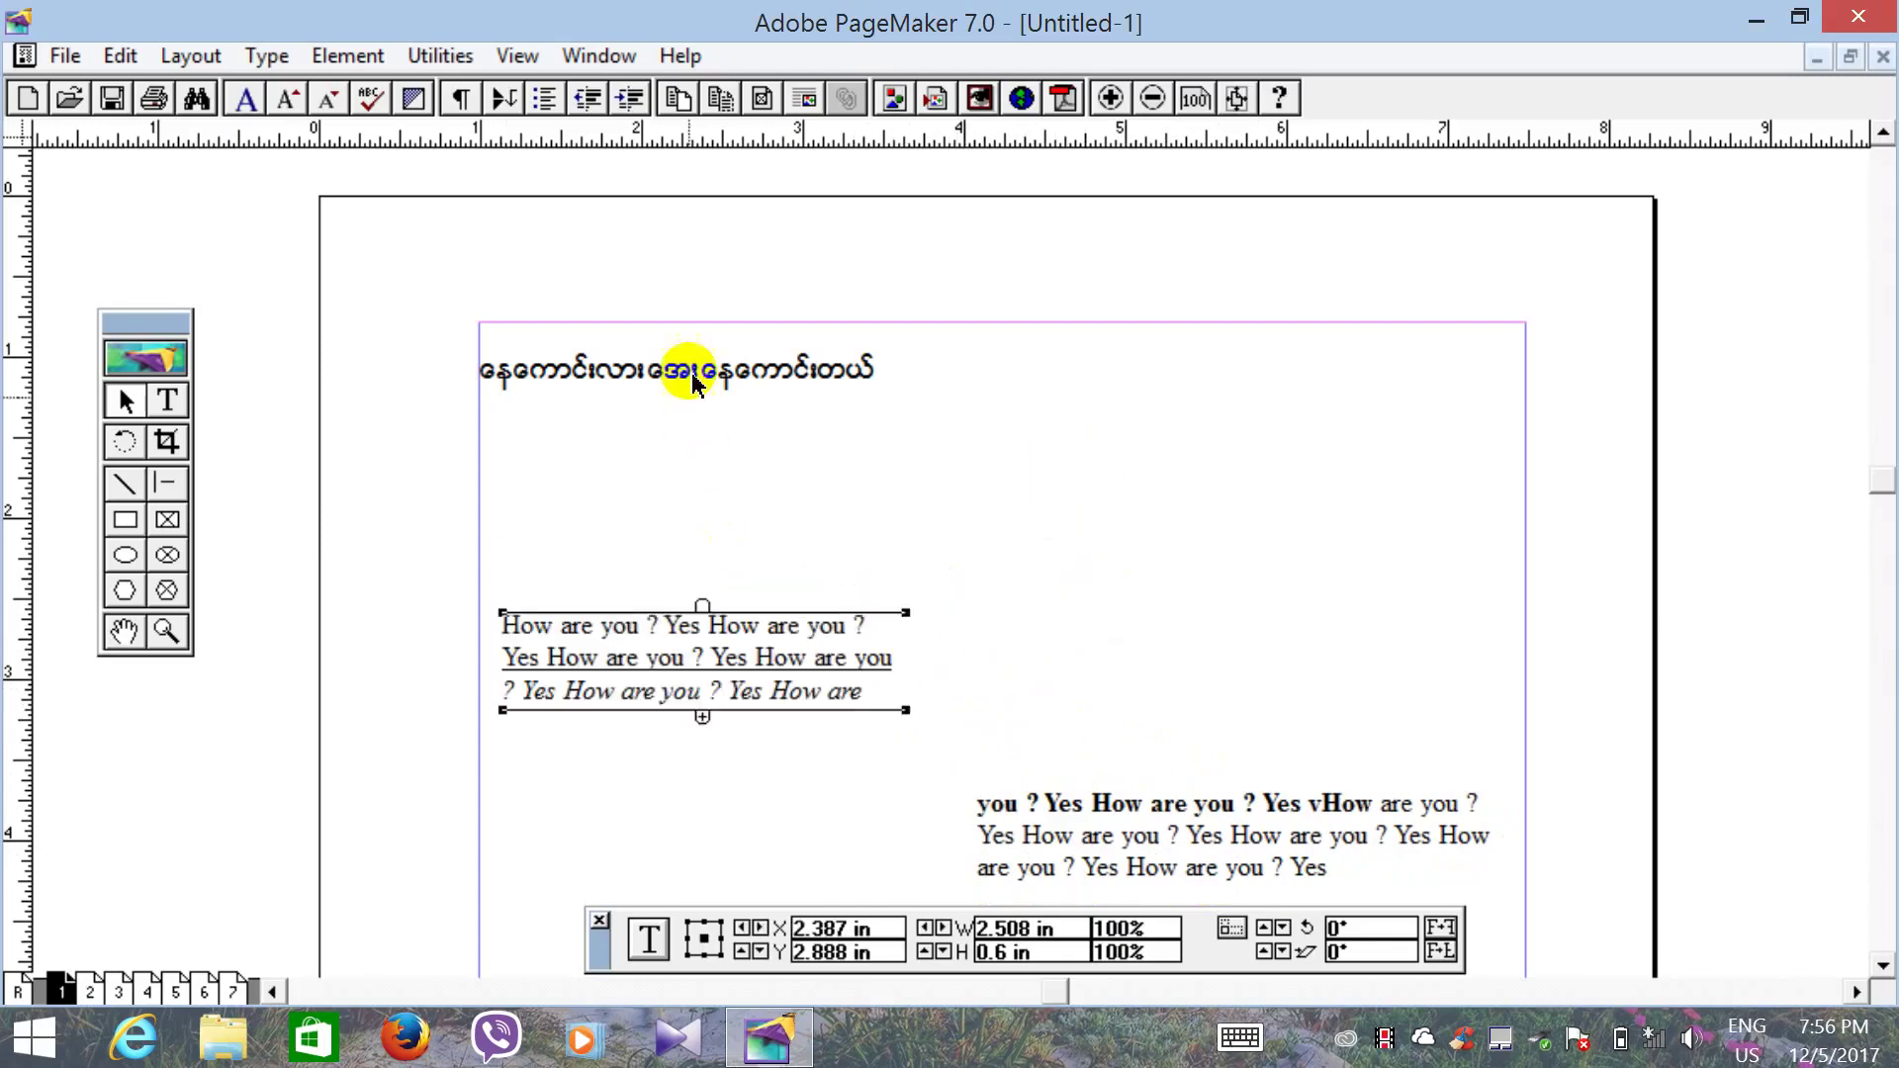
Step: Narrow the Burmese text block to about 2.72 in, collapse it, and reflow its text at the left margin just above the English block
{"action": "left_click", "coordinate": [692, 381]}
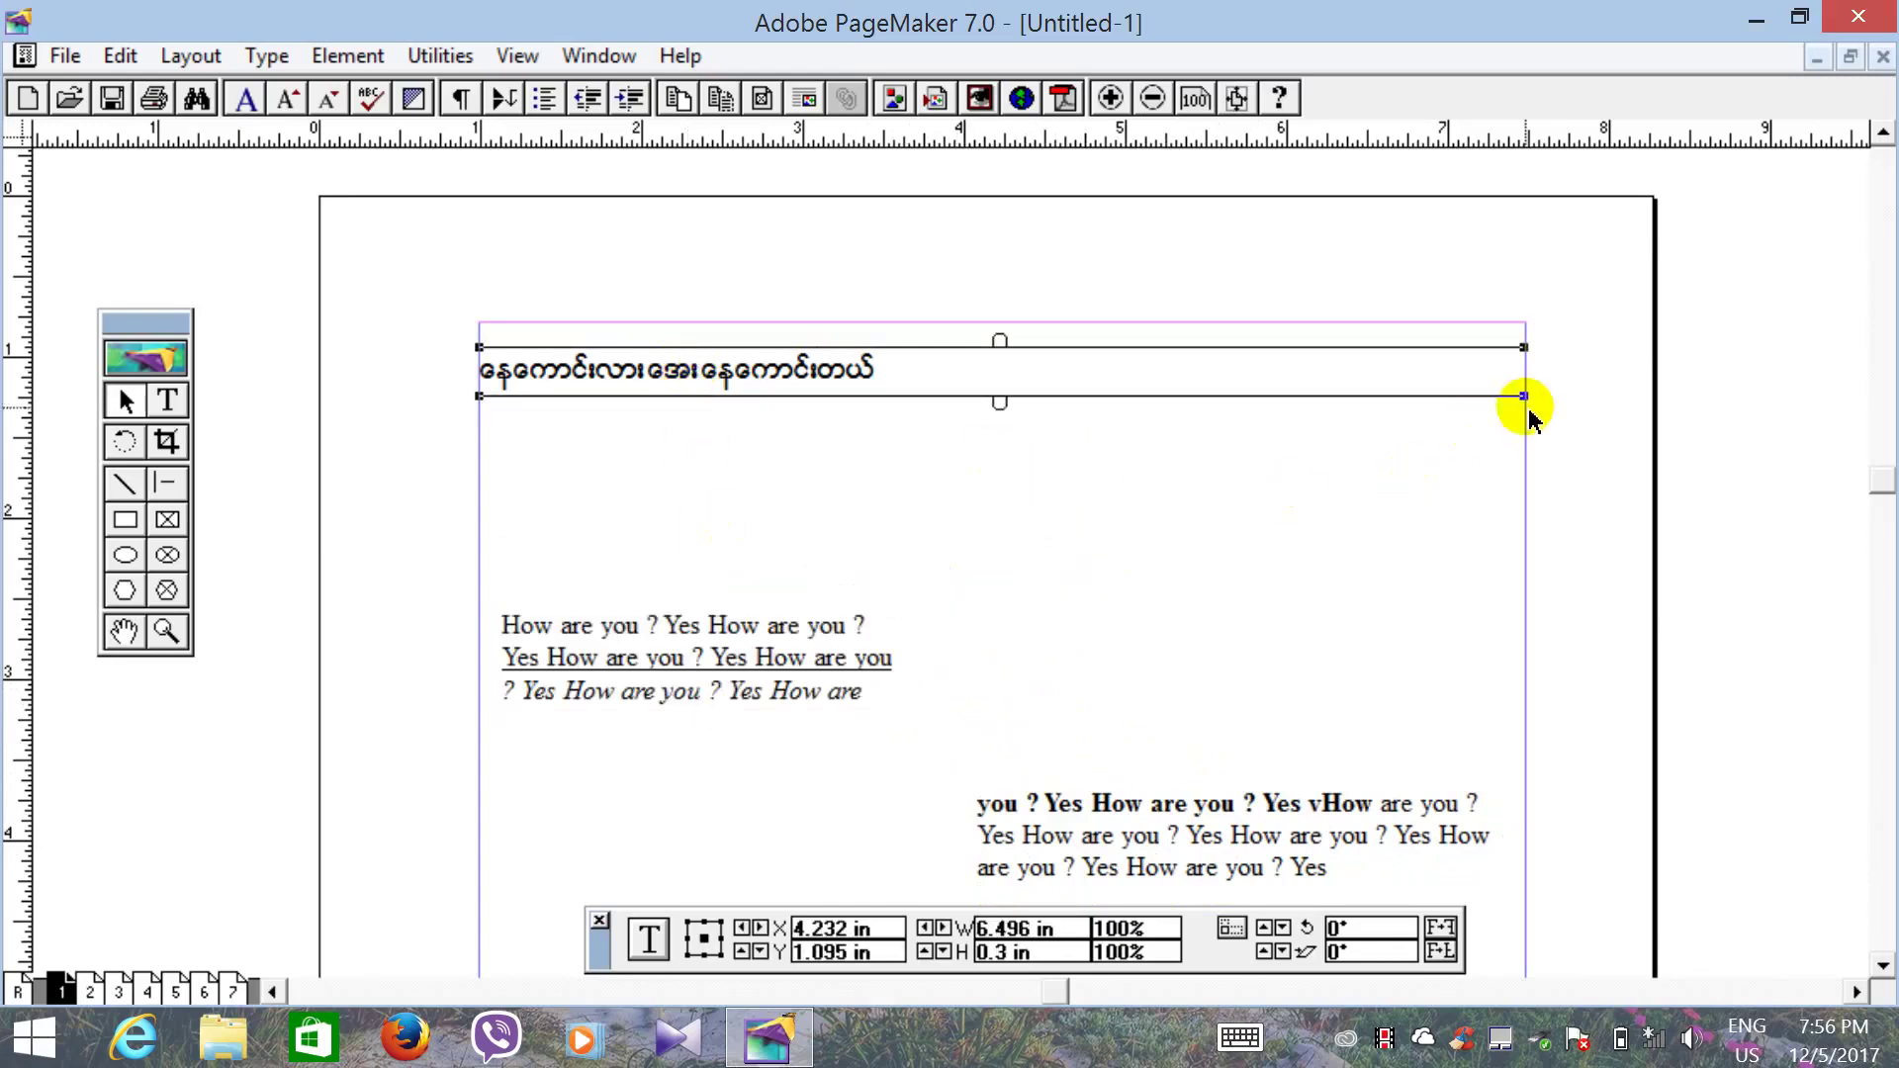
{"action": "left_click_drag", "start_coordinate": [1526, 400], "coordinate": [916, 401]}
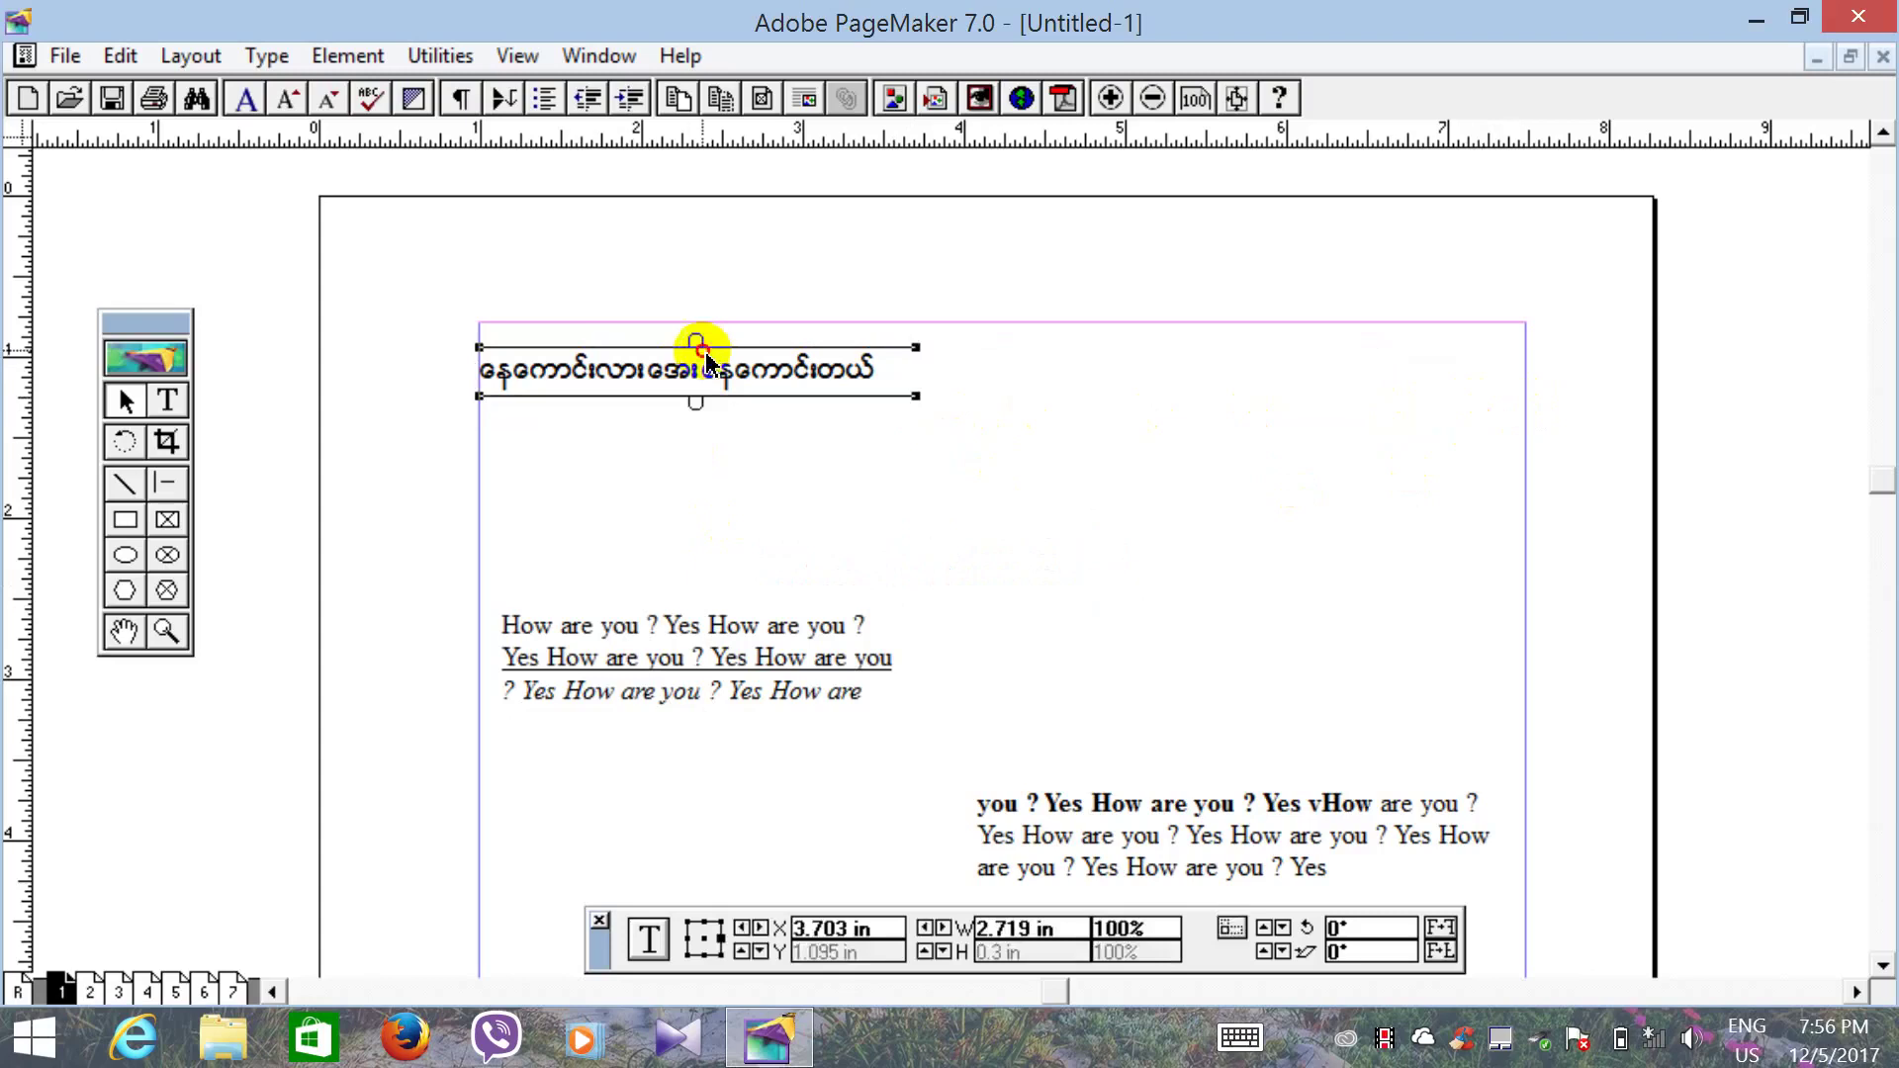
{"action": "left_click_drag", "start_coordinate": [698, 346], "coordinate": [713, 382]}
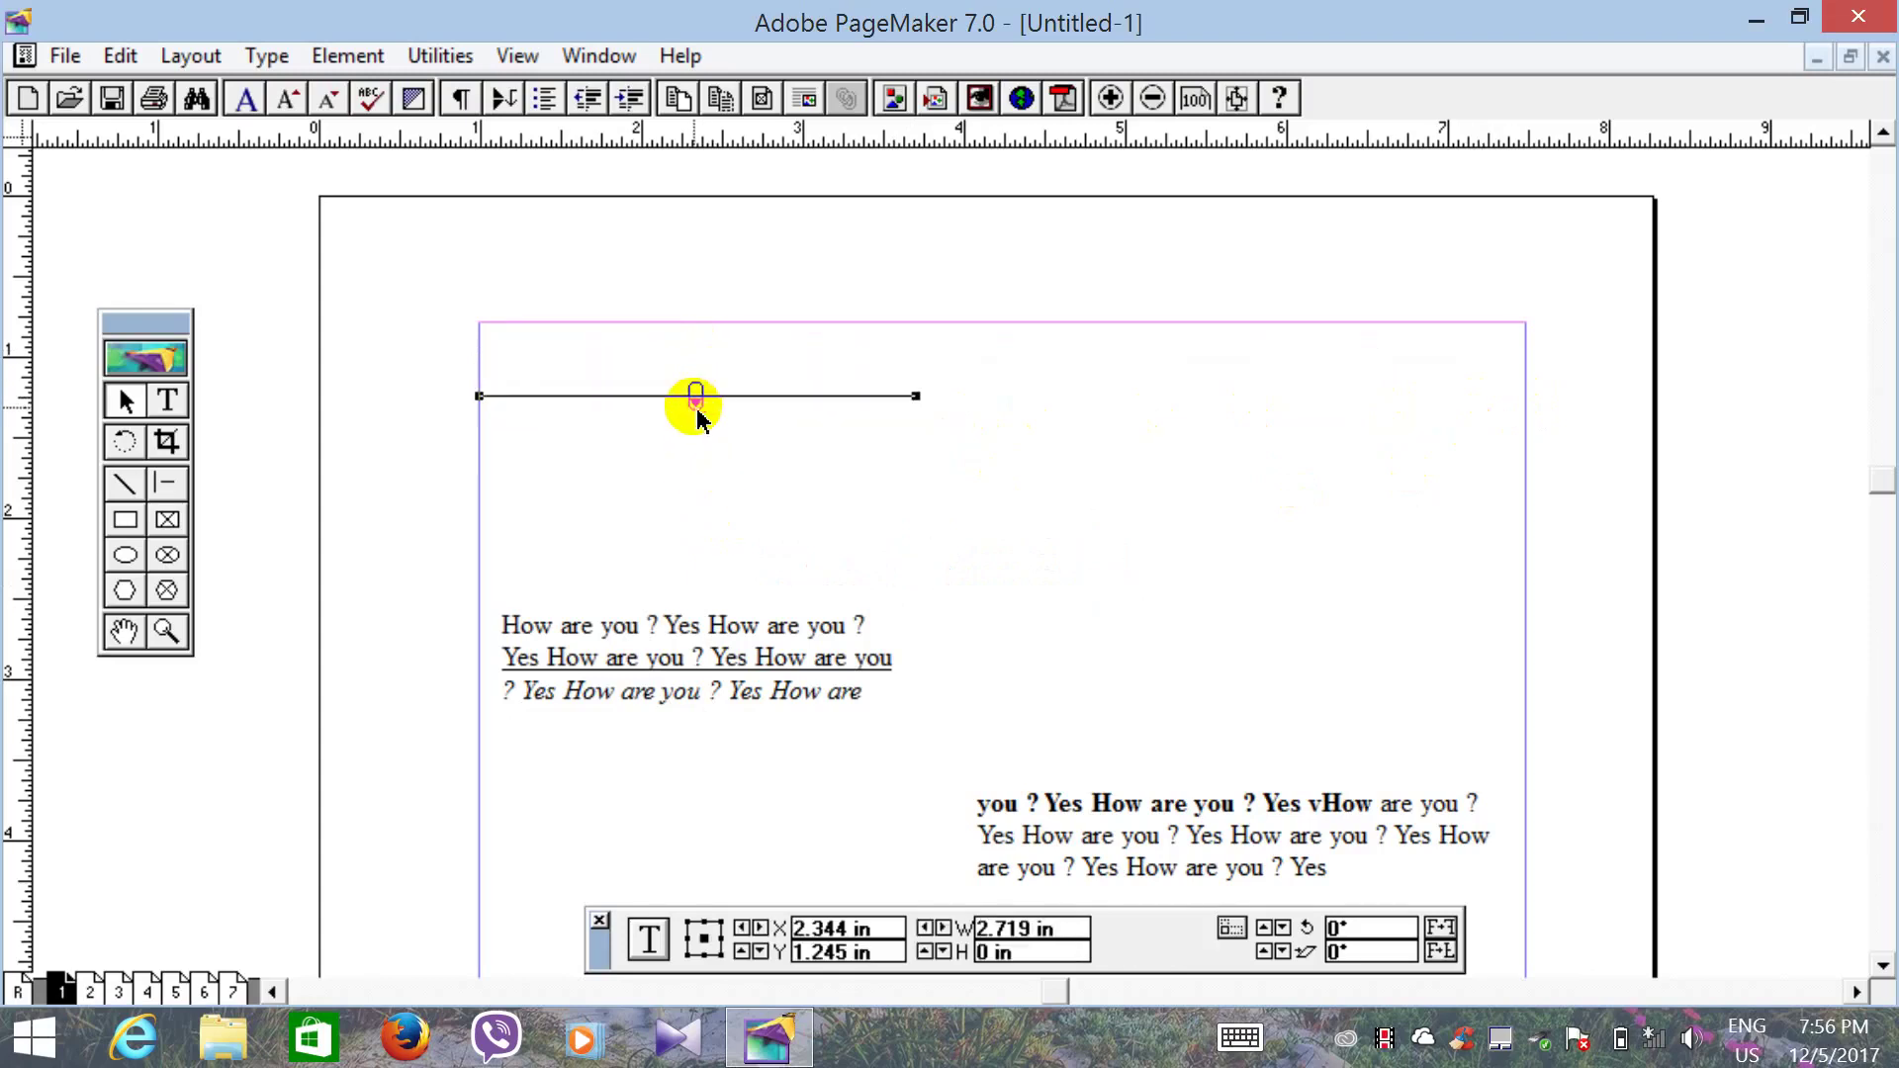
{"action": "left_click", "coordinate": [695, 398]}
{"action": "left_click", "coordinate": [534, 527]}
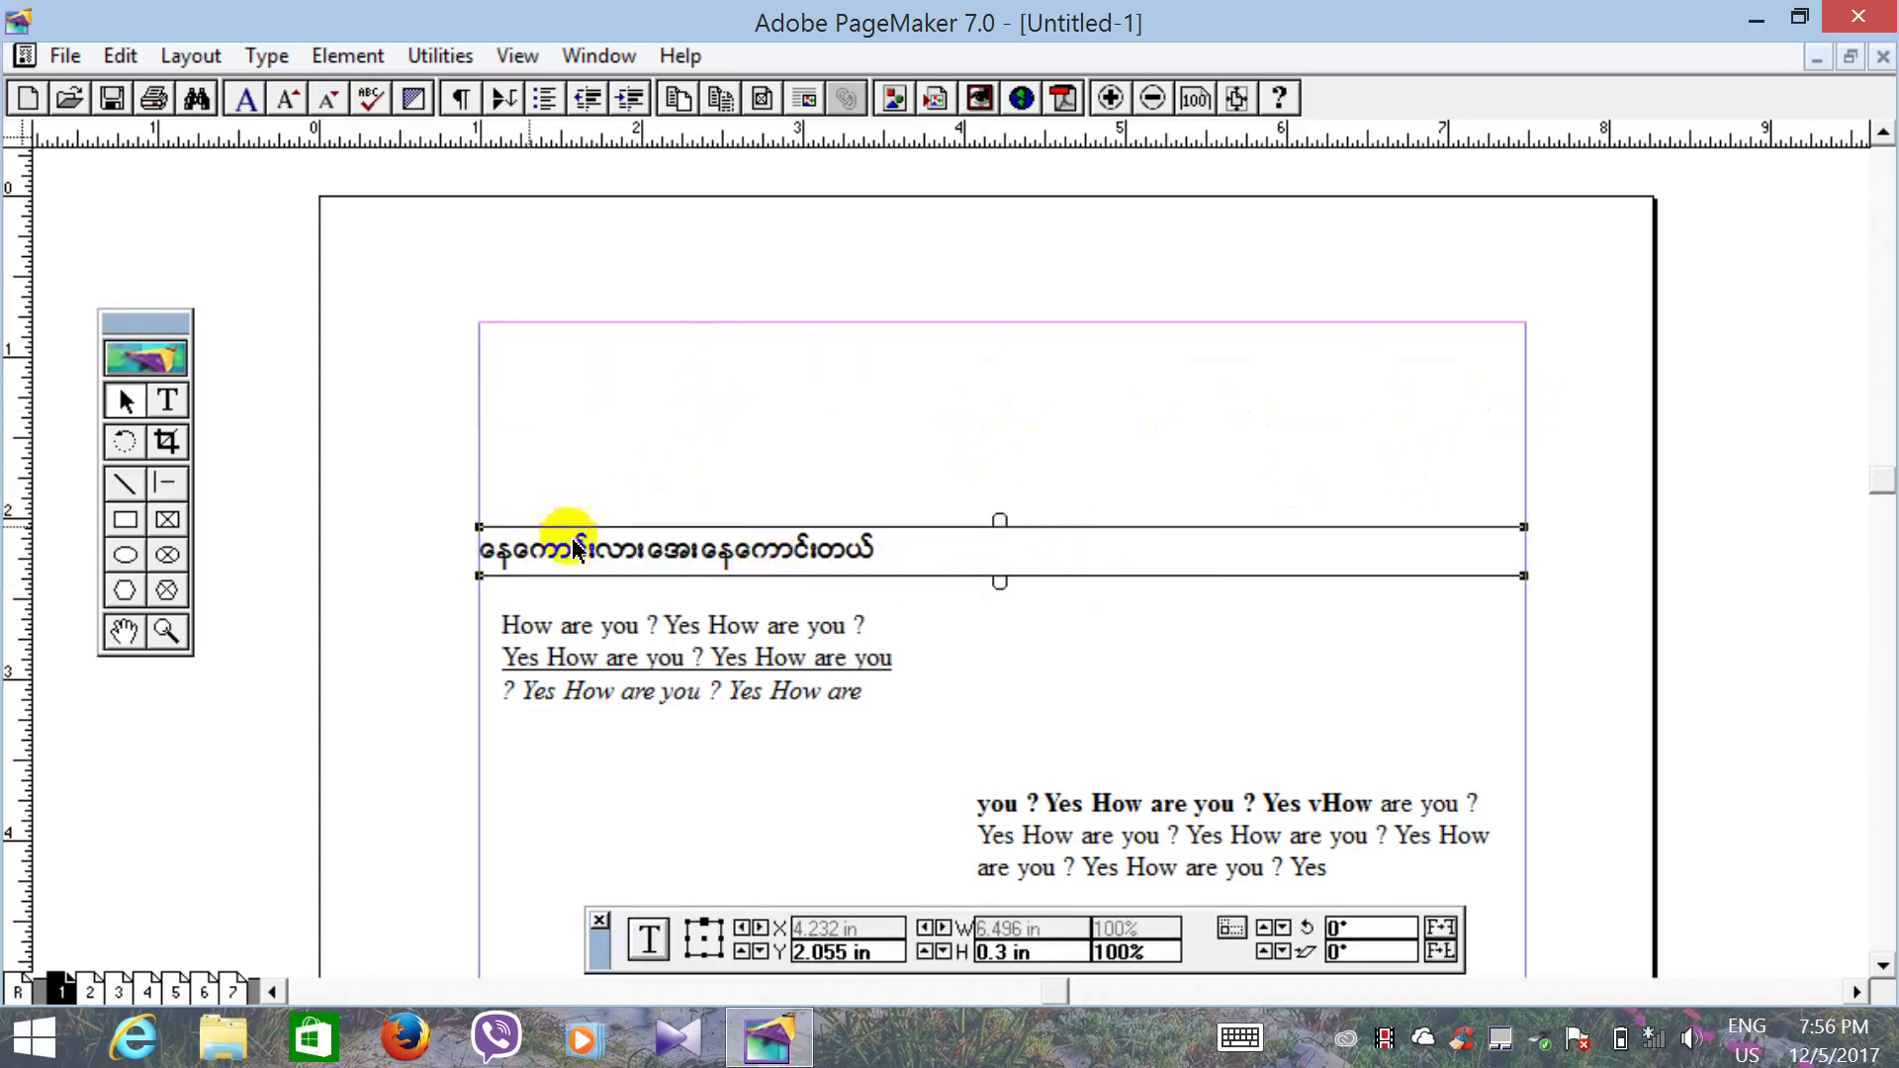
Step: Narrow the reflowed Burmese text block to about 3.02 in wide and move it about 2.5 in right and 0.24 in down
{"action": "left_click_drag", "start_coordinate": [1526, 576], "coordinate": [964, 579]}
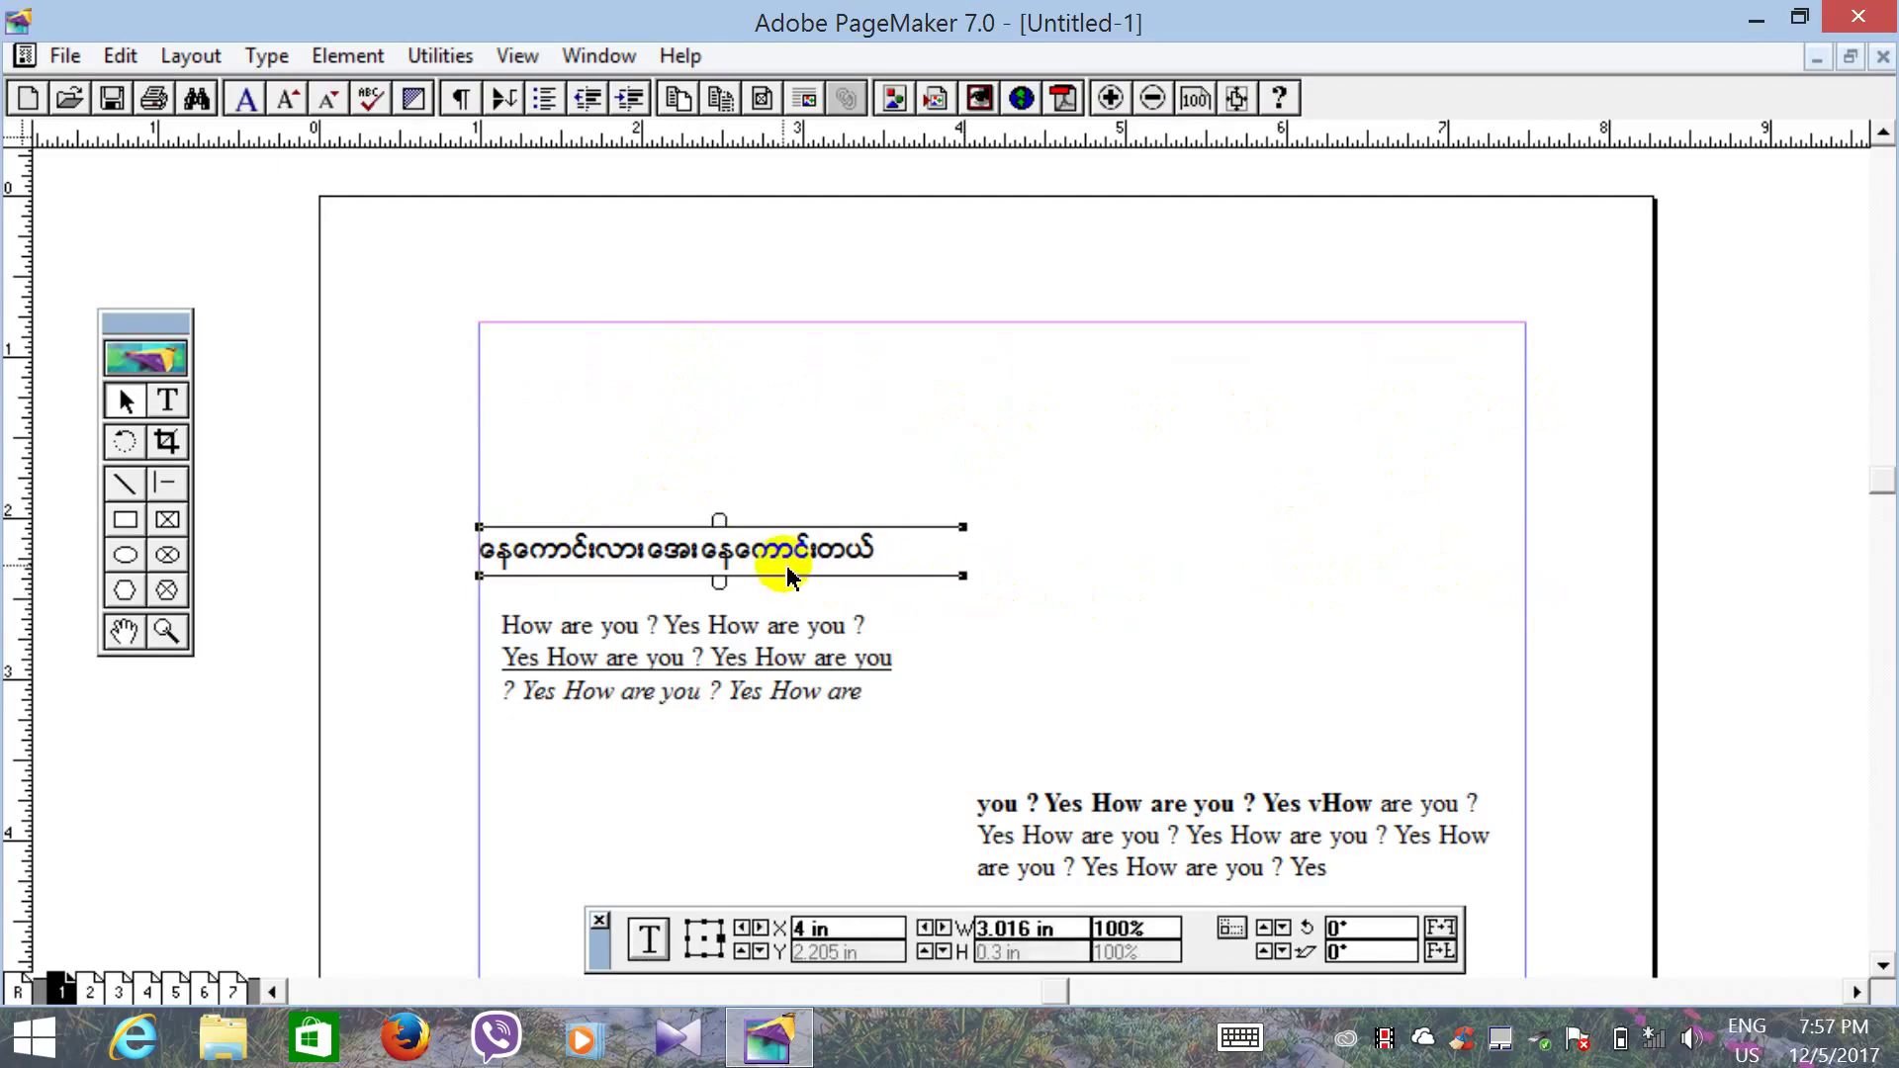
{"action": "left_click_drag", "start_coordinate": [791, 571], "coordinate": [1187, 606]}
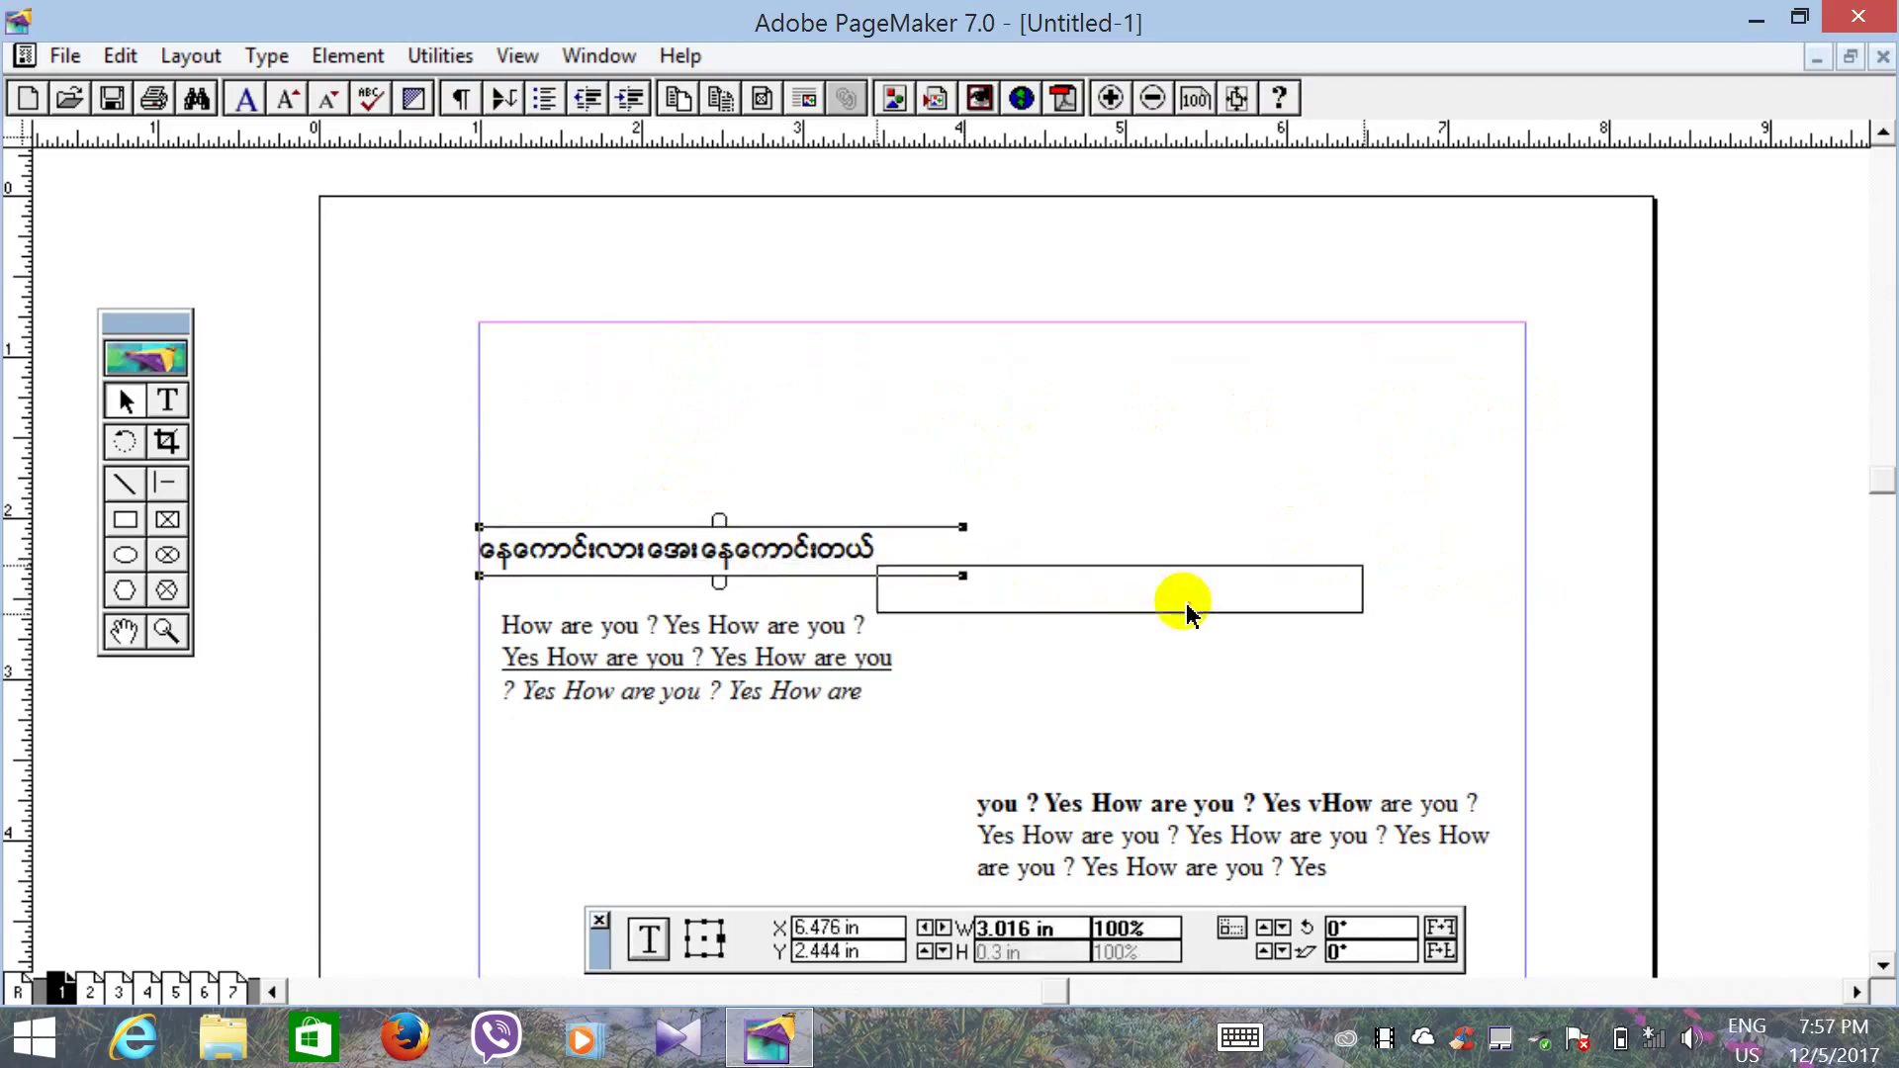
{"action": "left_click", "coordinate": [1182, 702]}
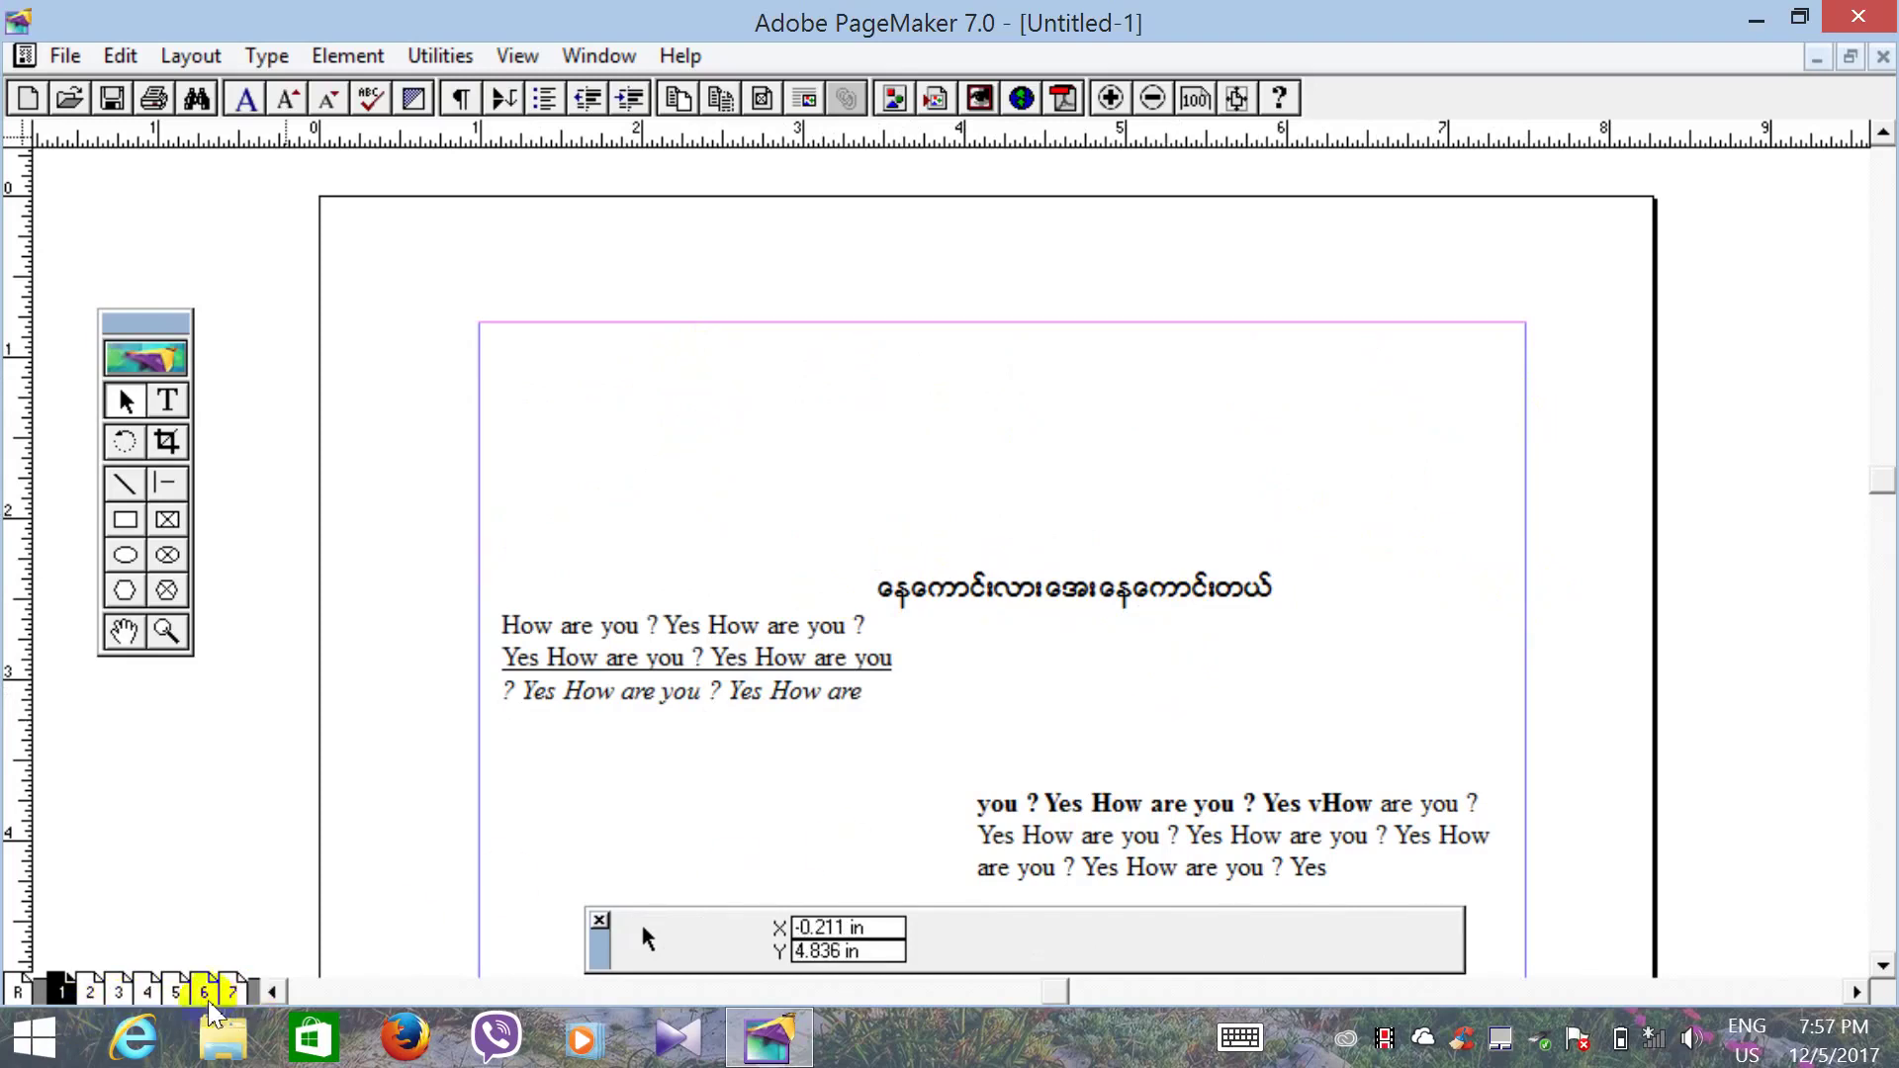
Step: Open the master page and display its upper part at actual size
{"action": "left_click", "coordinate": [55, 991]}
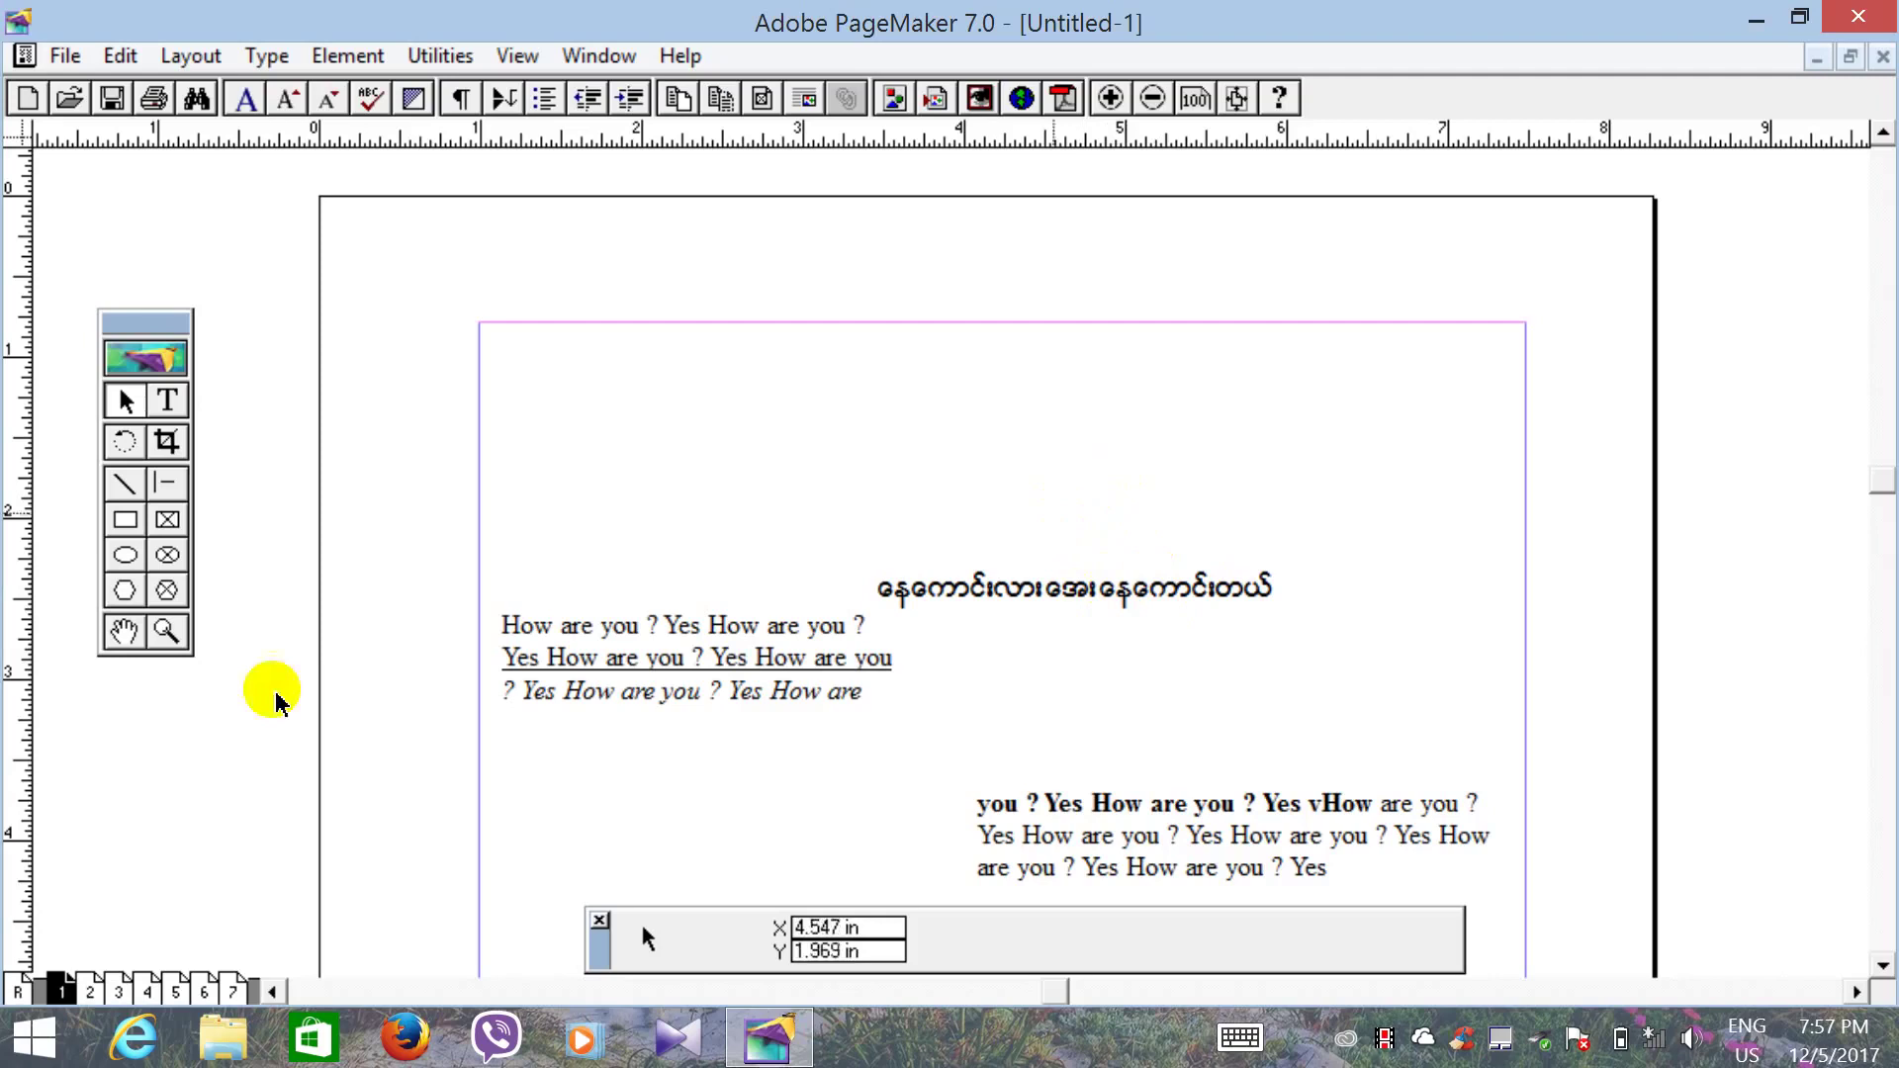
{"action": "left_click", "coordinate": [60, 991]}
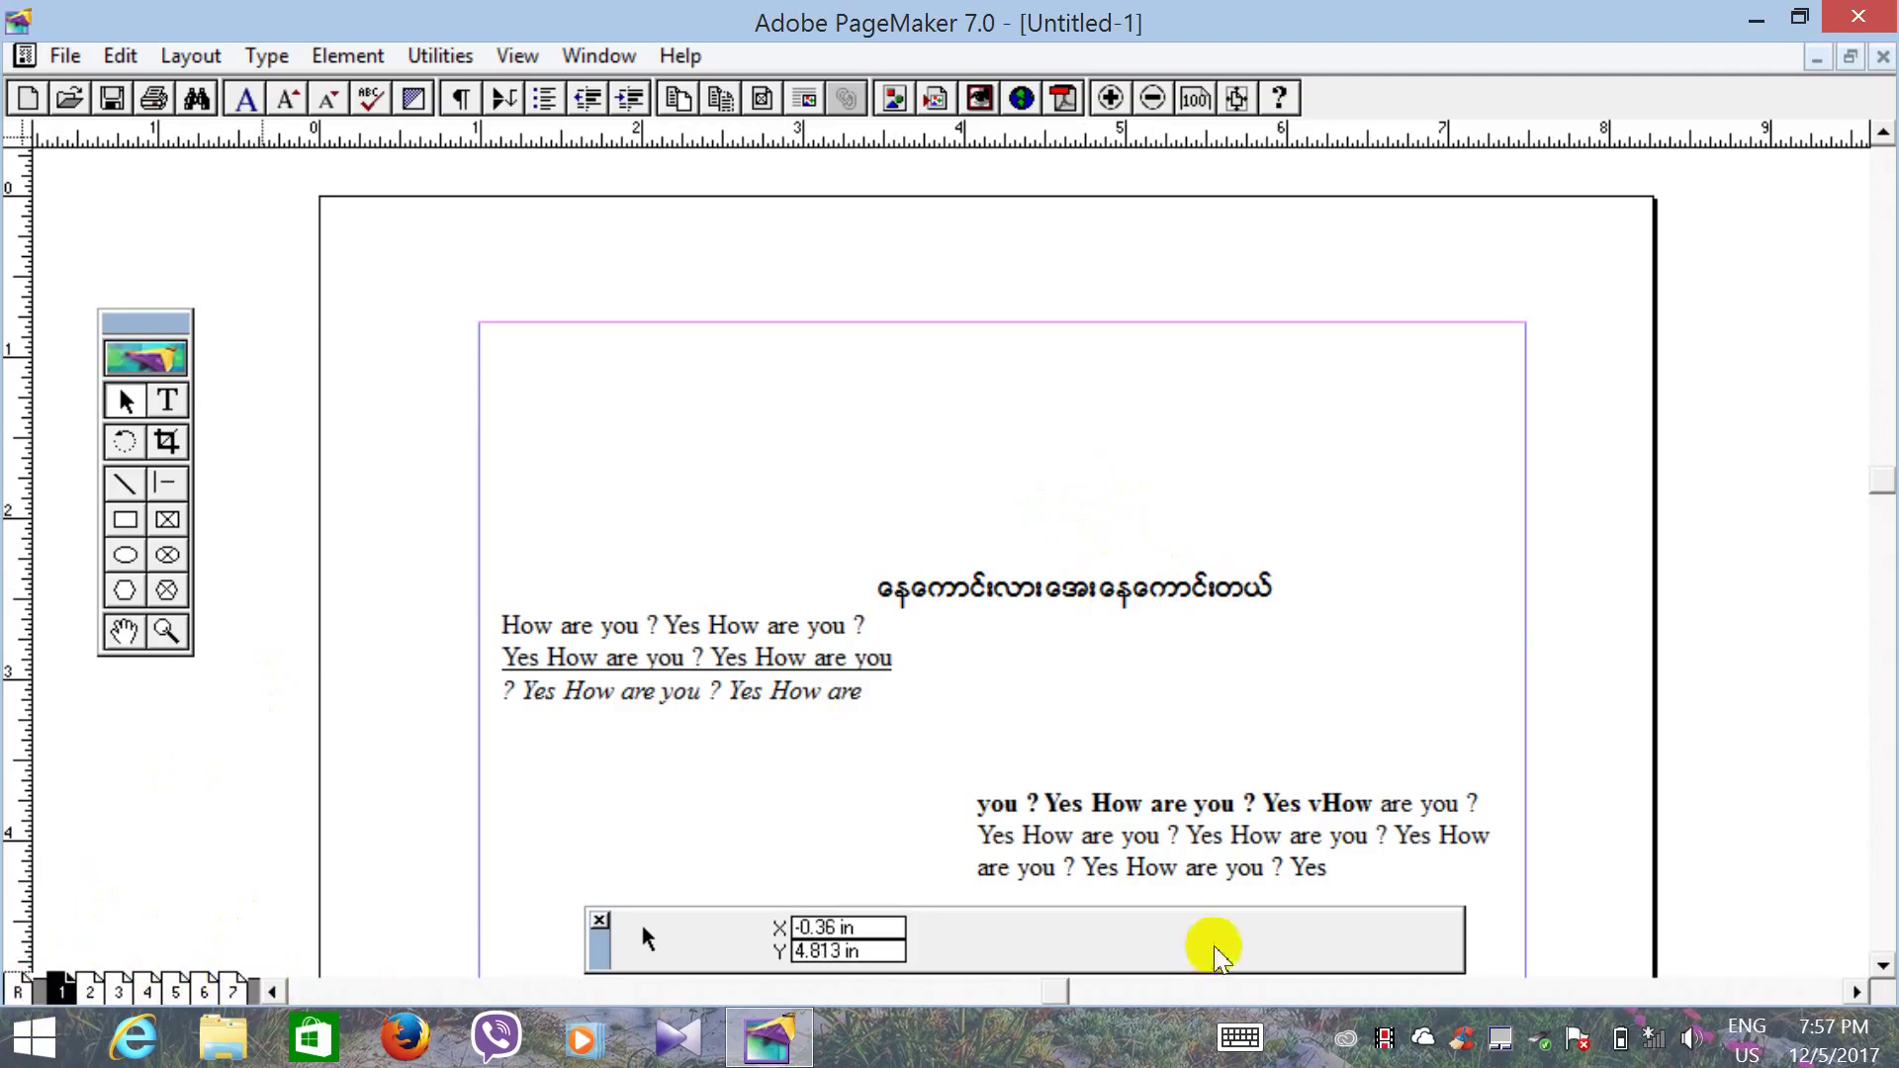
{"action": "left_click", "coordinate": [19, 992]}
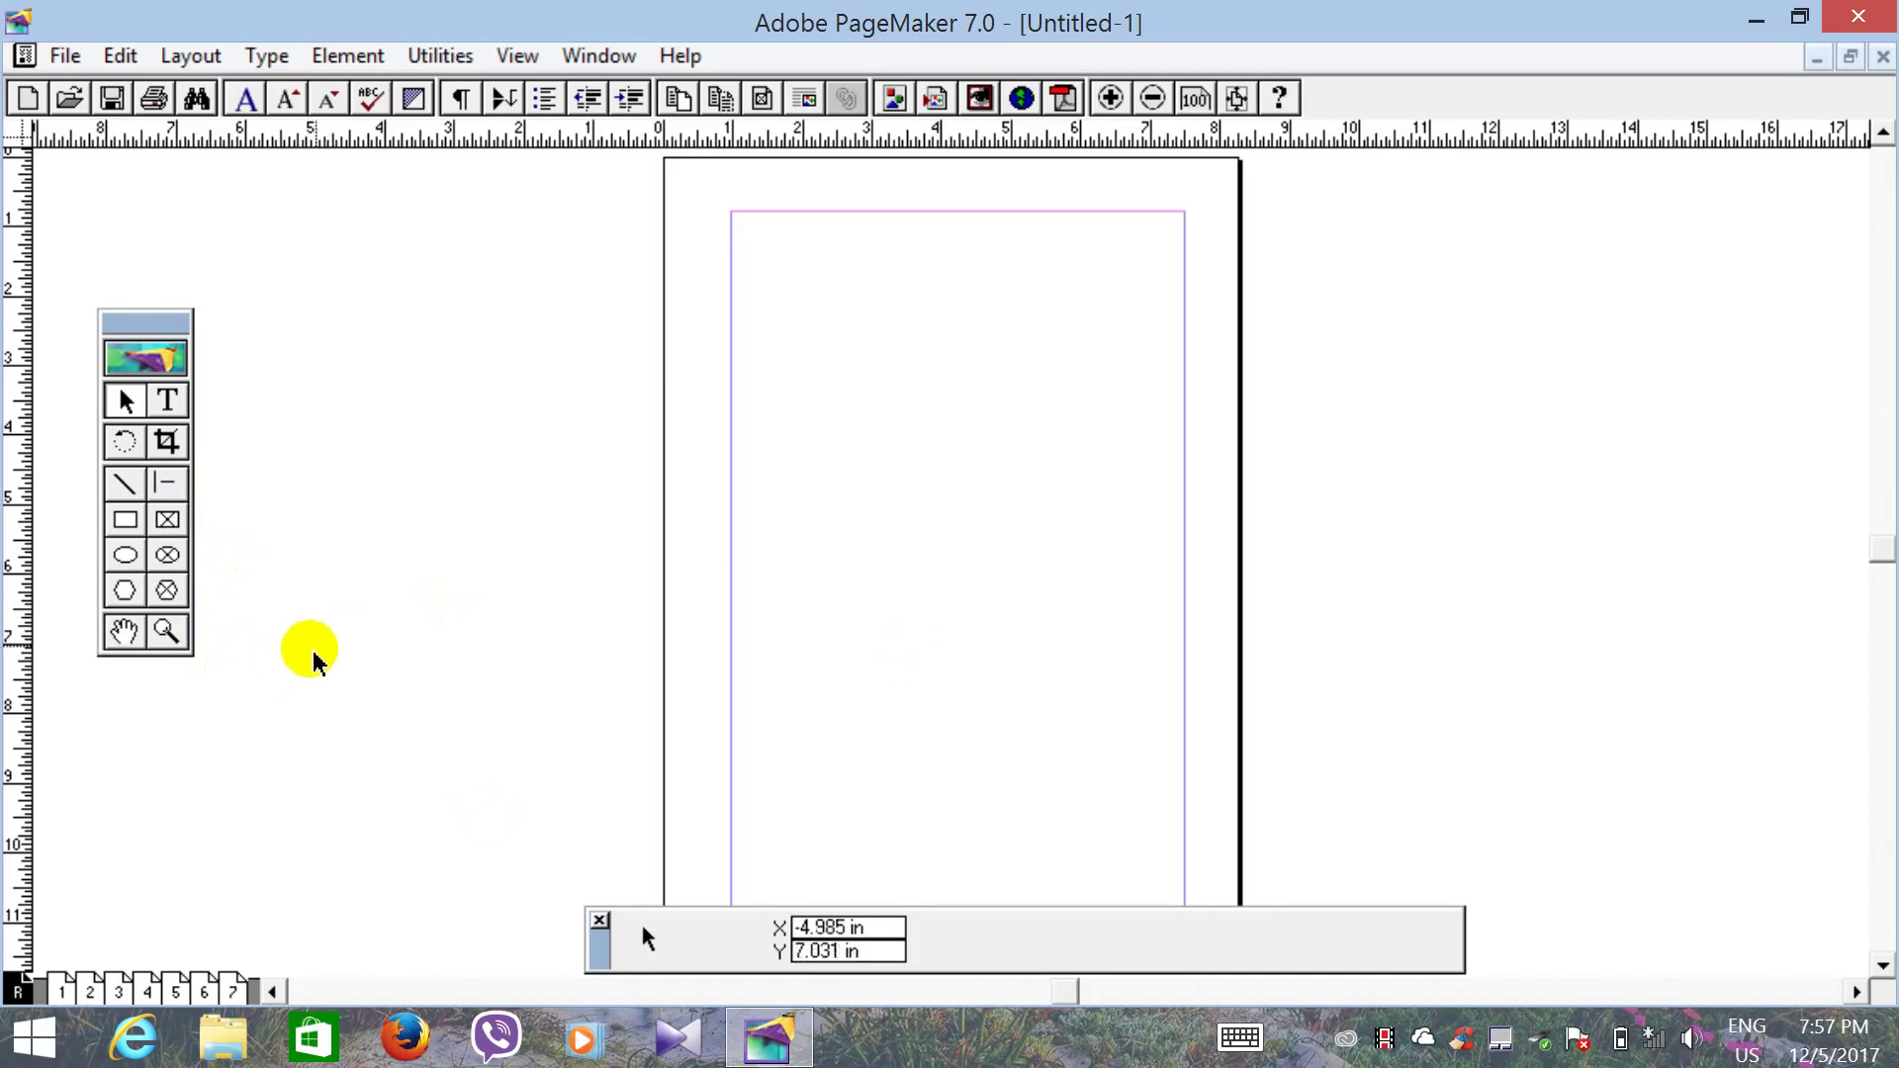
{"action": "key", "text": "ctrl+1"}
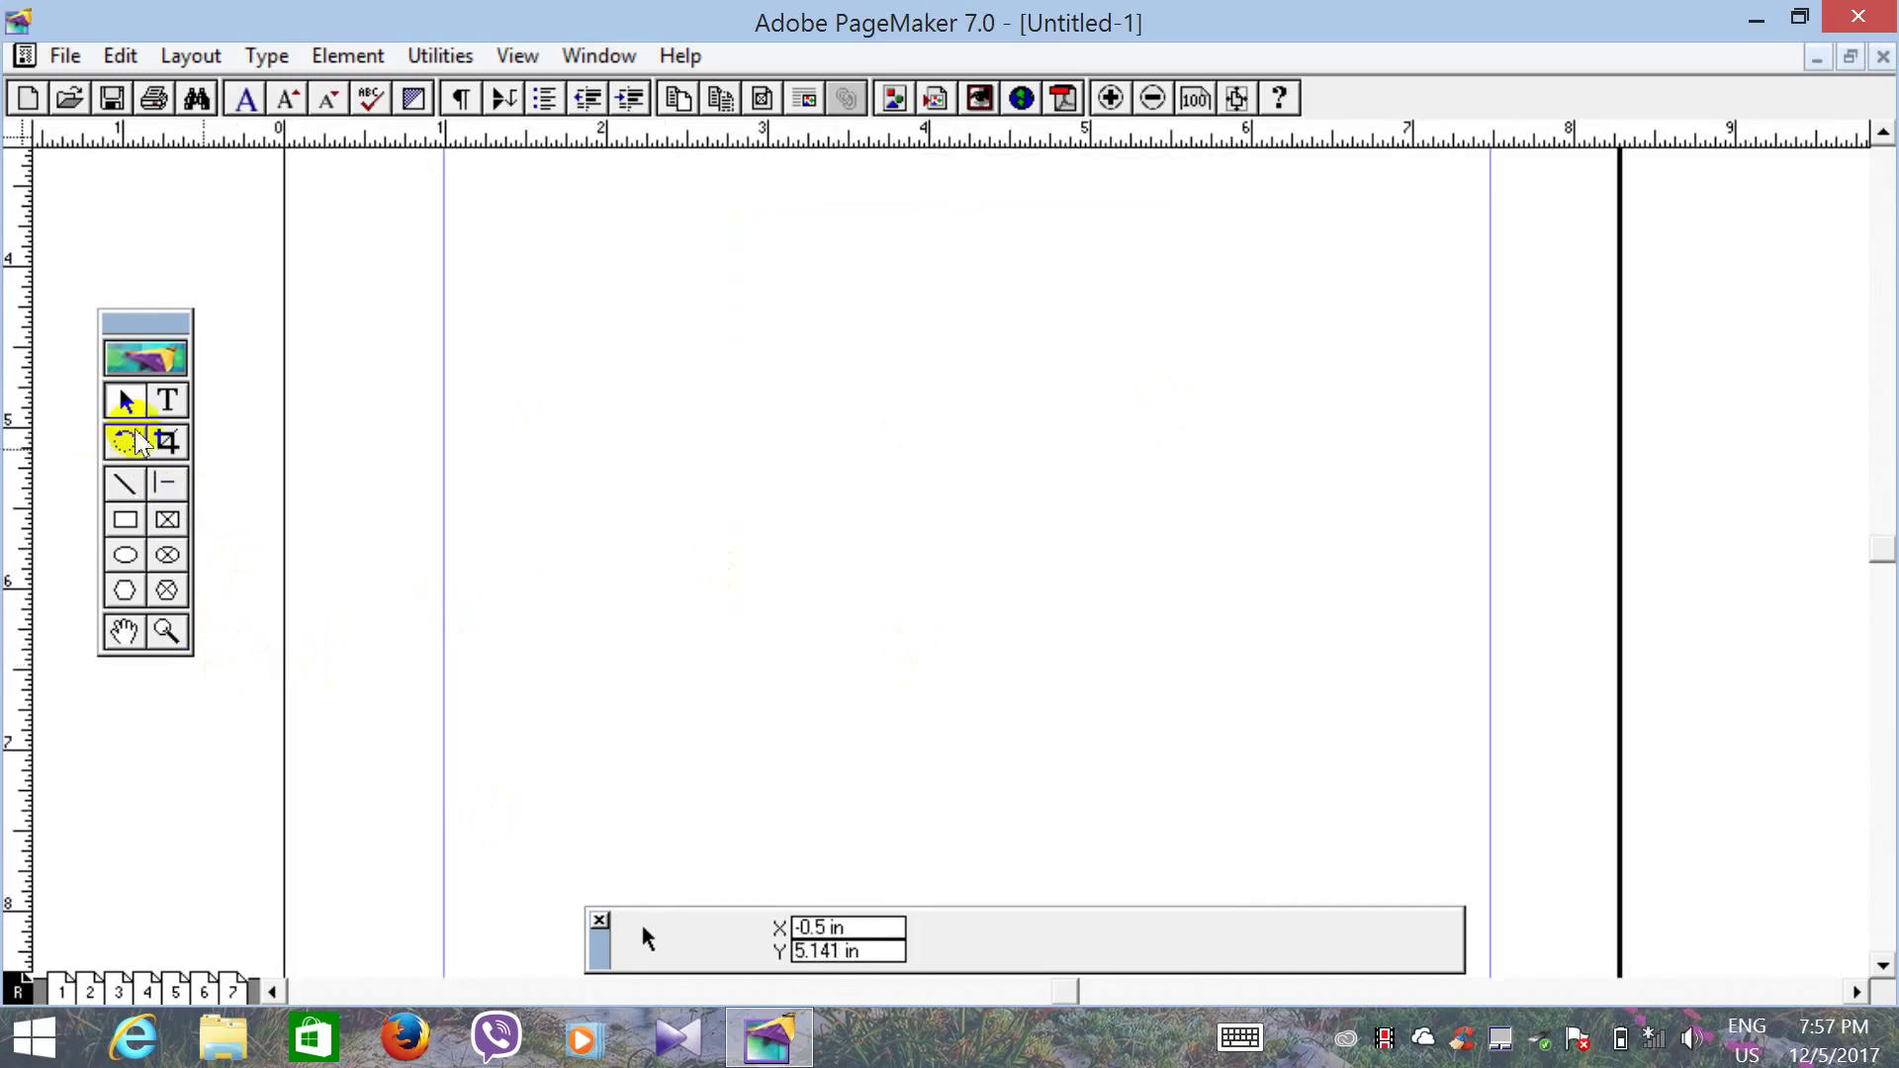
{"action": "left_click", "coordinate": [125, 631]}
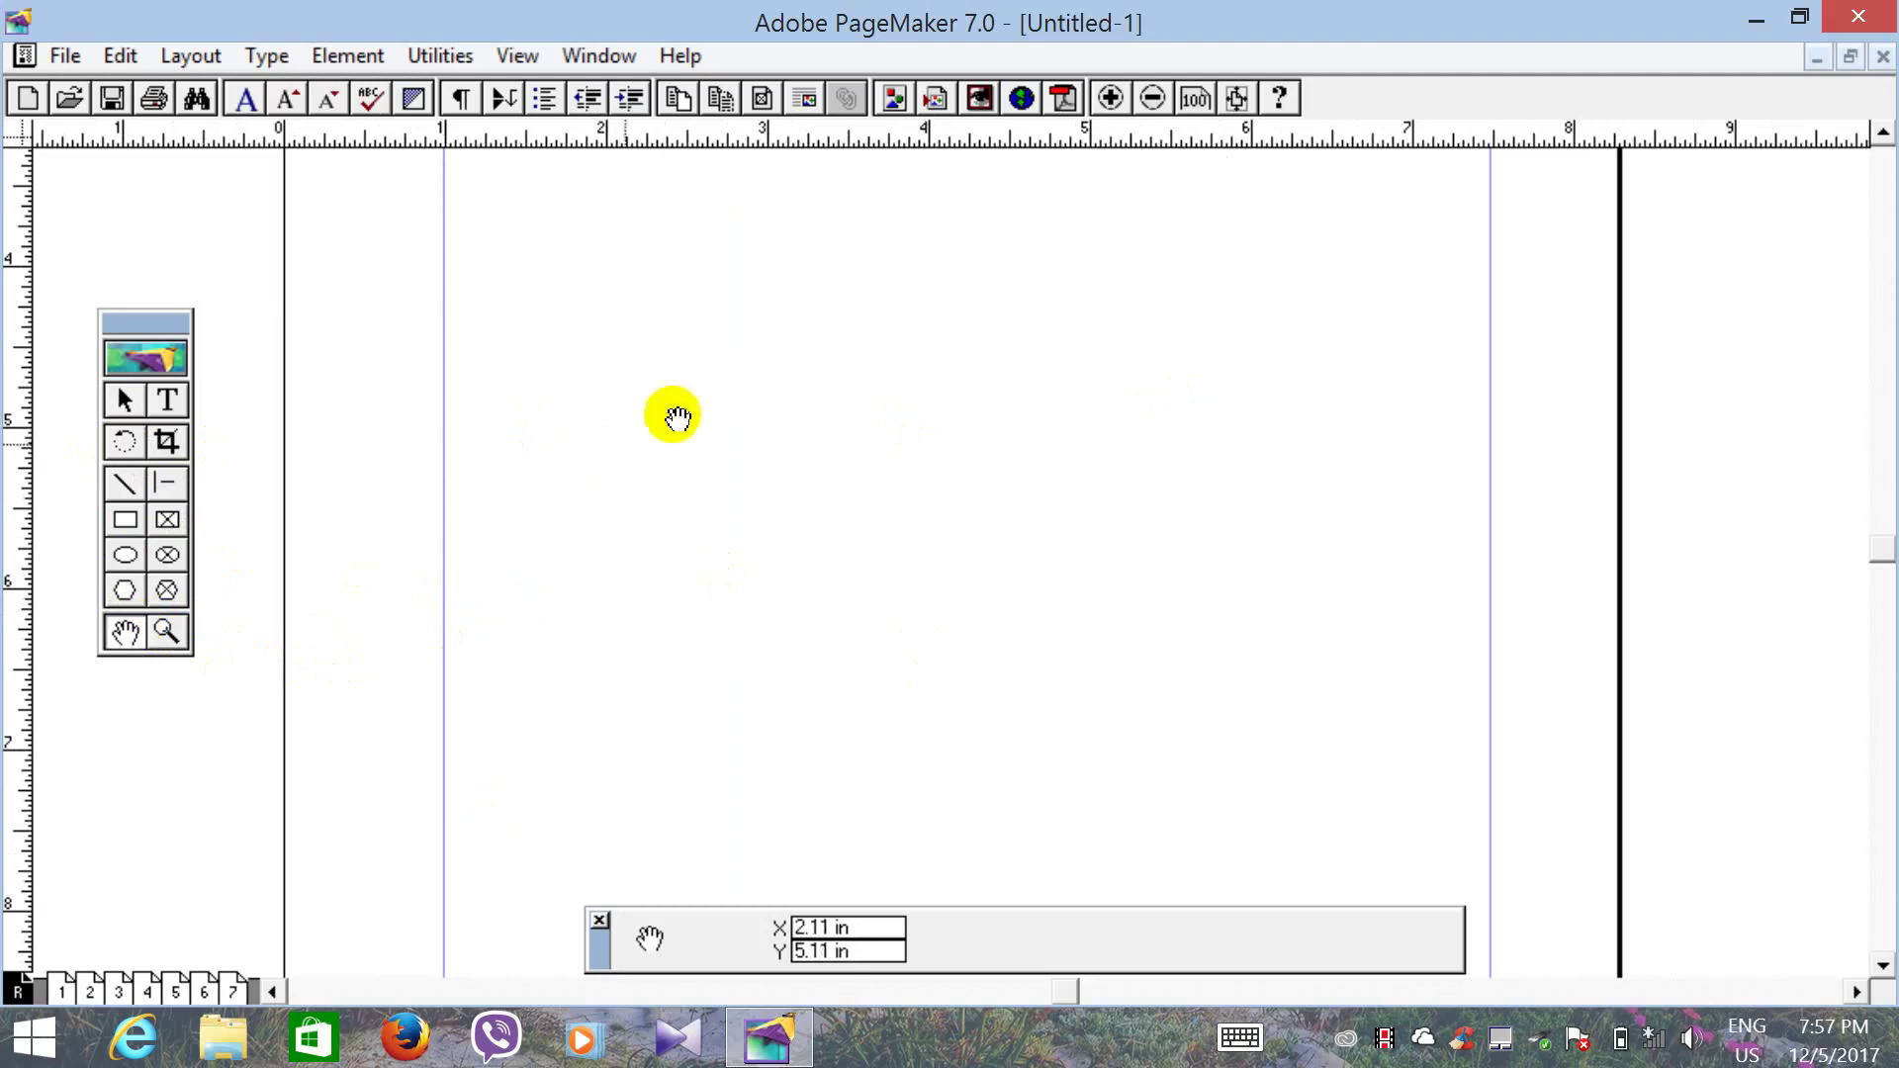
{"action": "left_click_drag", "start_coordinate": [674, 415], "coordinate": [644, 733]}
{"action": "left_click_drag", "start_coordinate": [705, 491], "coordinate": [881, 589]}
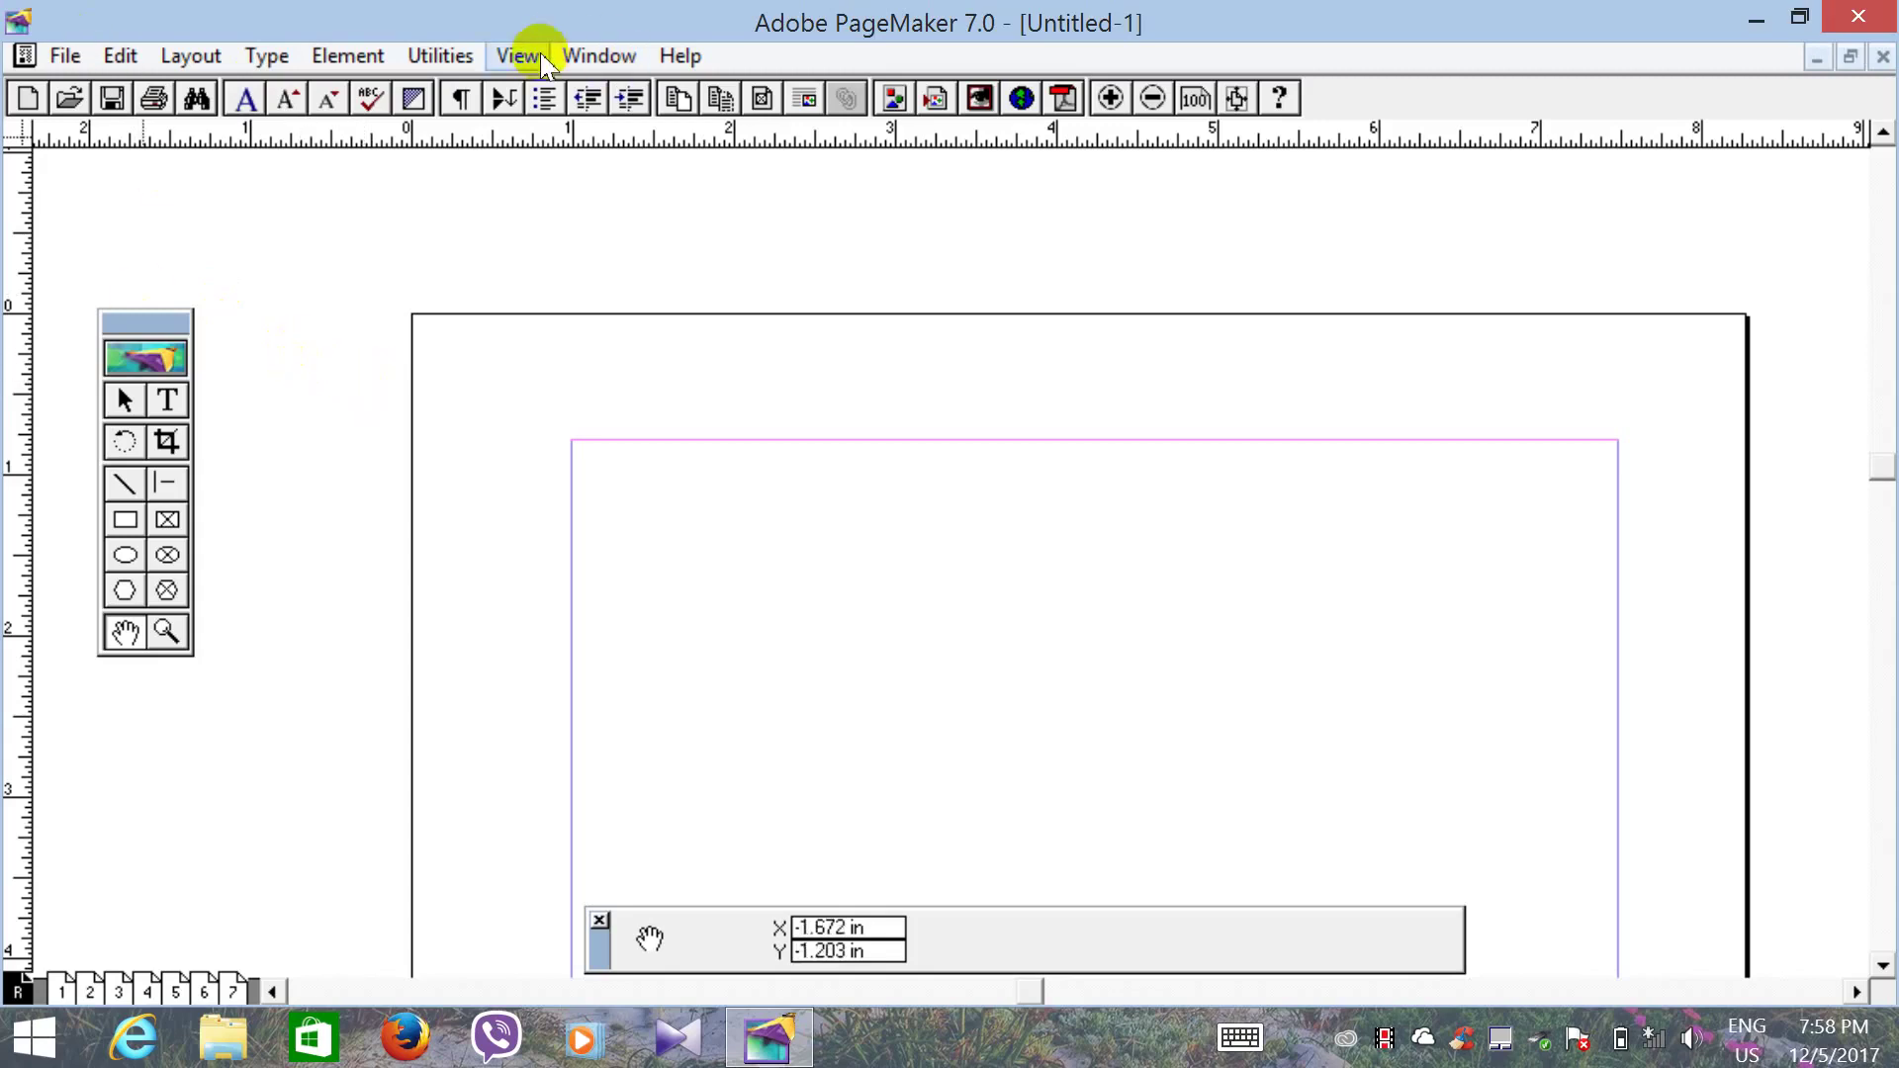
Step: Hide the rulers and show them again
{"action": "left_click", "coordinate": [501, 63]}
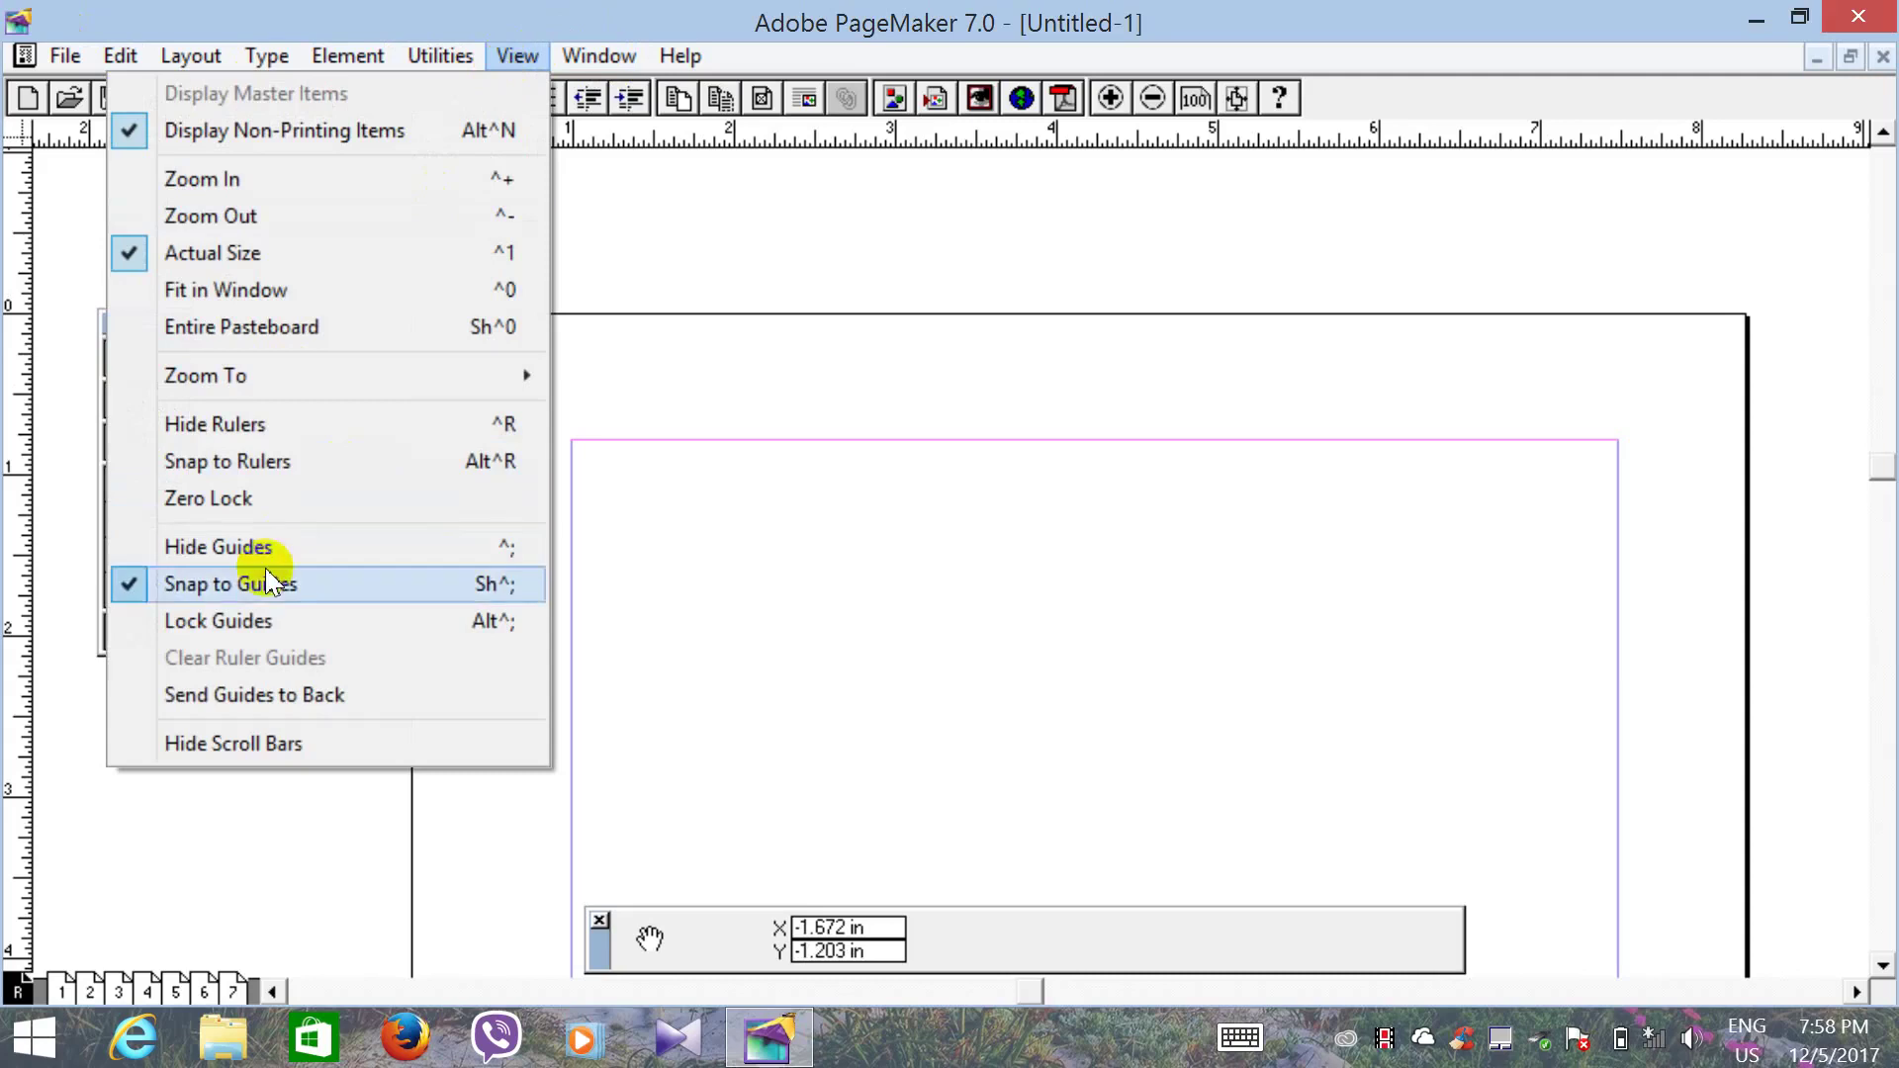
{"action": "left_click", "coordinate": [255, 429]}
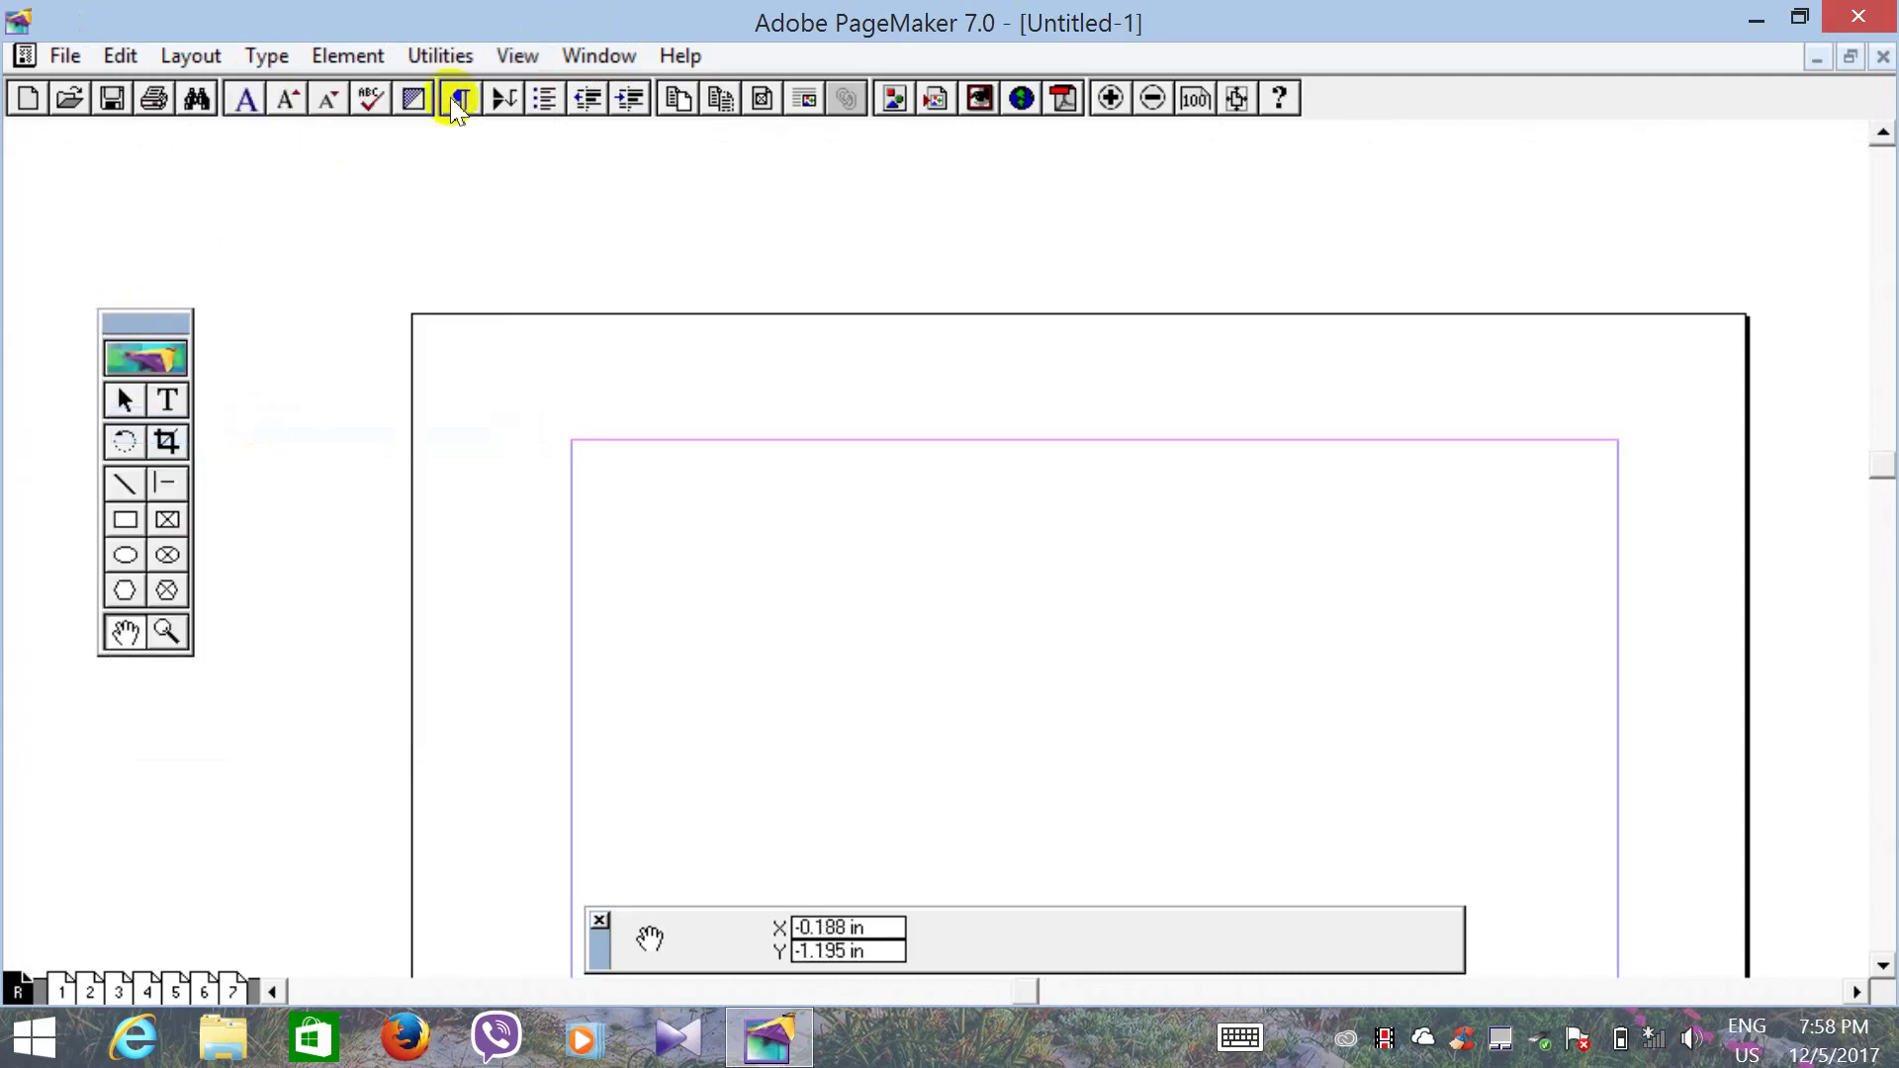
{"action": "left_click", "coordinate": [519, 55]}
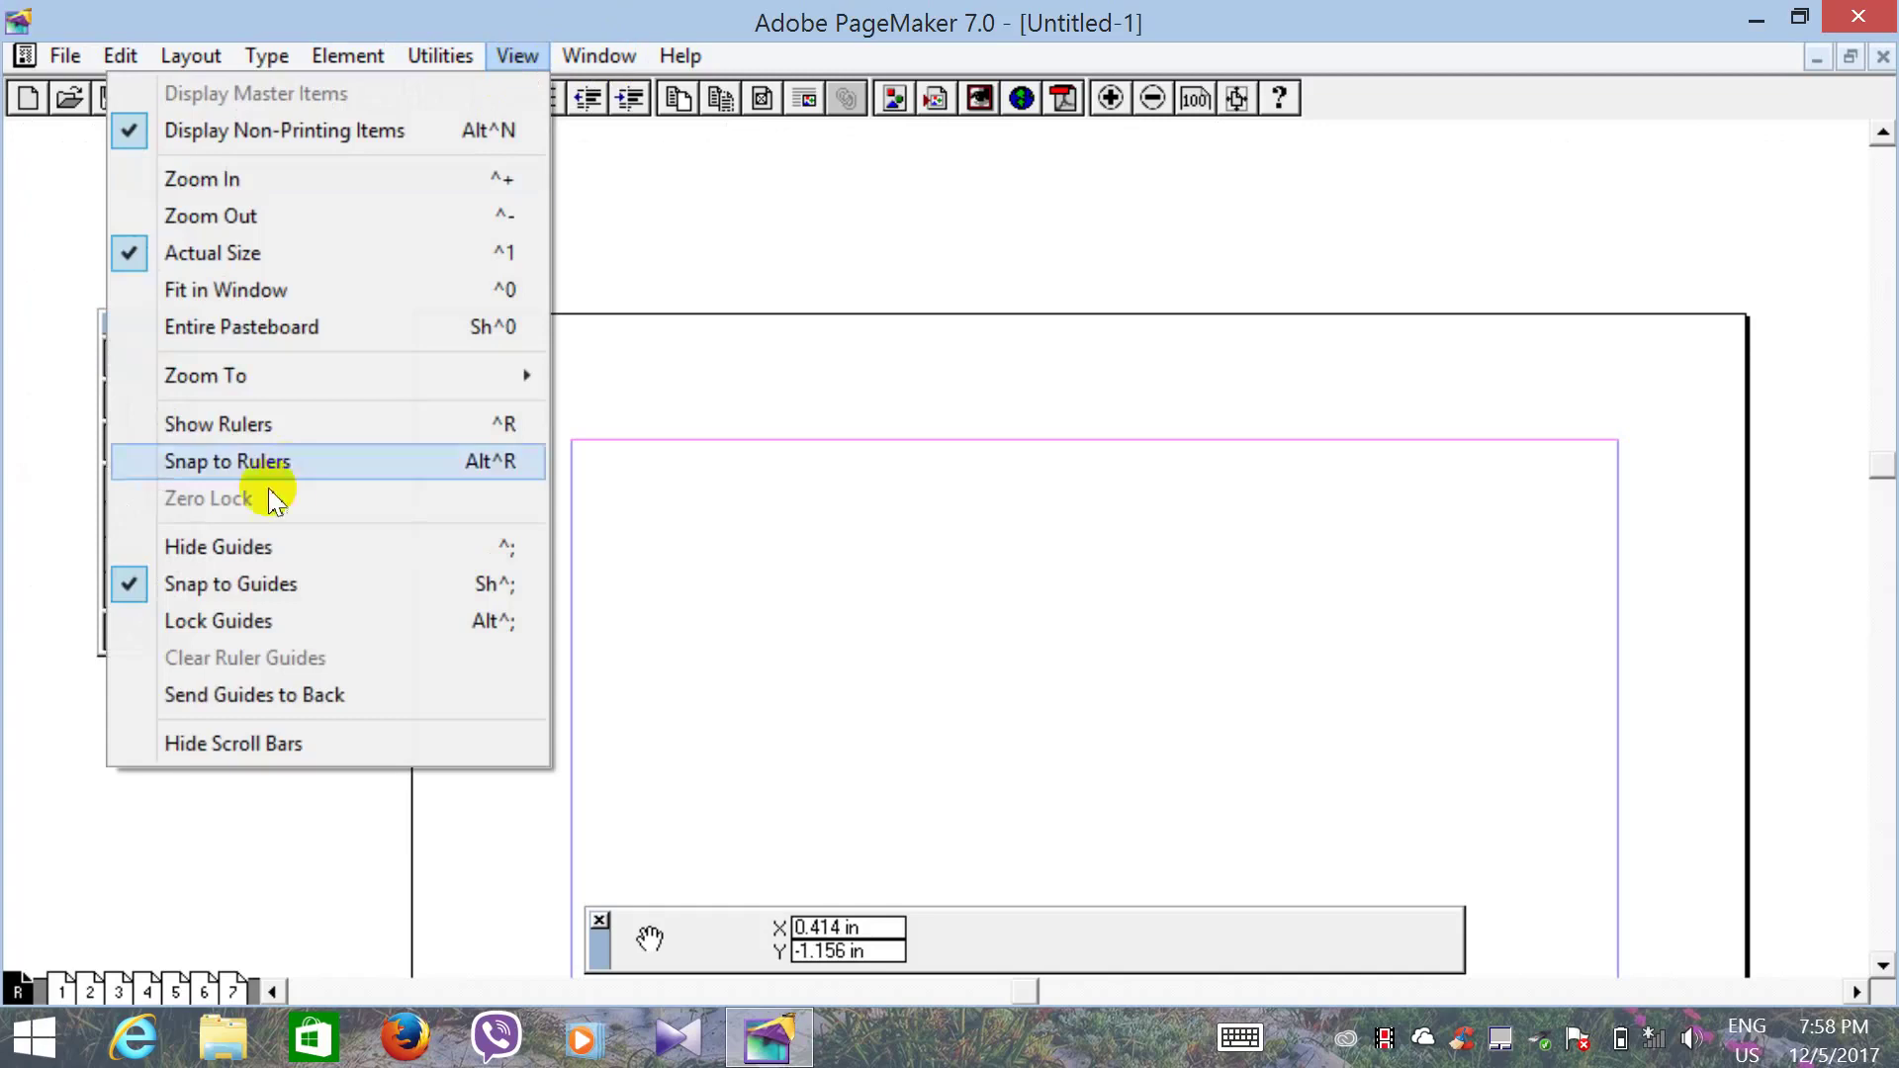
{"action": "left_click", "coordinate": [257, 433]}
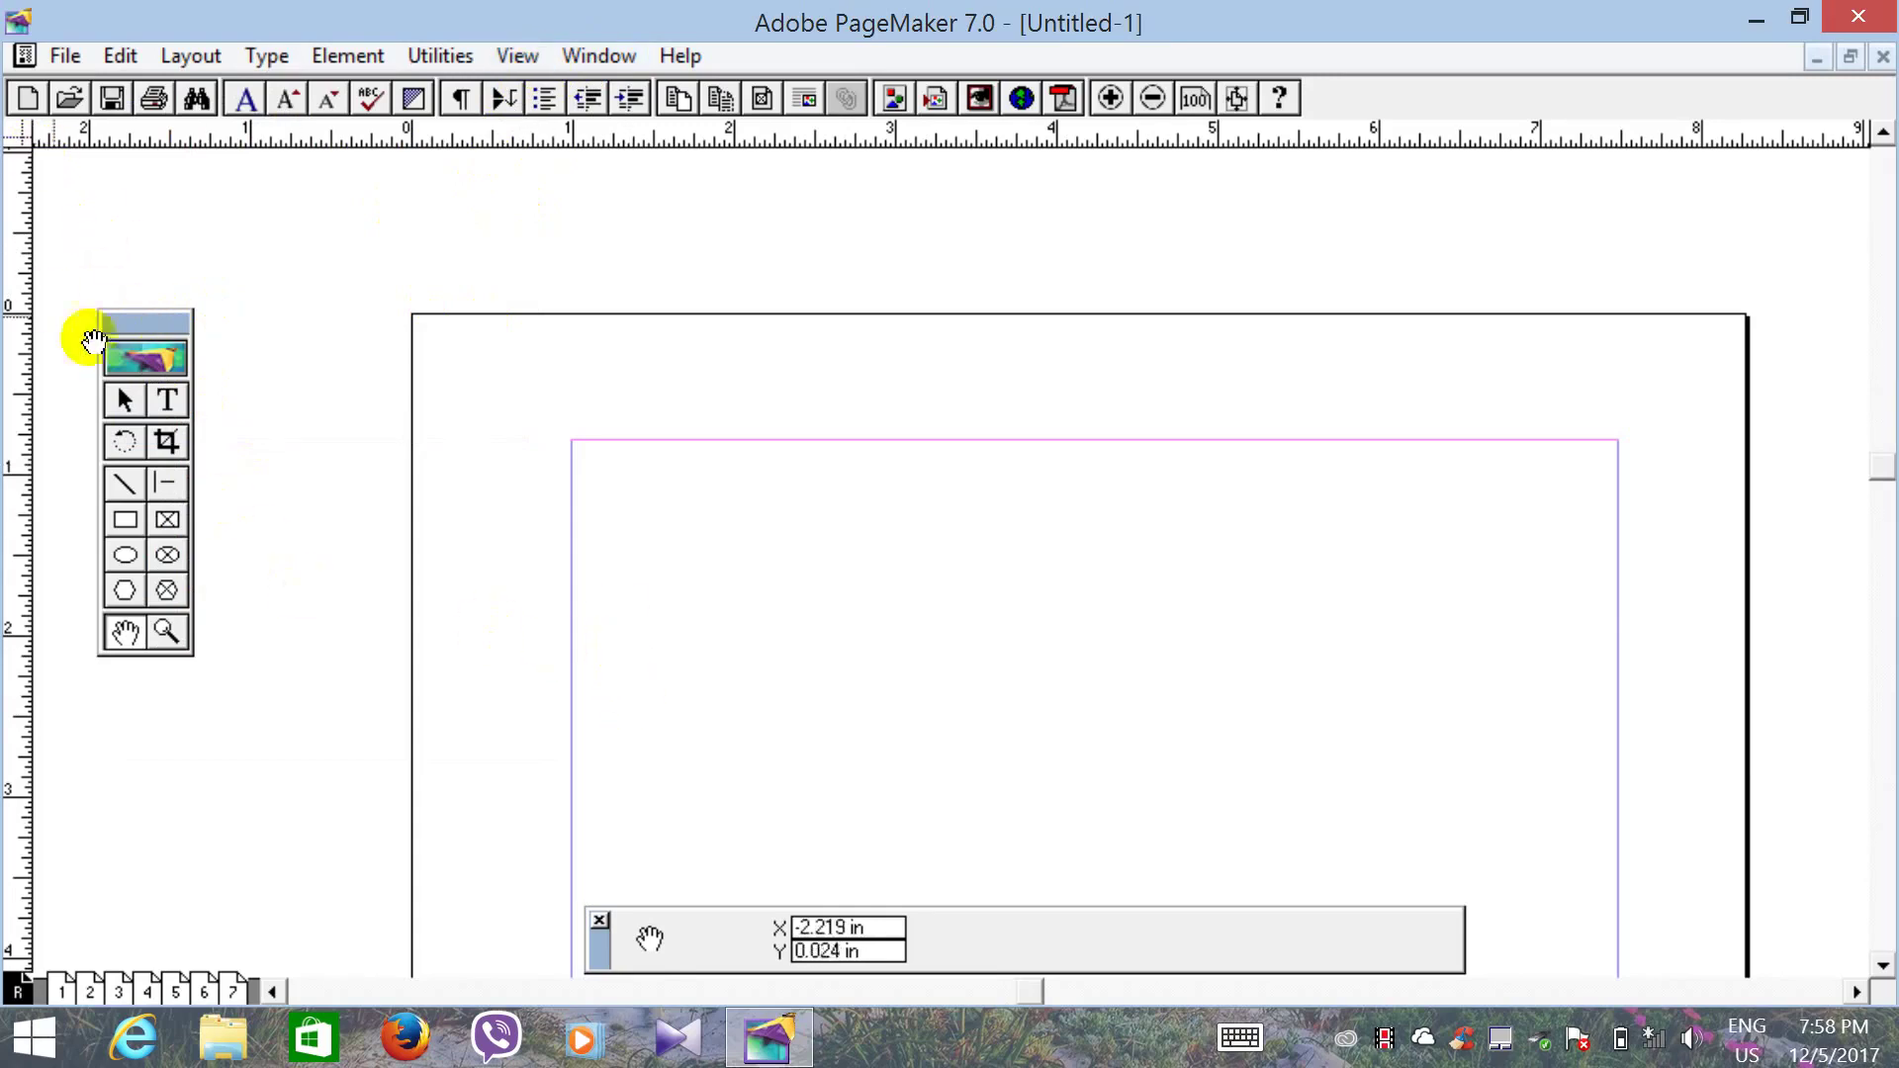
Step: Set the ruler origin about 4.1 in across and 1.4 in down the master page, and place horizontal and vertical guides through it
{"action": "left_click", "coordinate": [123, 394]}
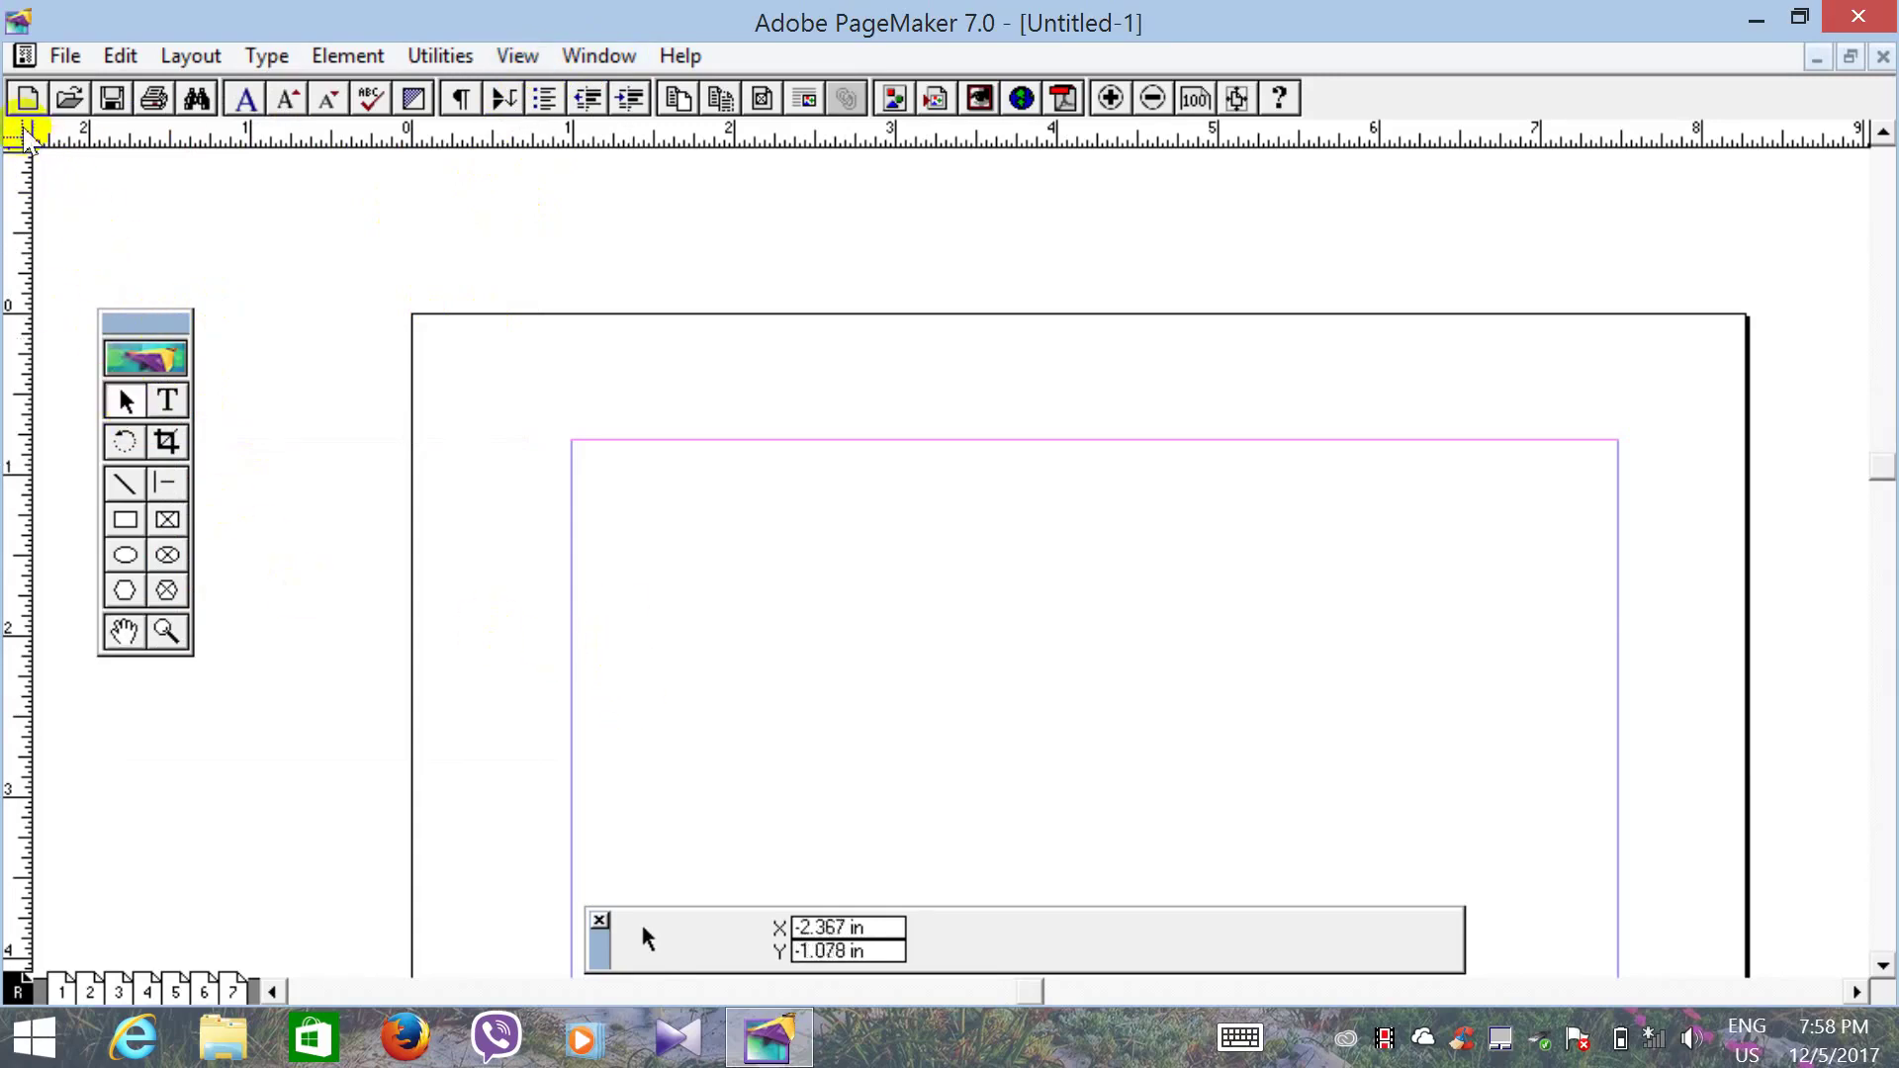
{"action": "left_click_drag", "start_coordinate": [21, 141], "coordinate": [1077, 543]}
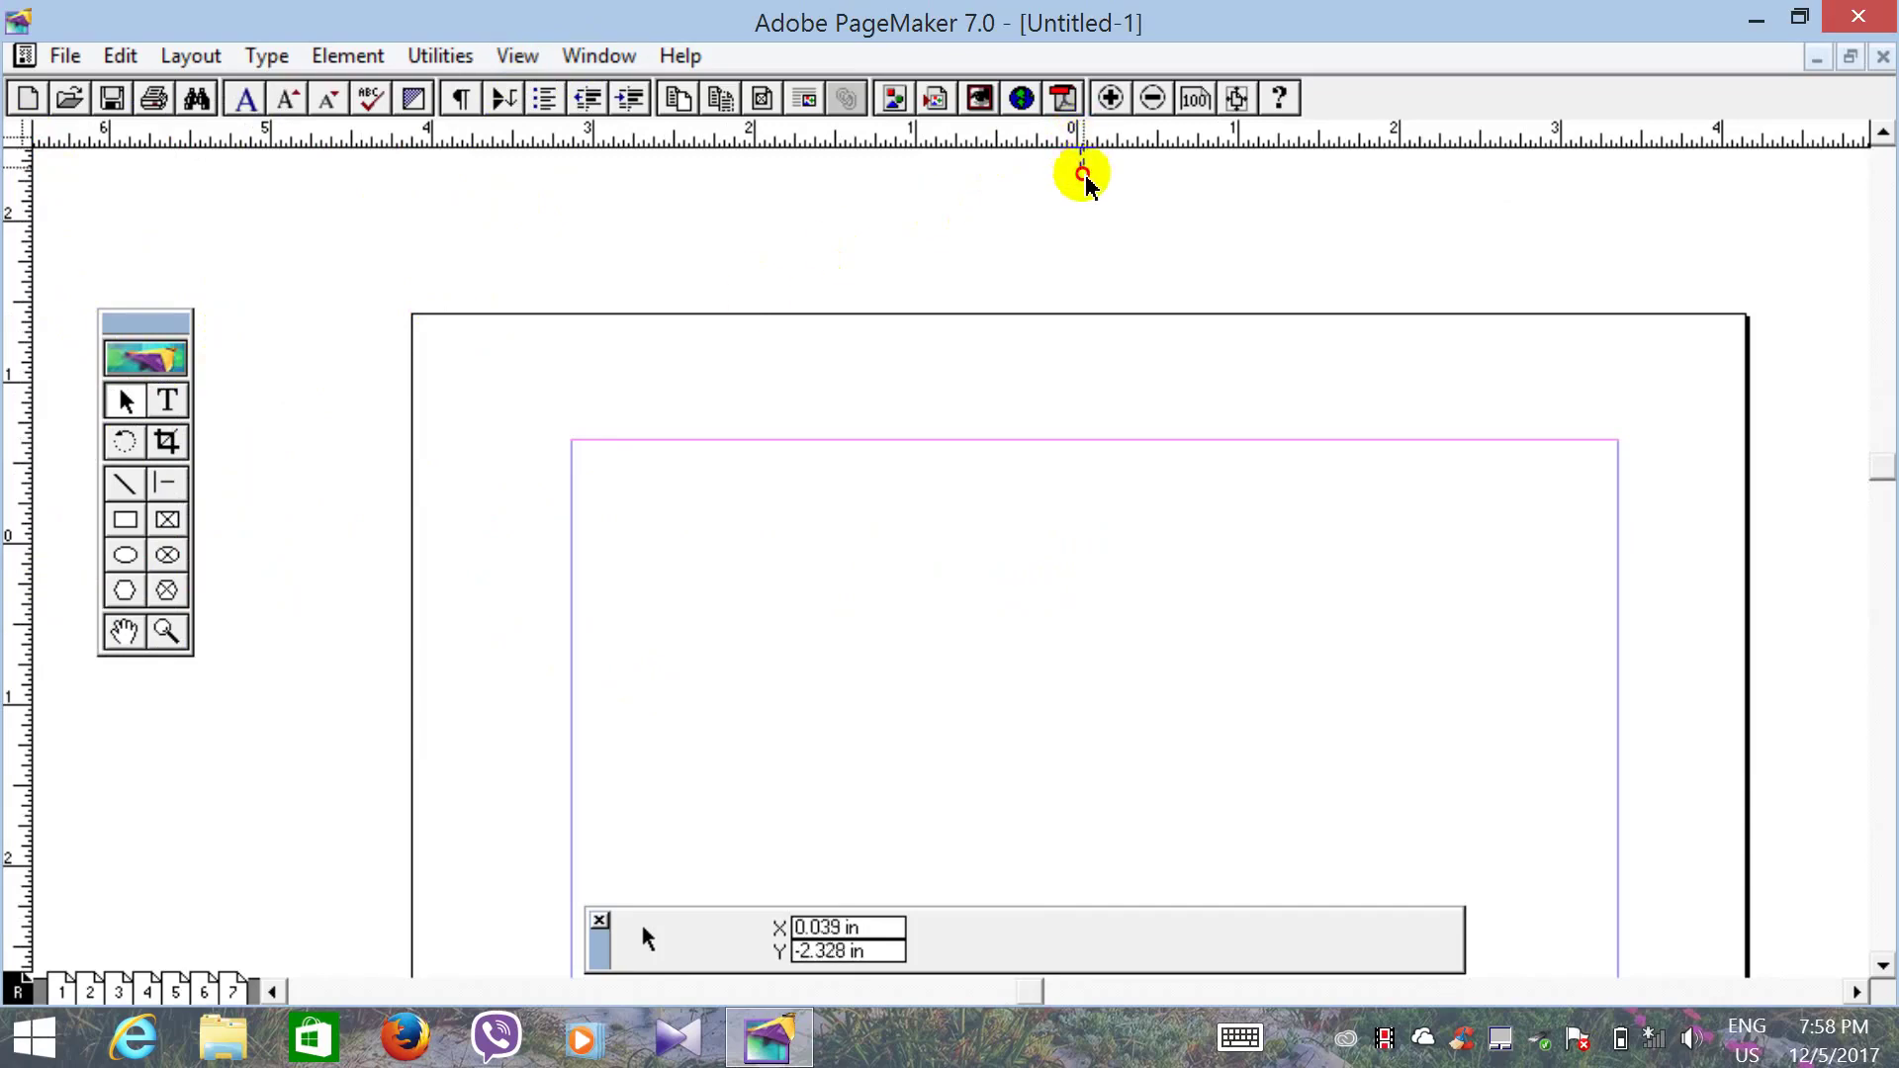
{"action": "left_click_drag", "start_coordinate": [1100, 136], "coordinate": [1161, 545]}
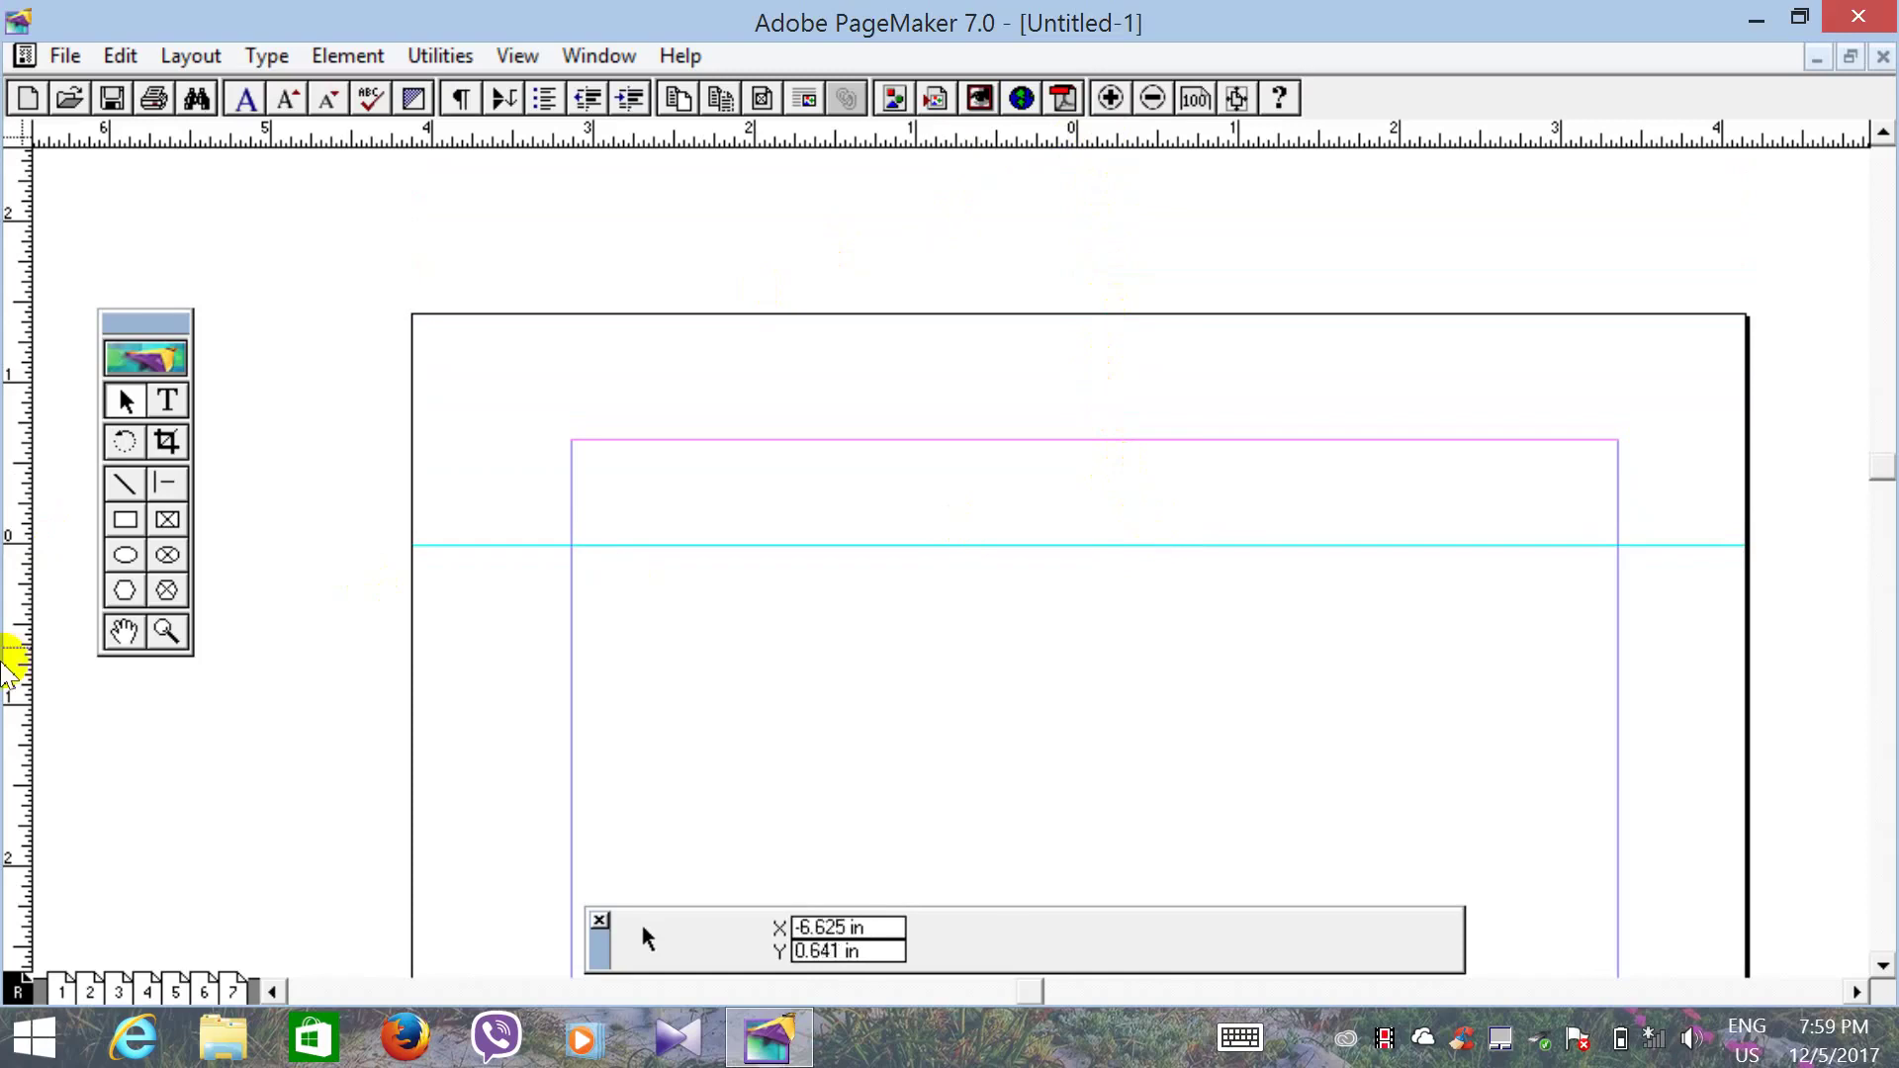
{"action": "left_click_drag", "start_coordinate": [15, 584], "coordinate": [1085, 589]}
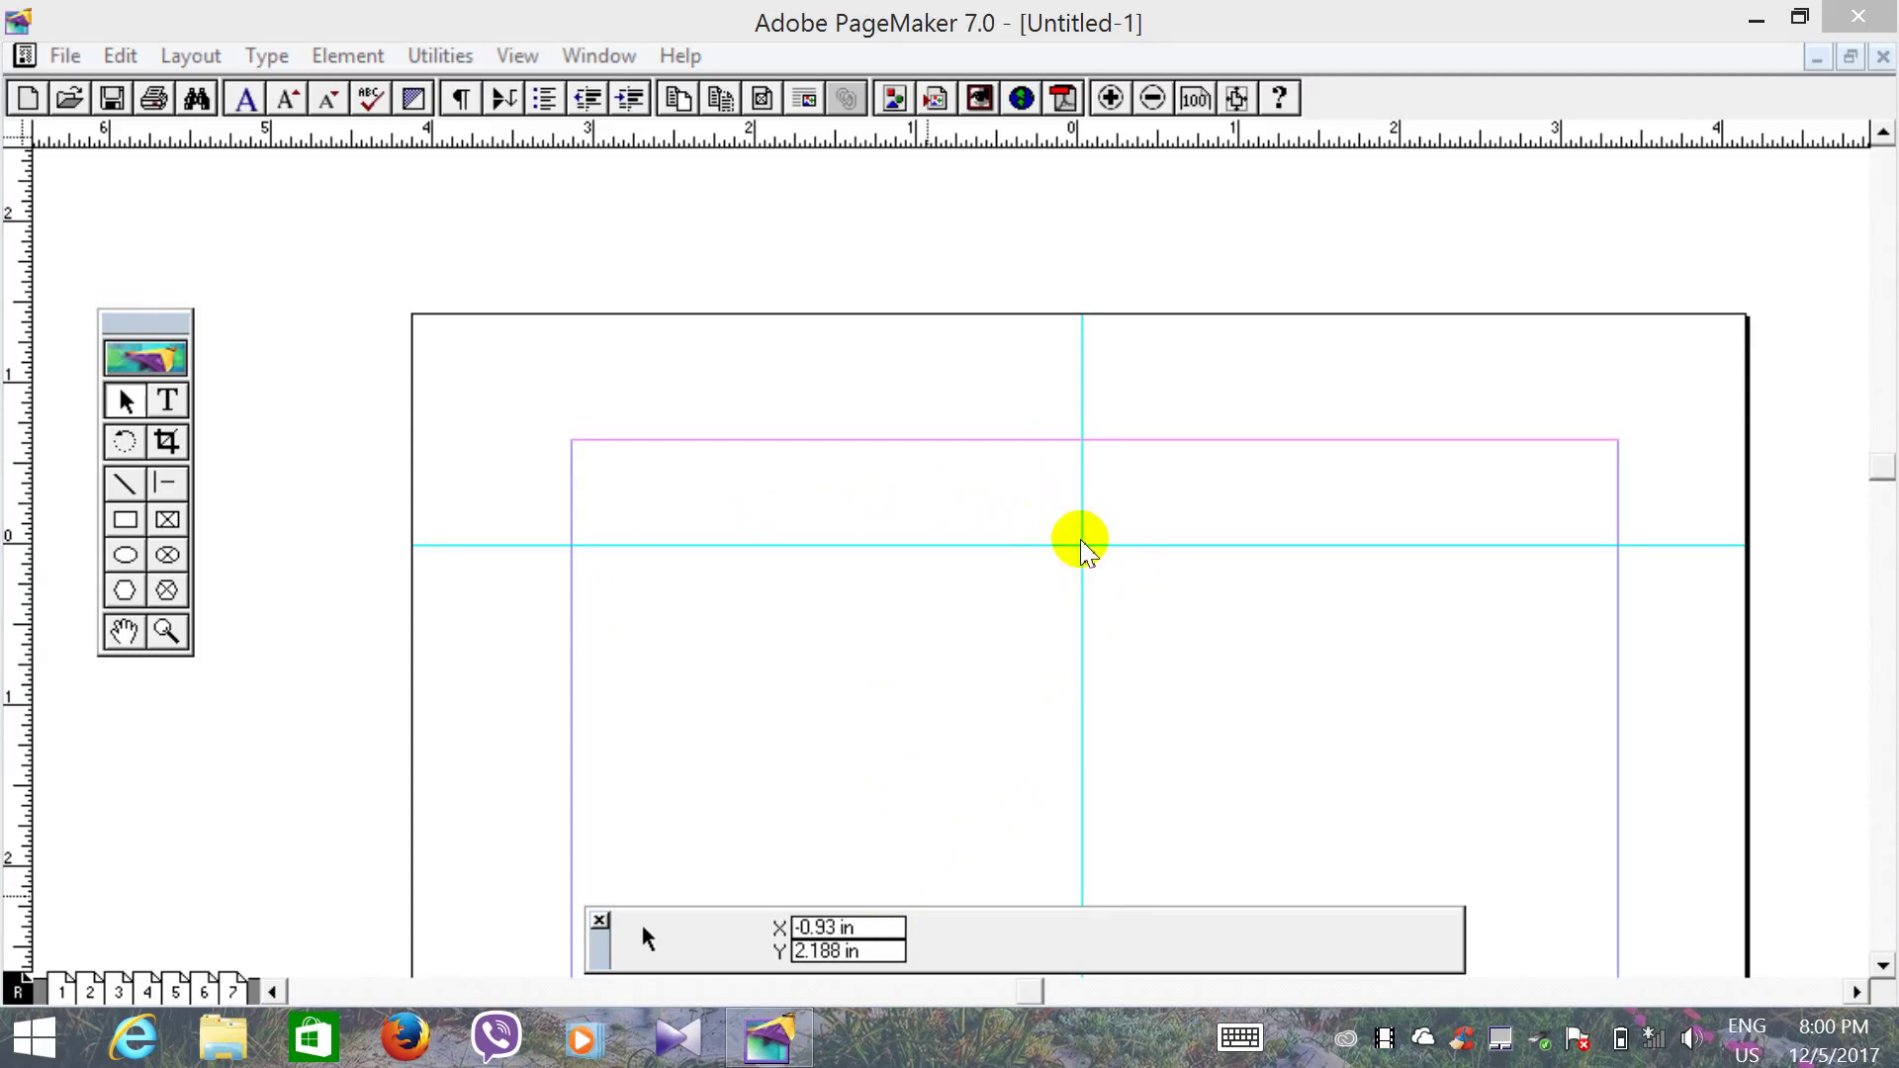
Step: Add the text "PageMaker Lesson" to the master page, narrow its block, and place it across the vertical guide just above the horizontal guide
{"action": "left_click", "coordinate": [166, 401]}
{"action": "left_click", "coordinate": [585, 643]}
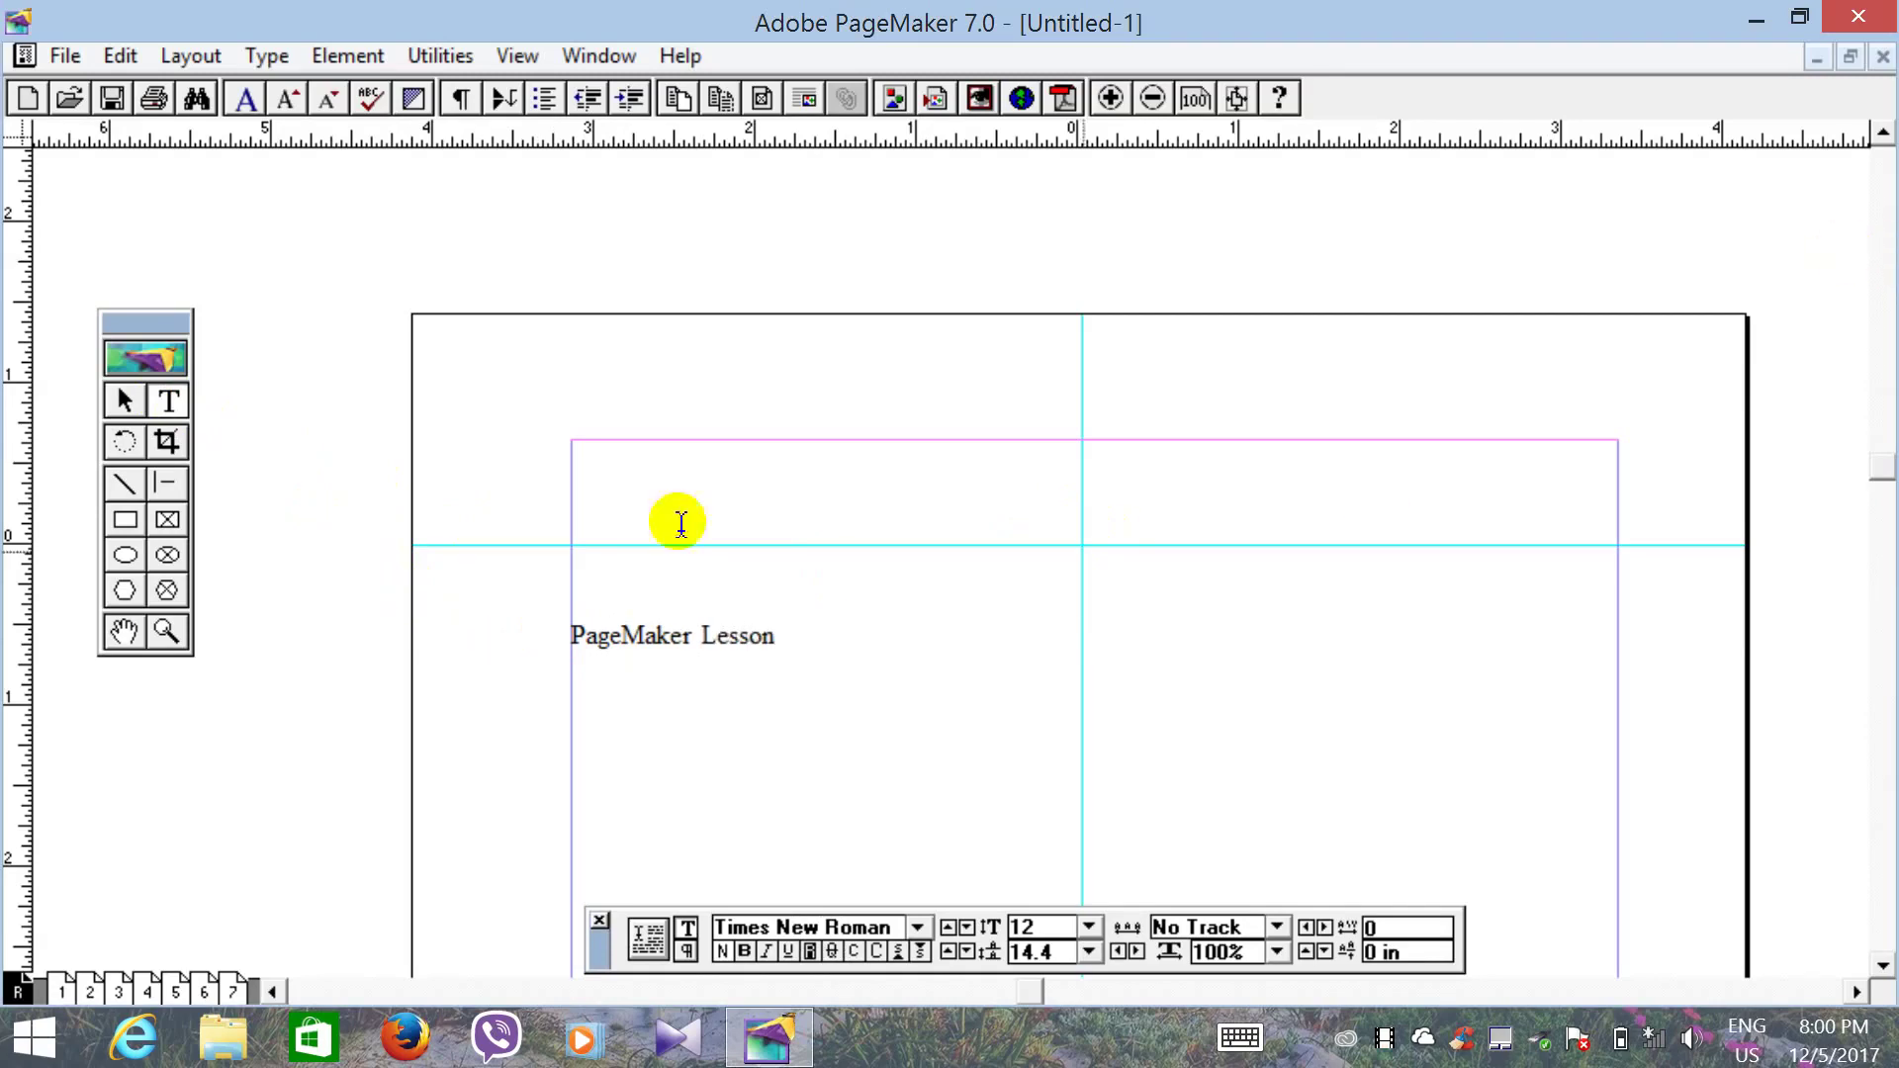
{"action": "left_click", "coordinate": [123, 397]}
{"action": "left_click", "coordinate": [638, 638]}
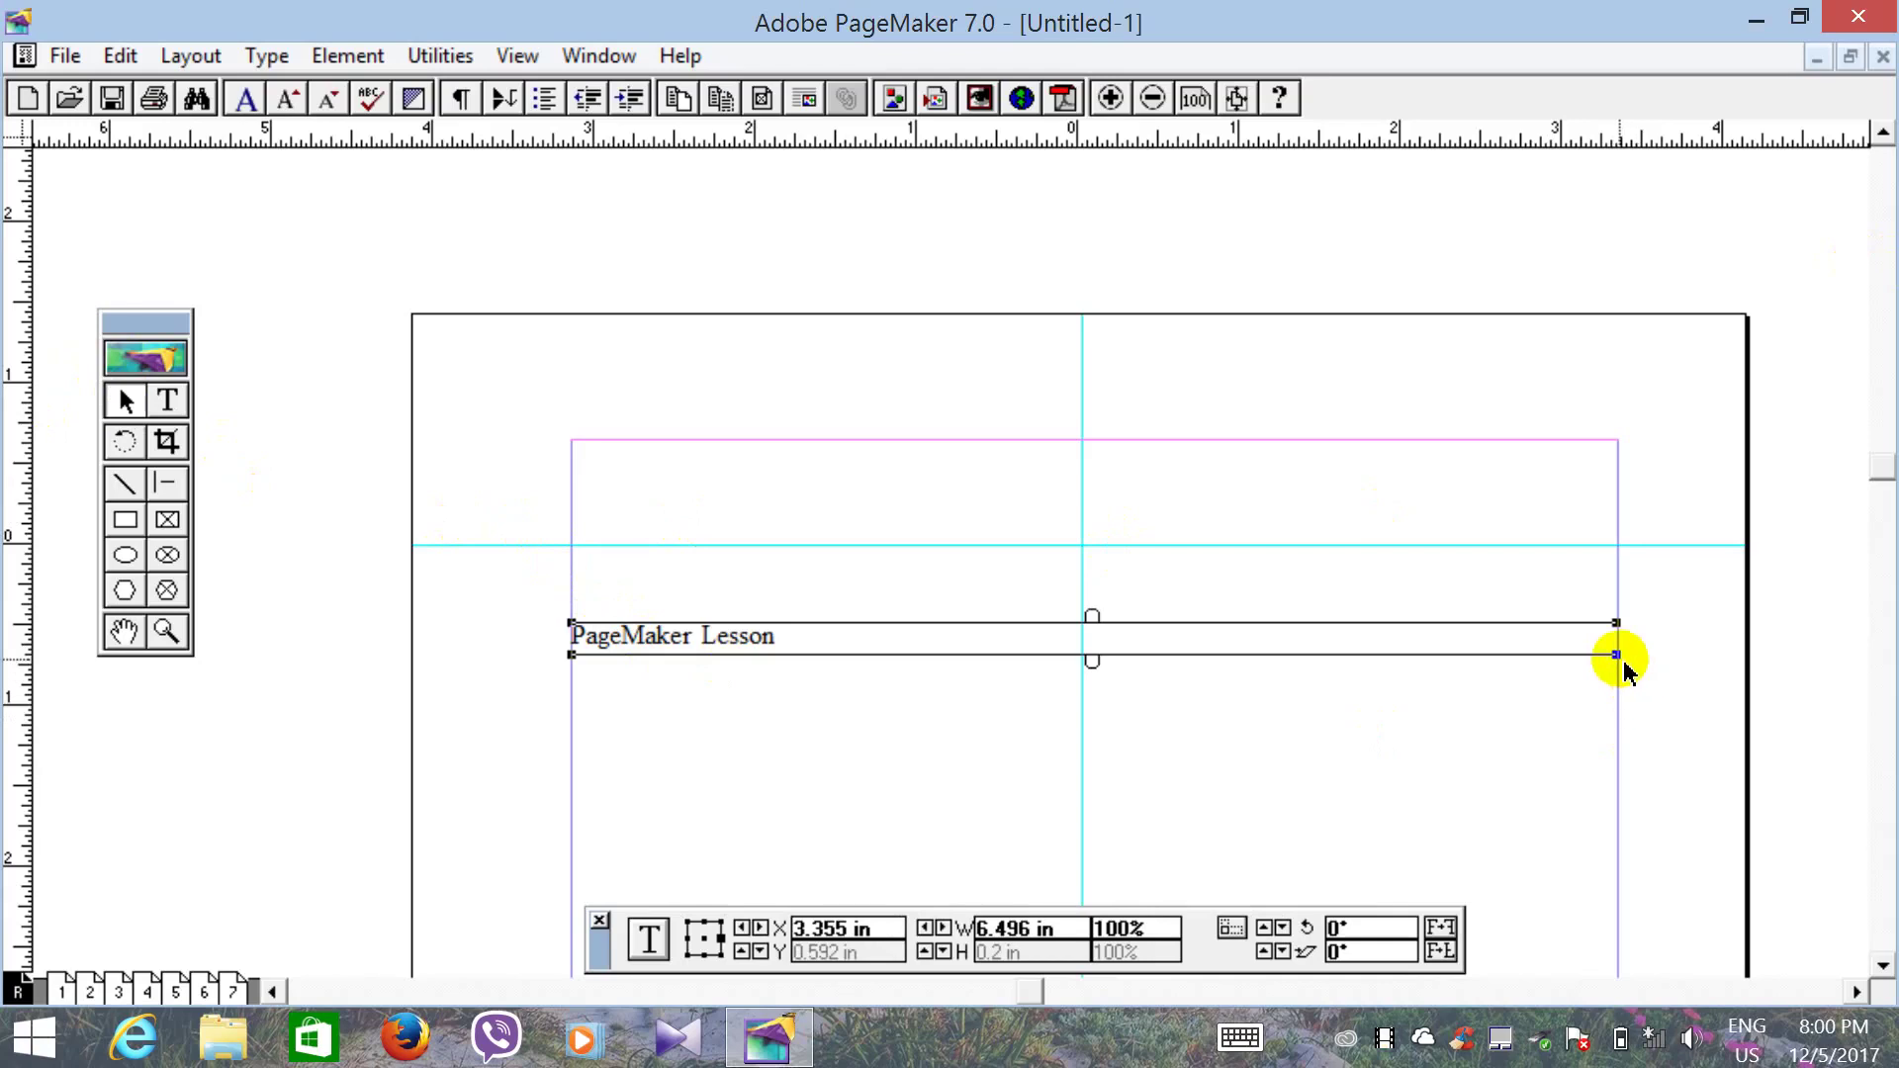
{"action": "left_click_drag", "start_coordinate": [1622, 665], "coordinate": [1118, 549]}
{"action": "left_click", "coordinate": [1102, 606]}
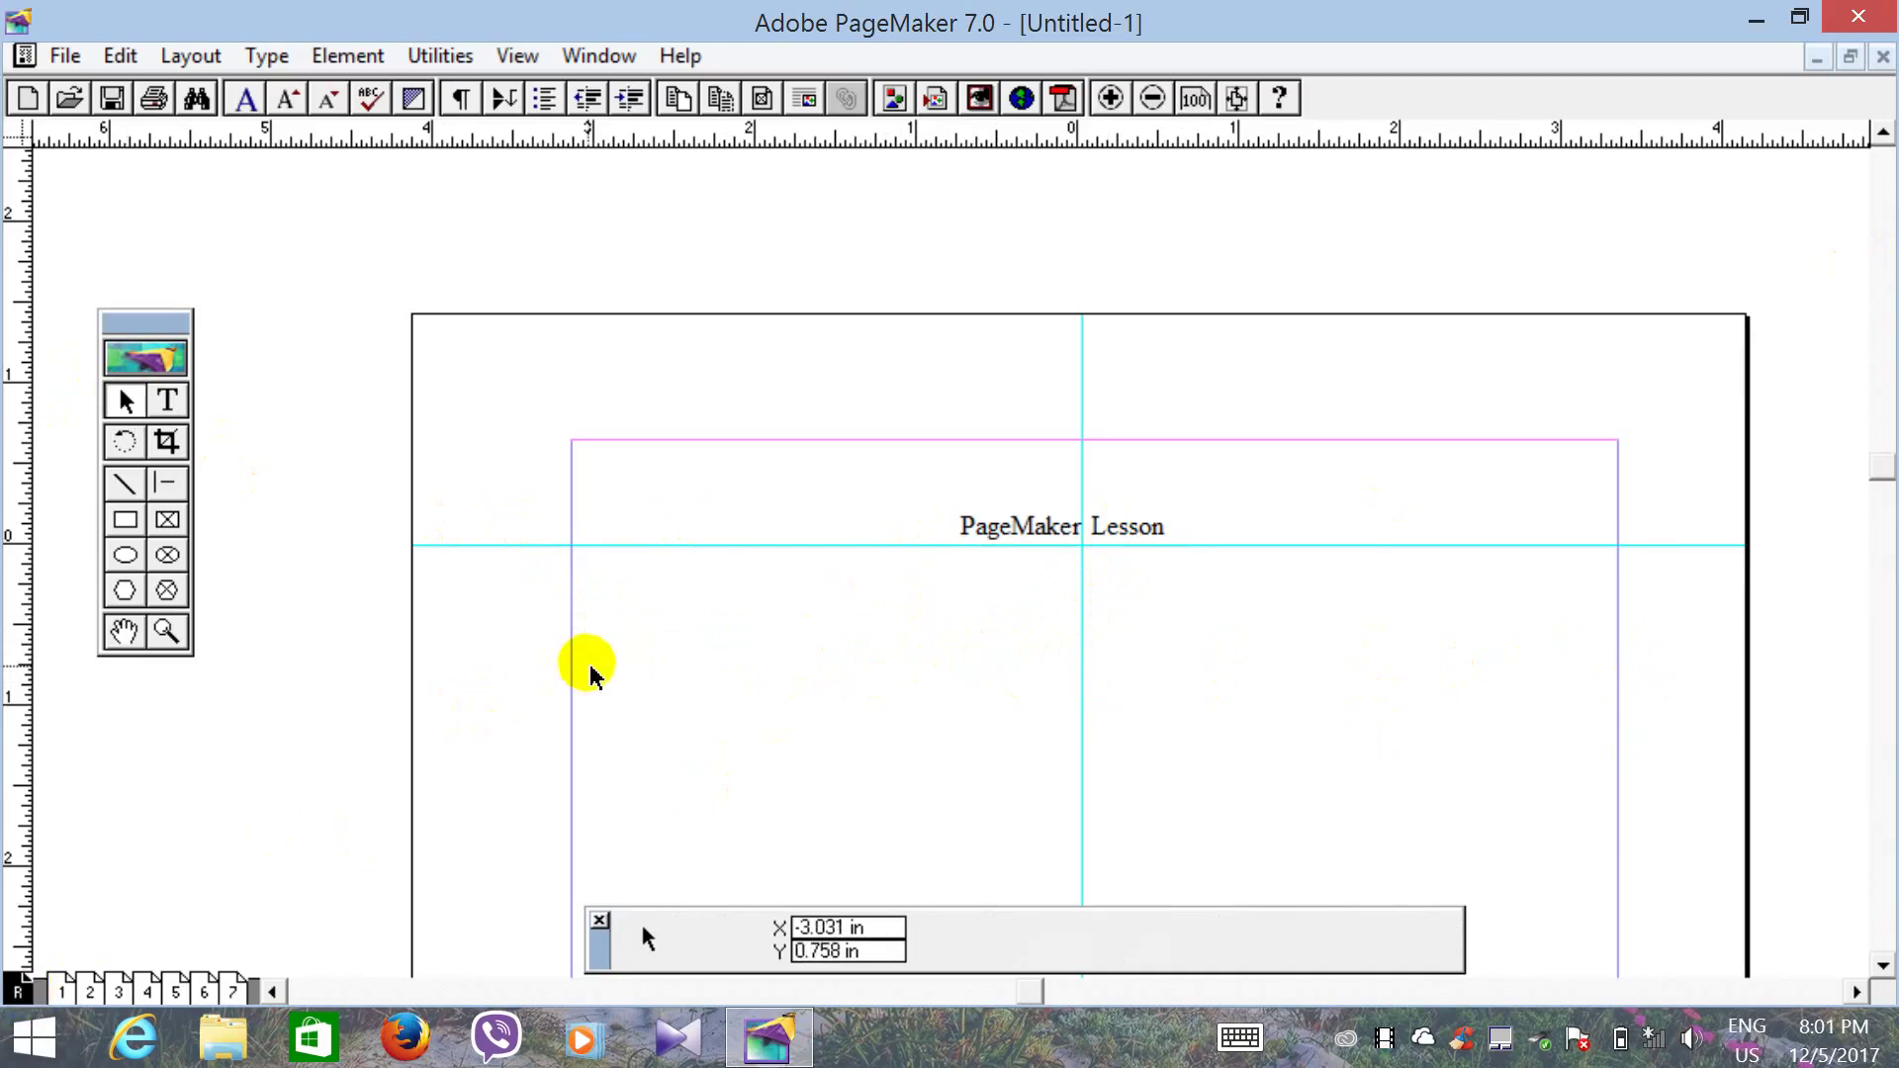
Step: Add the text "RM", narrow its block to about 0.58 in wide, and place it on the vertical guide just above "PageMaker Lesson"
{"action": "left_click", "coordinate": [167, 400]}
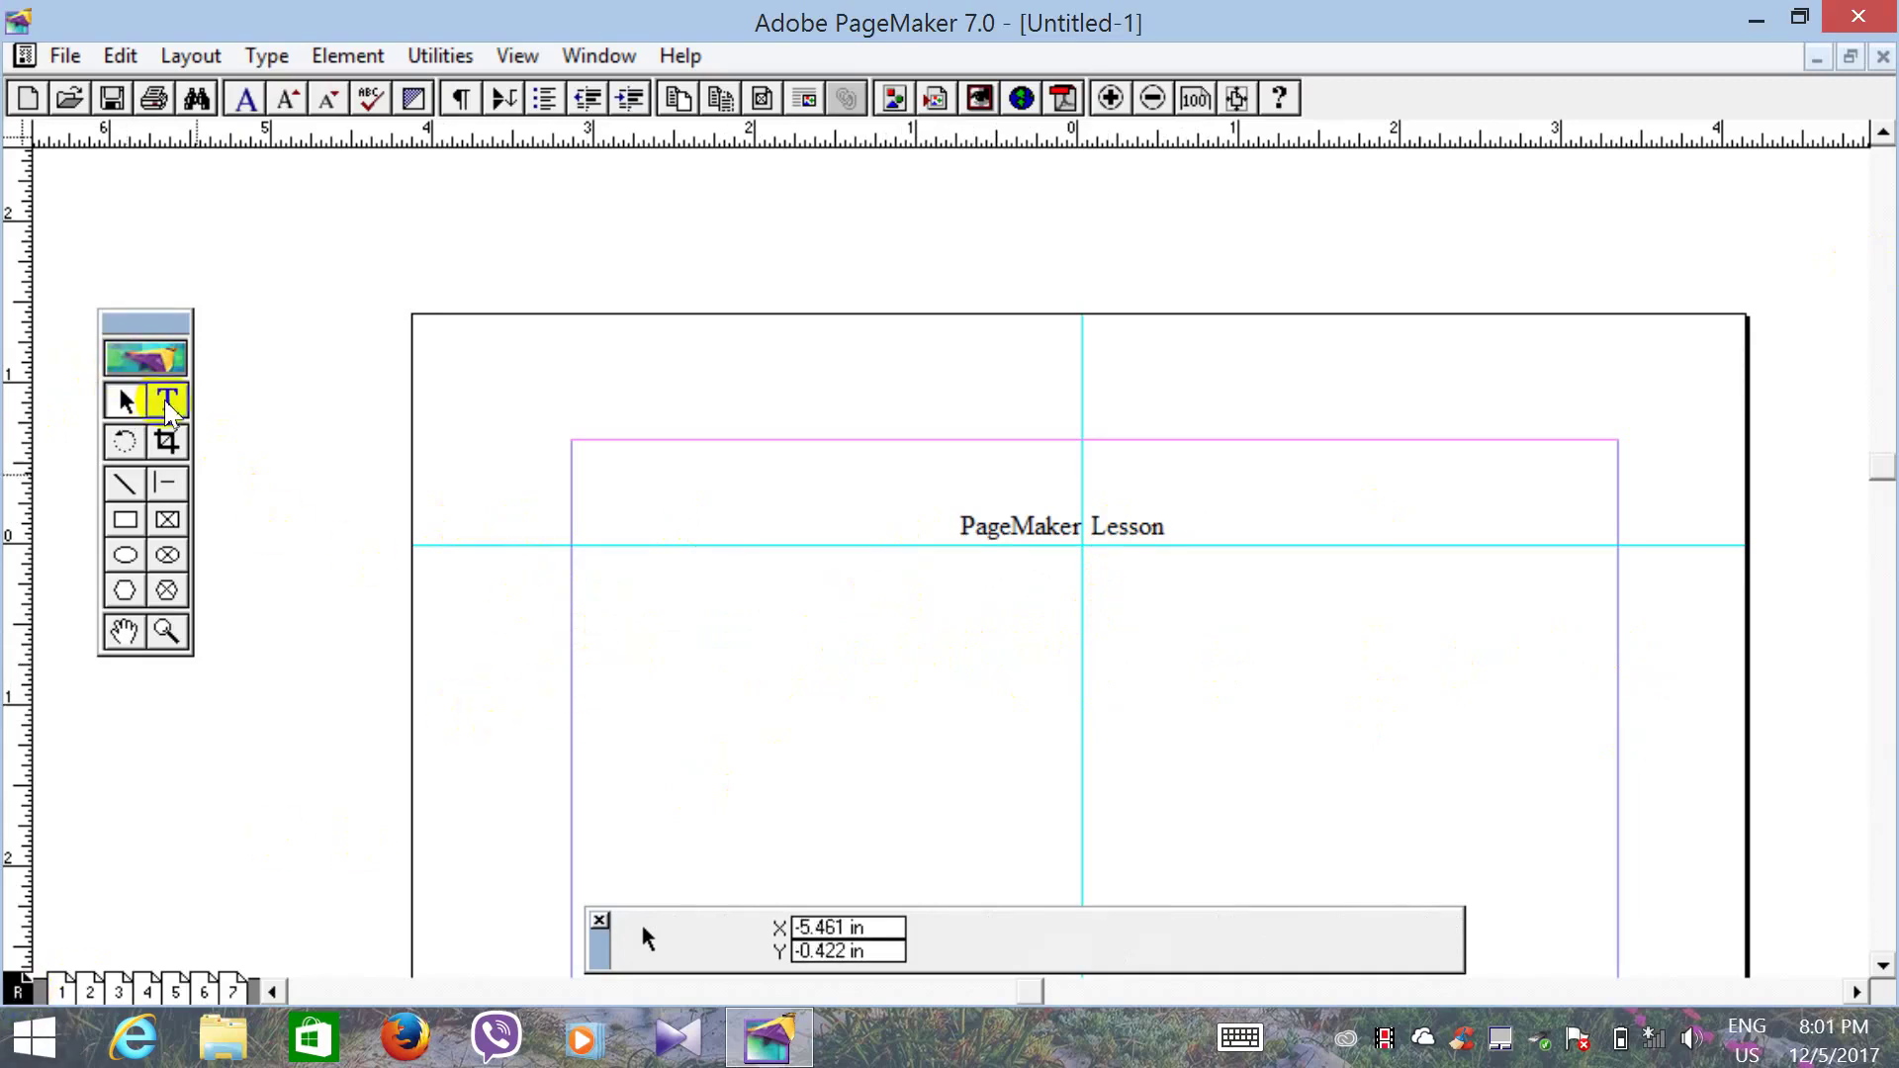
{"action": "left_click", "coordinate": [597, 670]}
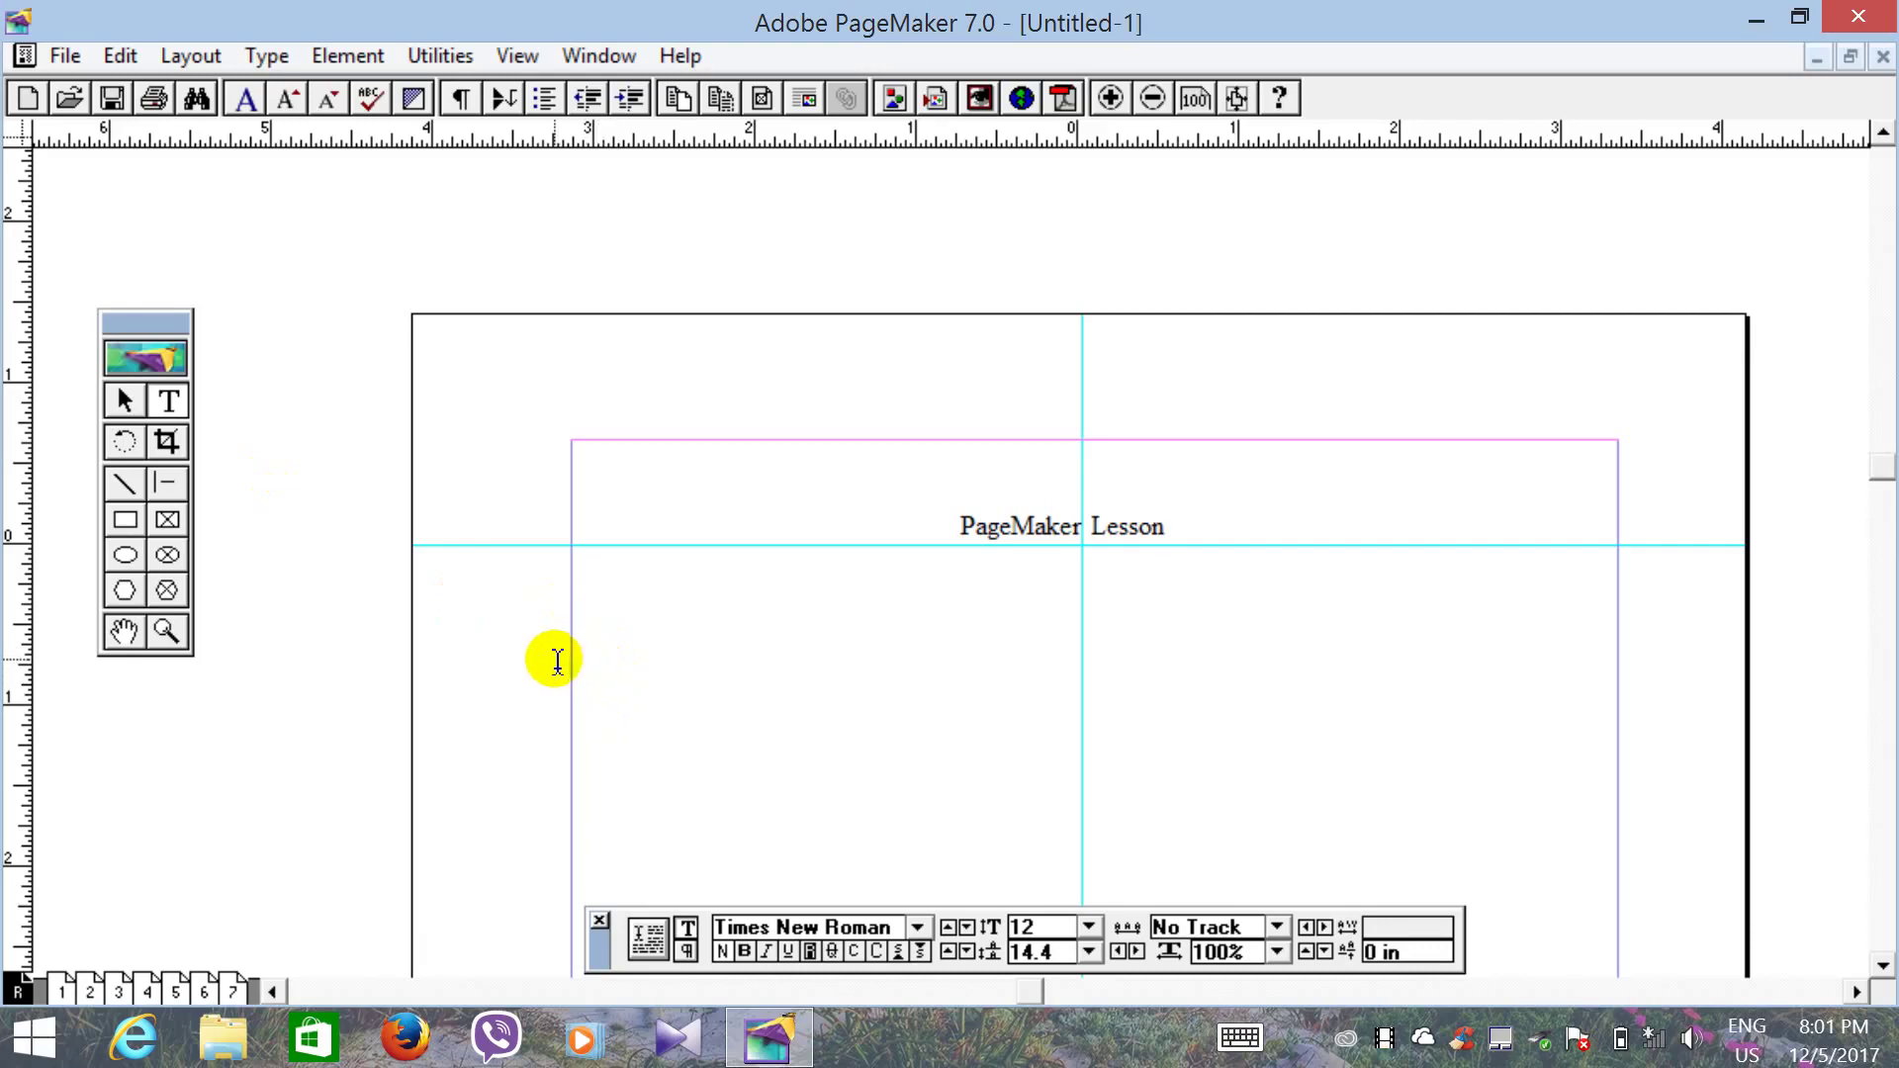
{"action": "type", "text": "RM"}
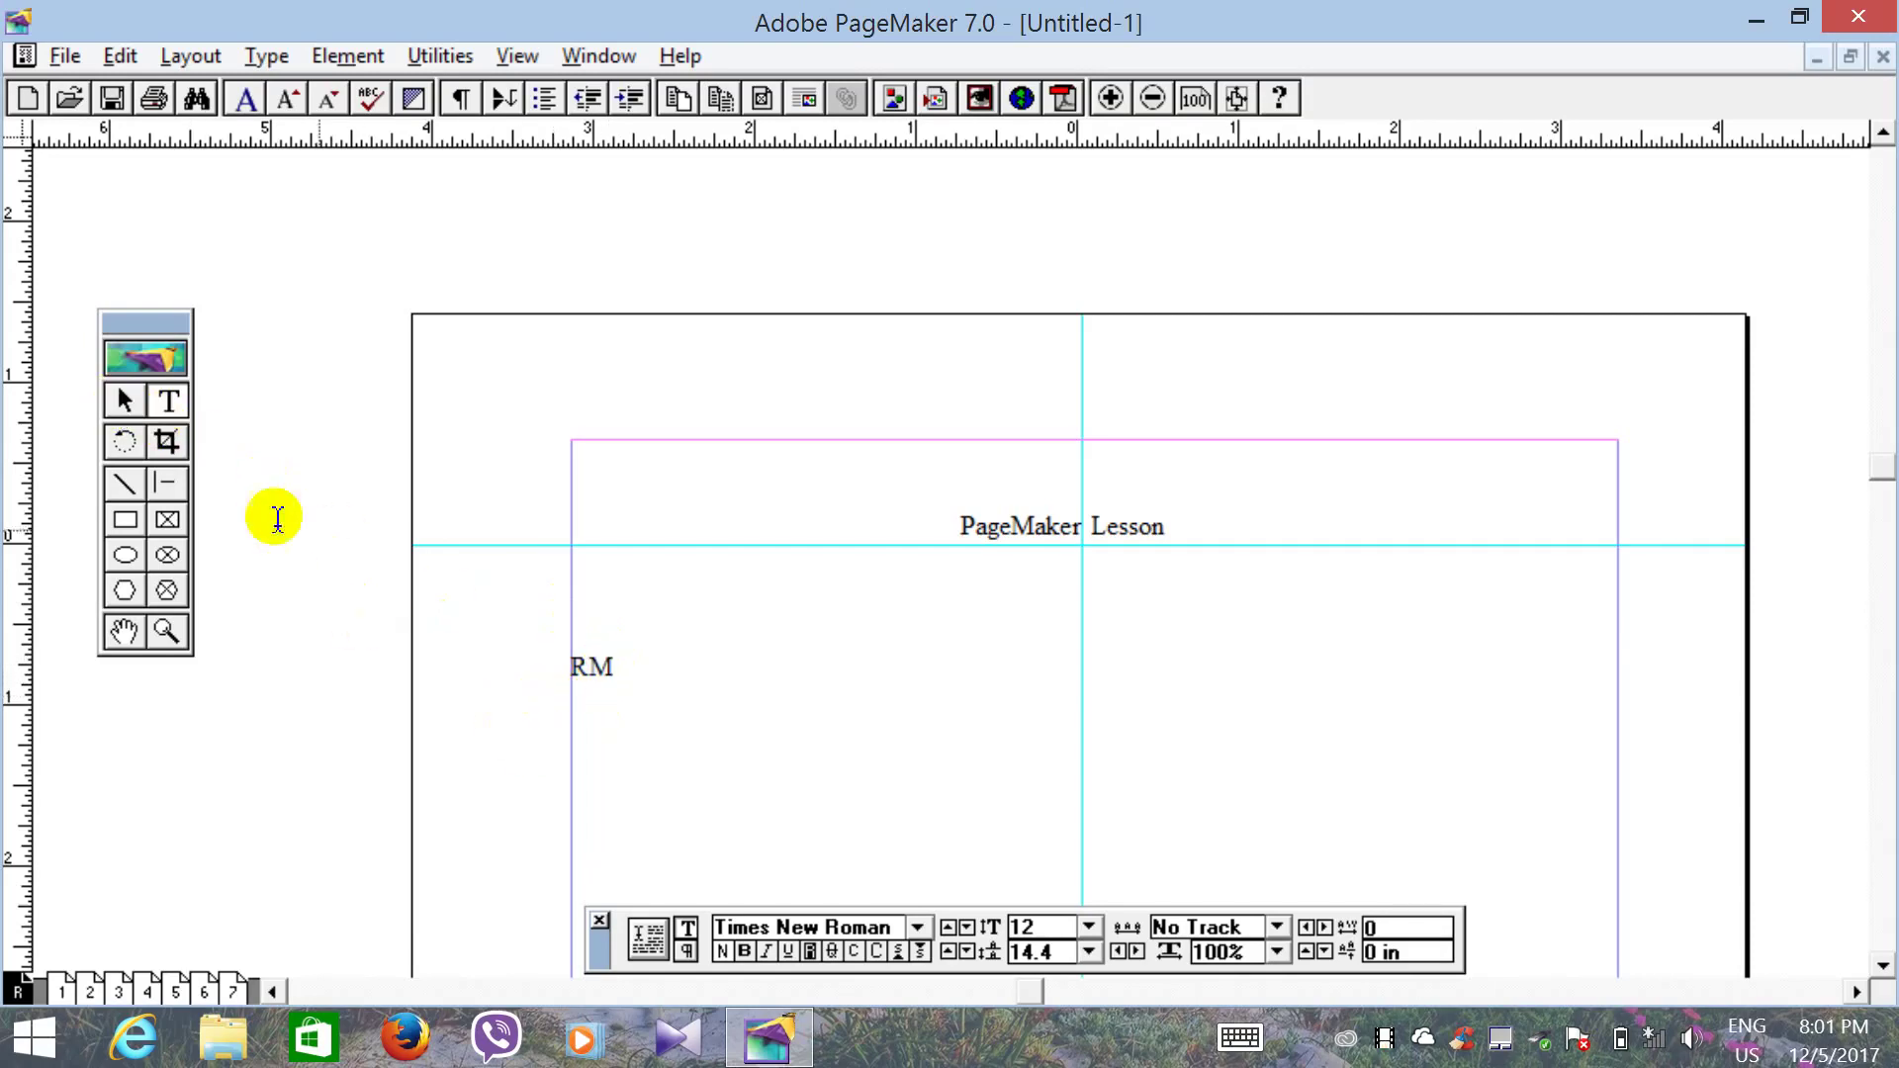
{"action": "left_click", "coordinate": [126, 401]}
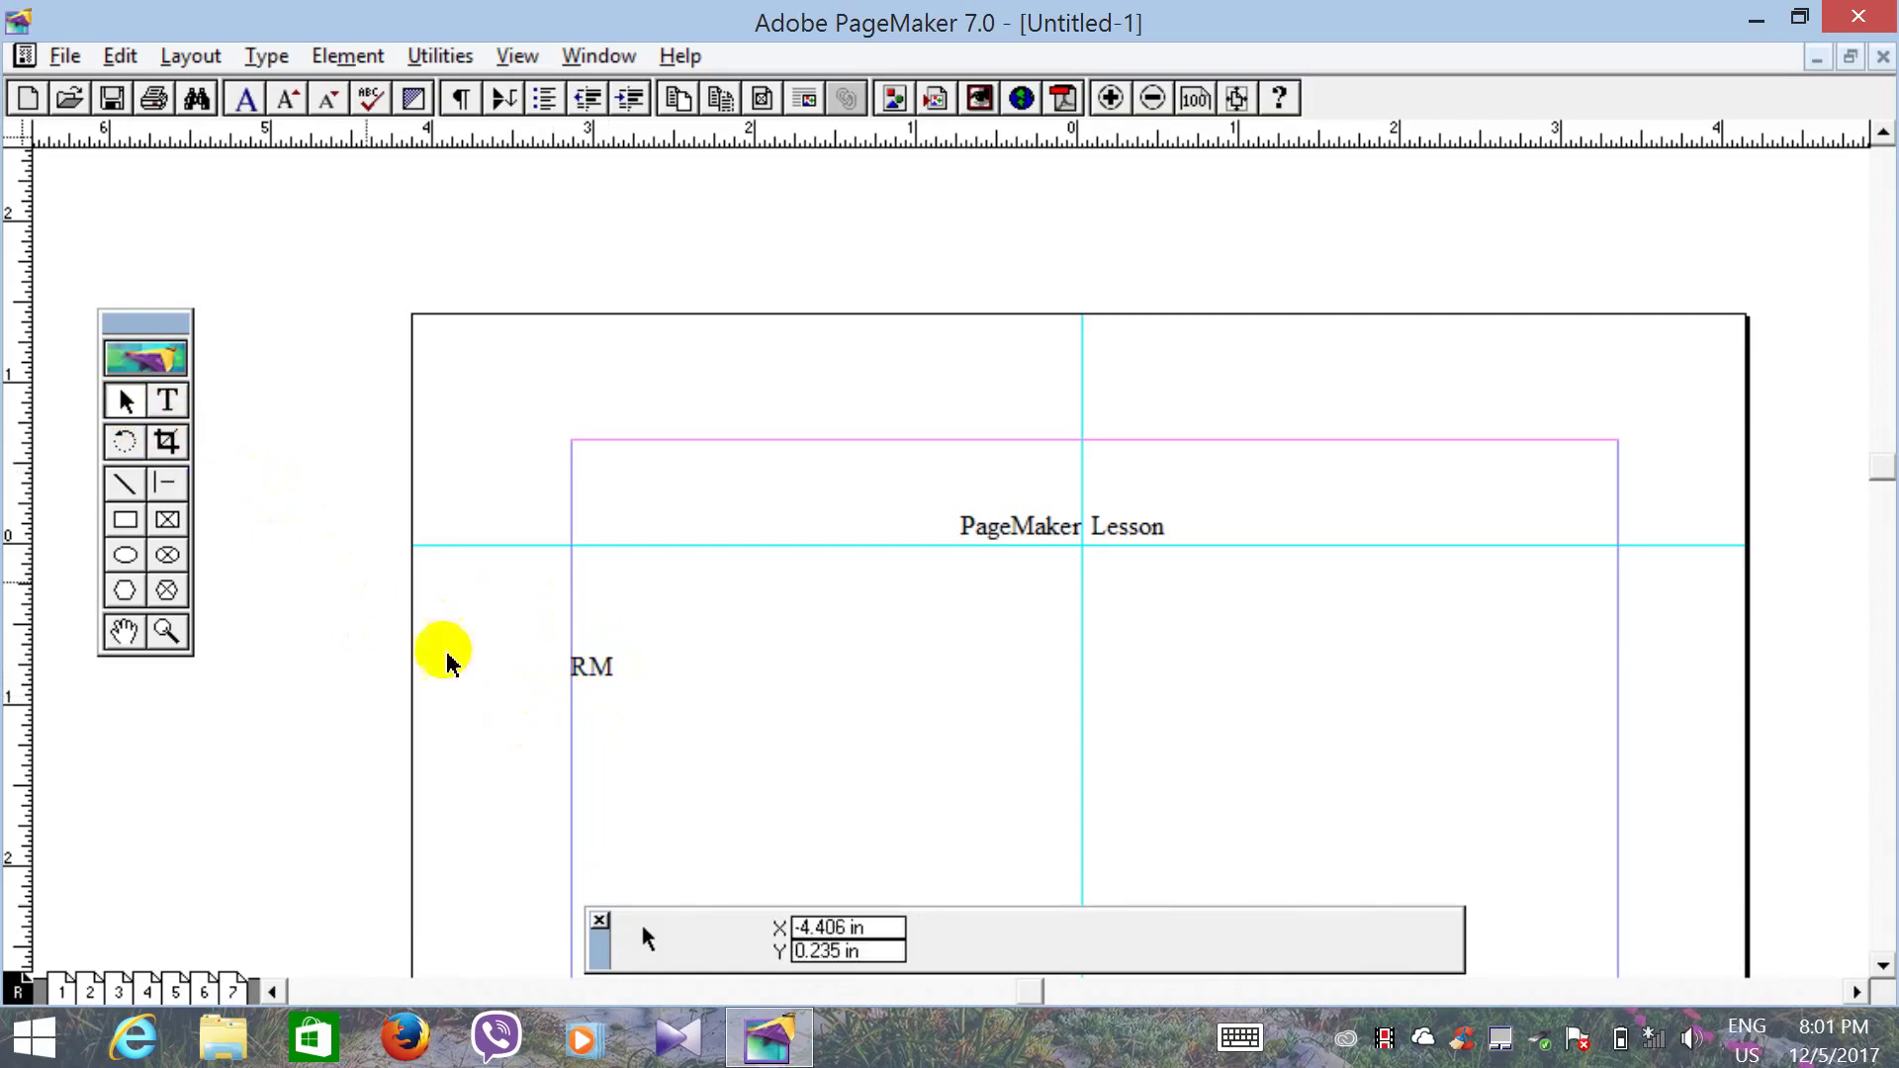
{"action": "left_click", "coordinate": [595, 681]}
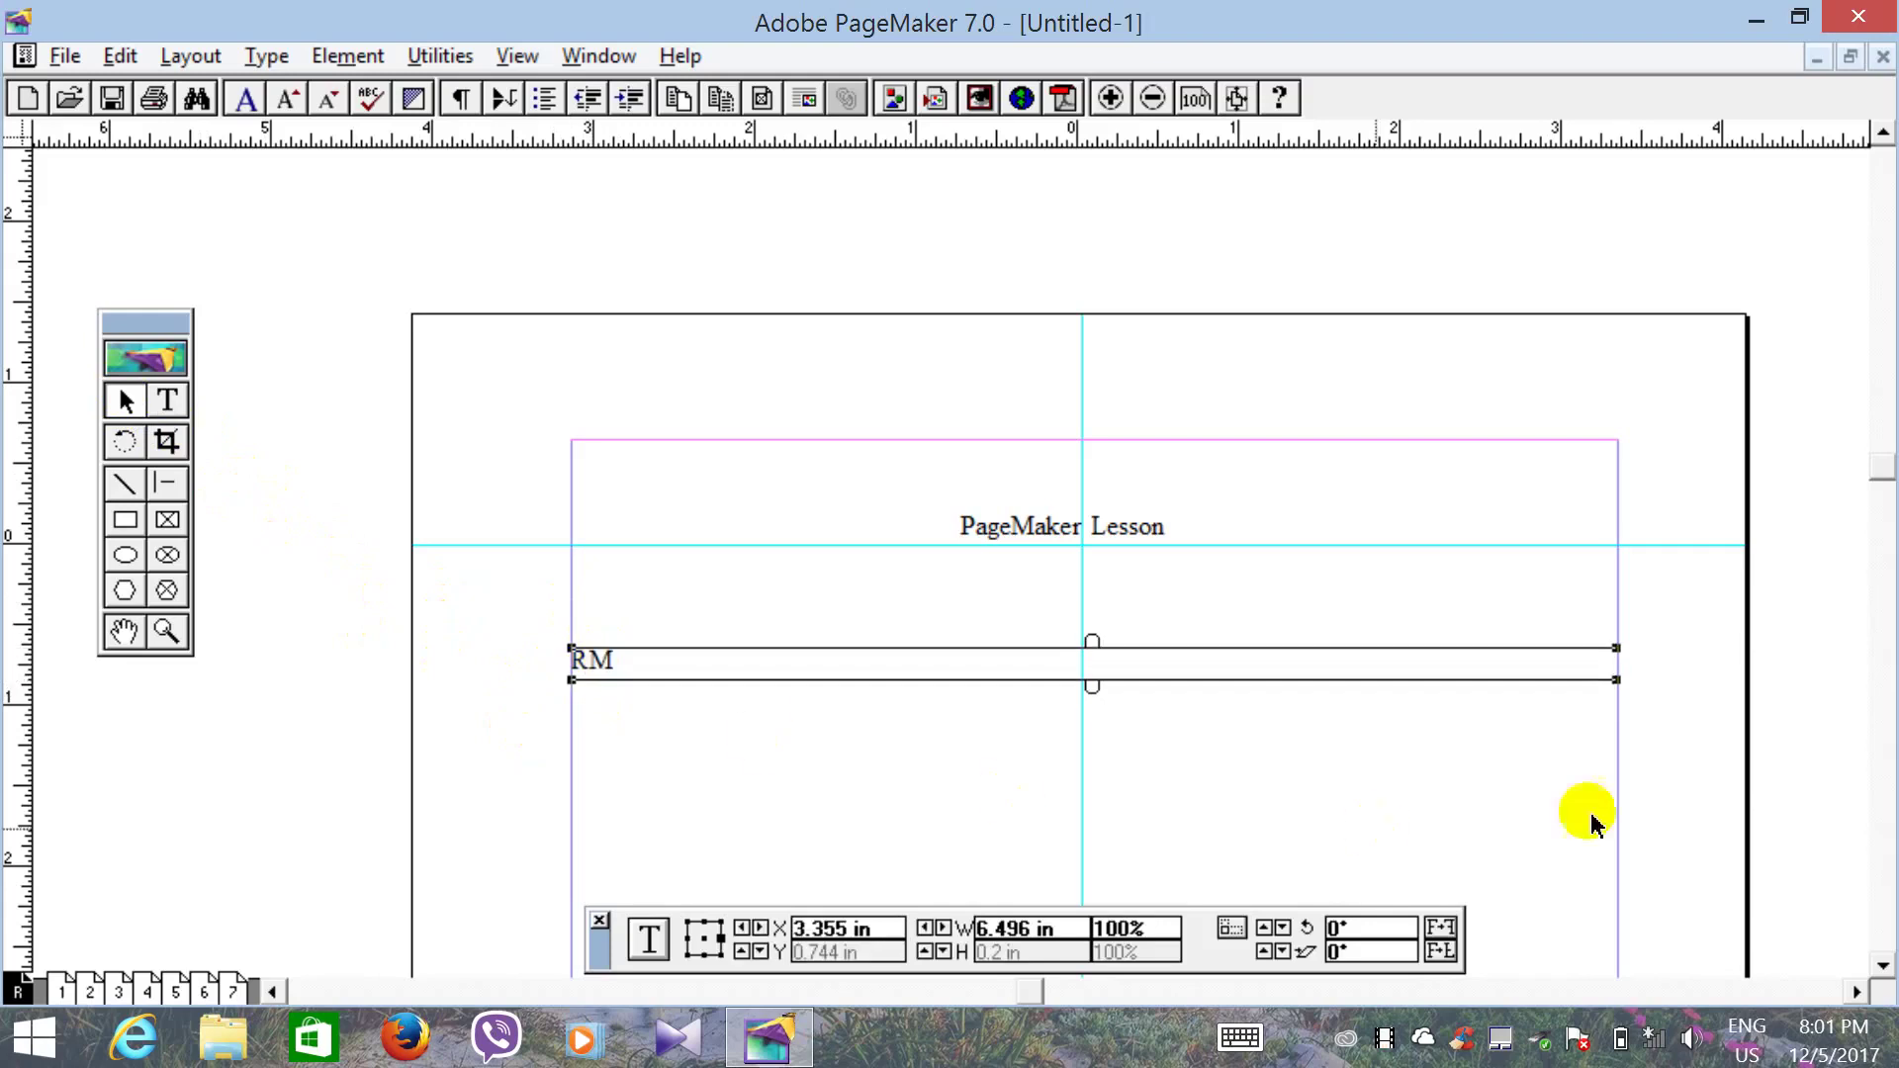
{"action": "left_click_drag", "start_coordinate": [1616, 681], "coordinate": [1063, 503]}
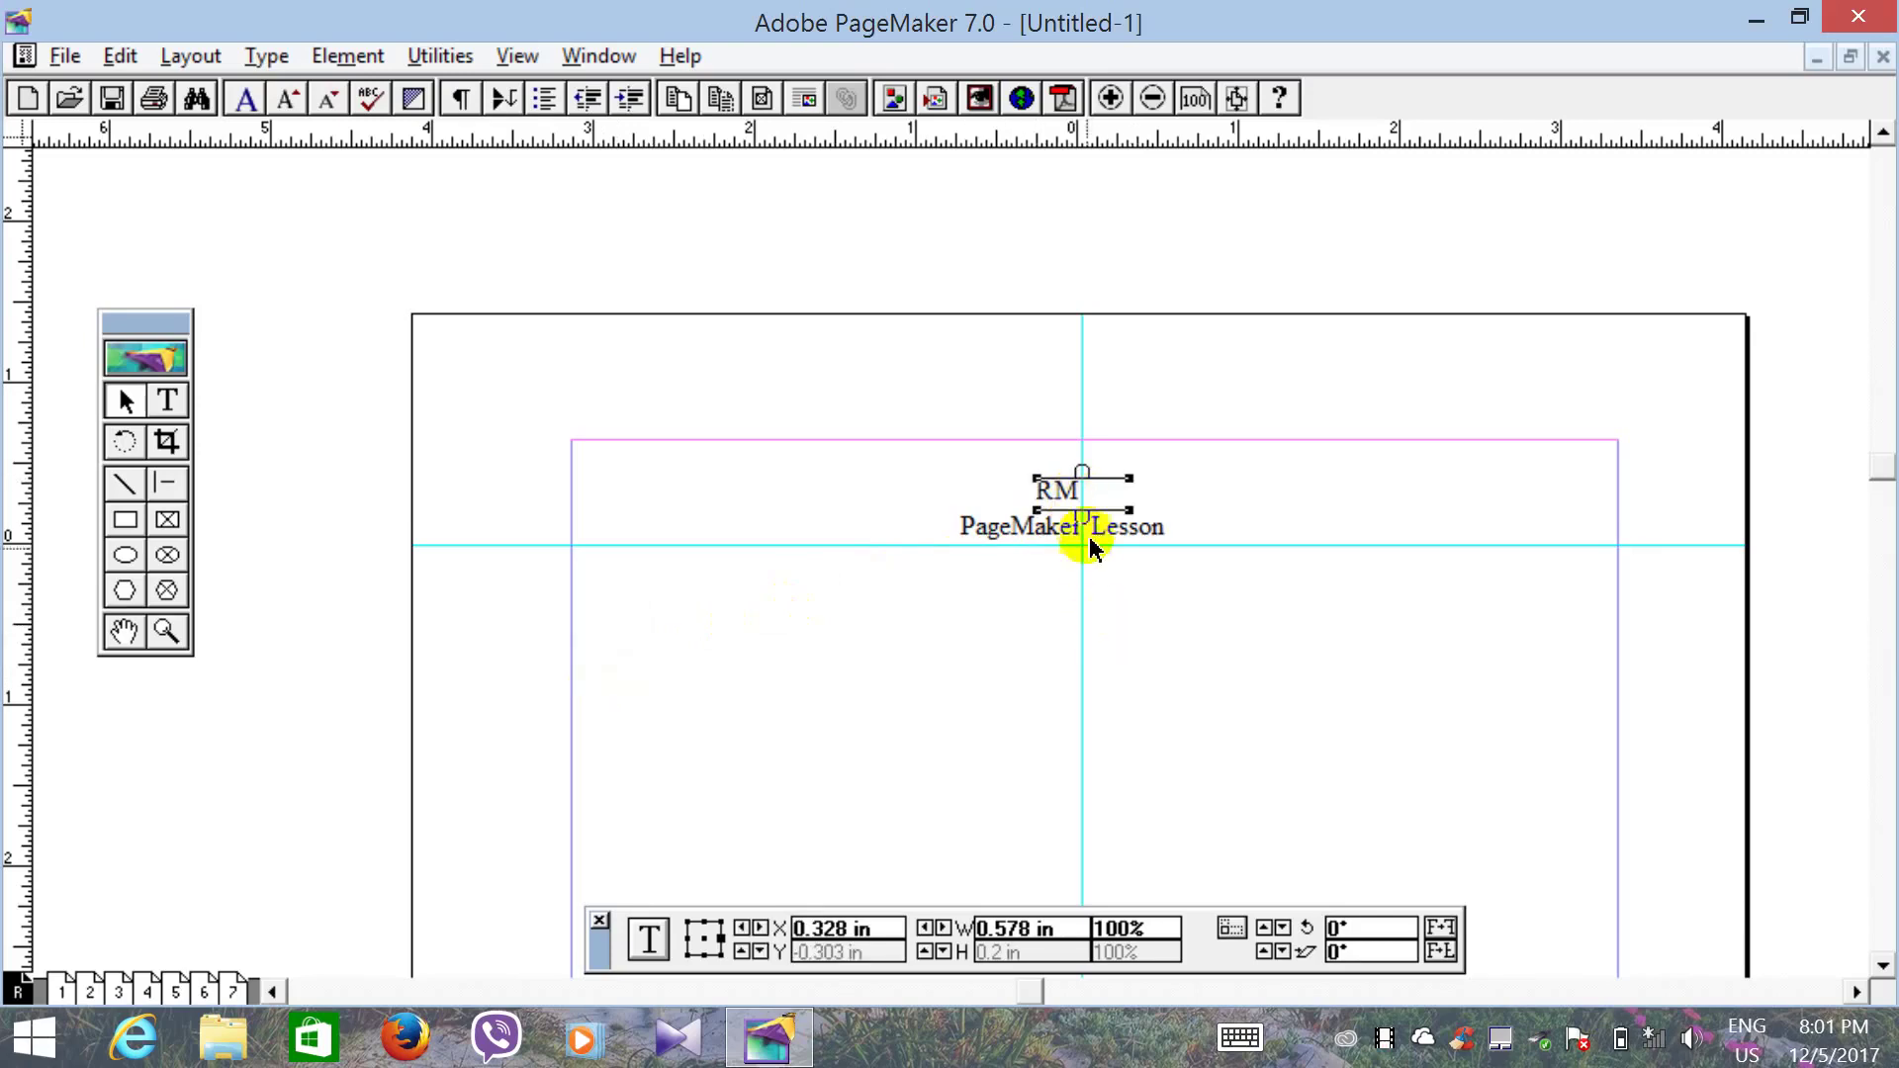
Step: Narrow the "RM" block to about 0.34 in wide and center it on the vertical guide above "PageMaker Lesson"
{"action": "mouse_move", "coordinate": [1080, 492]}
{"action": "left_mouse_down"}
{"action": "mouse_move", "coordinate": [1128, 508]}
{"action": "mouse_move", "coordinate": [1110, 507]}
{"action": "left_mouse_up"}
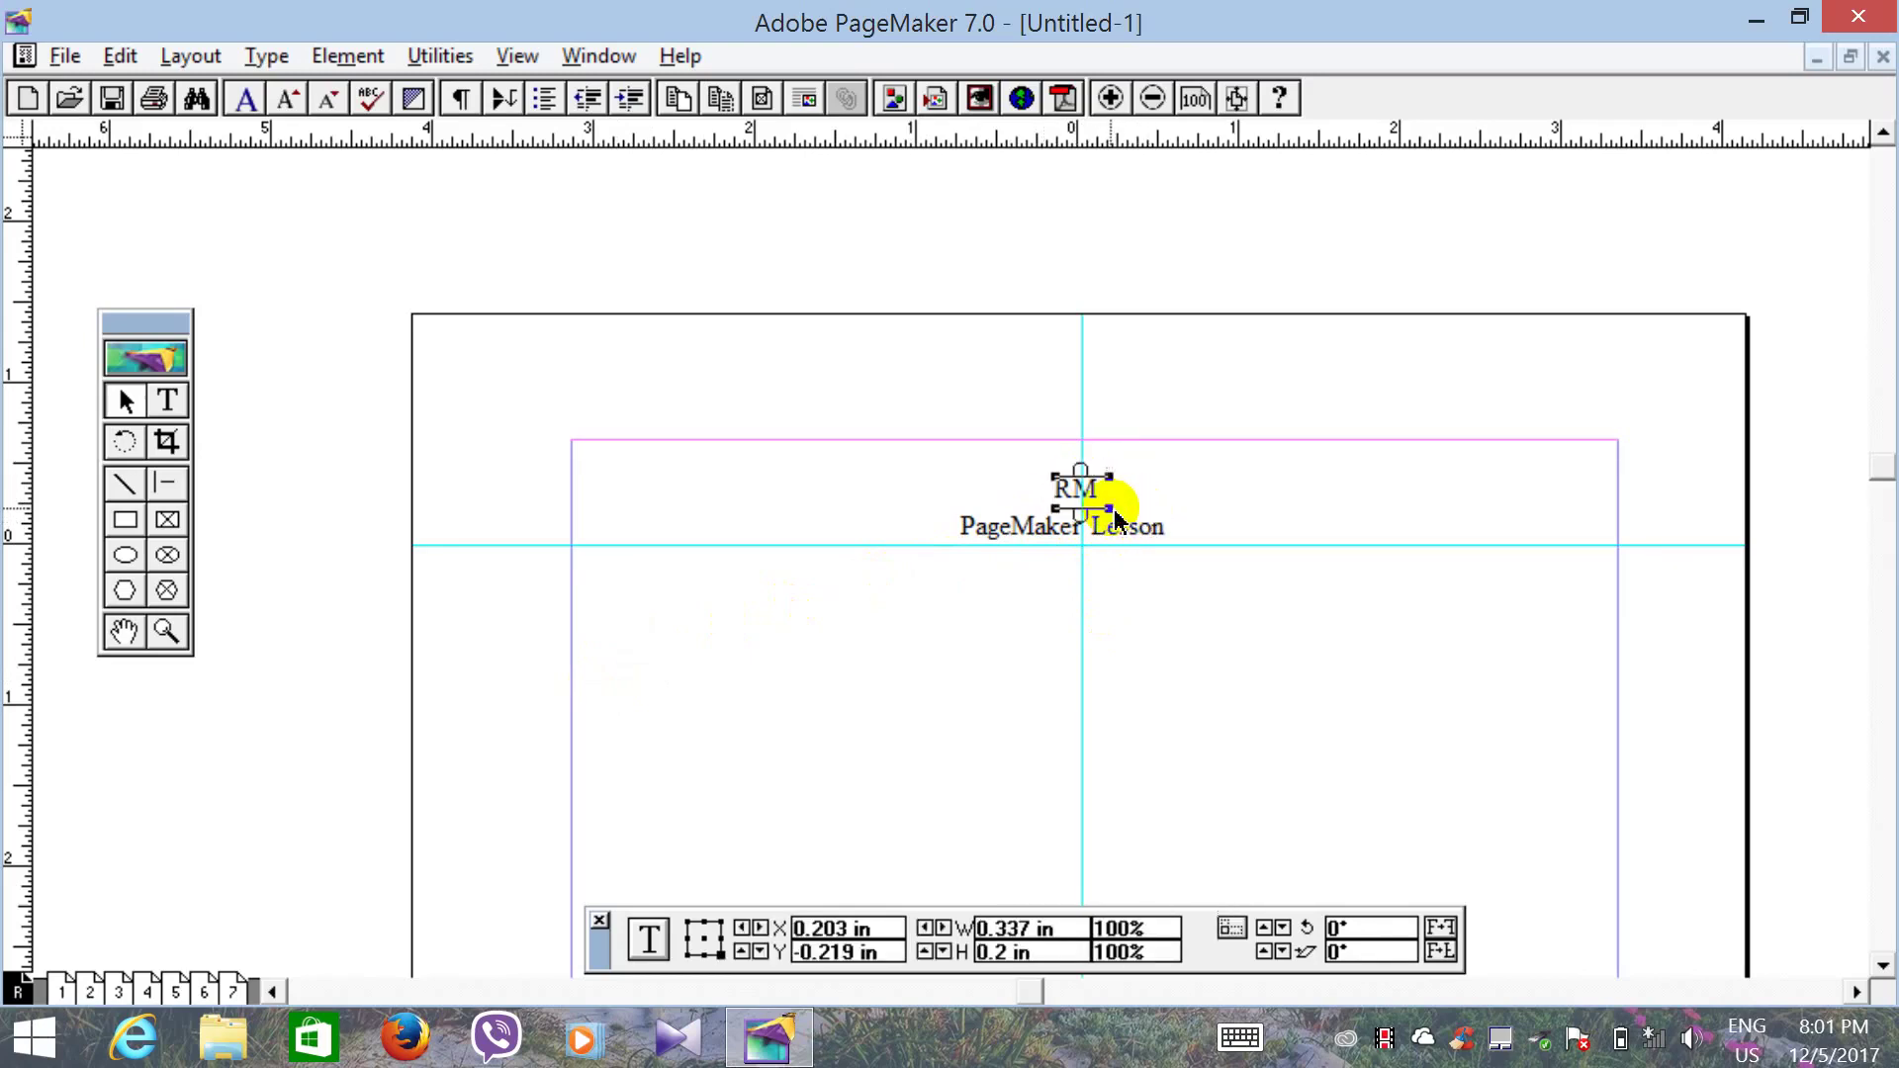
{"action": "left_click", "coordinate": [1099, 578]}
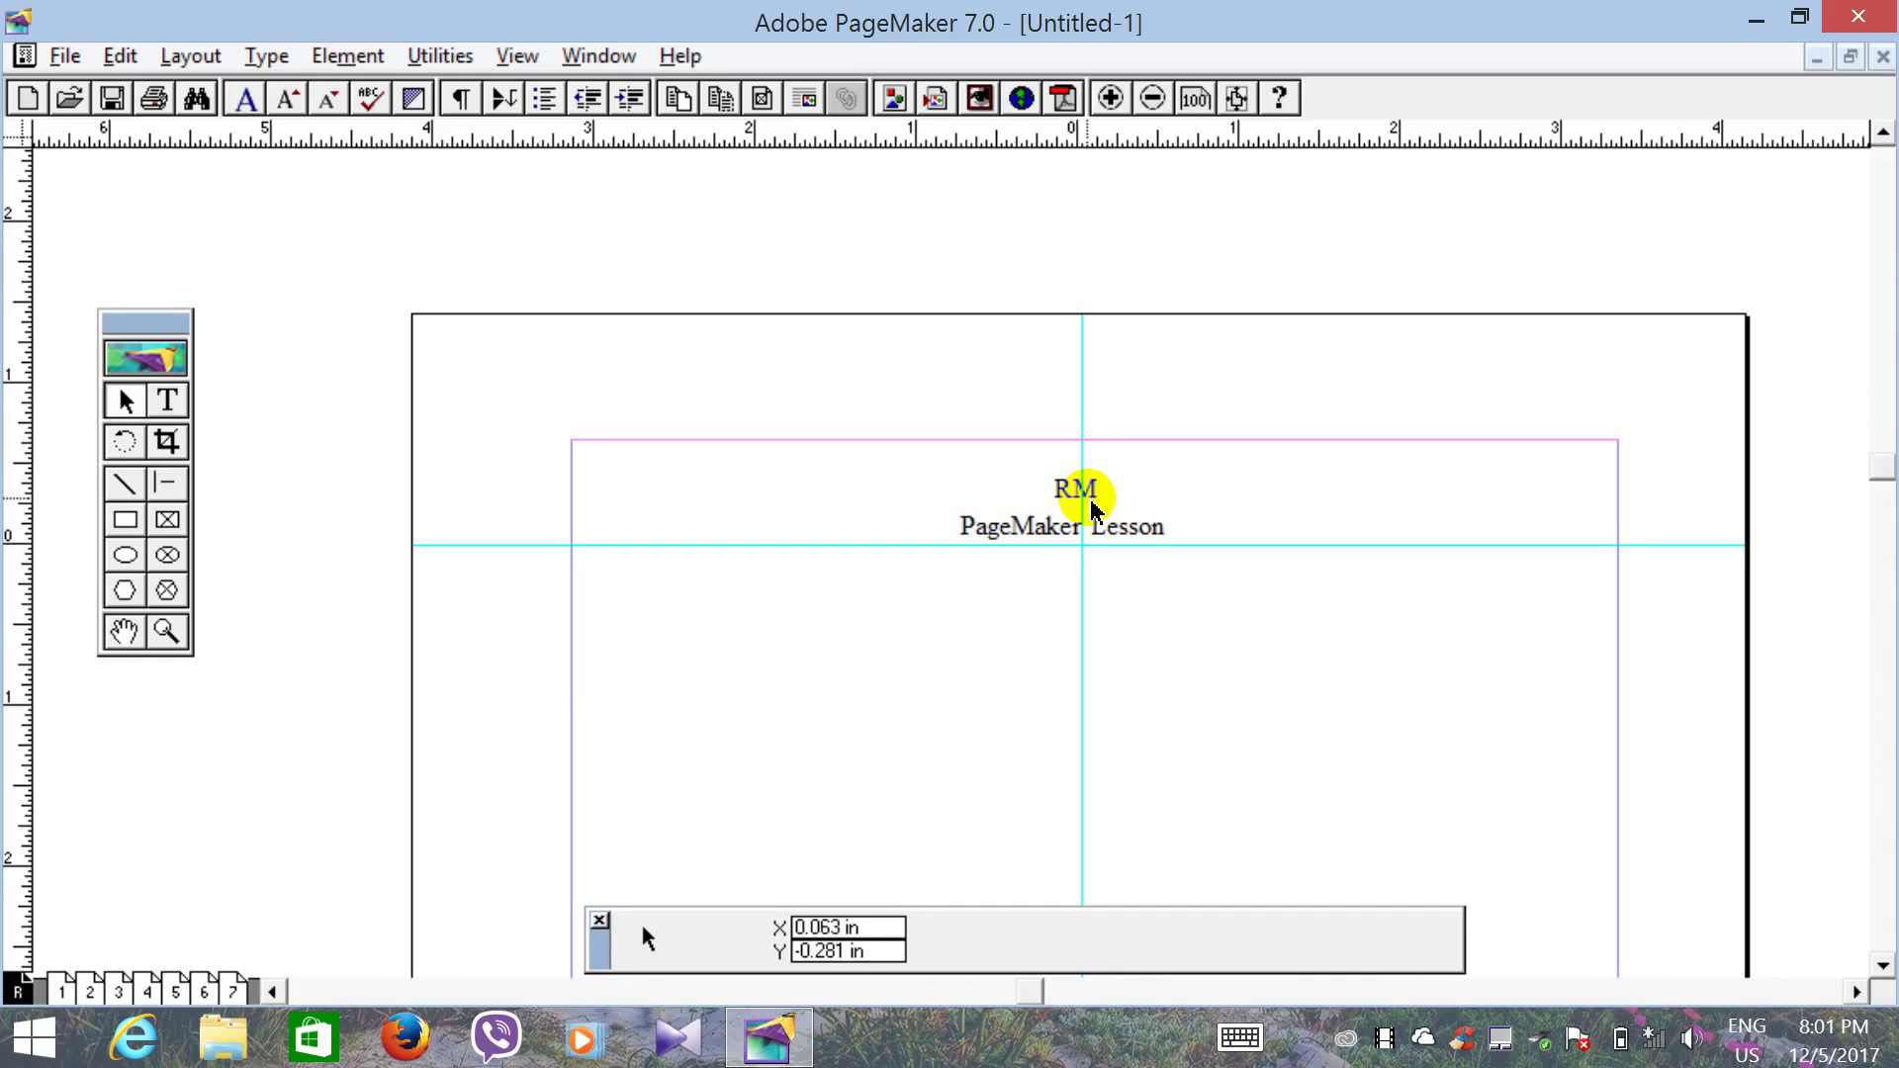
Step: Set the publication's page numbering style to Upper Roman in the document setup
{"action": "left_click", "coordinate": [65, 56]}
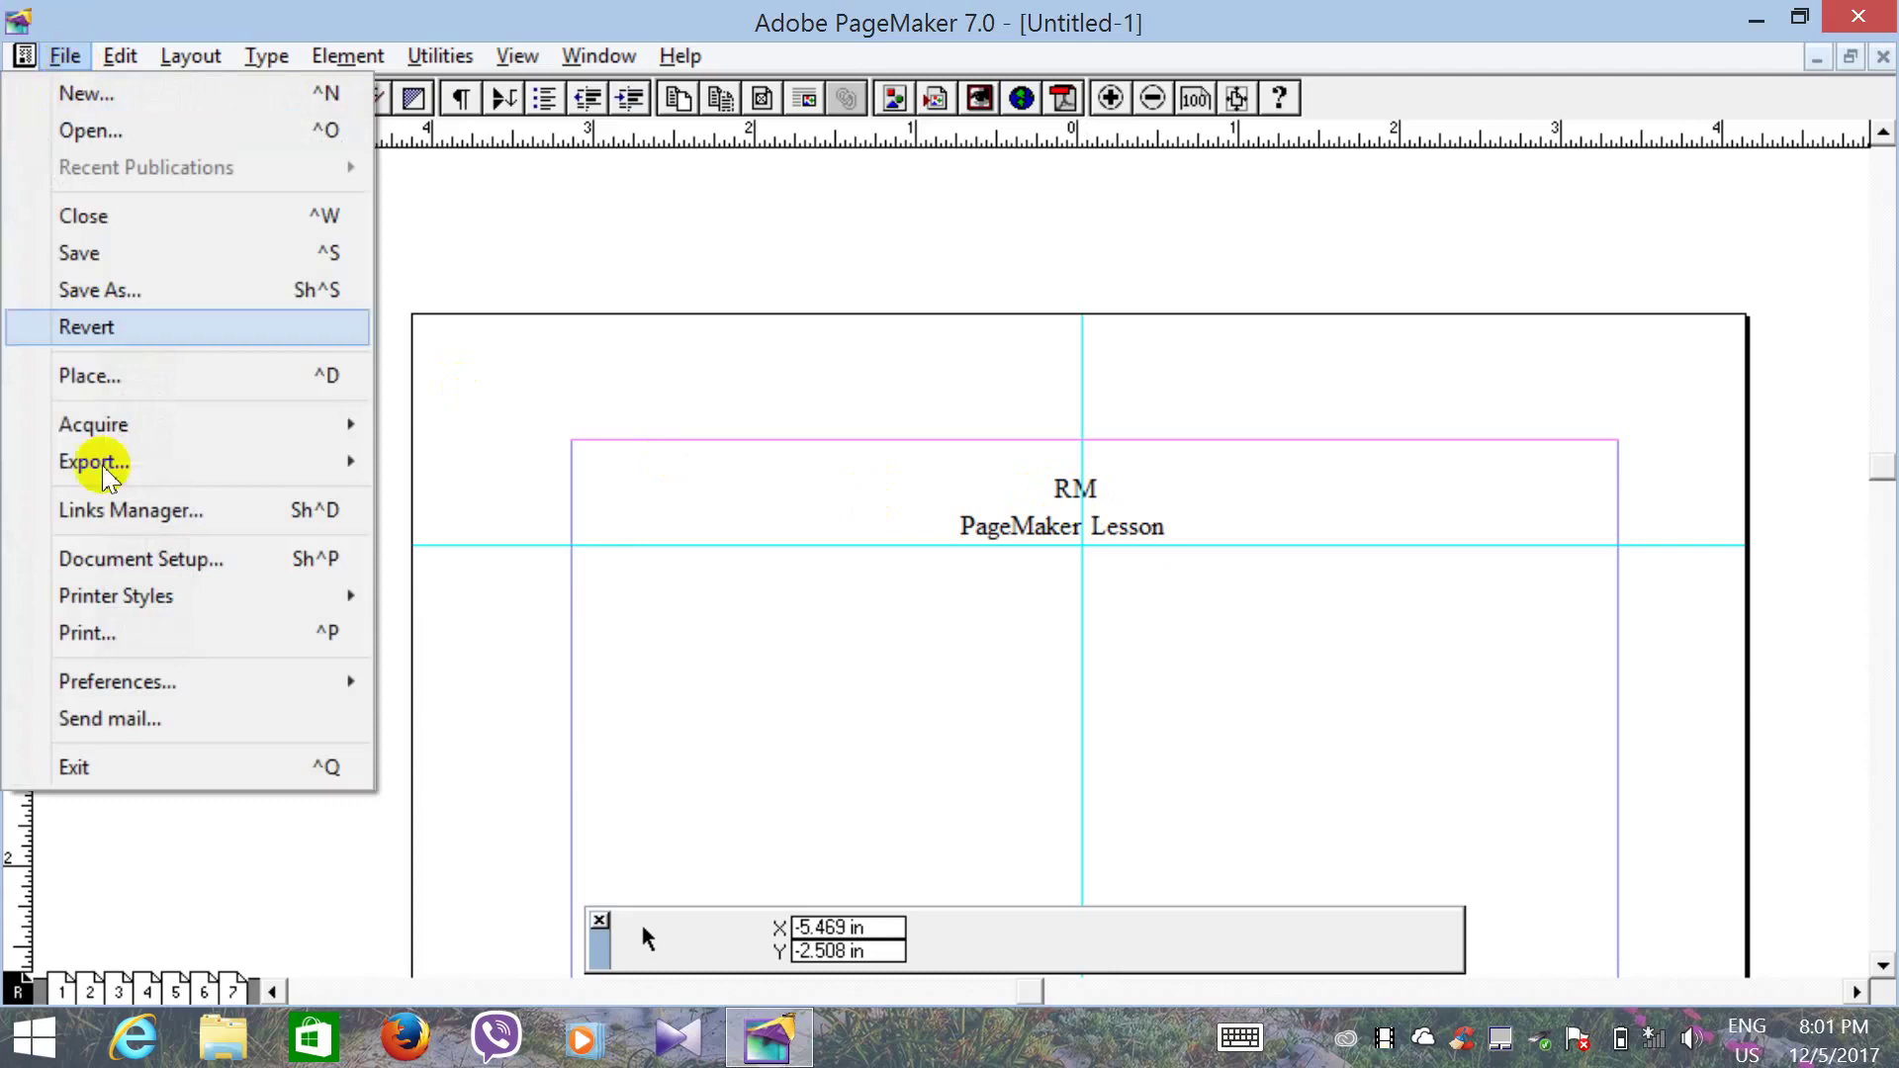
{"action": "left_click", "coordinate": [97, 563]}
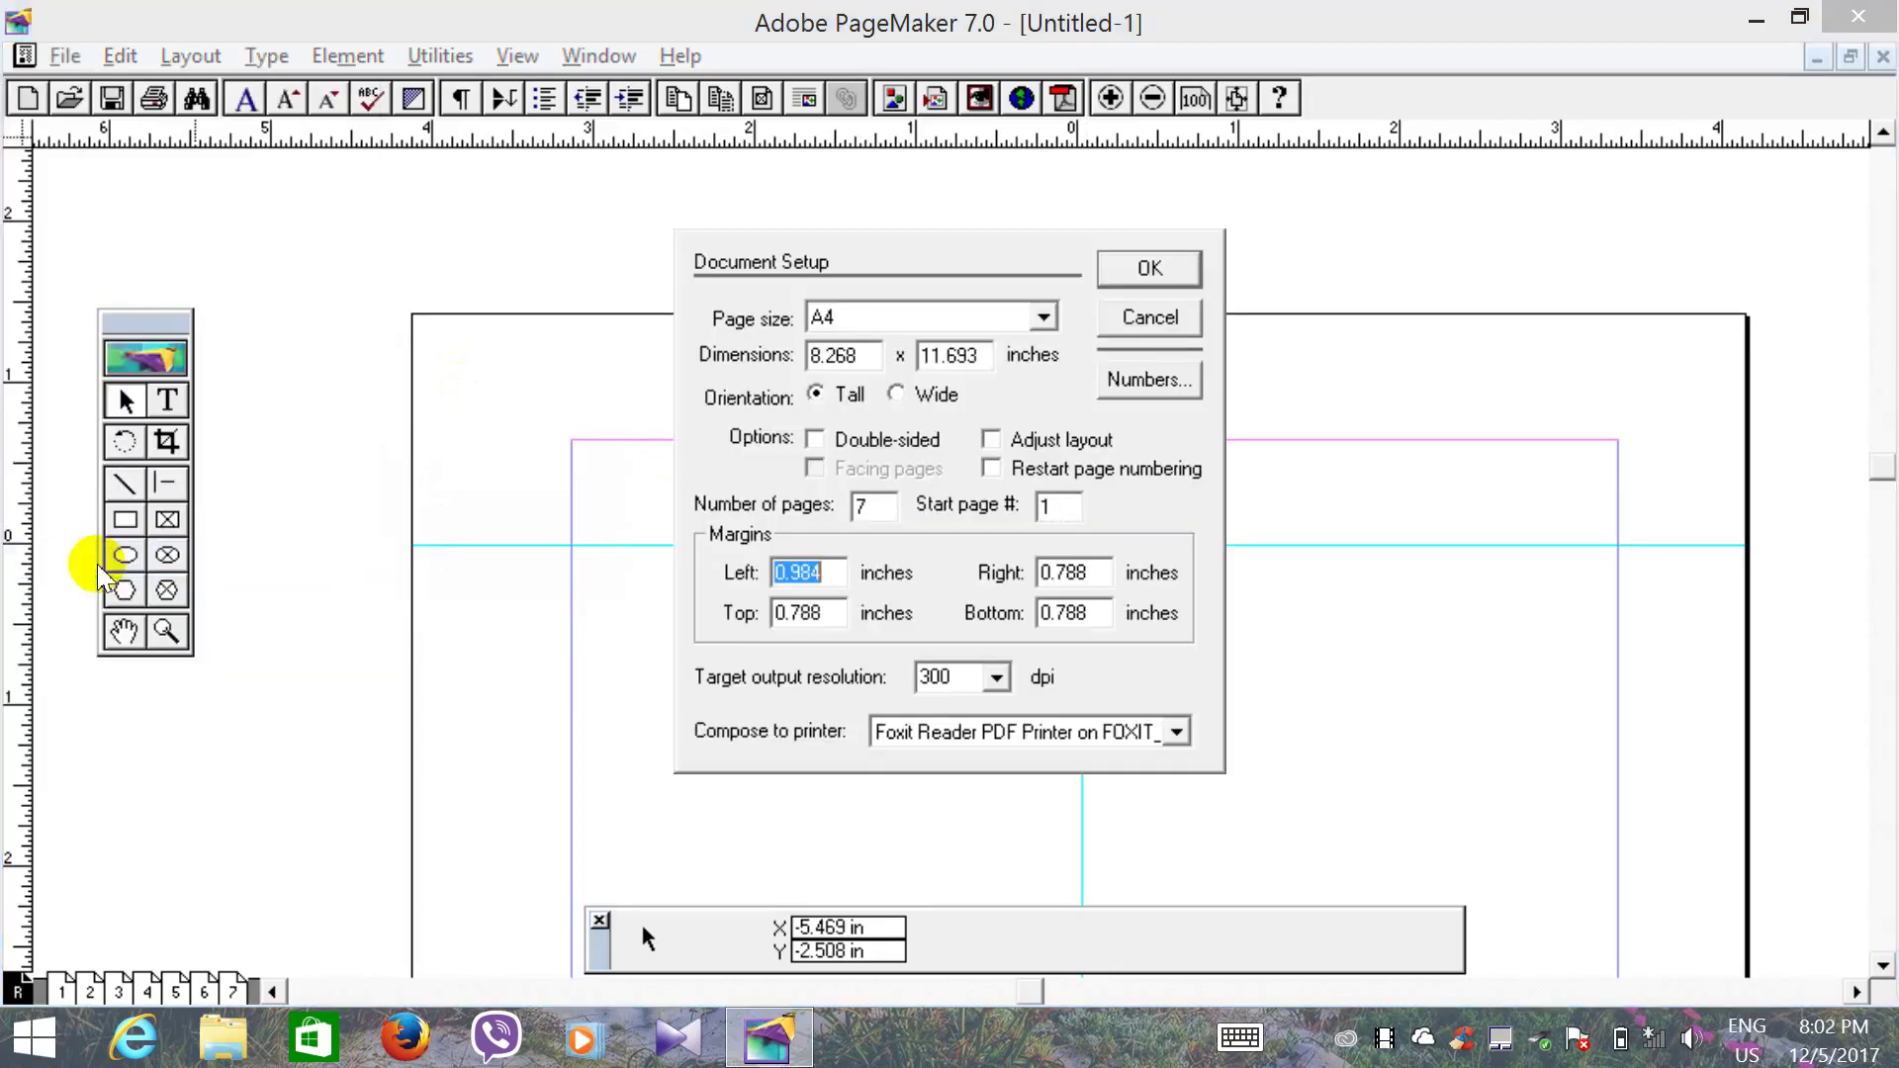
{"action": "left_click", "coordinate": [1151, 381]}
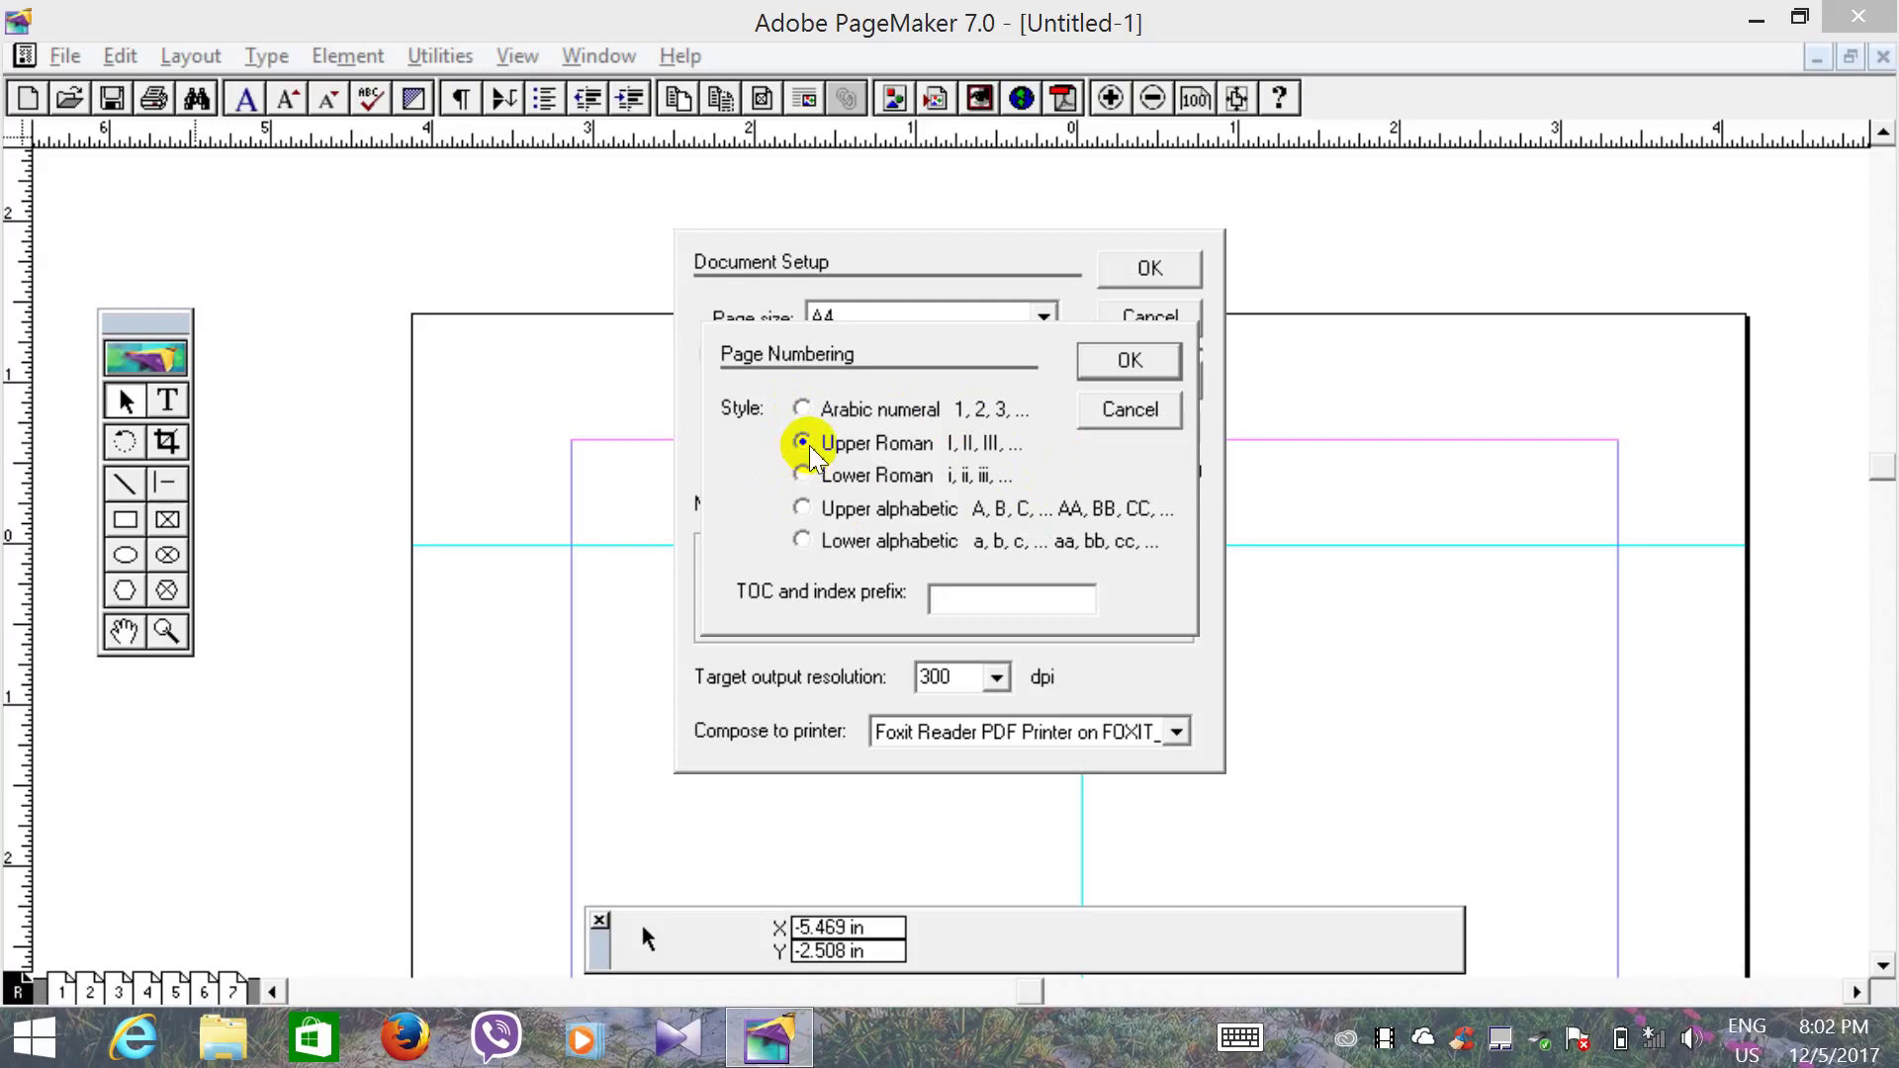
{"action": "left_click", "coordinate": [1127, 362]}
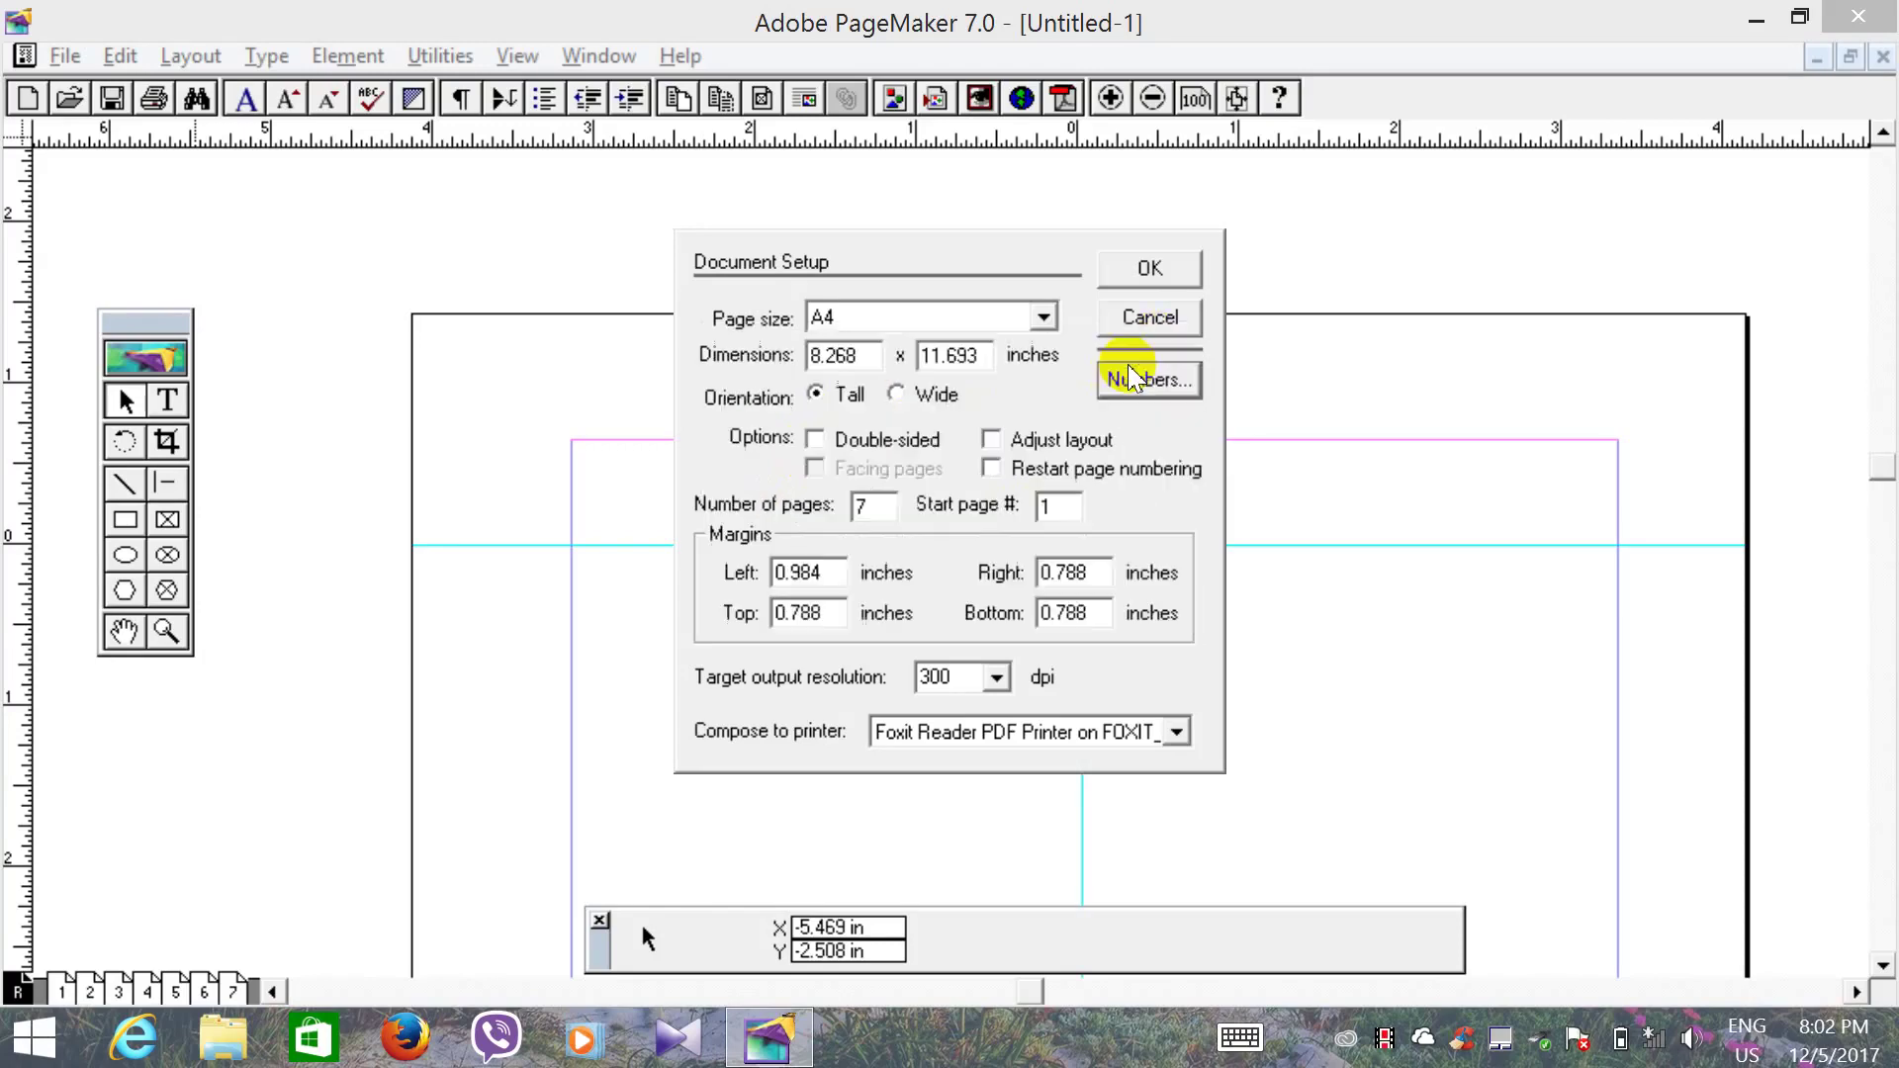
{"action": "left_click", "coordinate": [1149, 268]}
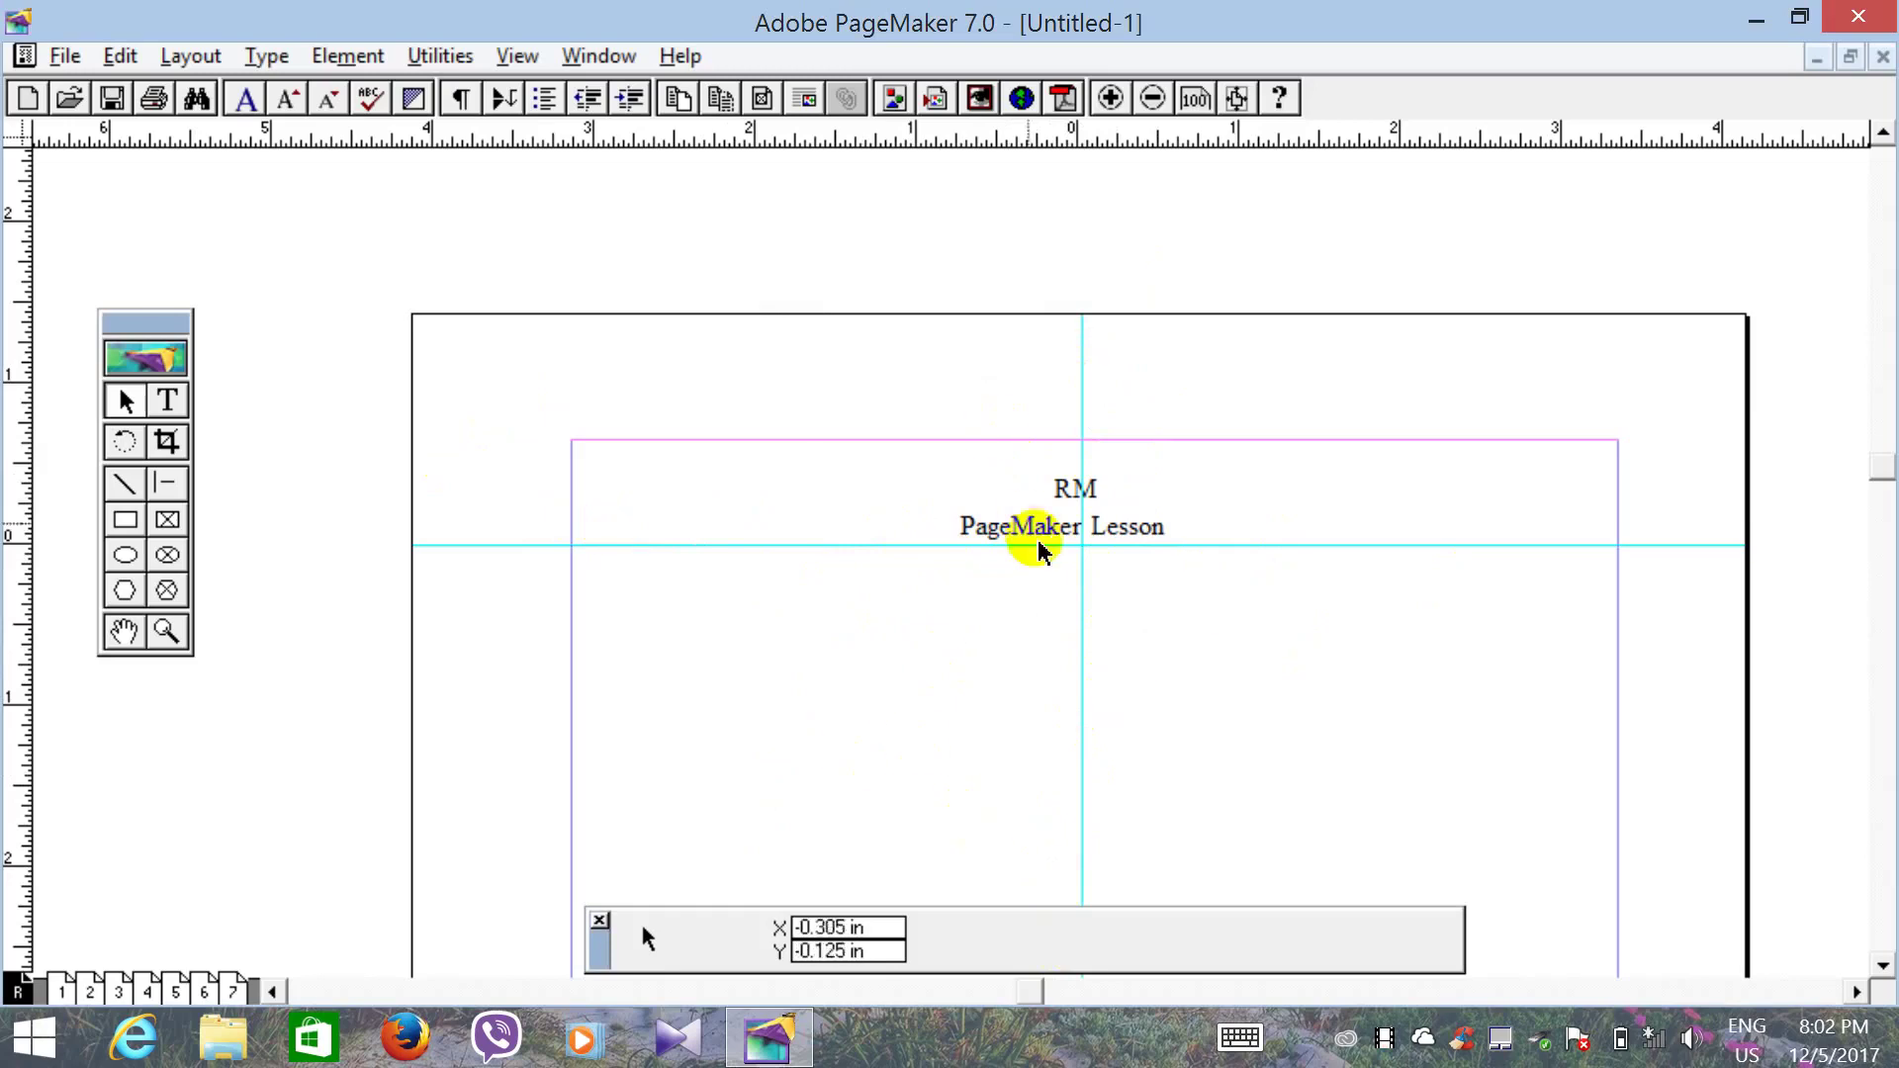
Step: Move the master page's horizontal guide about 0.2 in lower, below the header text, and remove the vertical guide
{"action": "left_click_drag", "start_coordinate": [1028, 545], "coordinate": [1054, 585]}
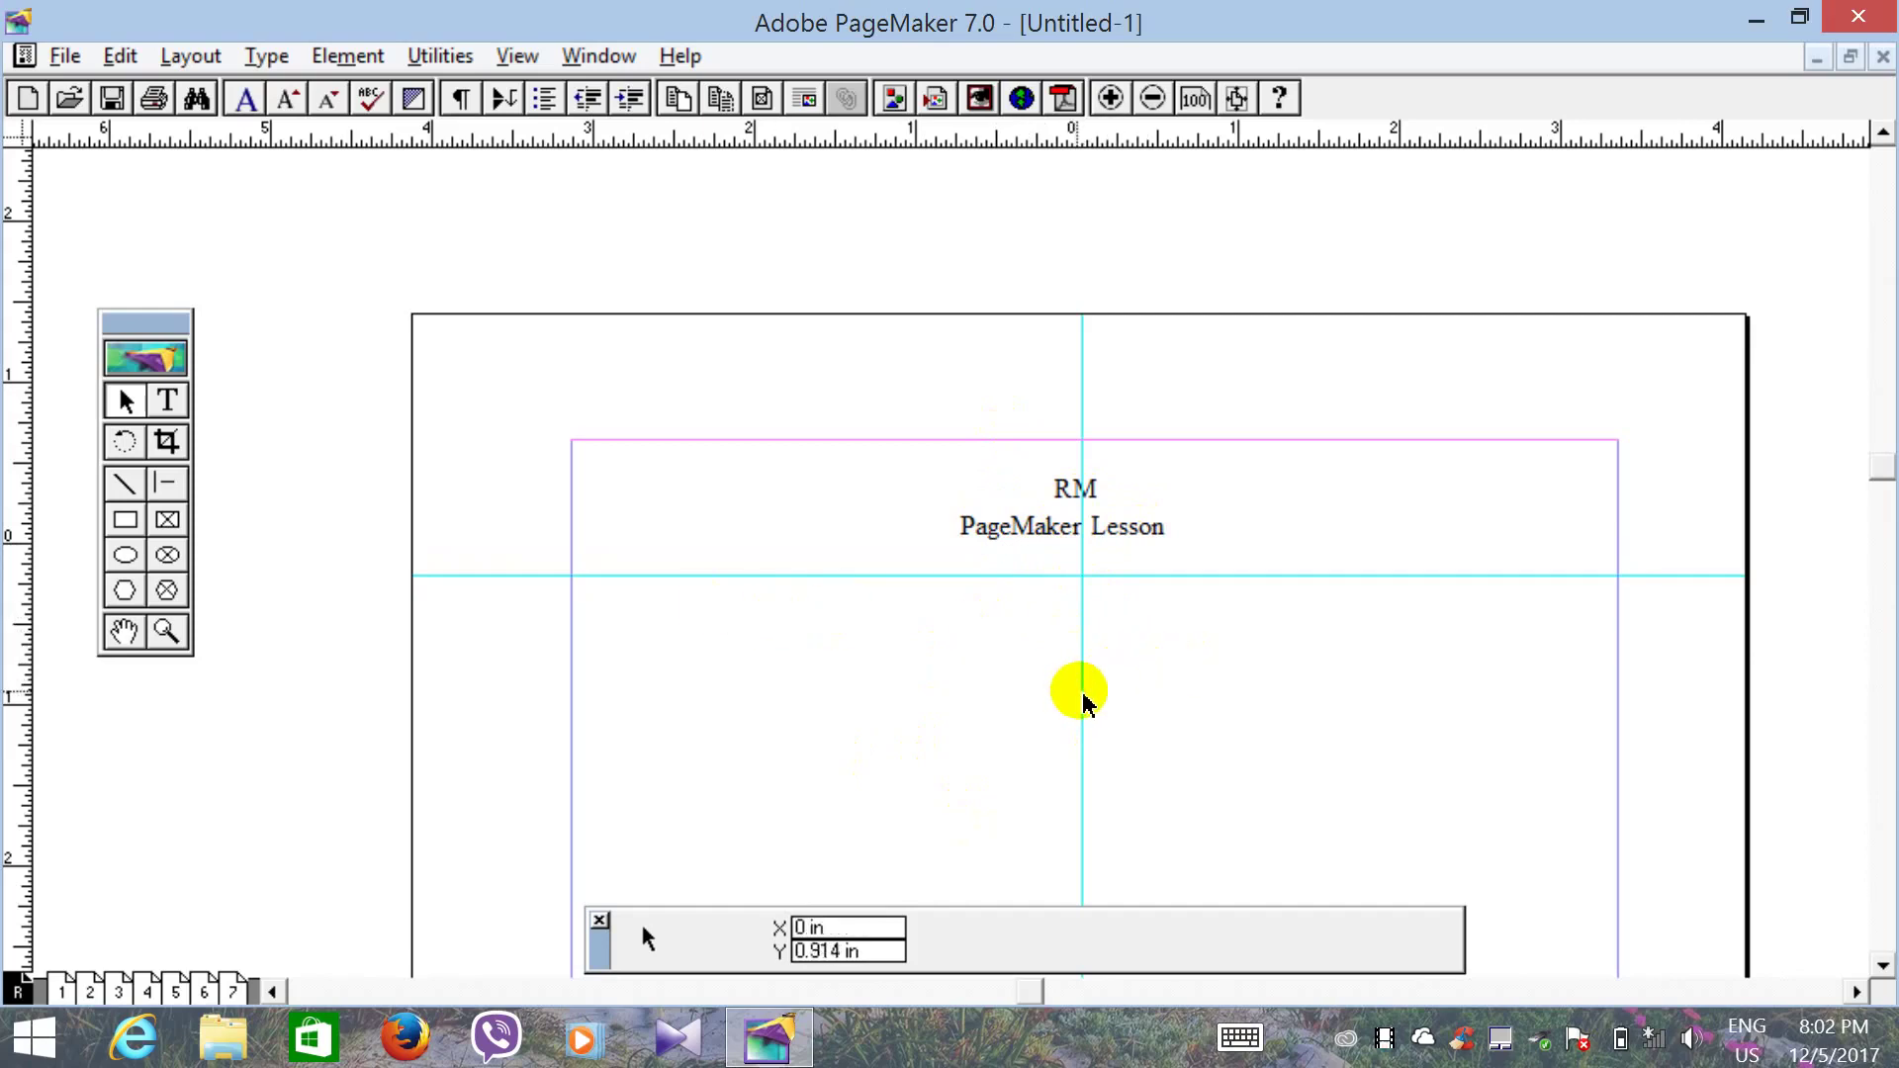
{"action": "left_click_drag", "start_coordinate": [1082, 703], "coordinate": [5, 657]}
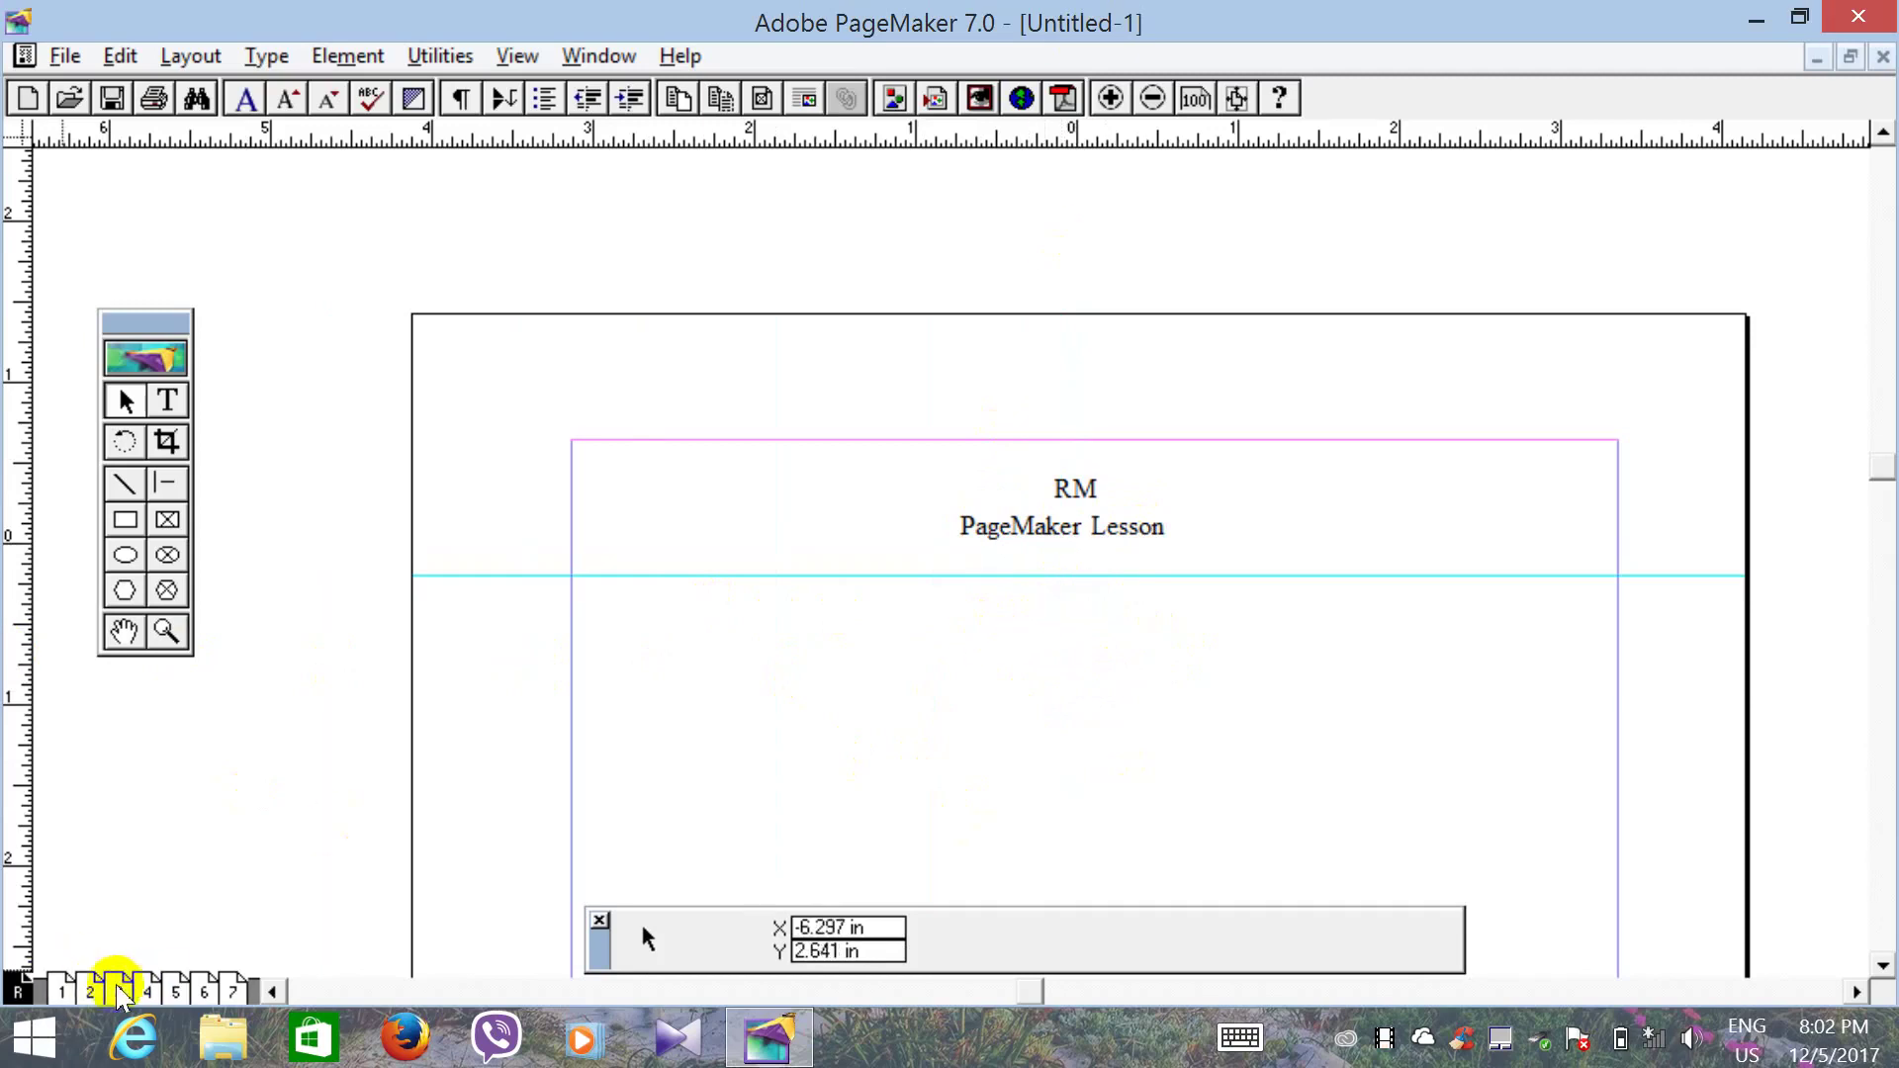
Step: Examine the header and page number on pages 1, 5 and 6 up close, and minimize the program window
{"action": "left_click", "coordinate": [61, 990]}
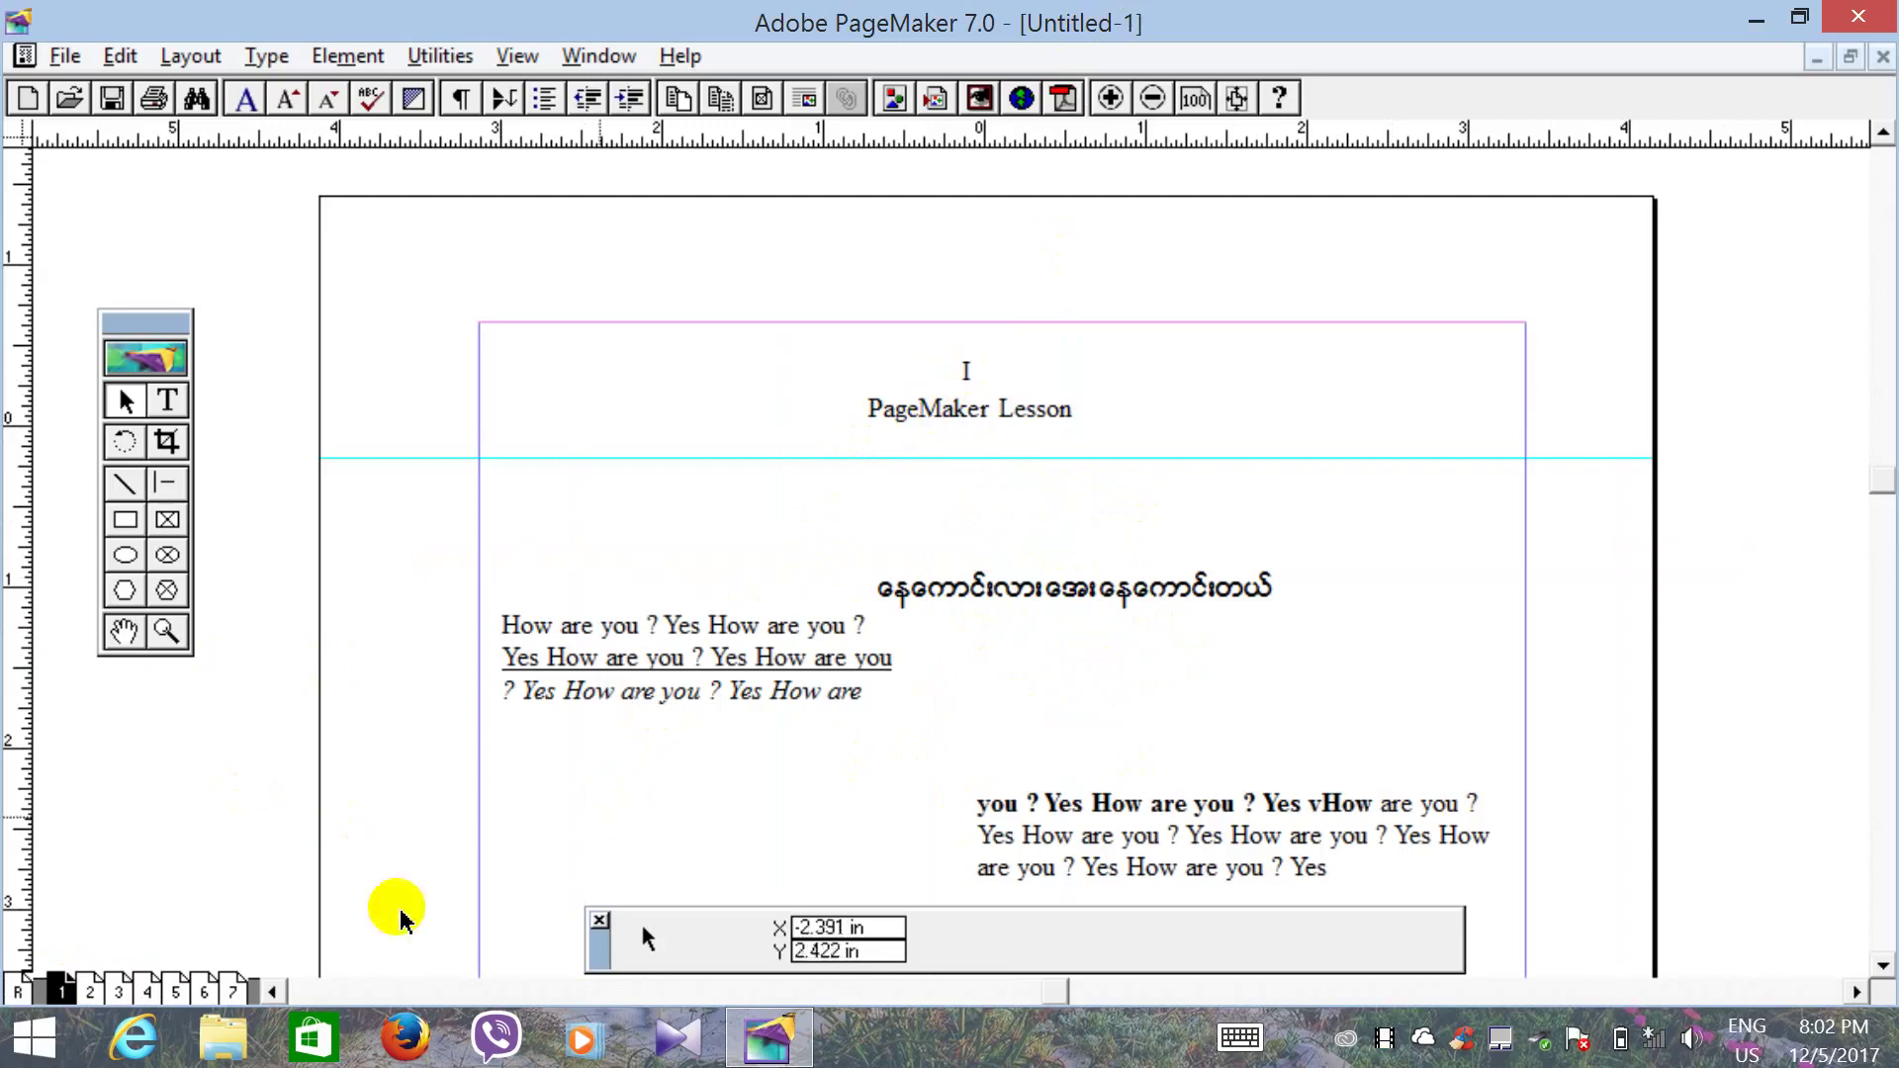
{"action": "left_click", "coordinate": [177, 991]}
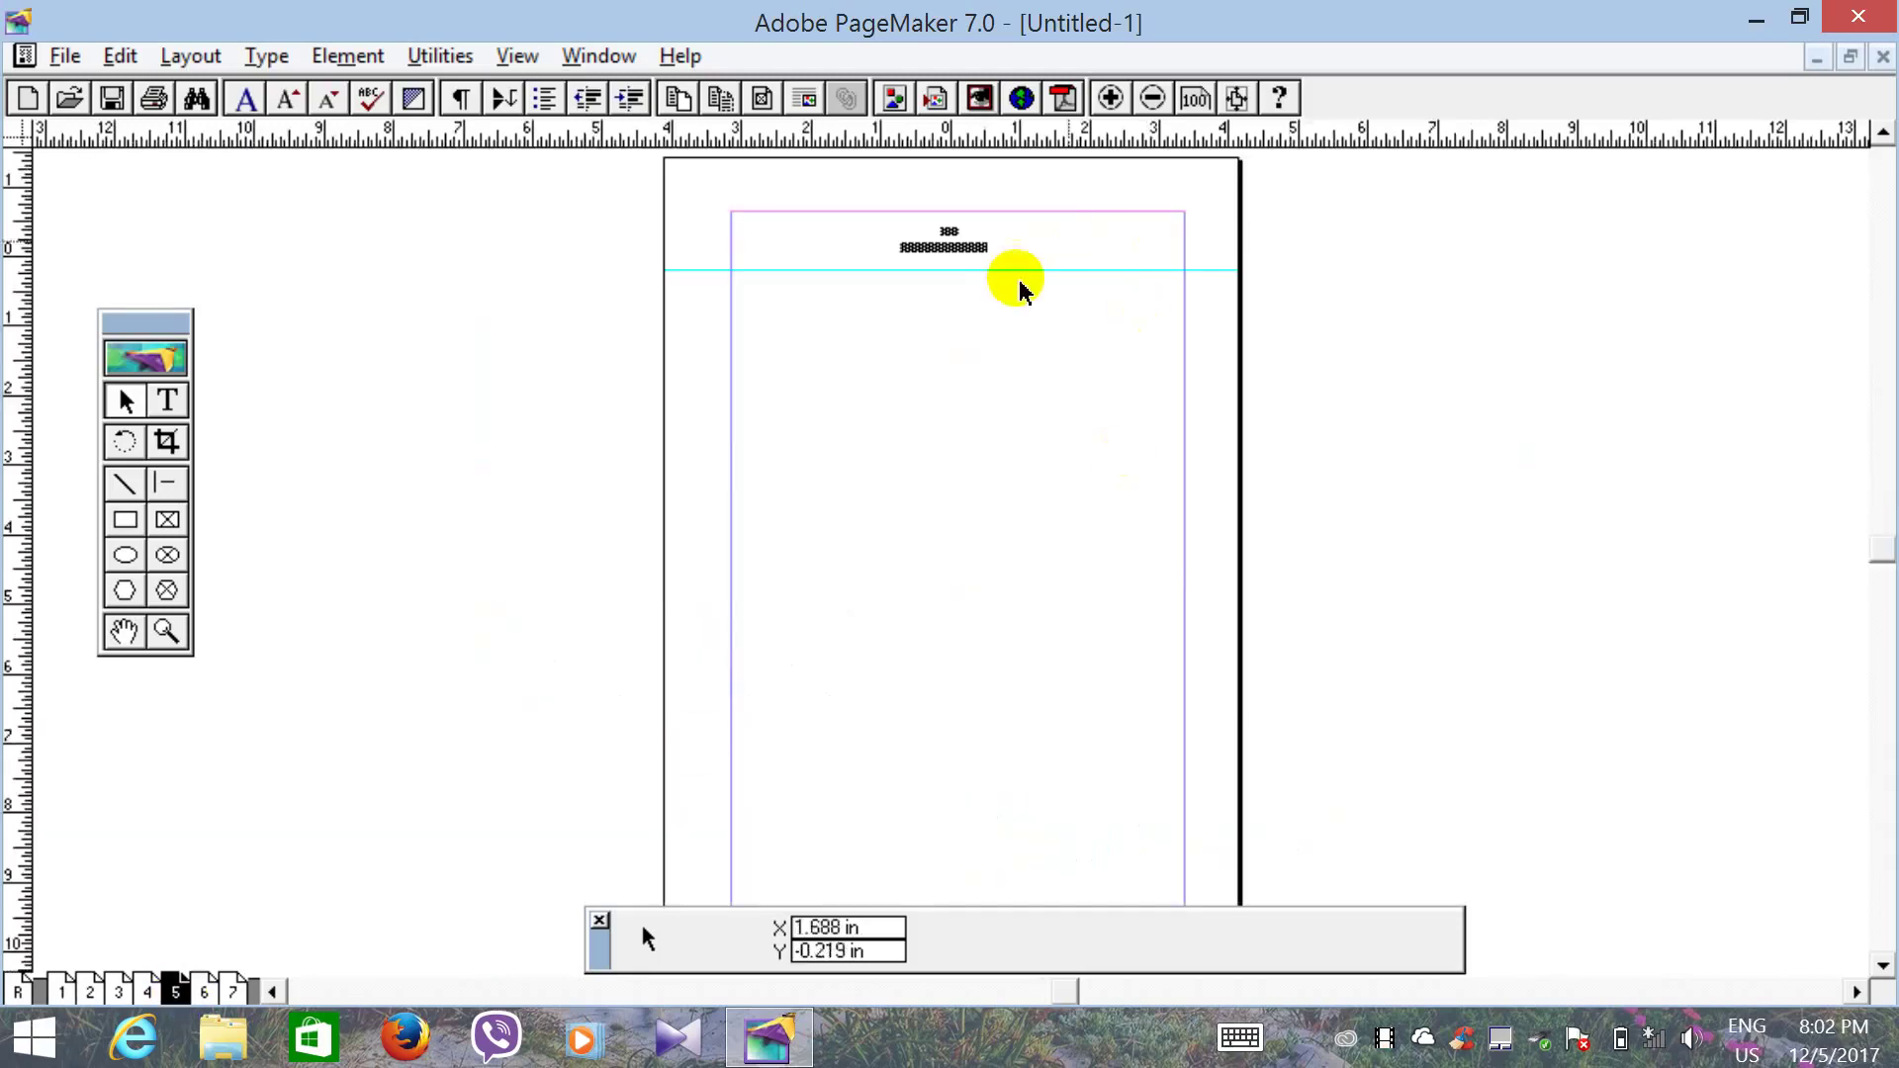
{"action": "left_click", "coordinate": [166, 631]}
{"action": "left_click", "coordinate": [945, 240]}
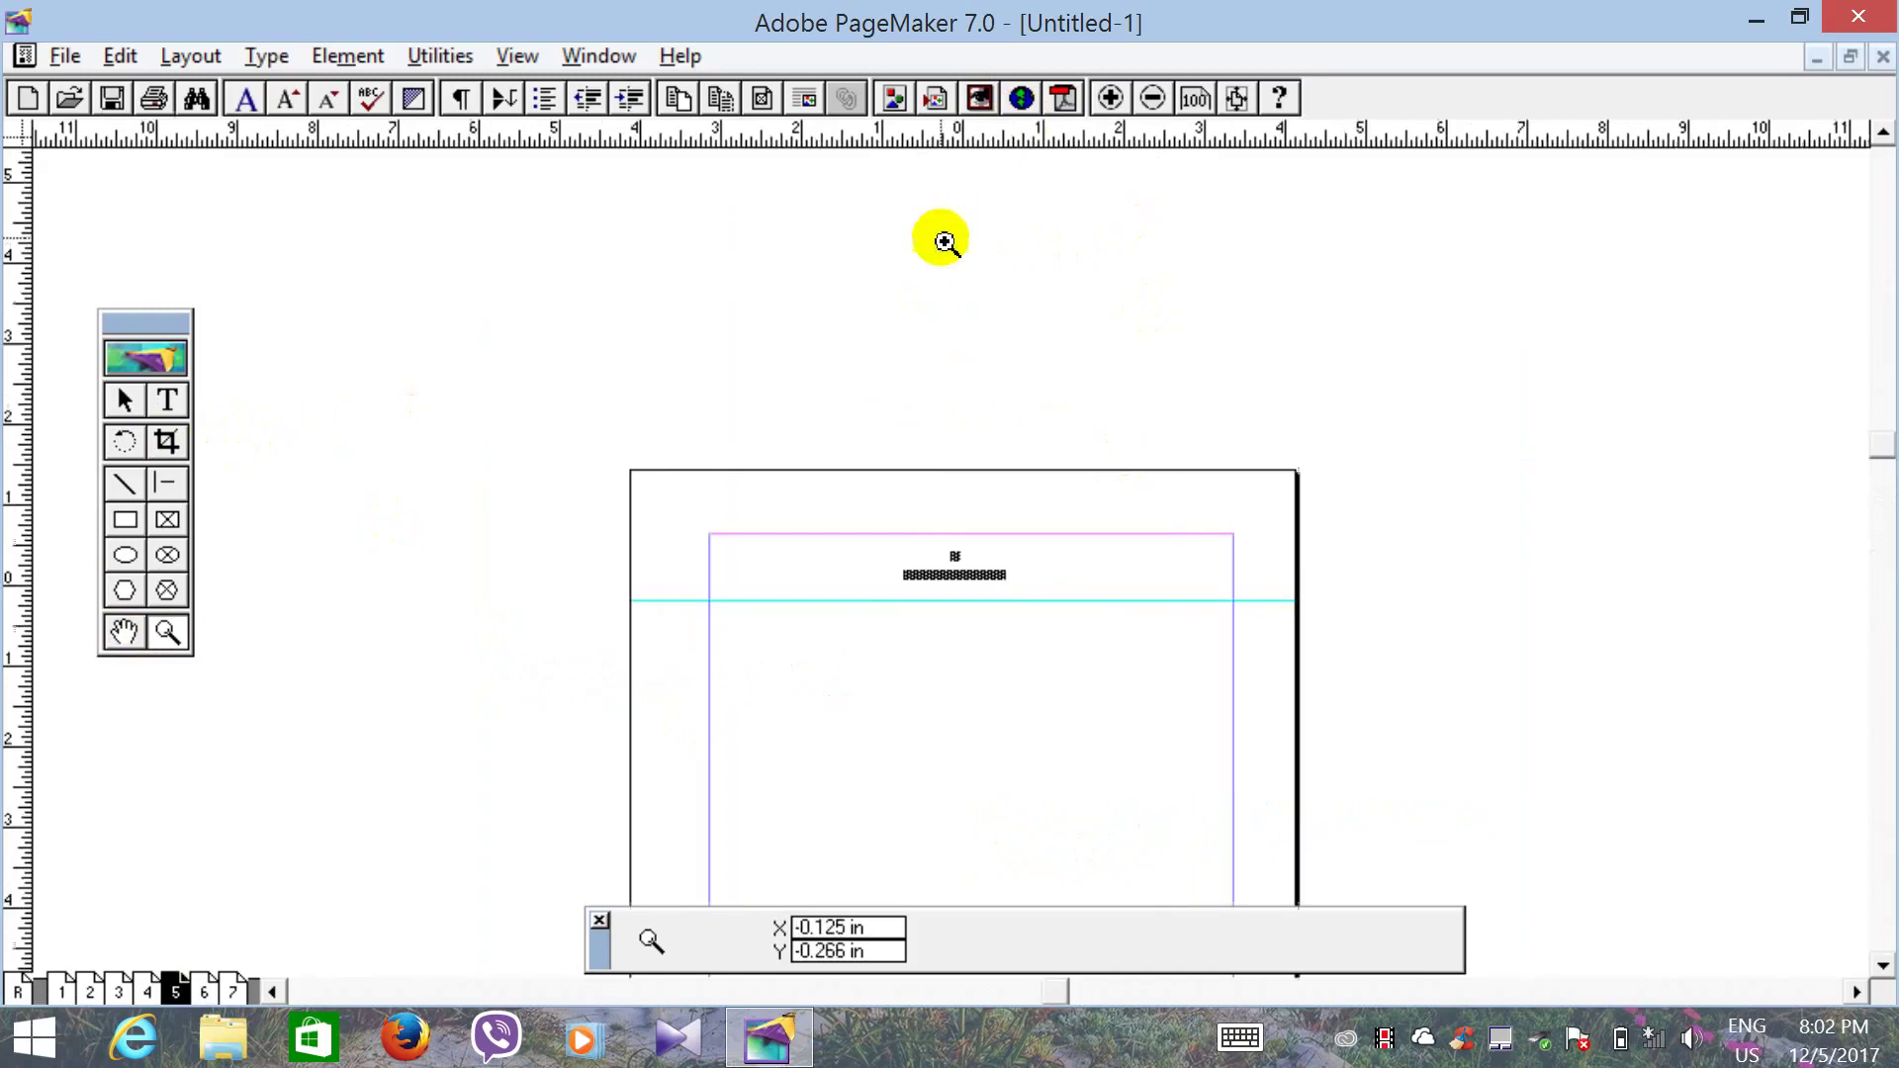
{"action": "left_click", "coordinate": [976, 586]}
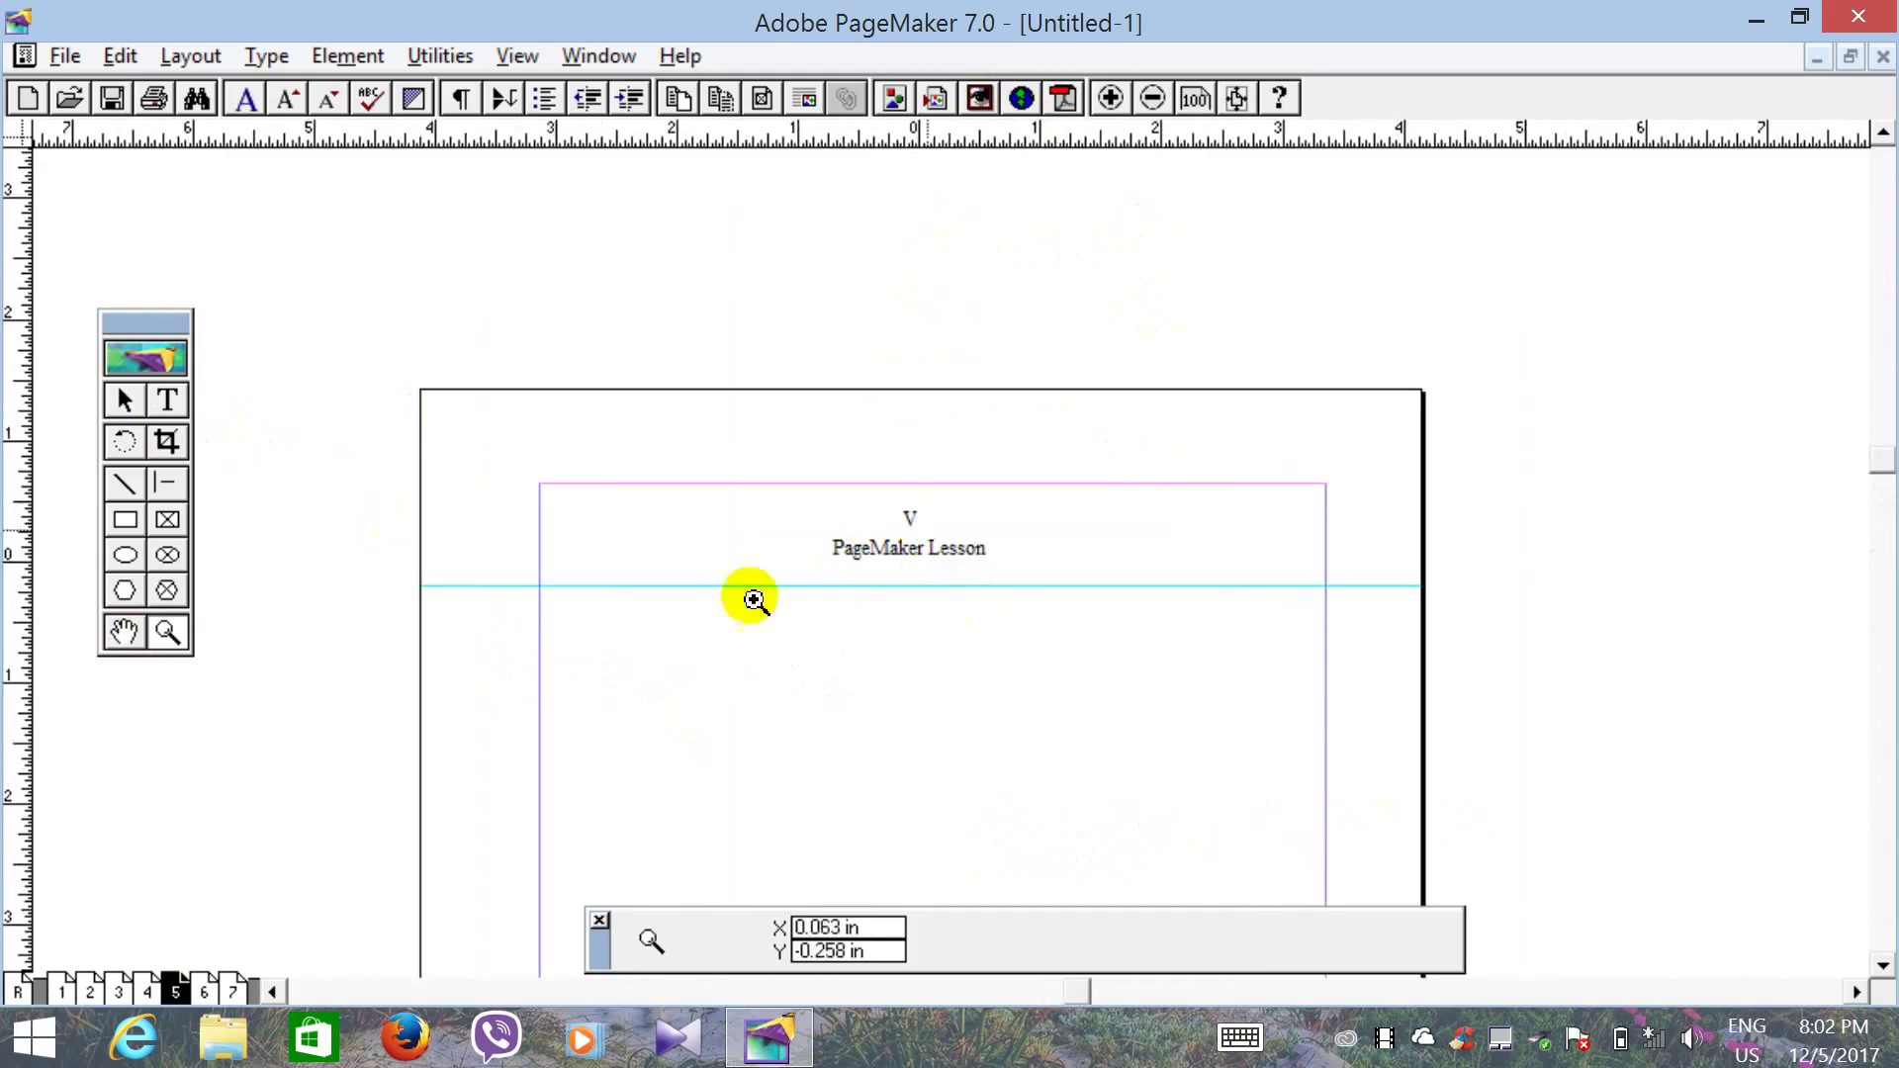
{"action": "left_click", "coordinate": [188, 997]}
{"action": "left_click", "coordinate": [203, 992]}
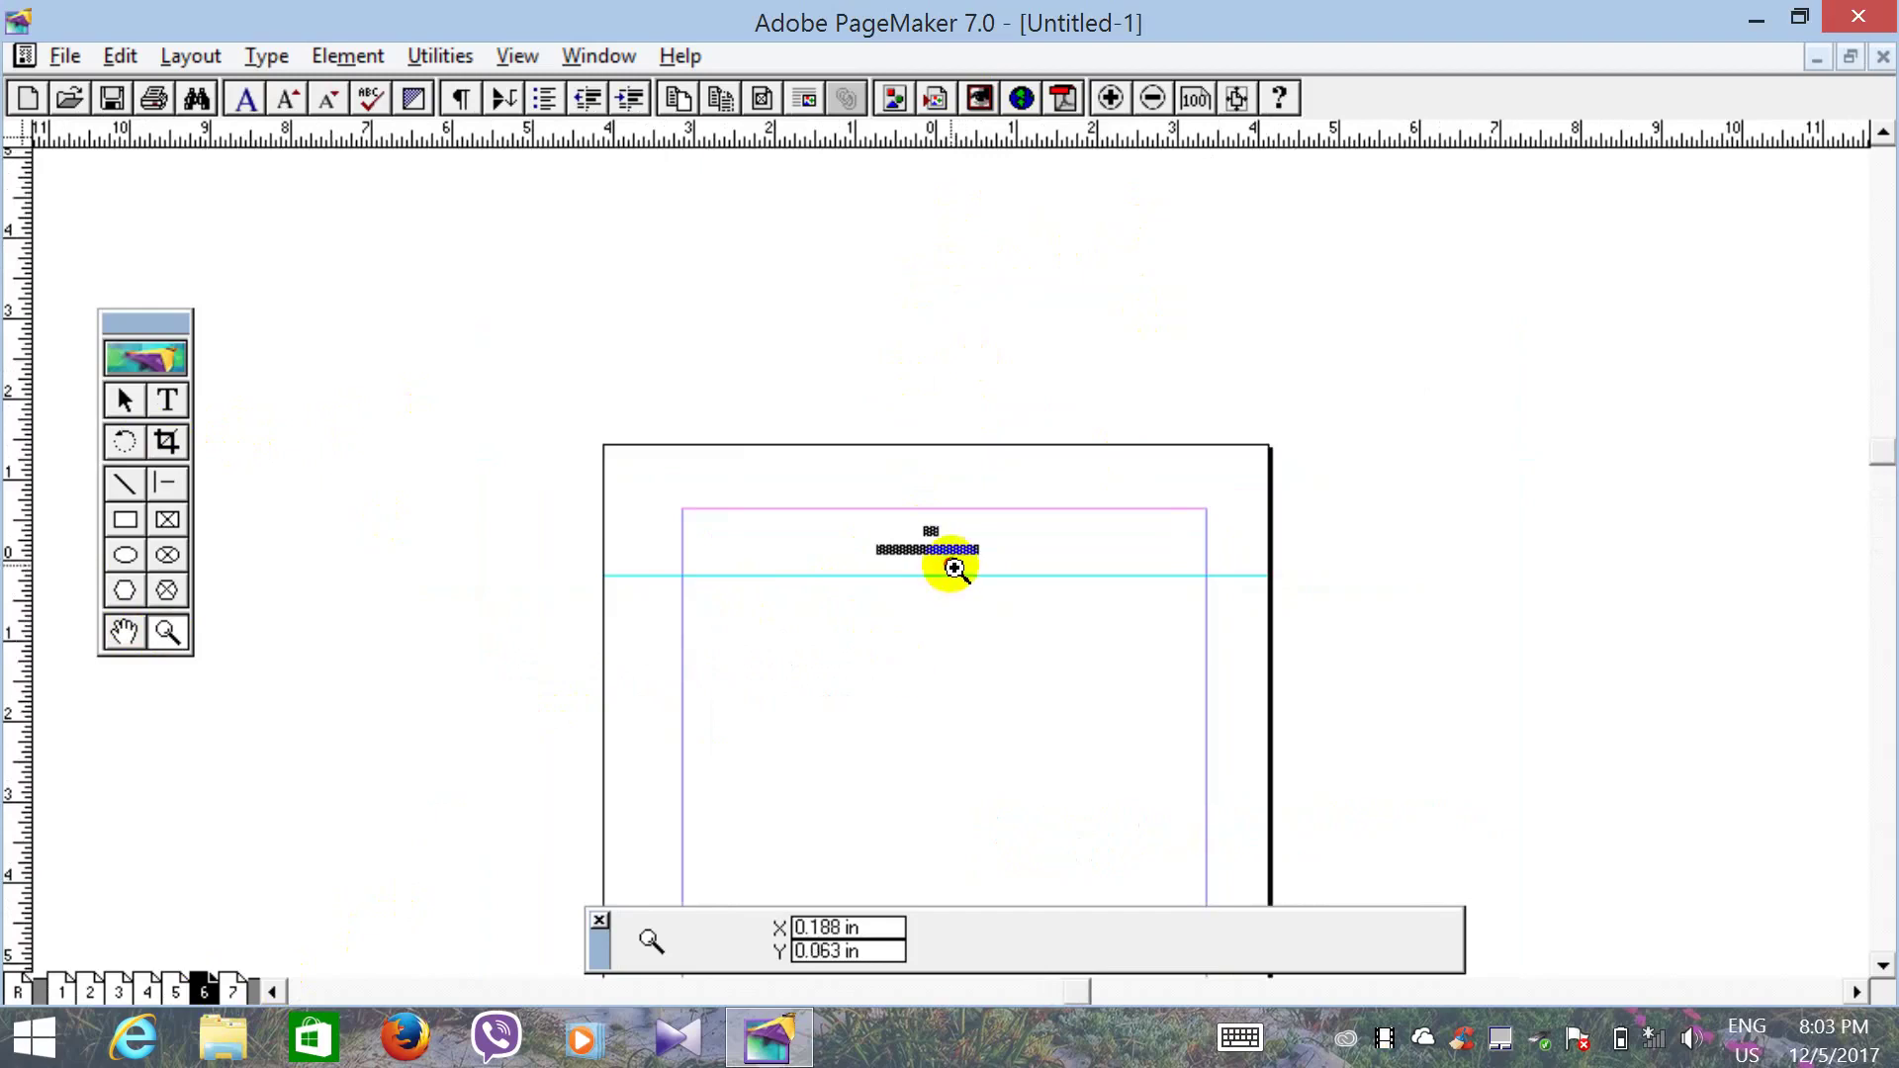
{"action": "left_click", "coordinate": [950, 563]}
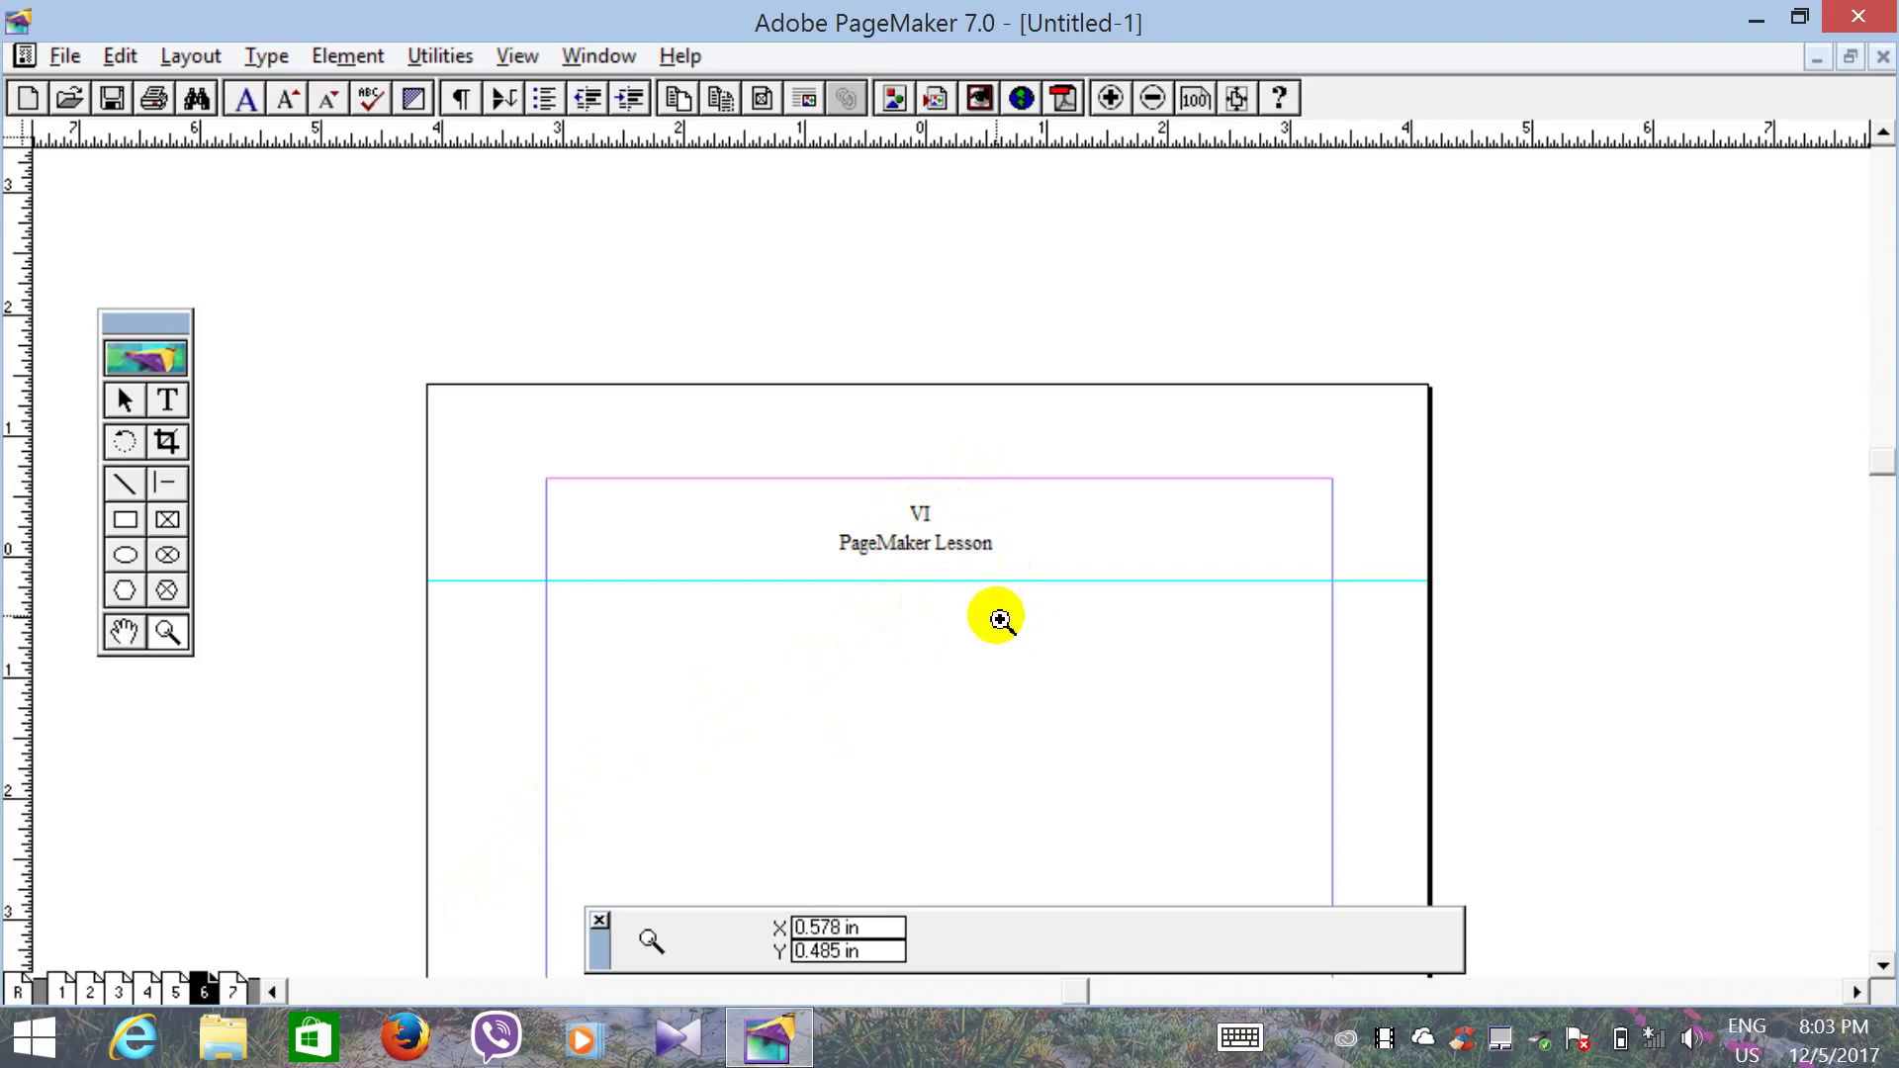
{"action": "left_click", "coordinate": [1753, 20]}
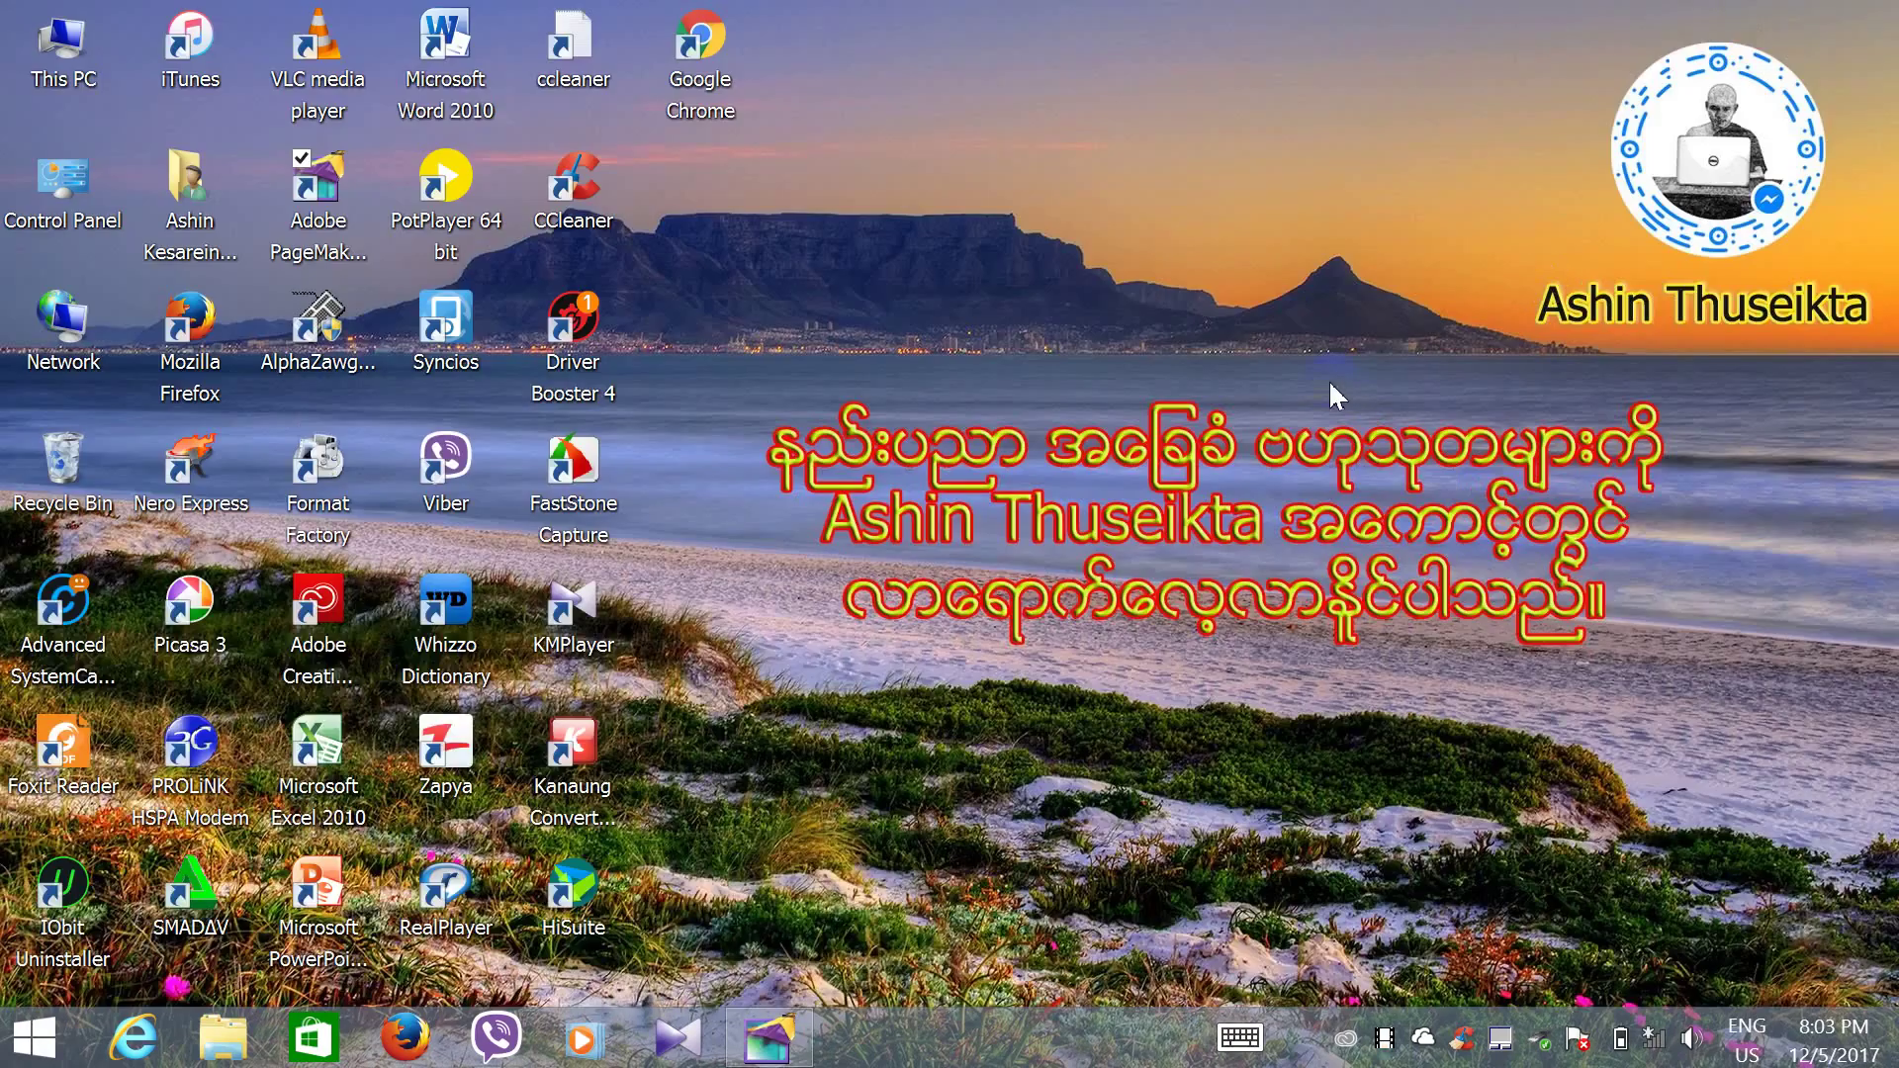